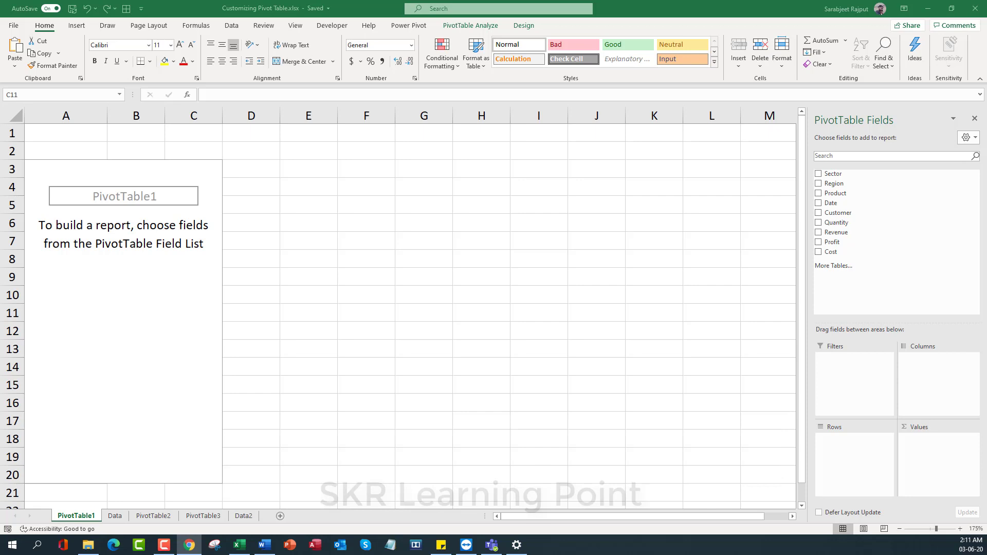
Build the pivot table with Sector and Customer as rows, Region as columns and Revenue as values.
{"action": "left_click", "coordinate": [155, 279]}
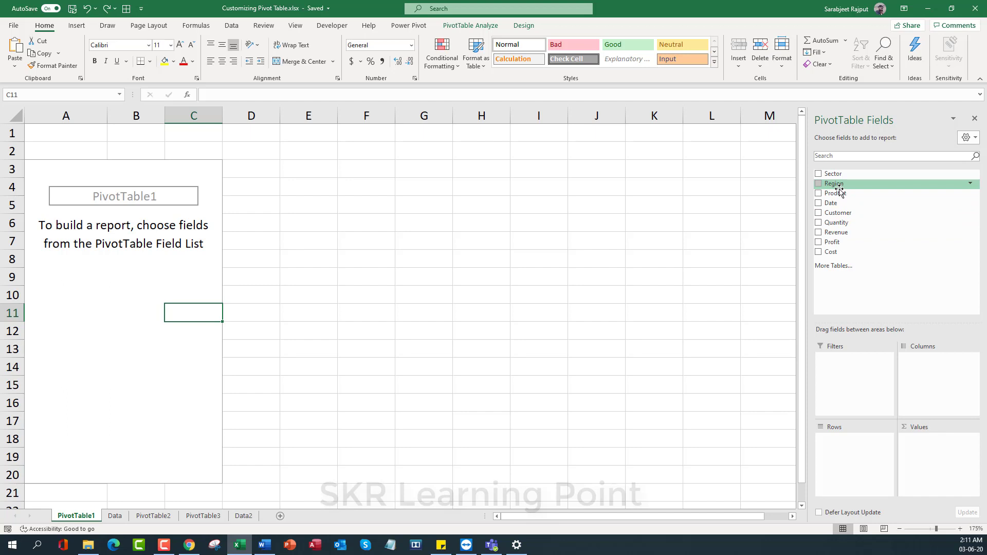
{"action": "mouse_move", "coordinate": [832, 173]}
{"action": "left_mouse_down"}
{"action": "mouse_move", "coordinate": [844, 257]}
{"action": "mouse_move", "coordinate": [838, 457]}
{"action": "left_mouse_up"}
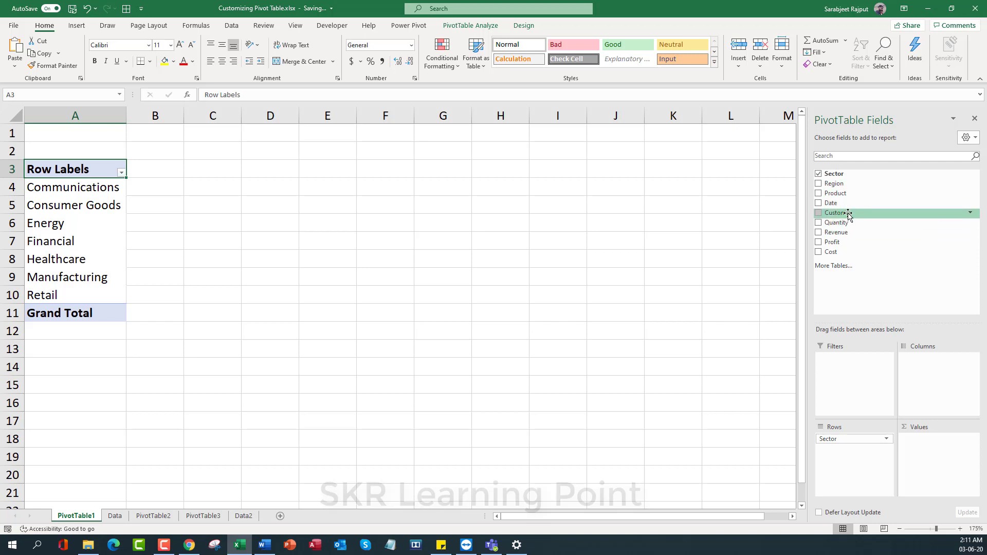
{"action": "left_click_drag", "start_coordinate": [849, 215], "coordinate": [849, 451]}
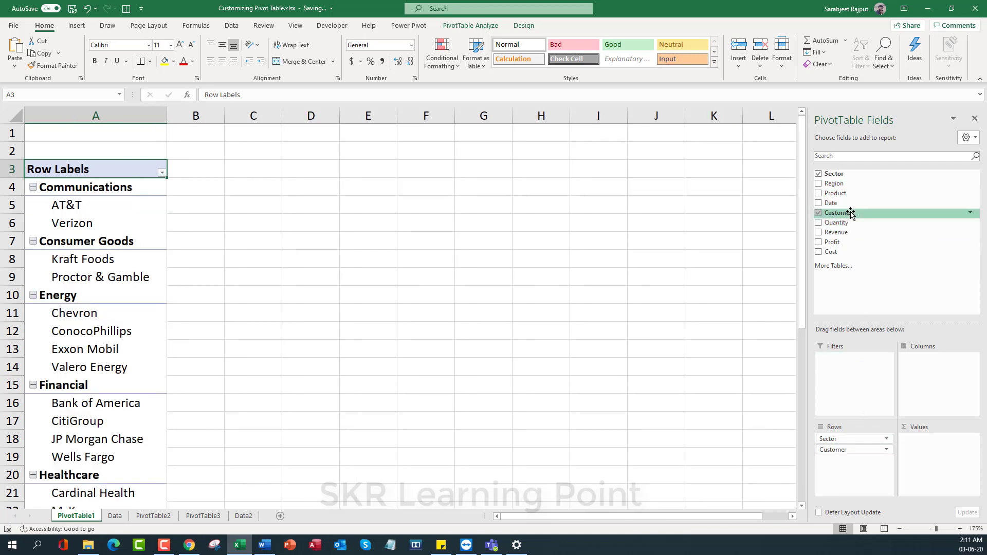
{"action": "left_click_drag", "start_coordinate": [847, 184], "coordinate": [933, 391]}
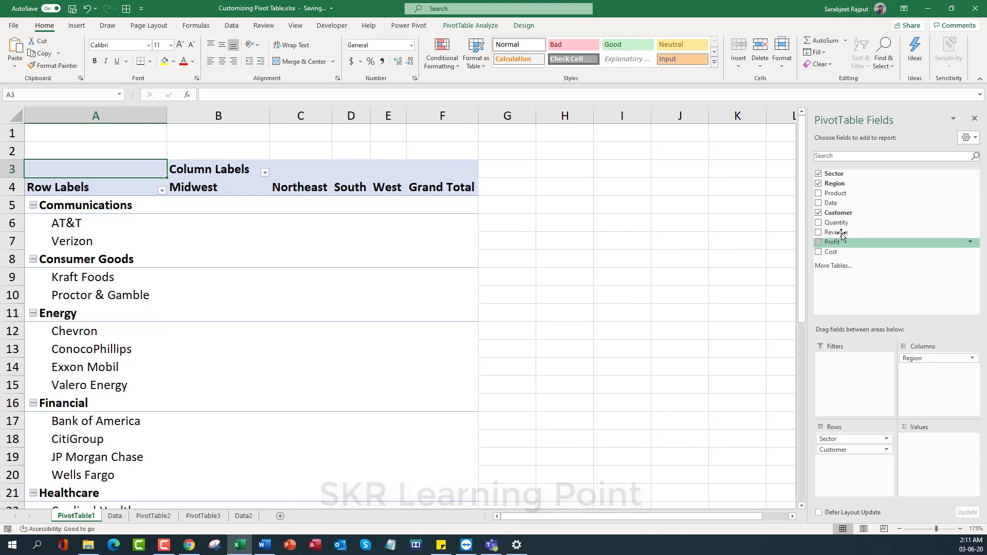
{"action": "left_click_drag", "start_coordinate": [842, 236], "coordinate": [928, 451]}
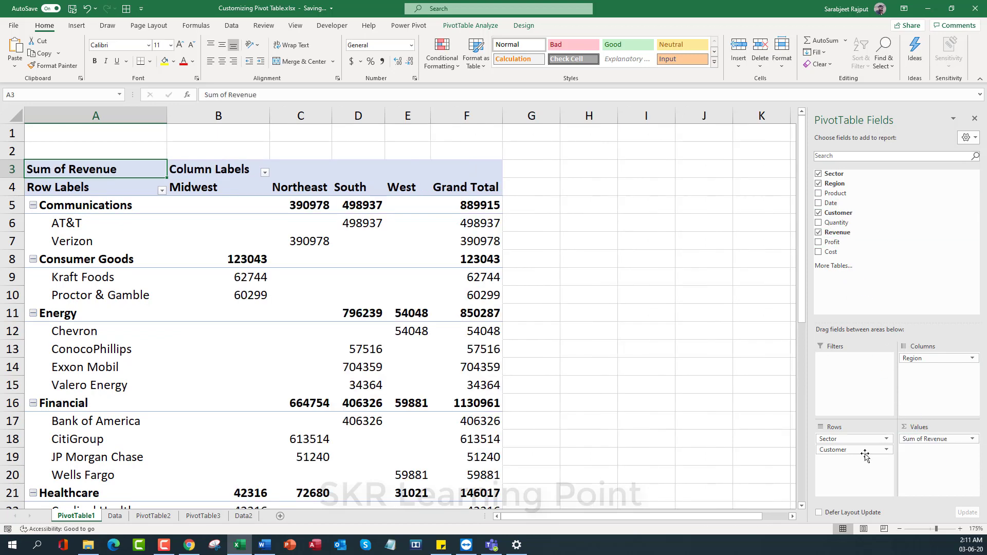
Examine the pivot table's default layout, including its blank cells, header labels and revenue values.
{"action": "left_click", "coordinate": [286, 250]}
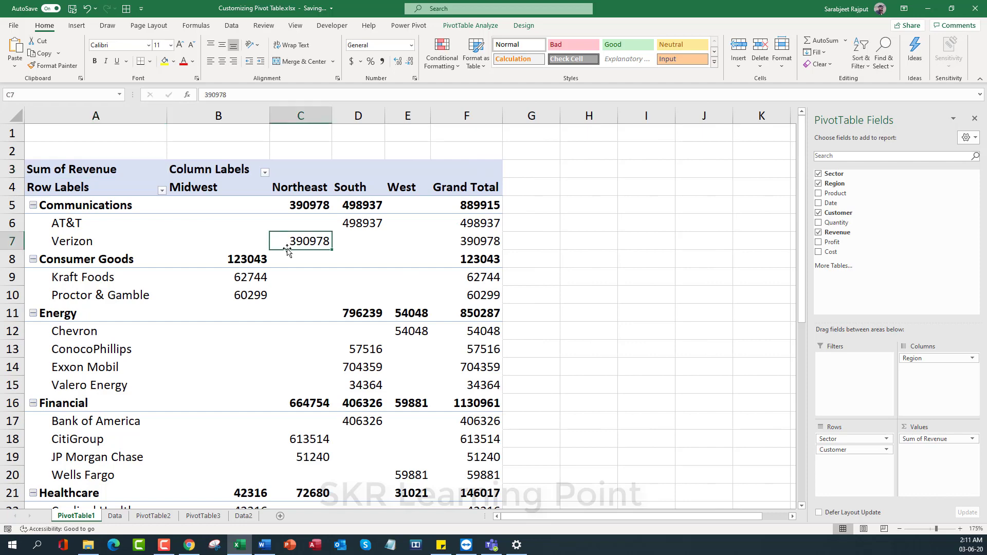
{"action": "scroll", "coordinate": [287, 247], "scroll_direction": "down", "scroll_amount": 1, "text": "ctrl"}
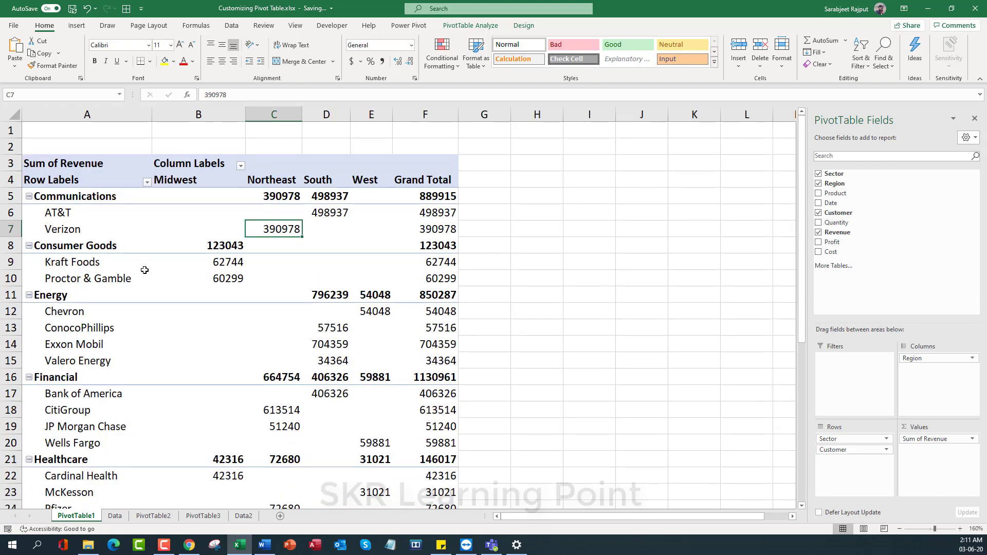
{"action": "mouse_move", "coordinate": [333, 252]}
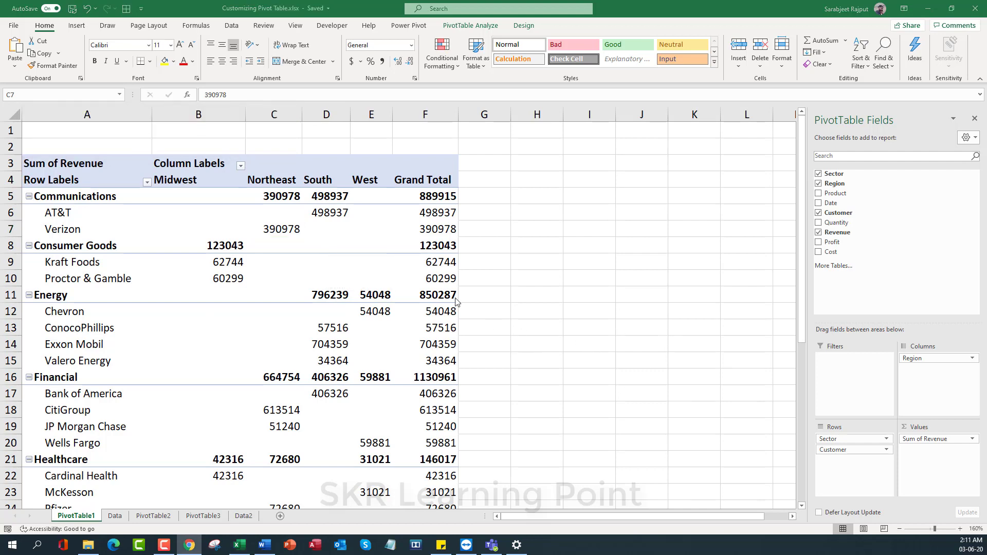
{"action": "left_click", "coordinate": [285, 251]}
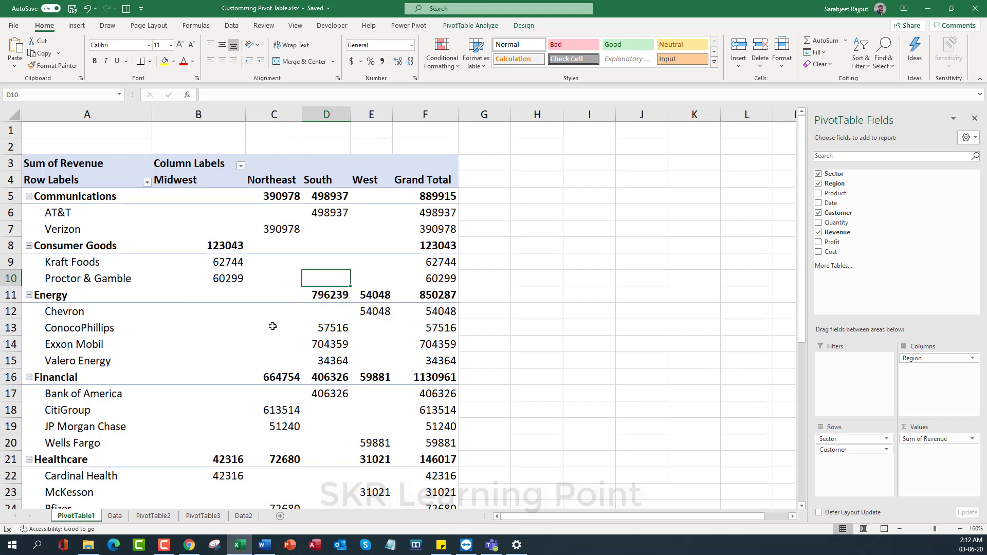
{"action": "left_click", "coordinate": [265, 312]}
{"action": "left_click", "coordinate": [272, 212]}
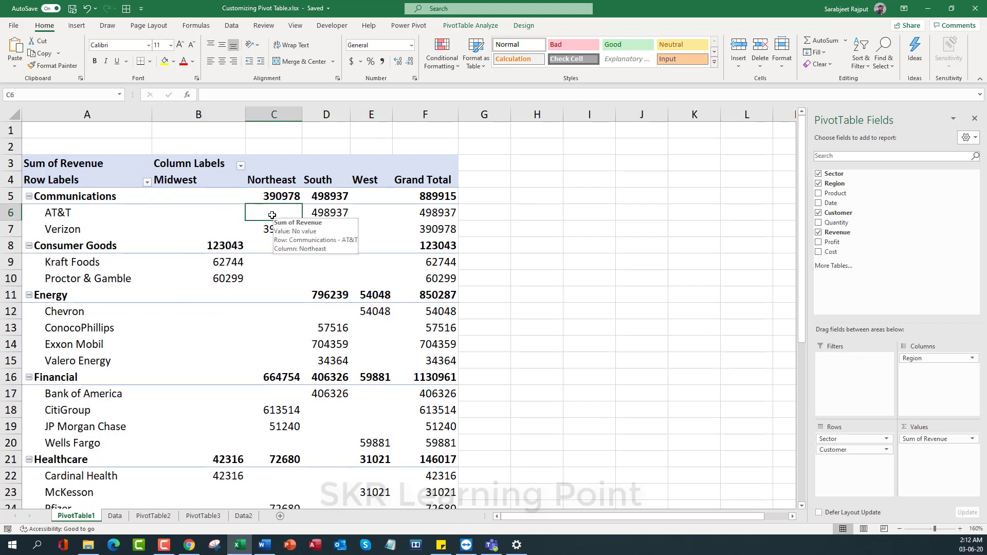
{"action": "left_click", "coordinate": [280, 266]}
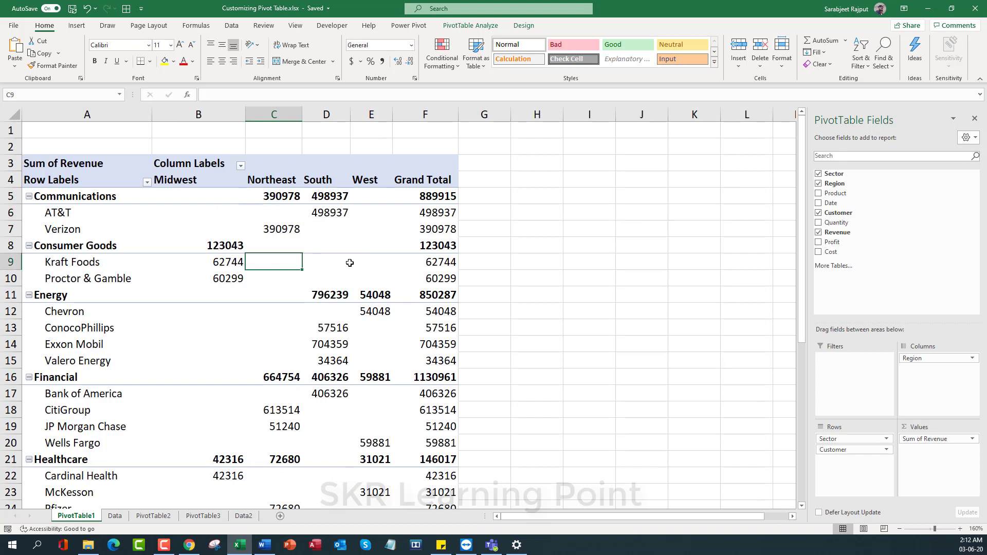
{"action": "left_click", "coordinate": [346, 262]}
{"action": "left_click", "coordinate": [214, 313]}
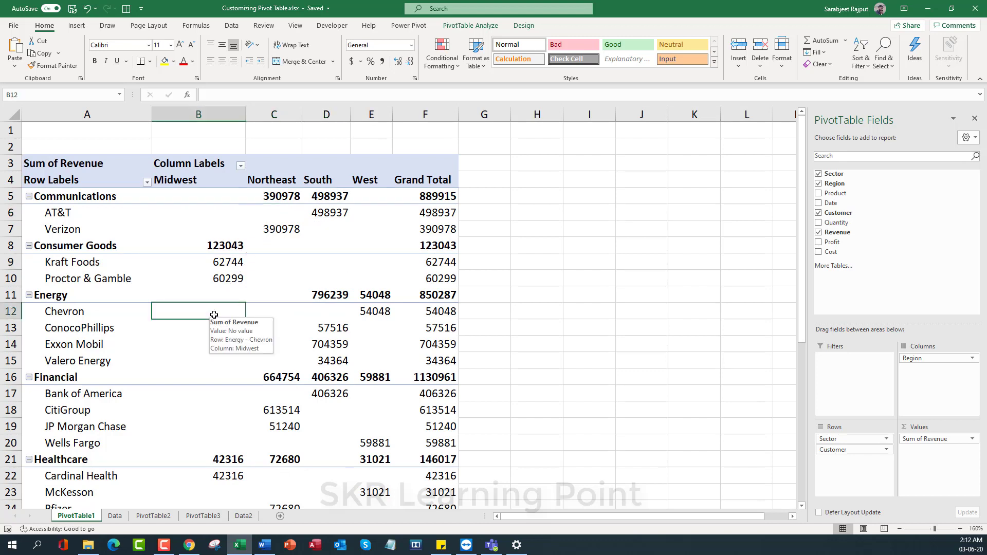
{"action": "left_click", "coordinate": [276, 280]}
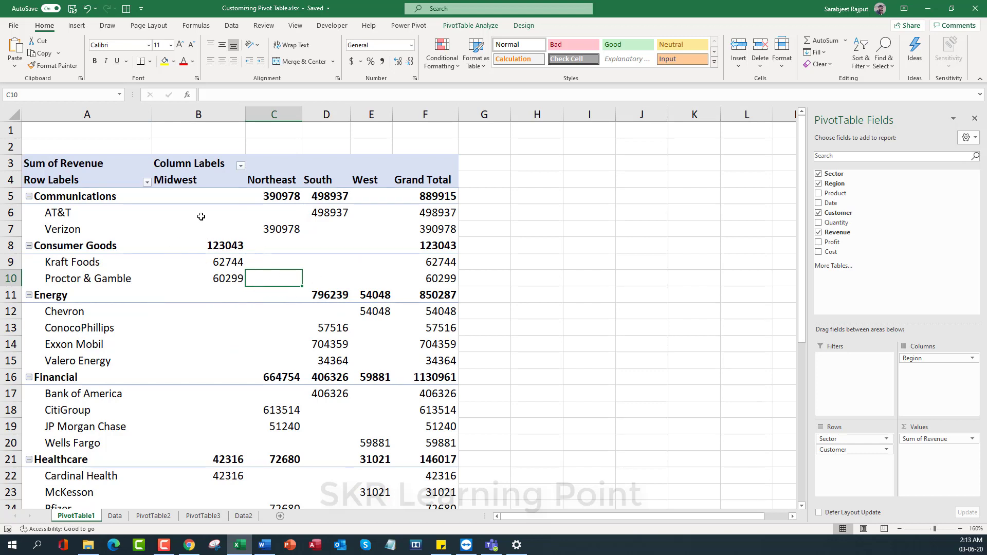
{"action": "left_click", "coordinate": [61, 163]}
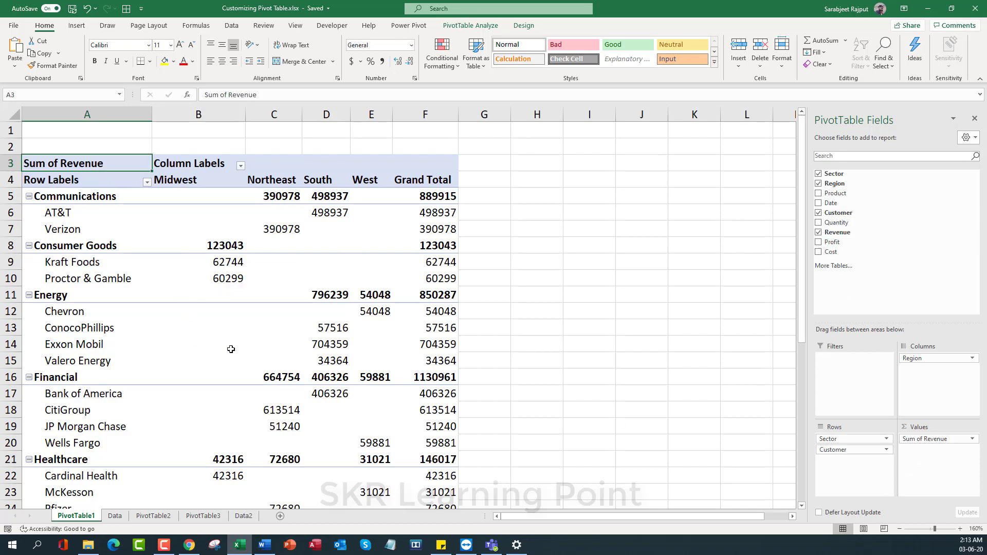
{"action": "left_click", "coordinate": [326, 245]}
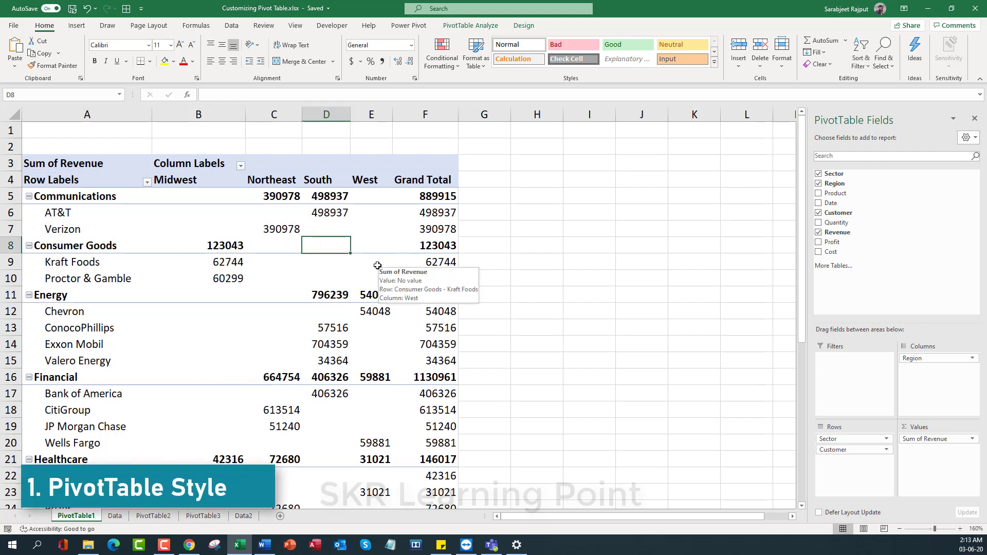
Apply the blue style from the first row of the Medium group to the pivot table.
{"action": "left_click", "coordinate": [273, 278]}
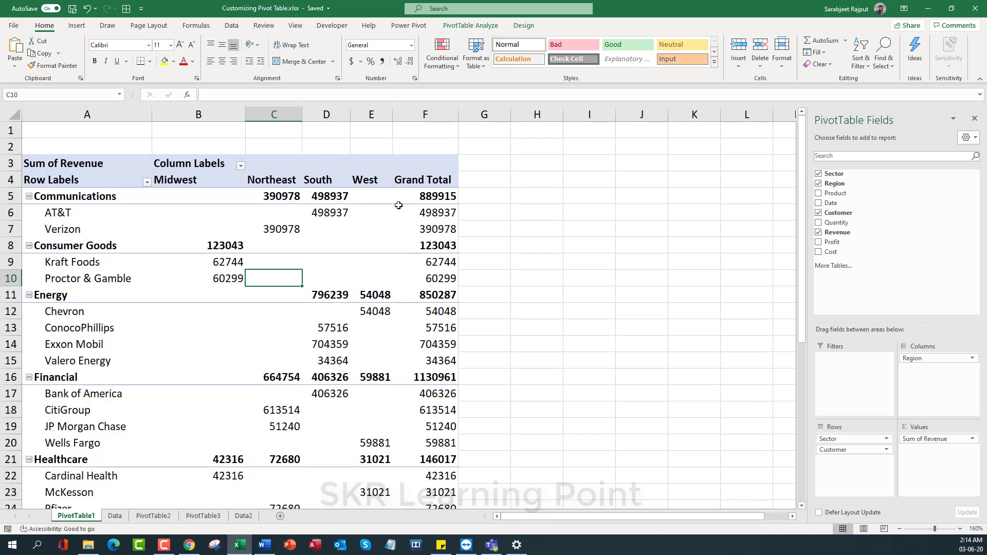
{"action": "mouse_move", "coordinate": [397, 205]}
{"action": "left_click", "coordinate": [524, 27]}
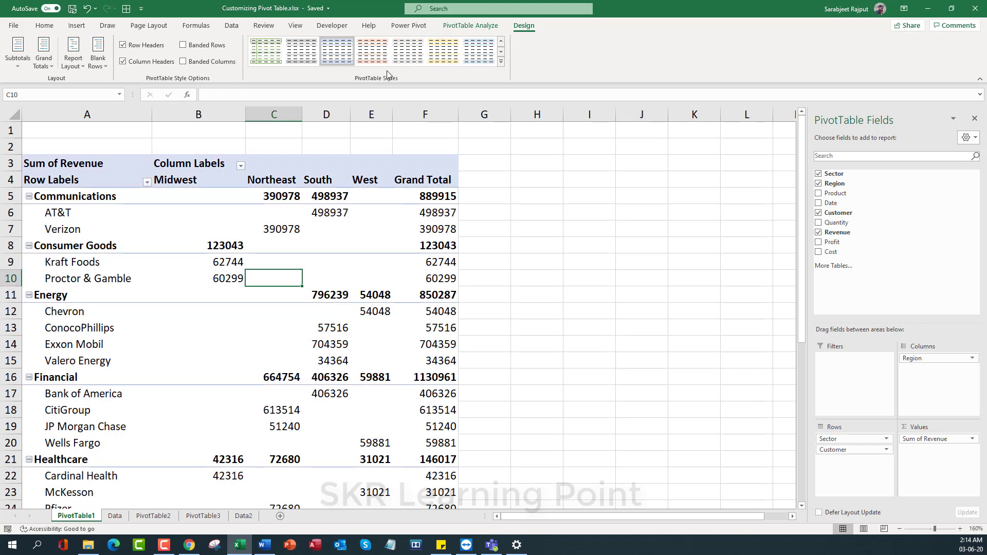
{"action": "left_click", "coordinate": [500, 62]}
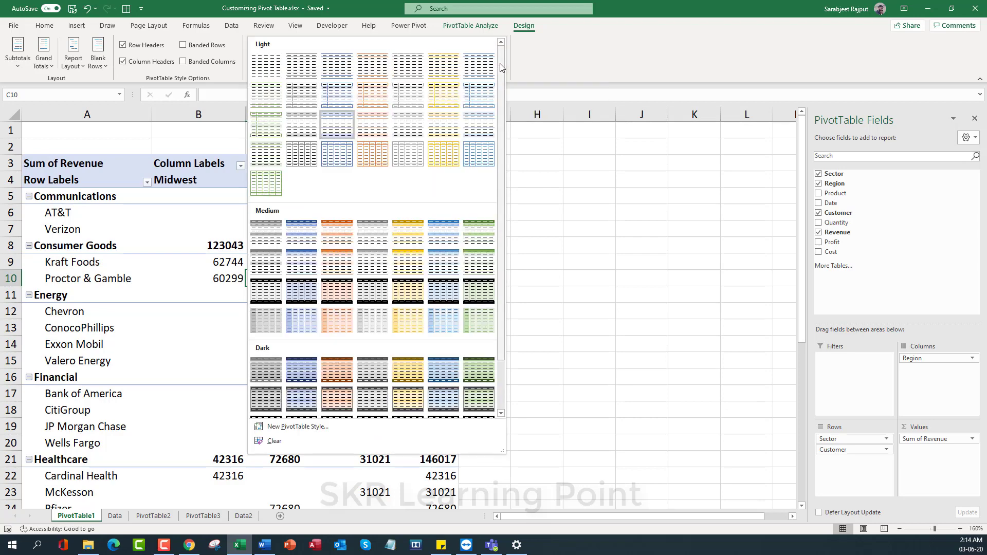
{"action": "scroll", "coordinate": [379, 285], "scroll_direction": "down", "scroll_amount": 2}
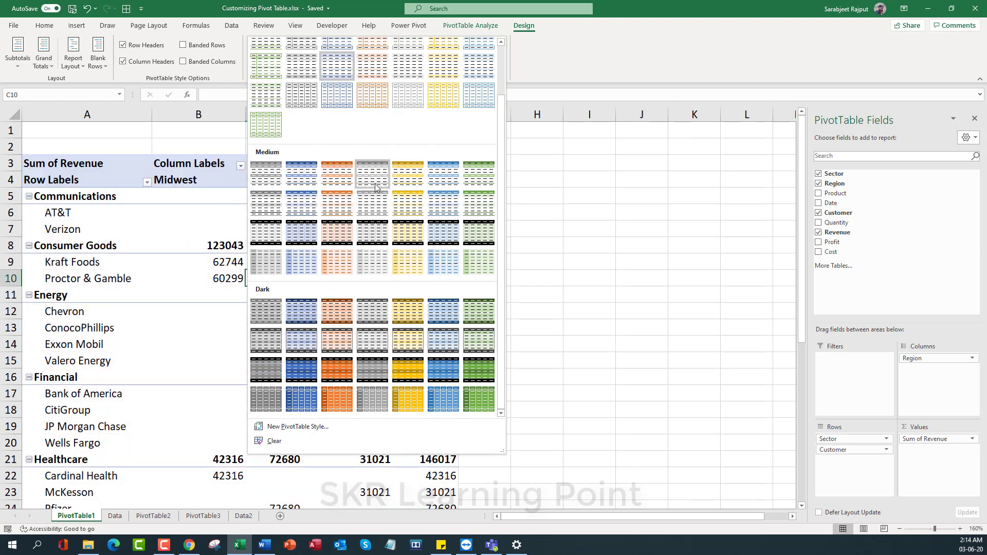
{"action": "scroll", "coordinate": [461, 232], "scroll_direction": "up", "scroll_amount": 2}
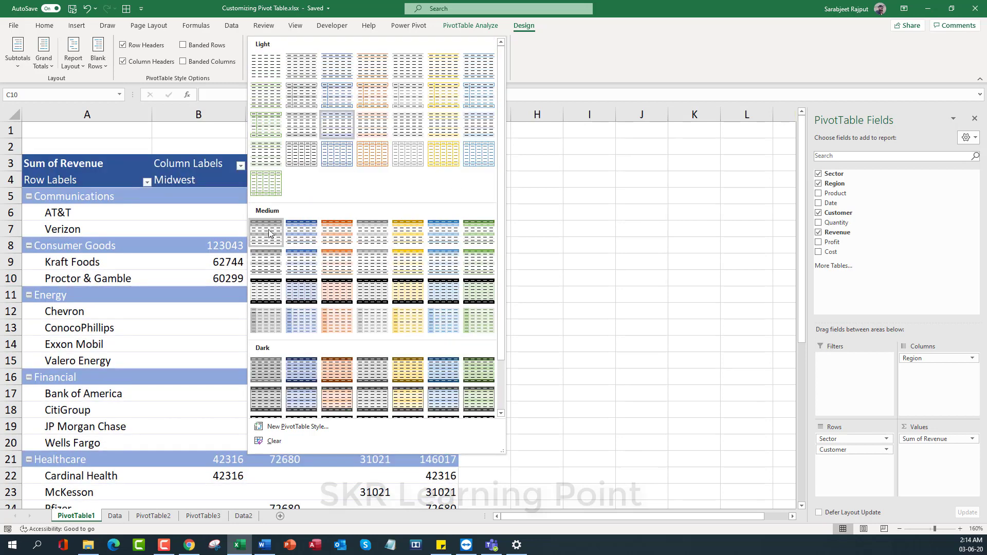
{"action": "left_click", "coordinate": [296, 232]}
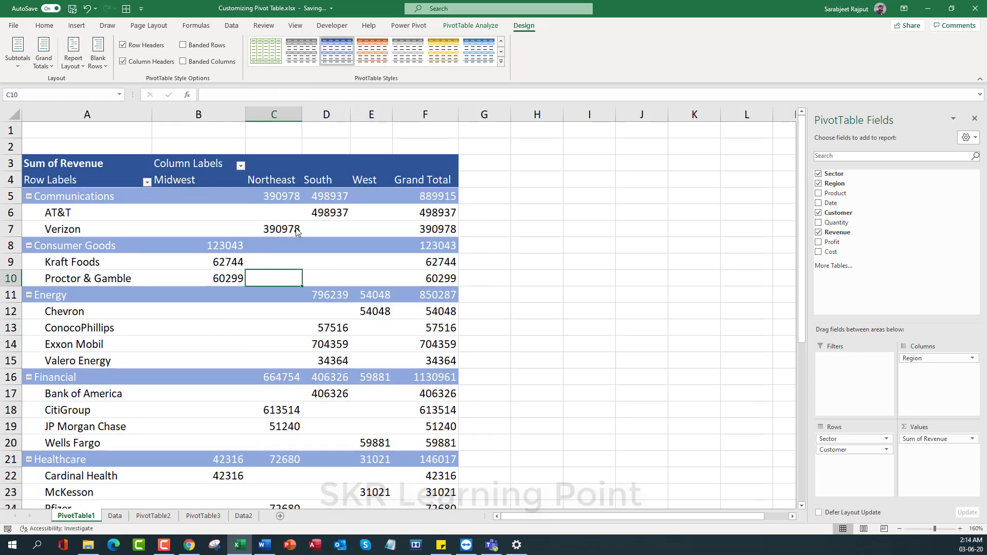
{"action": "left_click", "coordinate": [502, 61]}
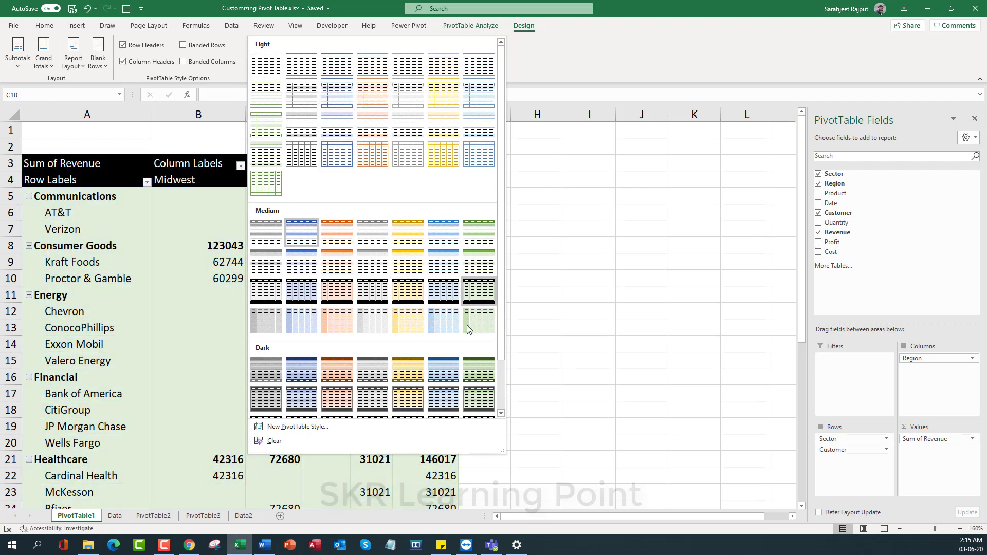
{"action": "left_click", "coordinate": [146, 253]}
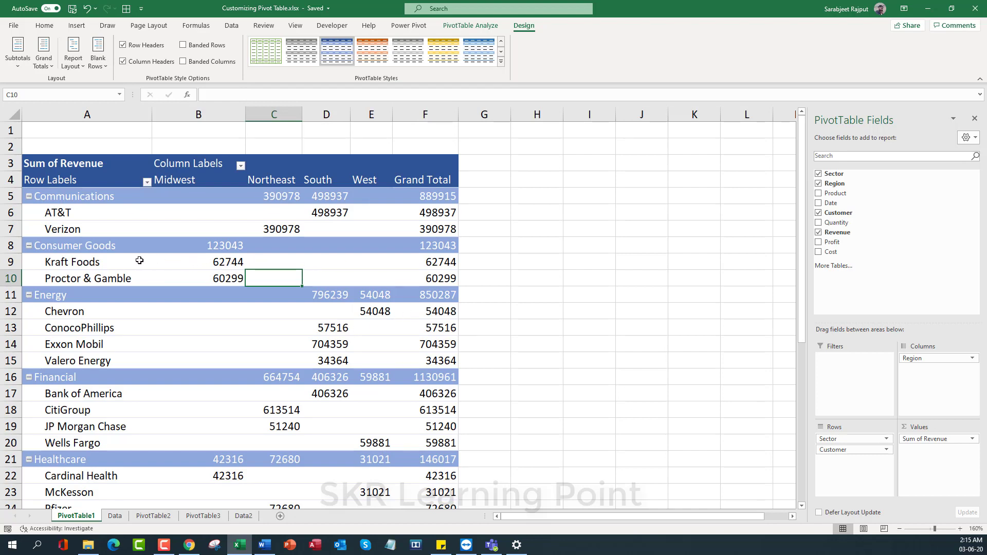
Turn on Banded Rows for the pivot table and check the row separation.
{"action": "left_click", "coordinate": [277, 214]}
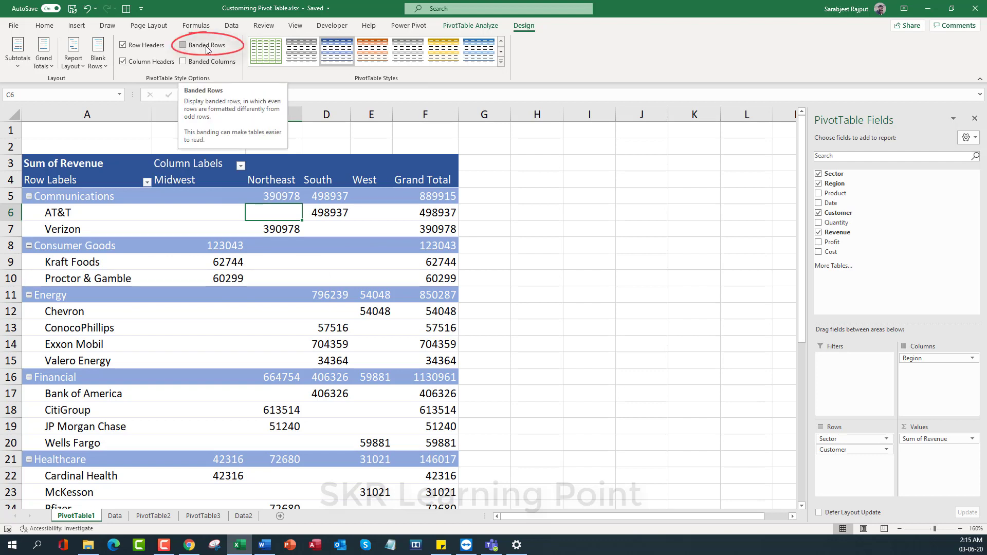
{"action": "left_click", "coordinate": [183, 45]}
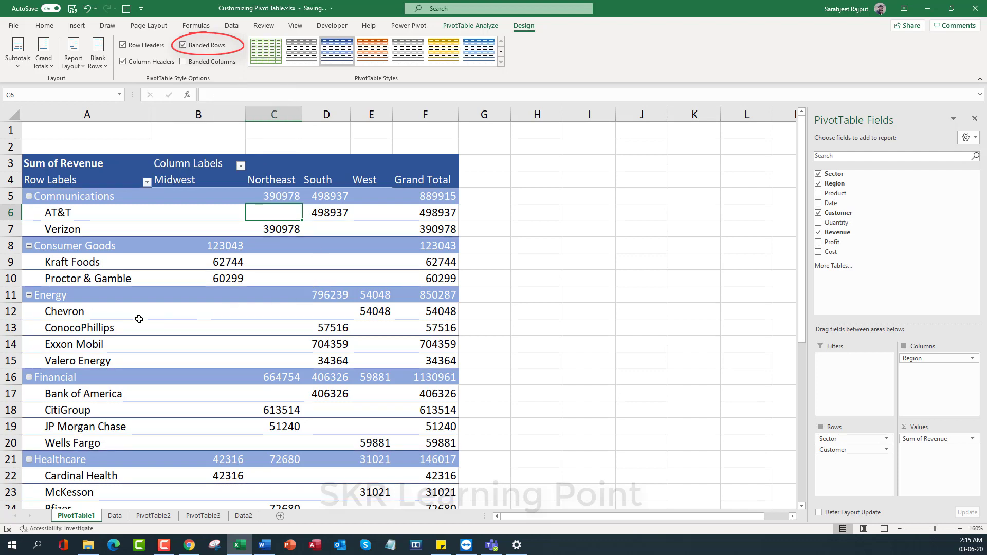
{"action": "mouse_move", "coordinate": [97, 327]}
{"action": "left_mouse_down"}
{"action": "mouse_move", "coordinate": [253, 326]}
{"action": "mouse_move", "coordinate": [390, 343]}
{"action": "left_mouse_up"}
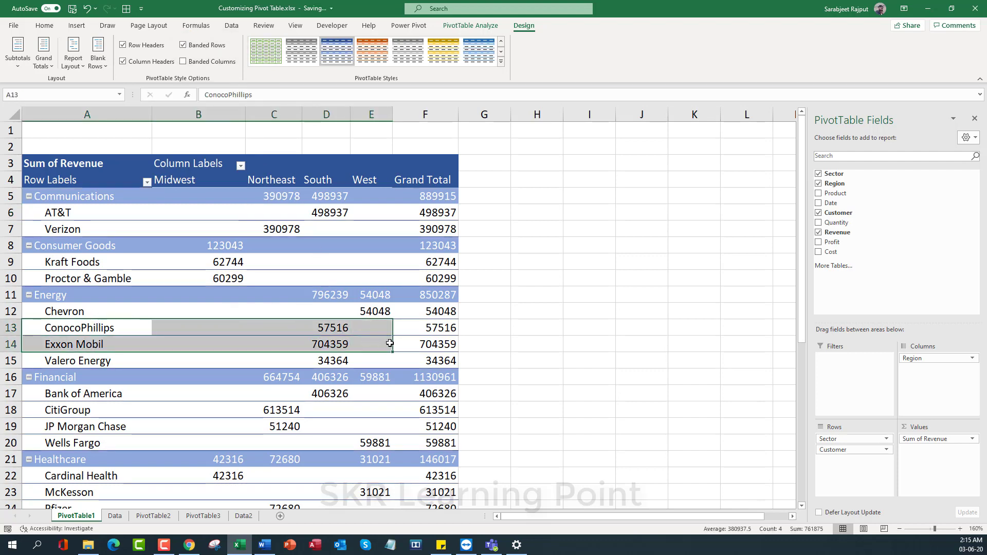
{"action": "left_click", "coordinate": [425, 328]}
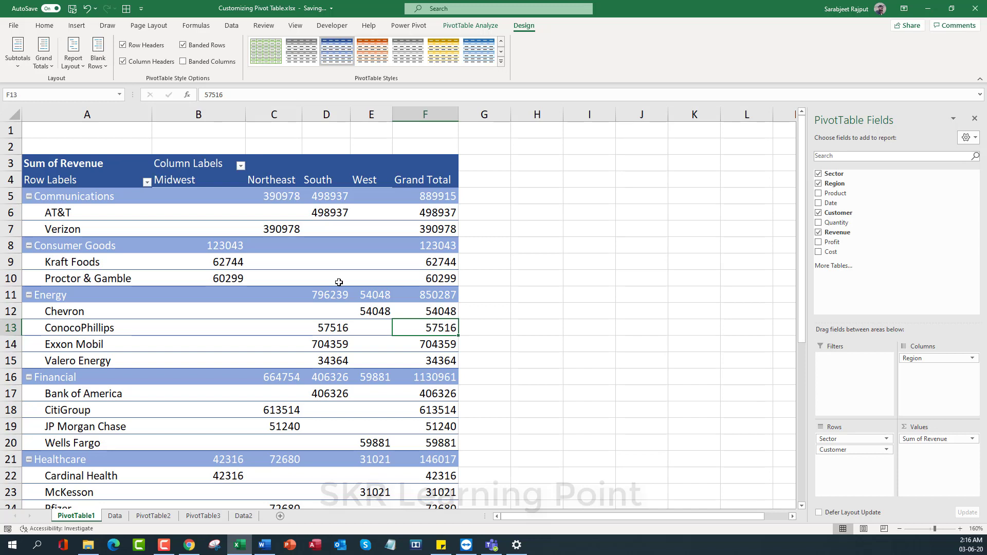
{"action": "left_click", "coordinate": [333, 263]}
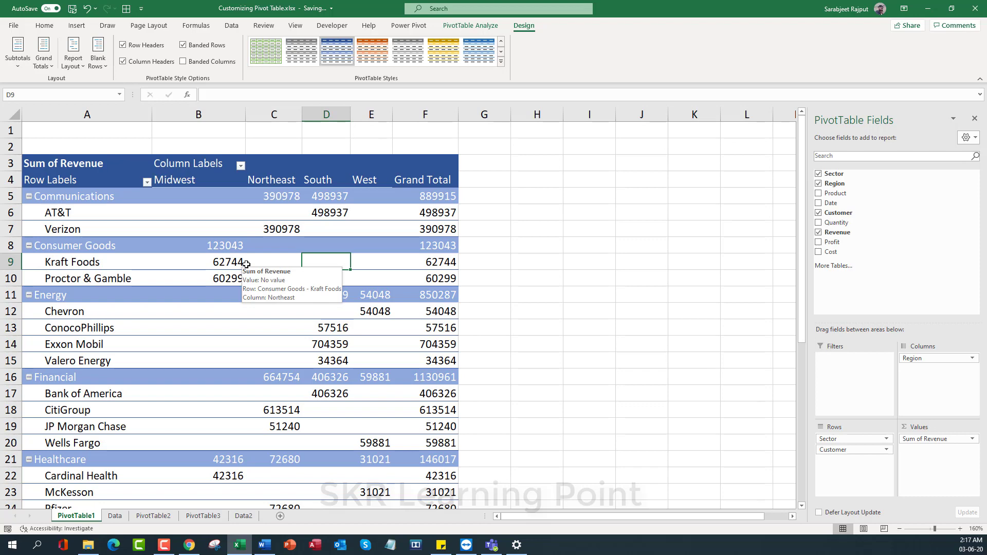
Compare the number formatting of Revenue, Profit and Cost on the Data sheet with the values on the PivotTable1 sheet.
{"action": "left_click", "coordinate": [115, 516]}
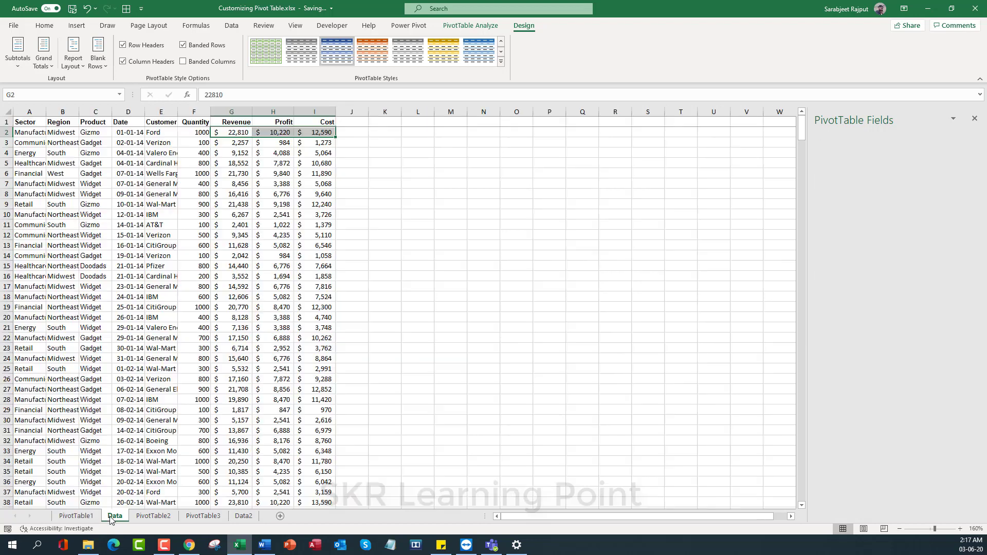
{"action": "left_click_drag", "start_coordinate": [234, 134], "coordinate": [319, 348]}
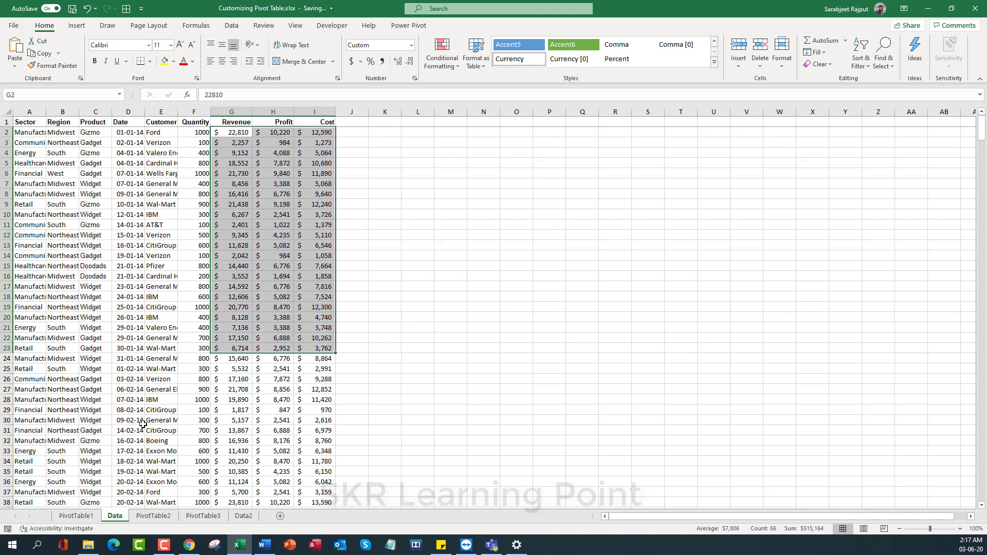
{"action": "left_click", "coordinate": [76, 515]}
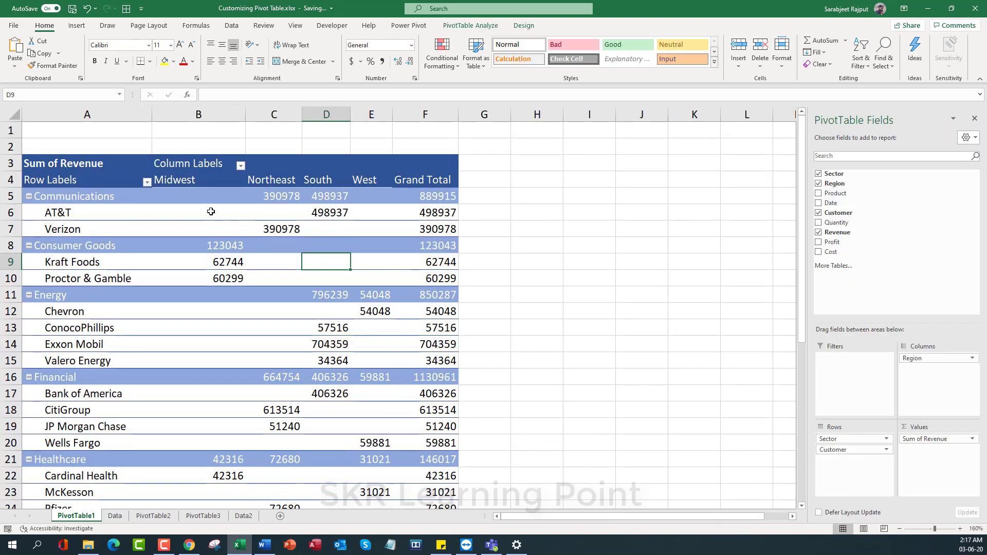
{"action": "left_click_drag", "start_coordinate": [211, 213], "coordinate": [394, 405]}
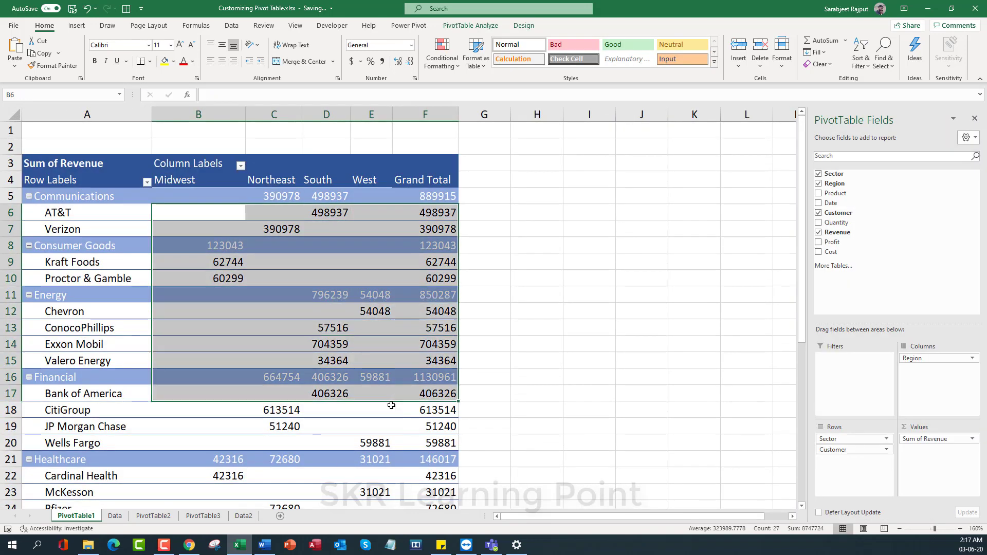
{"action": "left_click", "coordinate": [291, 367]}
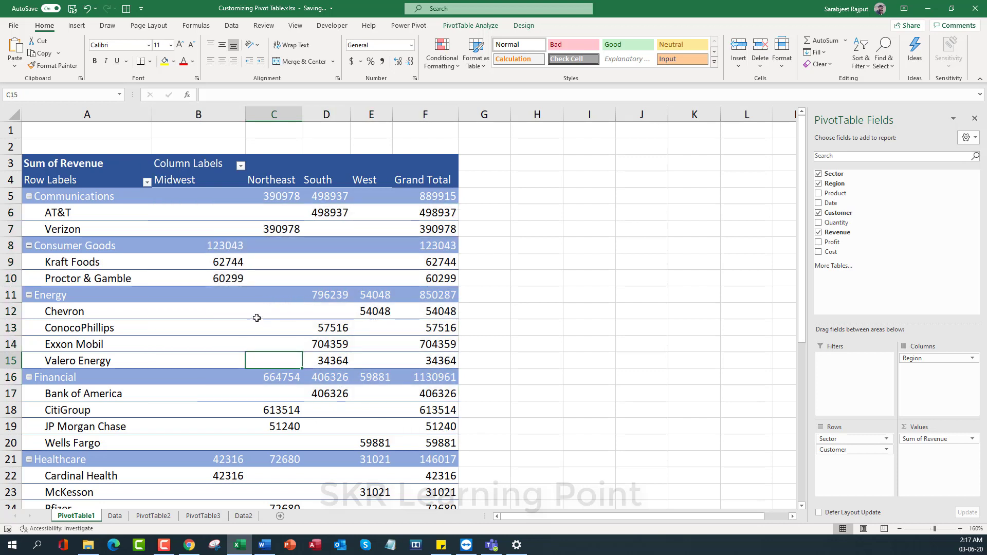
{"action": "left_click", "coordinate": [378, 314]}
Format the Sum of Revenue field as Currency with 0 decimal places and the $ symbol.
{"action": "left_click", "coordinate": [257, 263]}
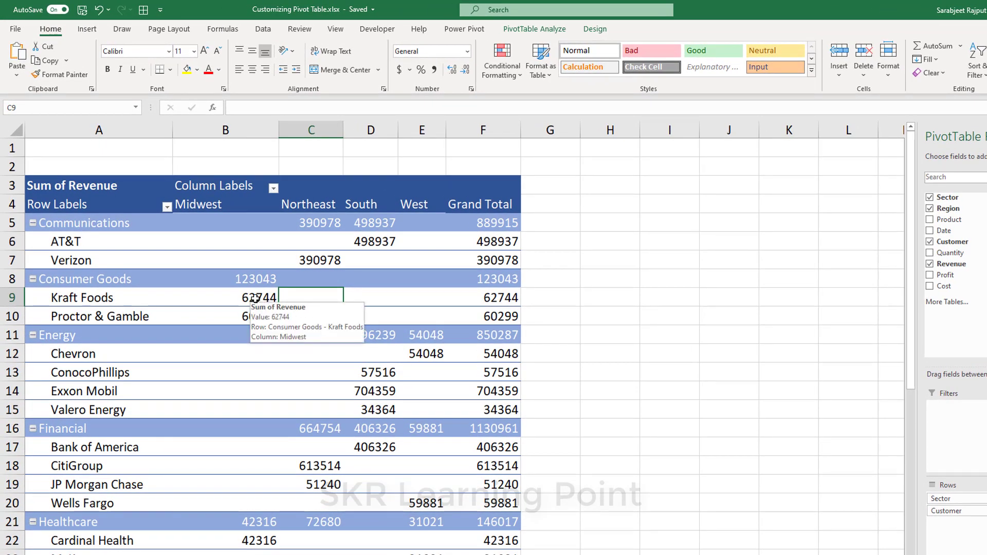
{"action": "right_click", "coordinate": [256, 298]}
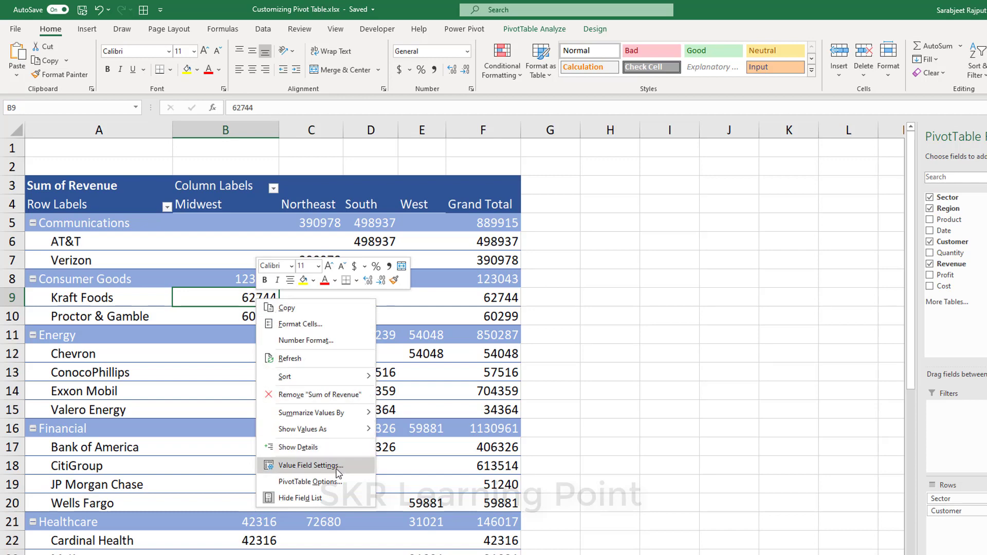
{"action": "left_click", "coordinate": [336, 468]}
{"action": "left_click_drag", "start_coordinate": [354, 381], "coordinate": [409, 232]}
{"action": "left_click", "coordinate": [323, 396]}
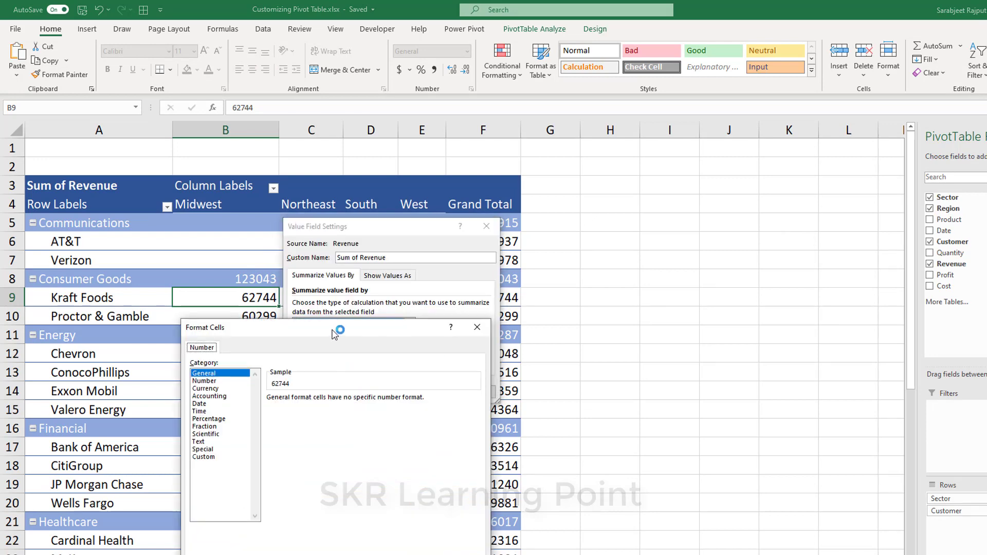
{"action": "left_click_drag", "start_coordinate": [333, 329], "coordinate": [414, 161]}
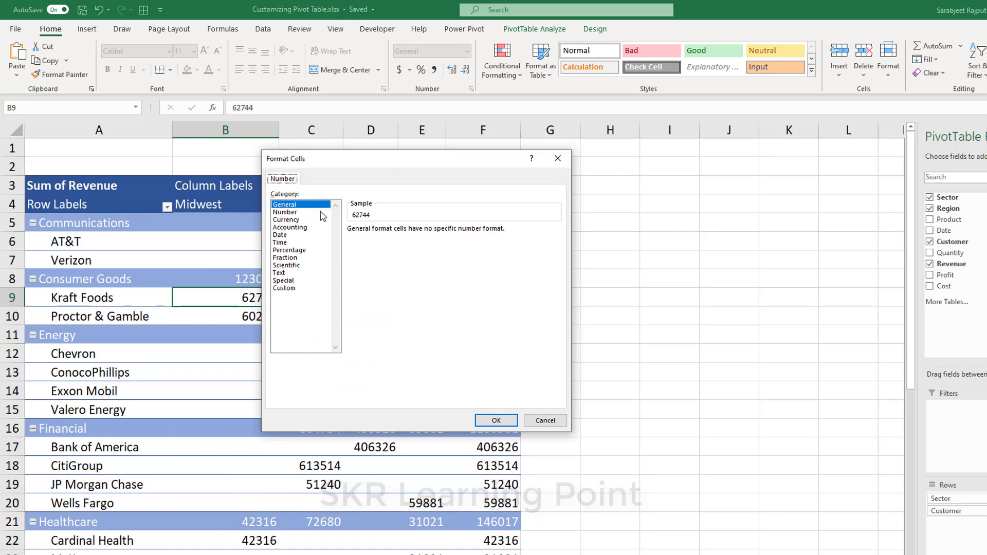
{"action": "left_click", "coordinate": [281, 222]}
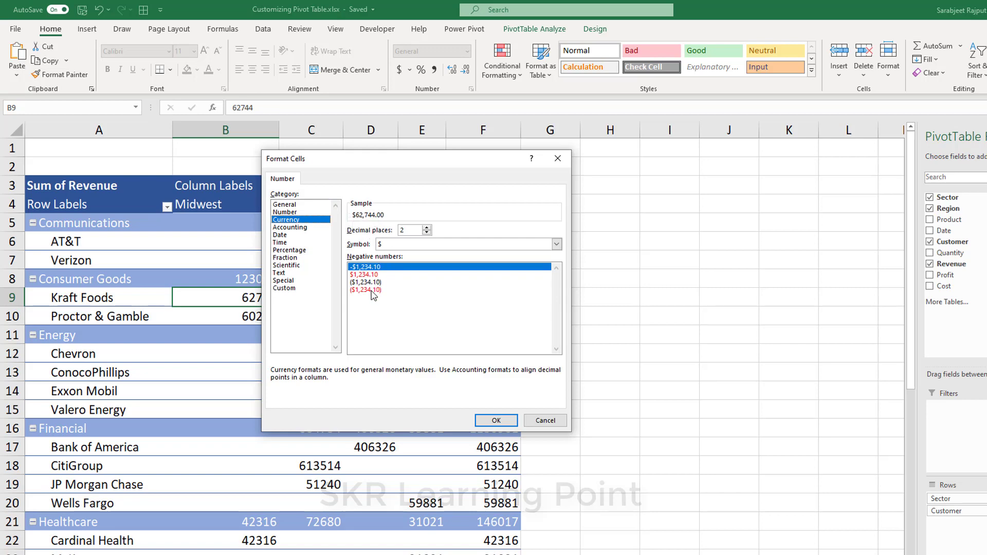
{"action": "left_click", "coordinate": [427, 232]}
{"action": "left_click", "coordinate": [426, 233]}
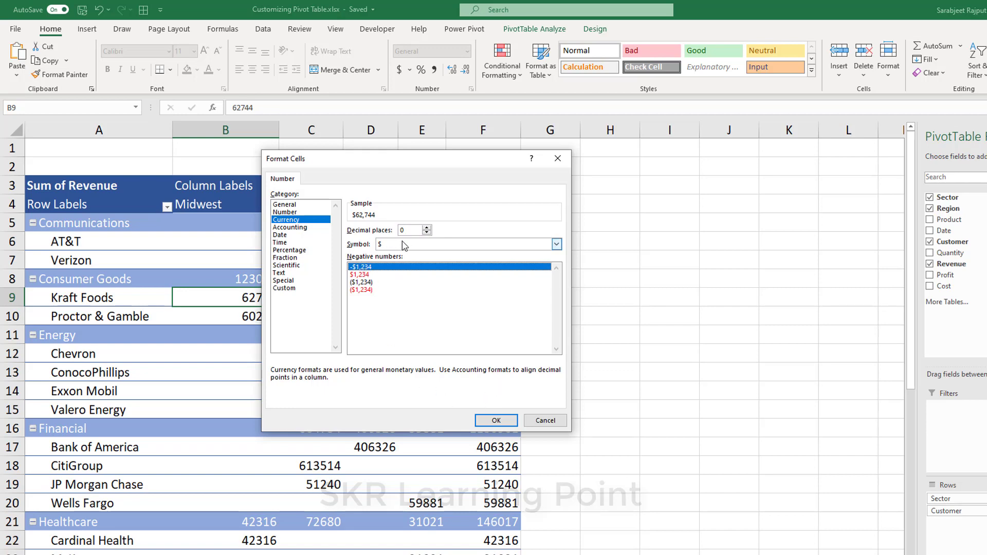
{"action": "left_click", "coordinate": [557, 245]}
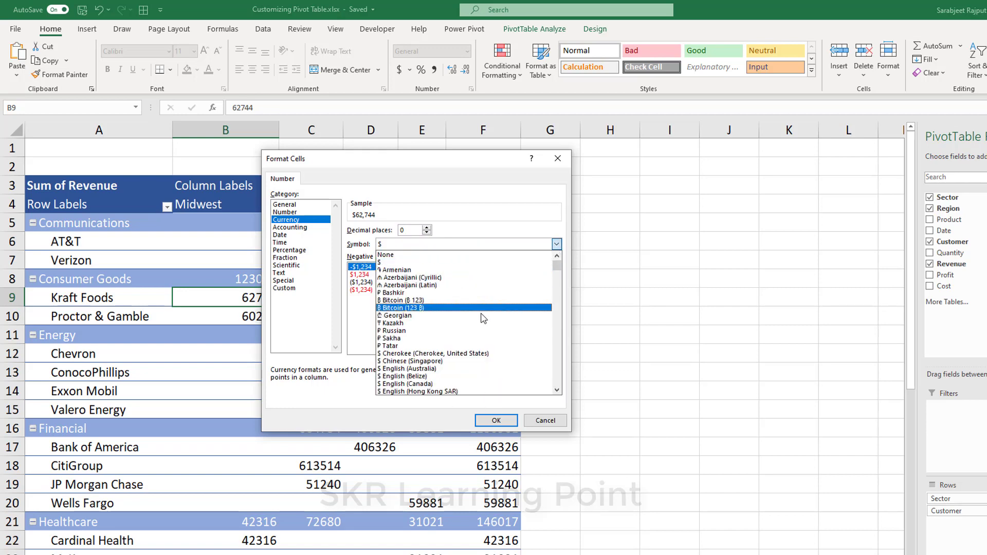
{"action": "left_click", "coordinate": [360, 321]}
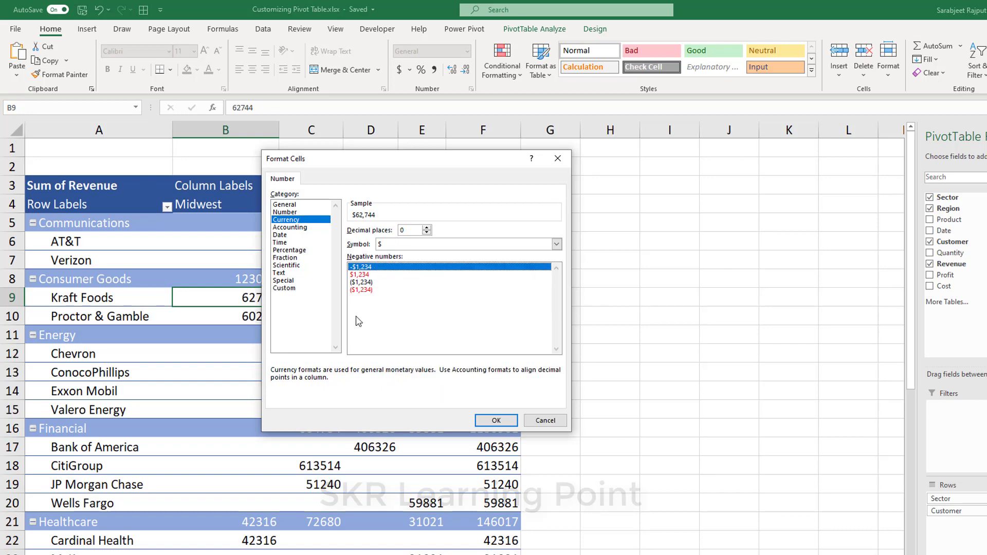
{"action": "left_click", "coordinate": [494, 421]}
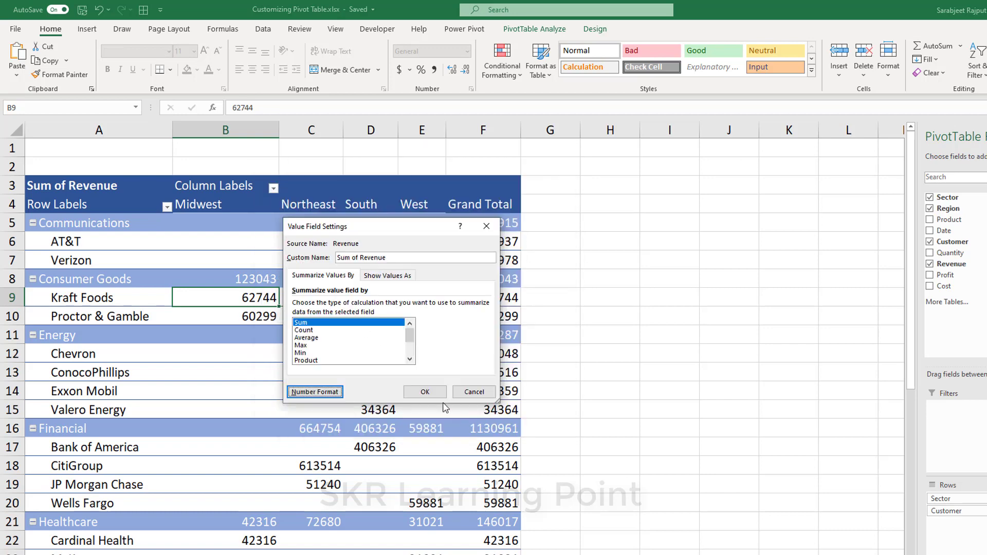
{"action": "left_click", "coordinate": [424, 393]}
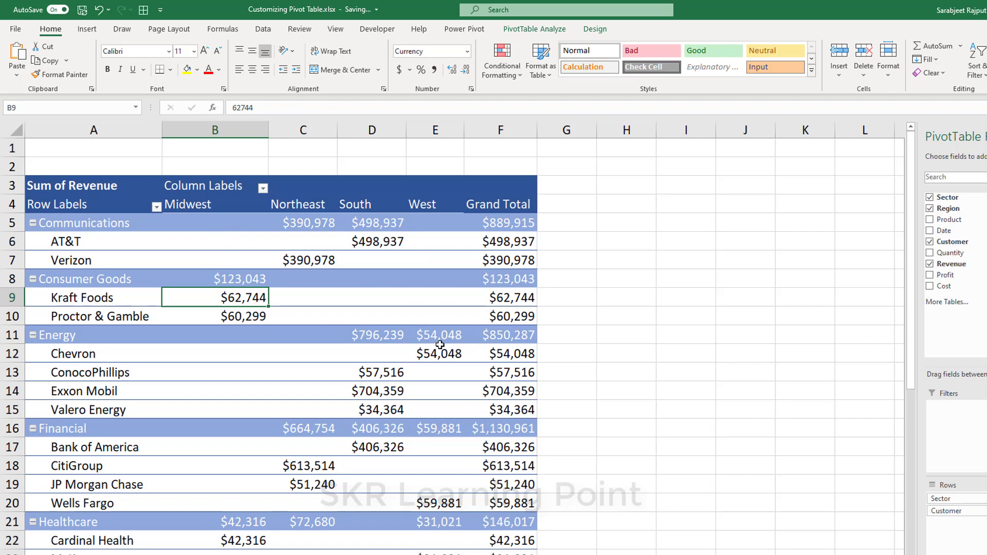
Undo the last number format change on the pivot table's revenue values.
{"action": "mouse_move", "coordinate": [440, 345]}
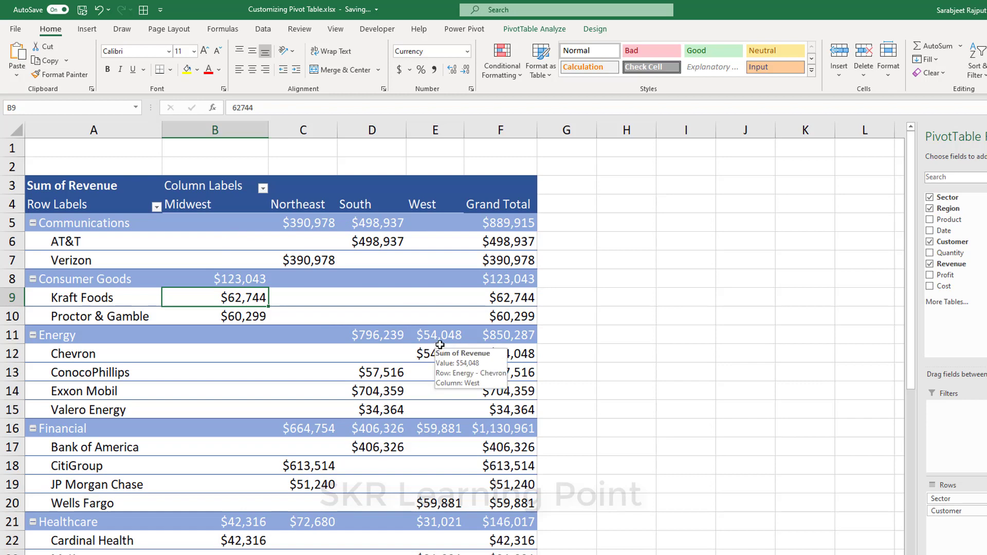
{"action": "key", "text": "ctrl+z"}
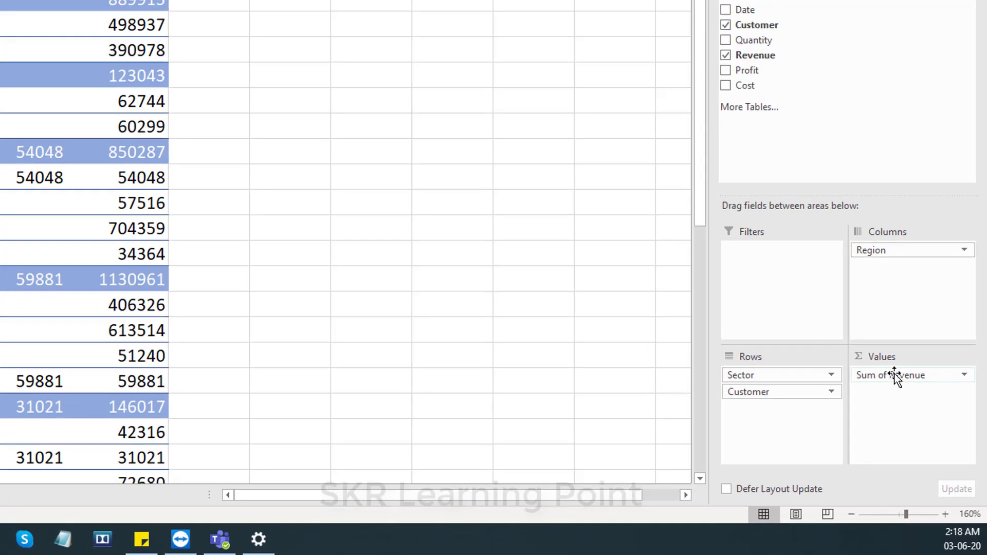
{"action": "left_click", "coordinate": [964, 370]}
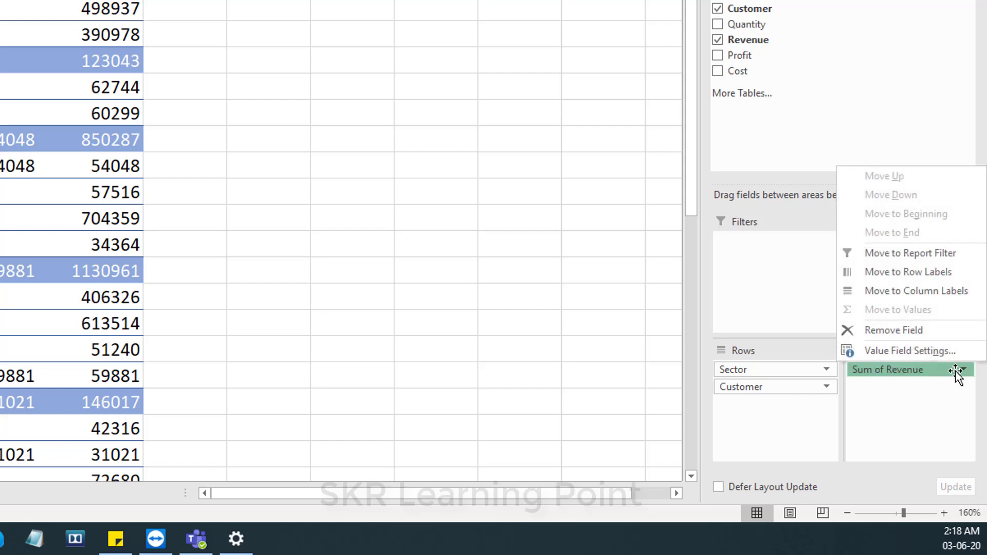
{"action": "left_click", "coordinate": [922, 356]}
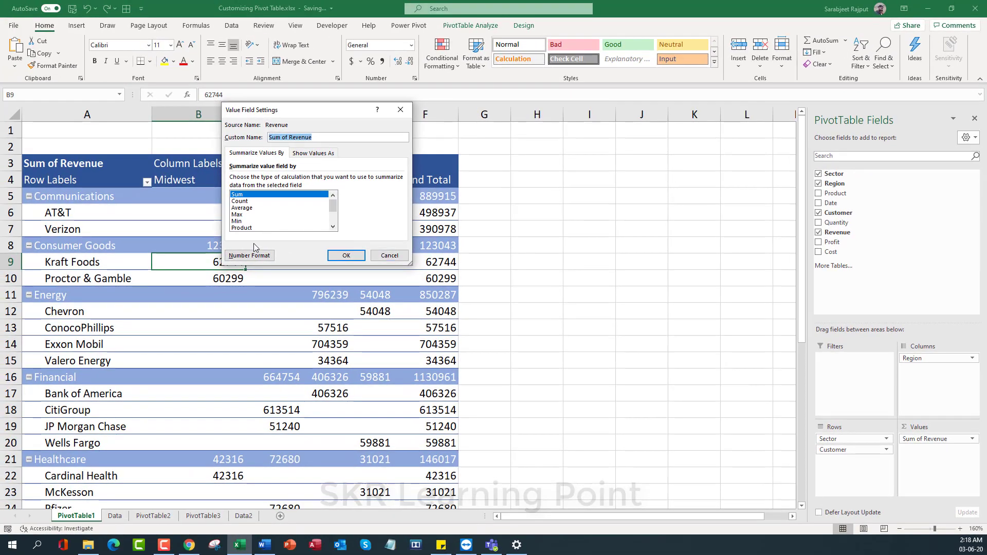
{"action": "left_click", "coordinate": [251, 255]}
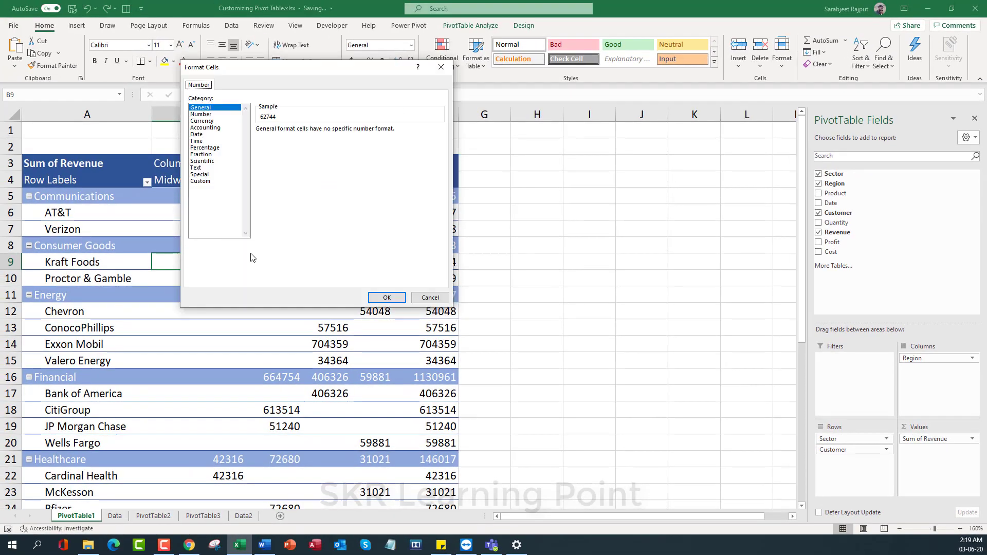
{"action": "left_click", "coordinate": [201, 122]}
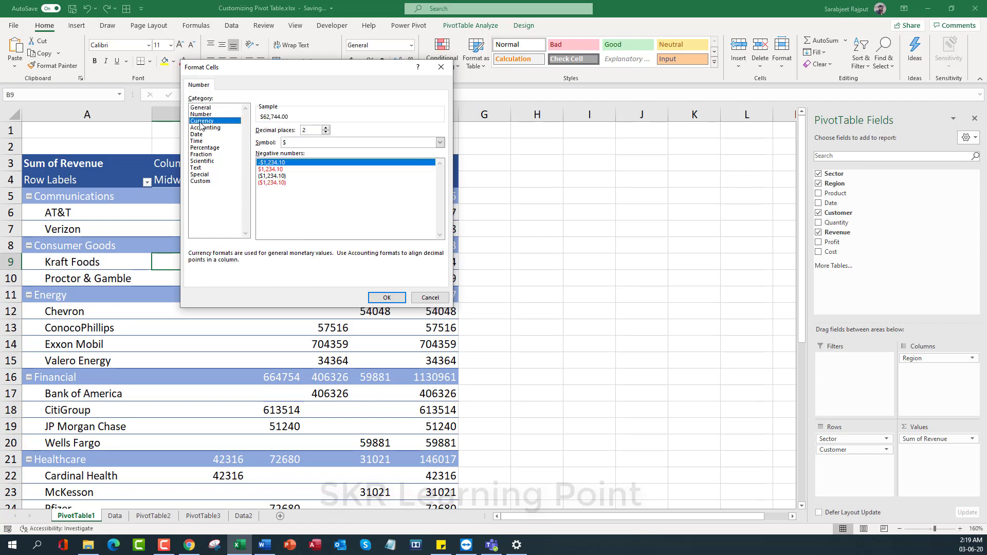
{"action": "left_click", "coordinate": [430, 299]}
{"action": "left_click", "coordinate": [402, 259]}
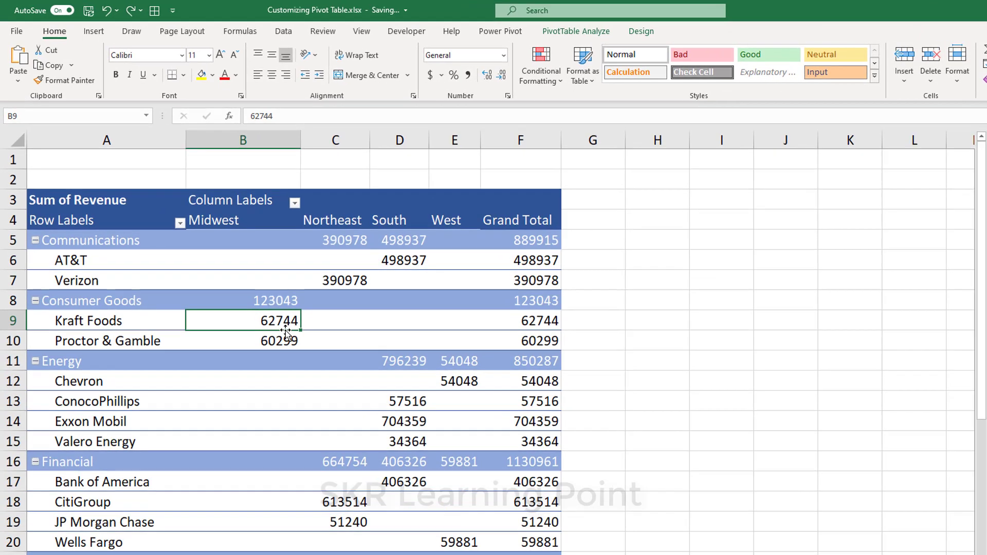
Format the Sum of Revenue field as Currency with 2 decimal places, the $ symbol and the -$1,234.10 negative style.
{"action": "left_click", "coordinate": [590, 37]}
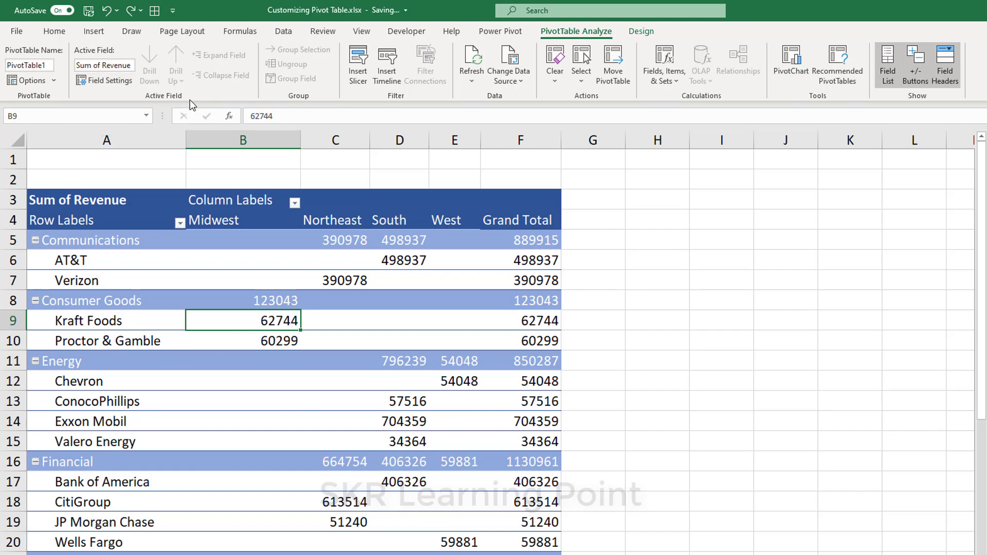
{"action": "left_click", "coordinate": [109, 80]}
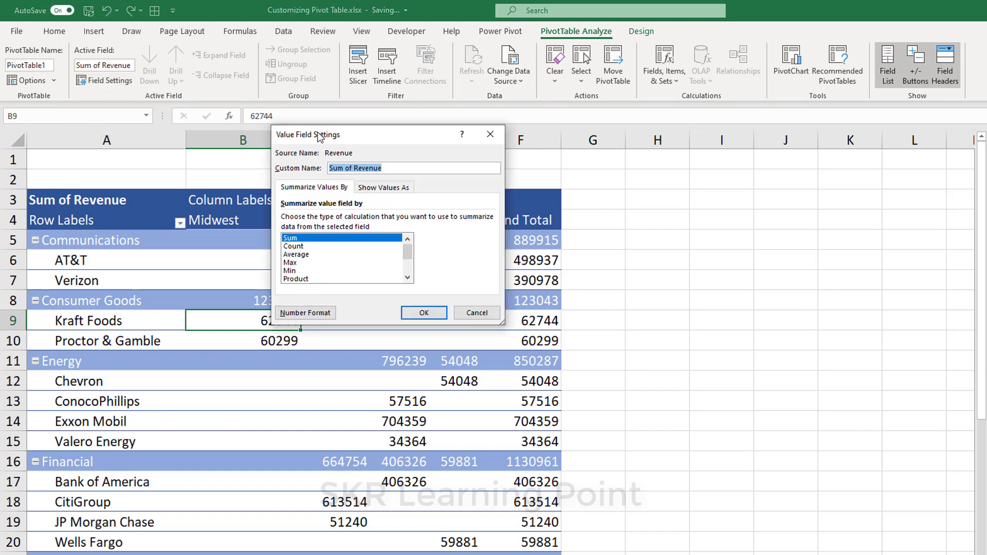
{"action": "left_click_drag", "start_coordinate": [319, 135], "coordinate": [389, 130]}
{"action": "left_click", "coordinate": [373, 308]}
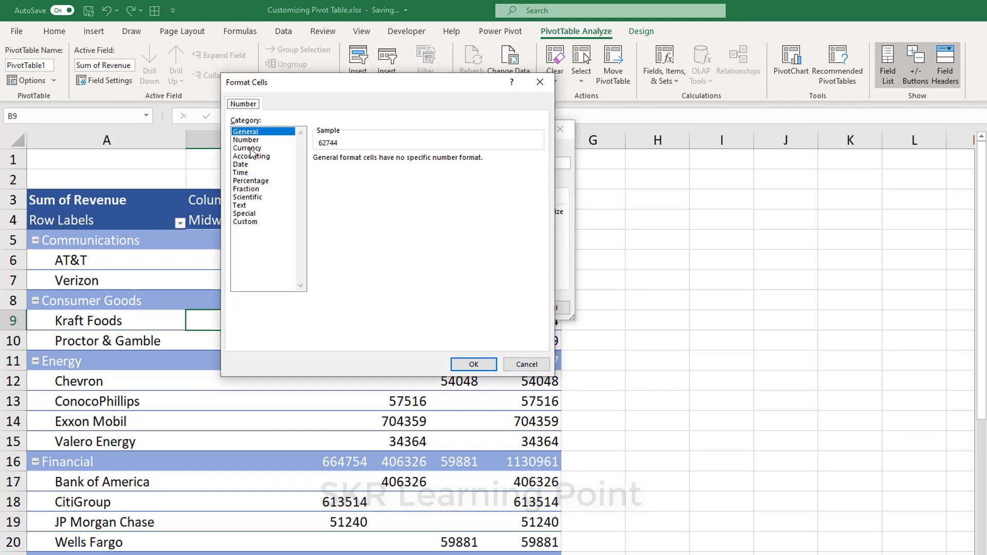
{"action": "left_click", "coordinate": [251, 148]}
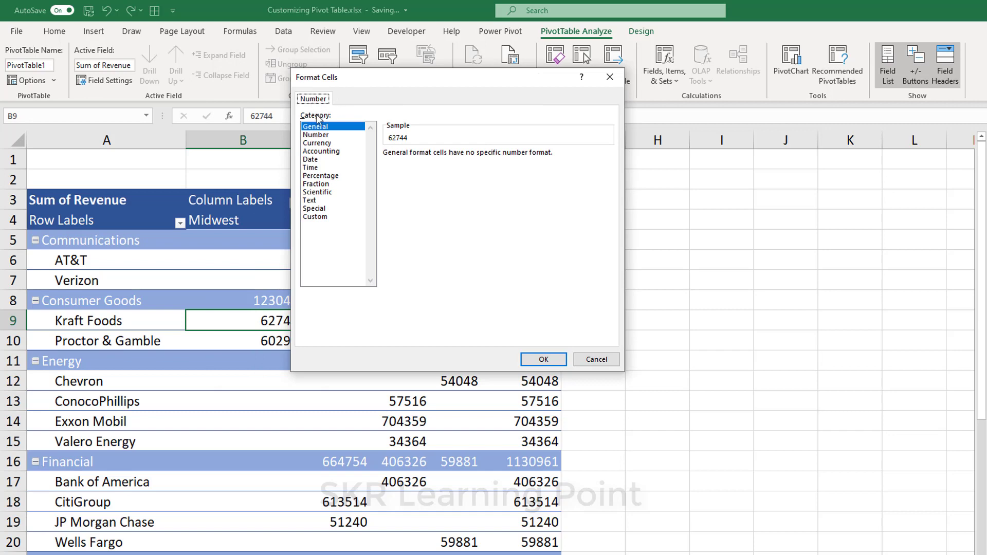
{"action": "left_click", "coordinate": [316, 144]}
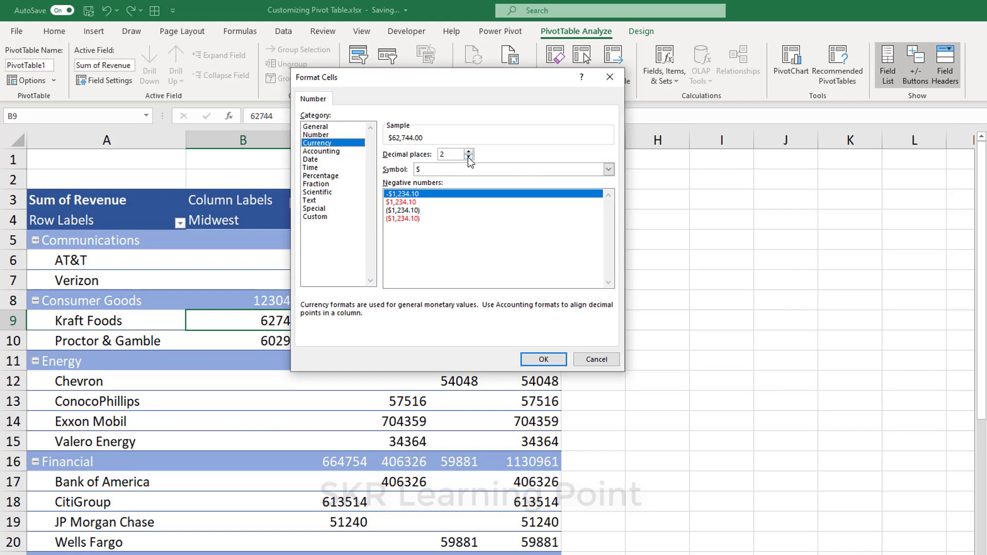
{"action": "left_click", "coordinate": [403, 201]}
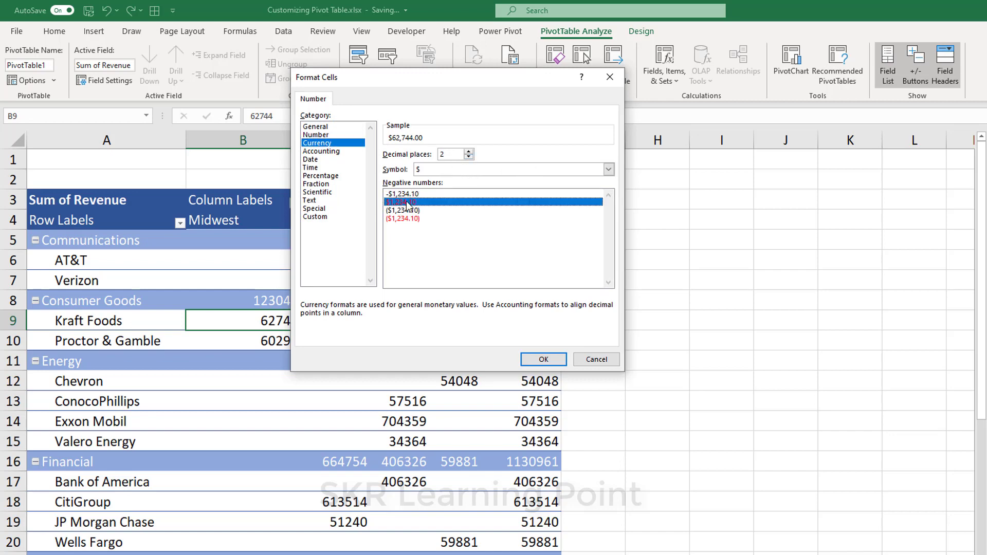
{"action": "left_click", "coordinate": [425, 194]}
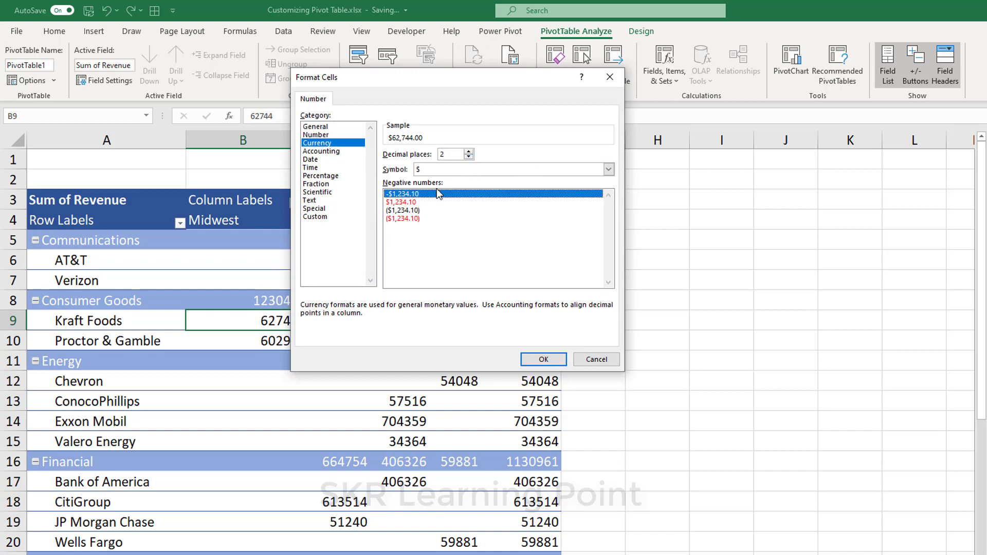
{"action": "left_click", "coordinate": [553, 363]}
Set the pivot table options to show 0 for empty cells.
{"action": "mouse_move", "coordinate": [313, 304]}
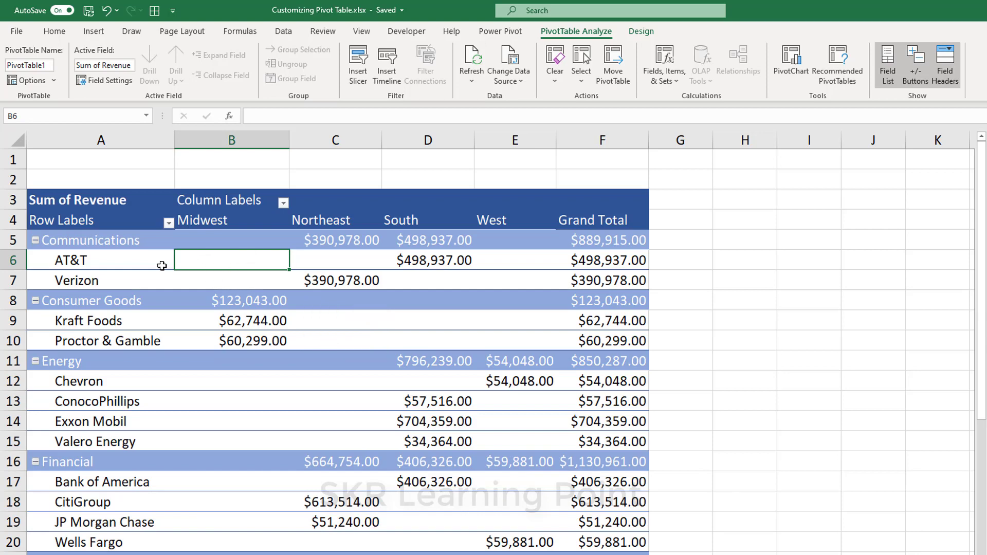
{"action": "left_click_drag", "start_coordinate": [96, 221], "coordinate": [237, 264]}
{"action": "left_click", "coordinate": [244, 265]}
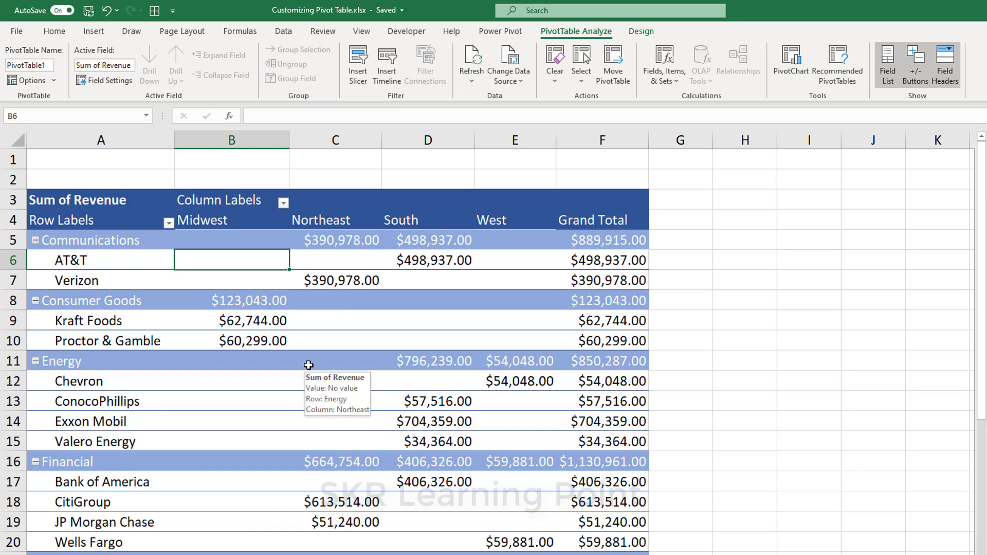
{"action": "right_click", "coordinate": [325, 281]}
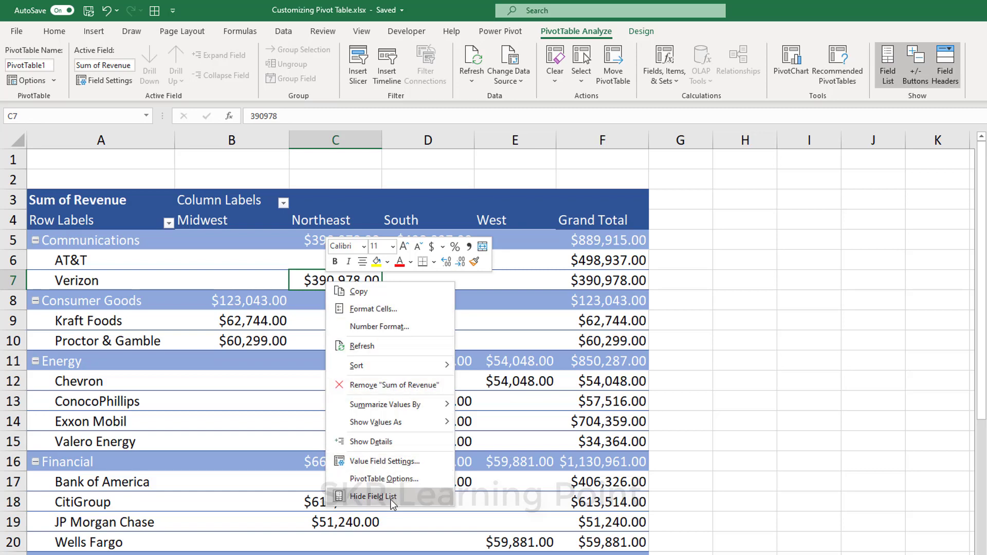
{"action": "left_click", "coordinate": [403, 479]}
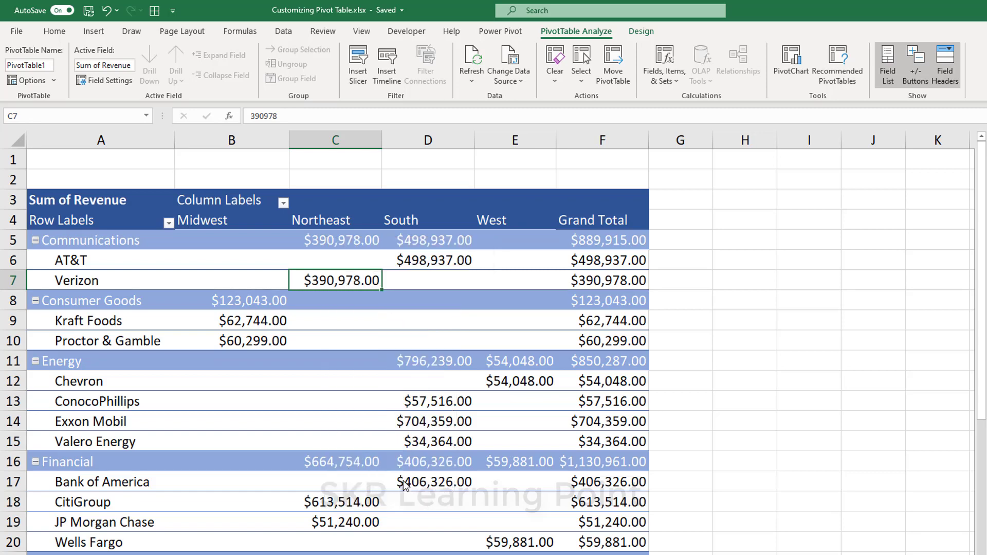
{"action": "left_click_drag", "start_coordinate": [443, 276], "coordinate": [461, 167]}
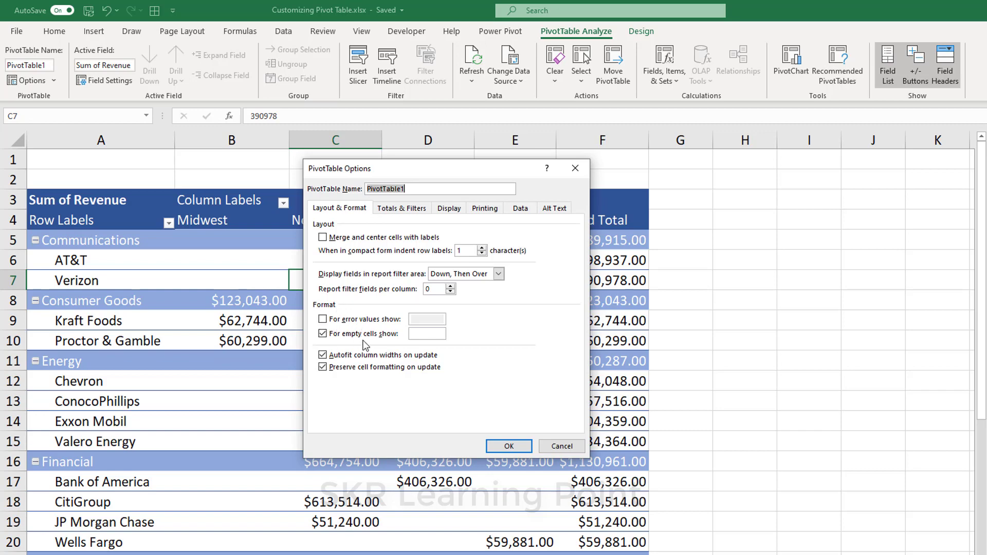
{"action": "left_click", "coordinate": [422, 335]}
{"action": "left_click", "coordinate": [518, 451]}
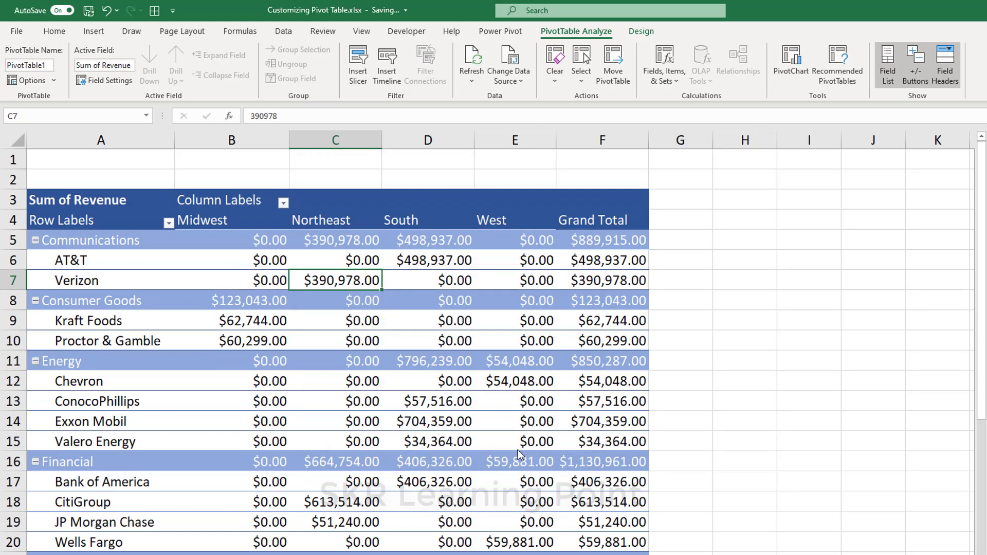
Check the pivot table cells without revenue in the Midwest, Northeast and South columns.
{"action": "left_click", "coordinate": [271, 267]}
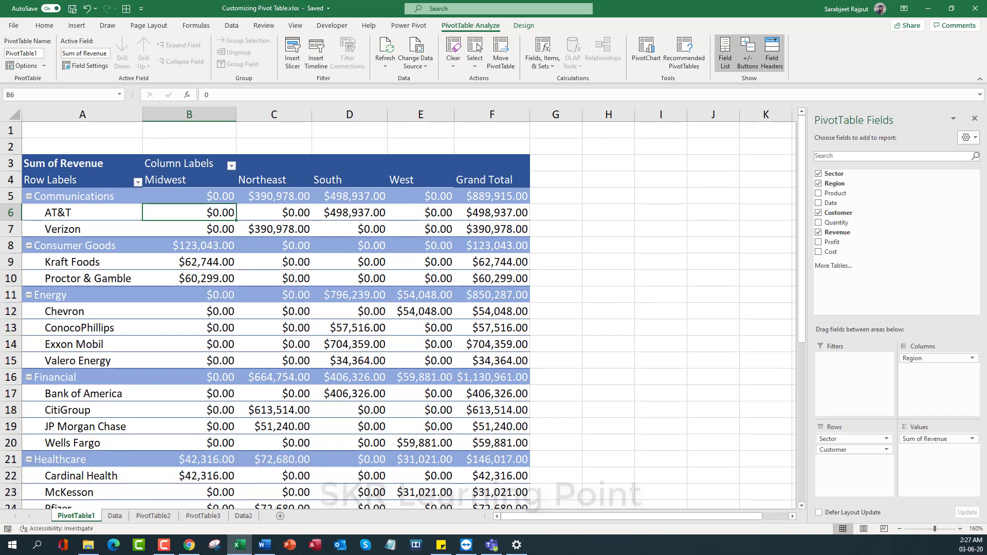
{"action": "key", "text": "Down"}
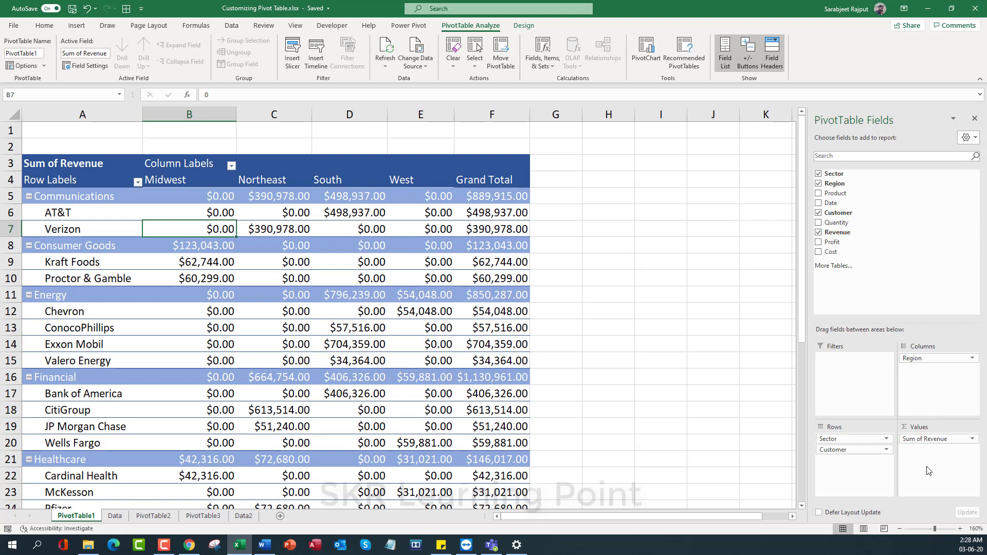
{"action": "left_click", "coordinate": [382, 333]}
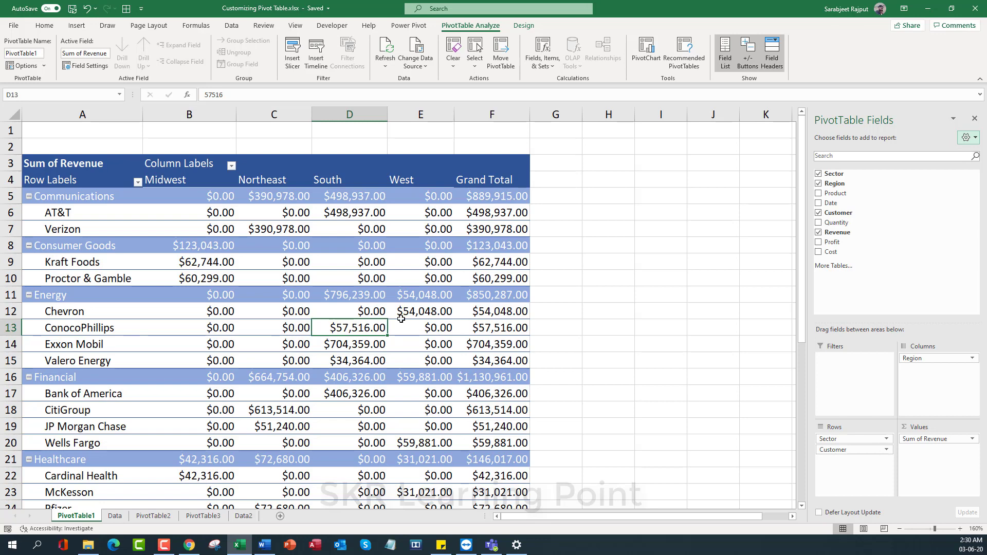
{"action": "left_click", "coordinate": [323, 267]}
{"action": "key", "text": "Down"}
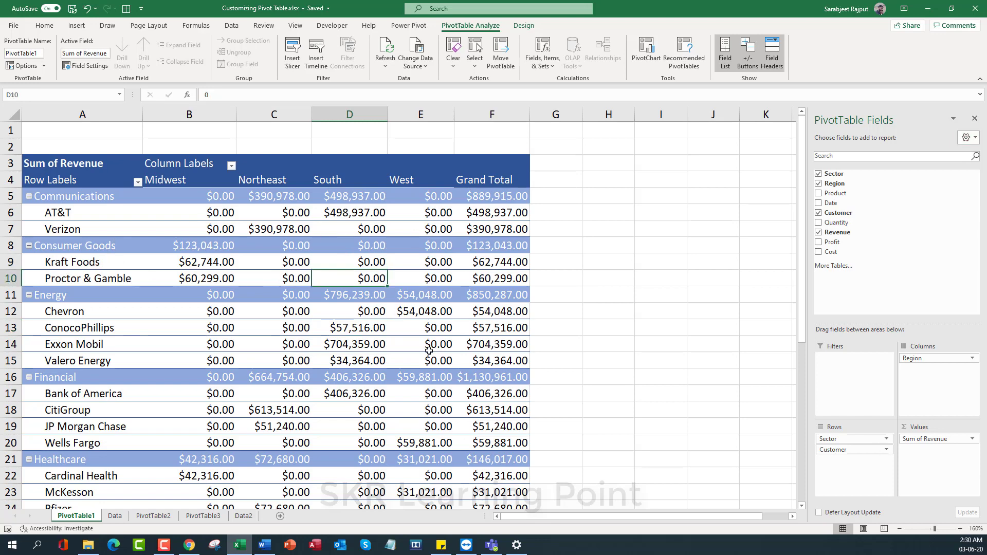
{"action": "left_click", "coordinate": [260, 271]}
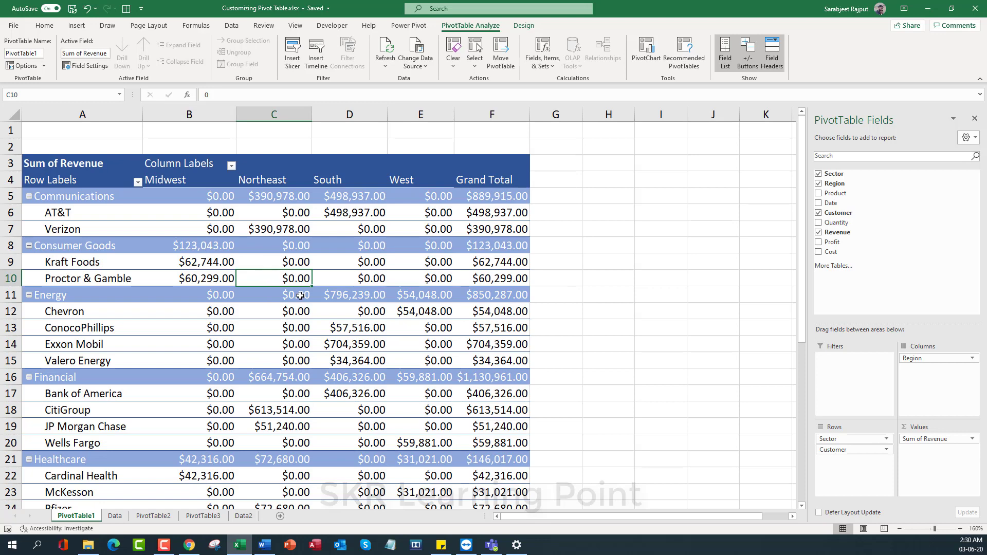
Rename the Sum of Revenue value field to Total Revenue.
{"action": "left_click", "coordinate": [93, 165]}
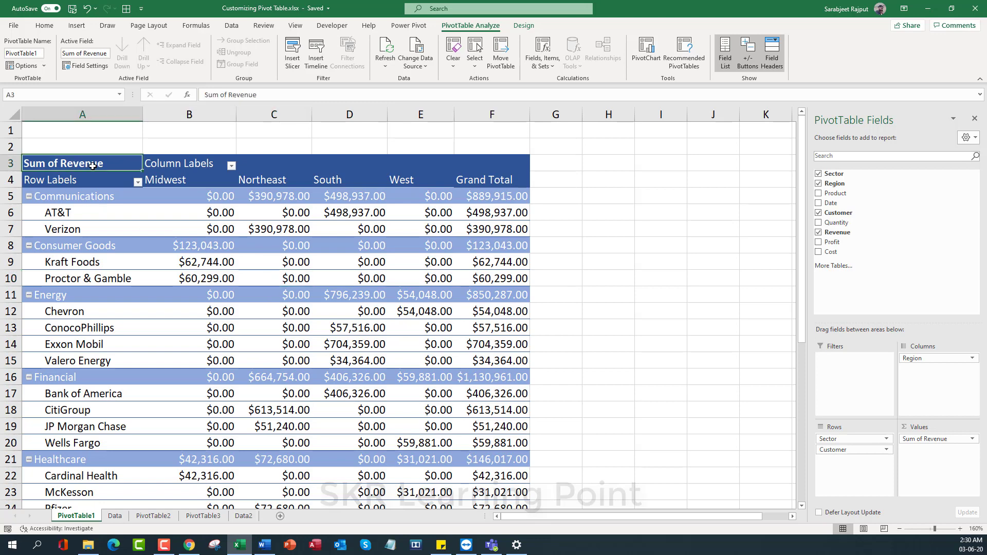
{"action": "left_click", "coordinate": [336, 291]}
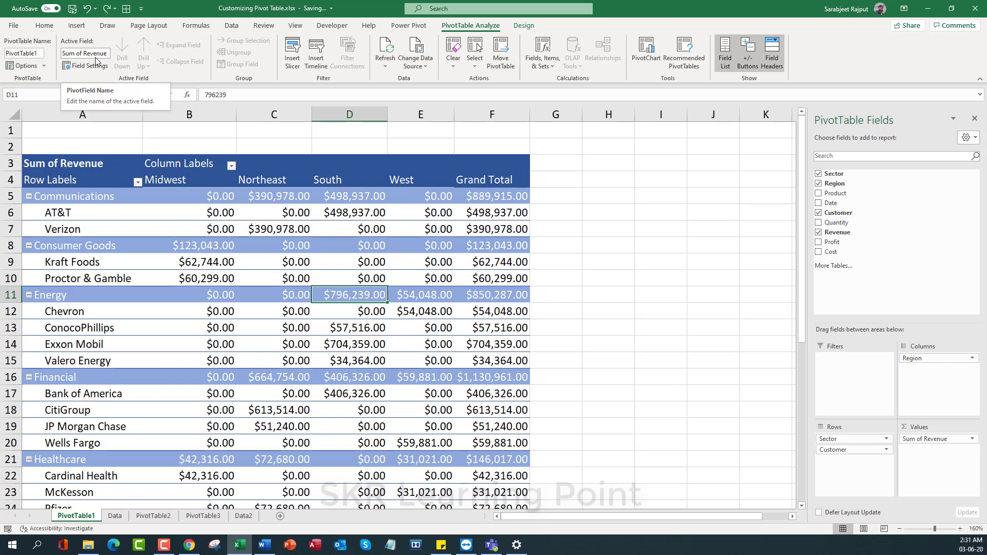
{"action": "left_click", "coordinate": [85, 54]}
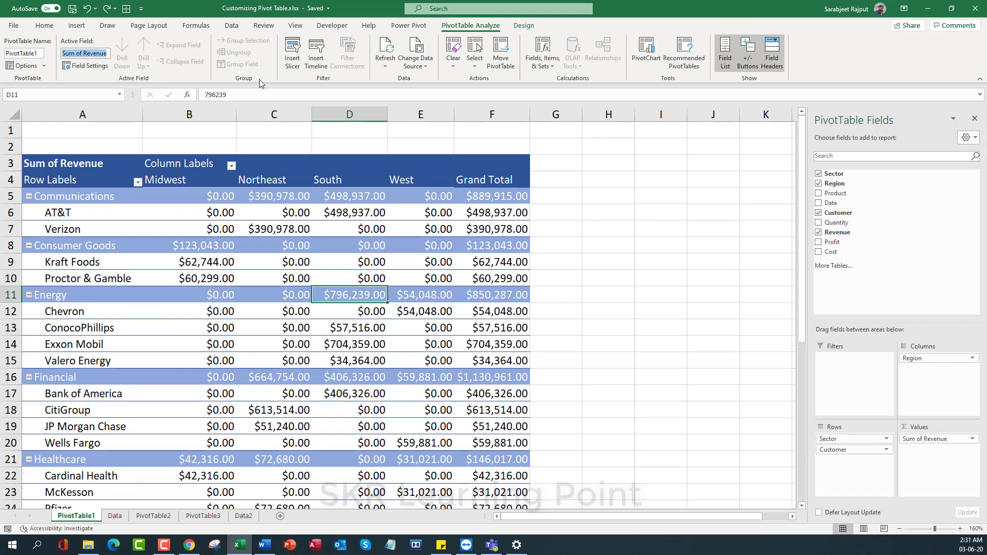
{"action": "double_click", "coordinate": [80, 54]}
{"action": "key", "text": "ctrl+shift+Left"}
{"action": "key", "text": "BackSpace"}
{"action": "type", "text": "Total"}
{"action": "key", "text": "Return"}
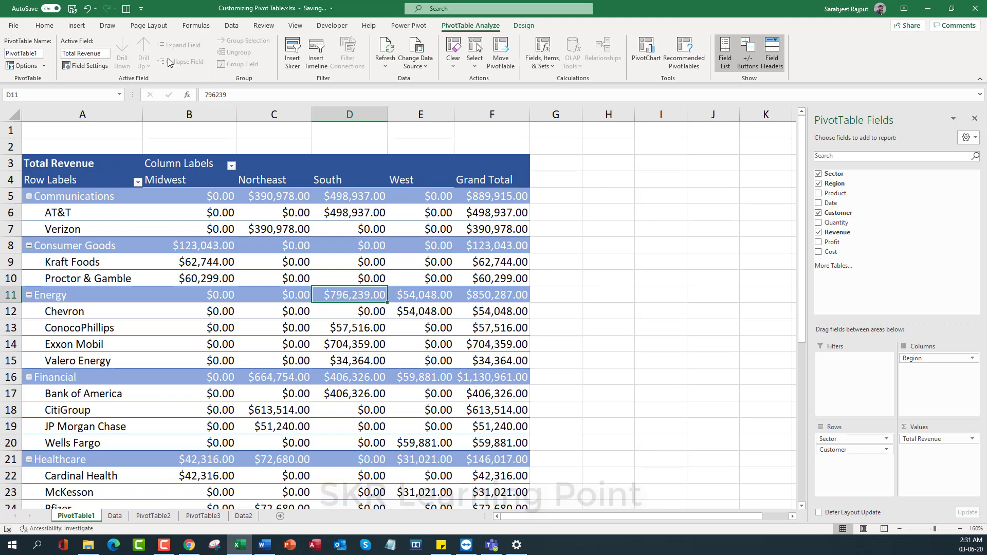
Try to shorten the Total Revenue value field's name to Revenue.
{"action": "left_click", "coordinate": [74, 164]}
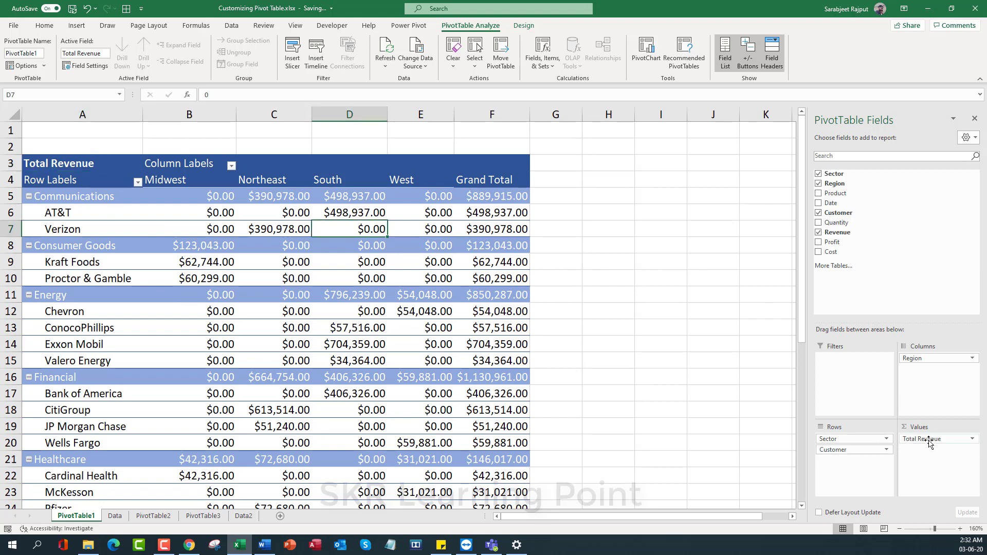
{"action": "left_click", "coordinate": [78, 53]}
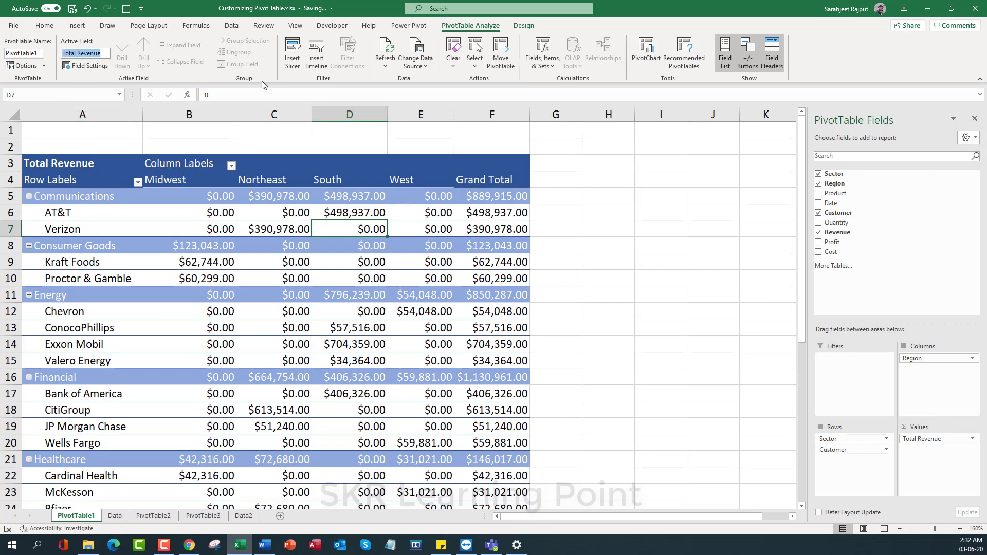
{"action": "key", "text": "Right"}
{"action": "key", "text": "BackSpace"}
{"action": "key", "text": "BackSpace"}
{"action": "key", "text": "BackSpace"}
{"action": "key", "text": "BackSpace"}
{"action": "key", "text": "BackSpace"}
{"action": "key", "text": "BackSpace"}
{"action": "key", "text": "Return"}
{"action": "left_click", "coordinate": [245, 186]}
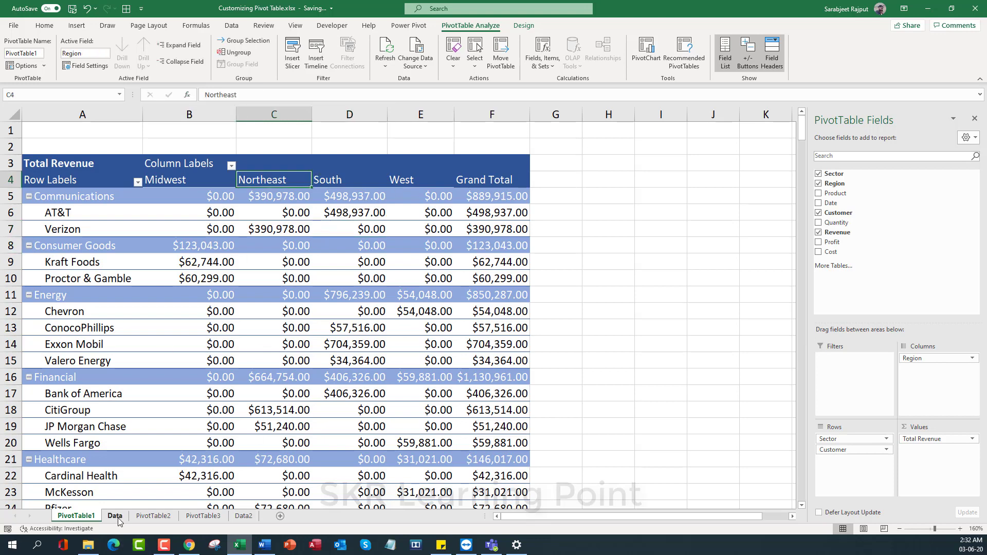
Check the Revenue column header on the Data sheet and return to the PivotTable1 sheet.
{"action": "left_click", "coordinate": [115, 516]}
{"action": "left_click_drag", "start_coordinate": [161, 113], "coordinate": [264, 114]}
{"action": "left_click", "coordinate": [241, 122]}
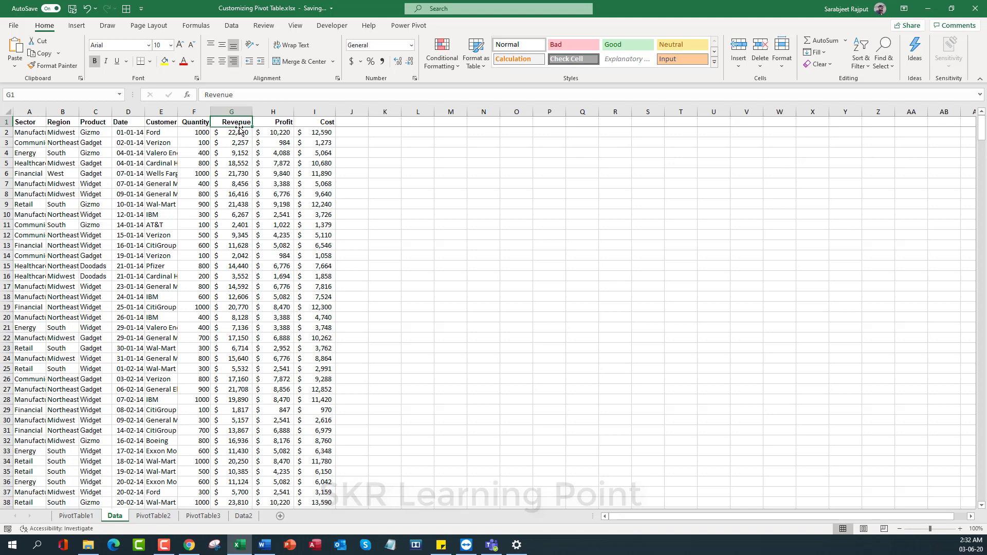
{"action": "left_click", "coordinate": [76, 515]}
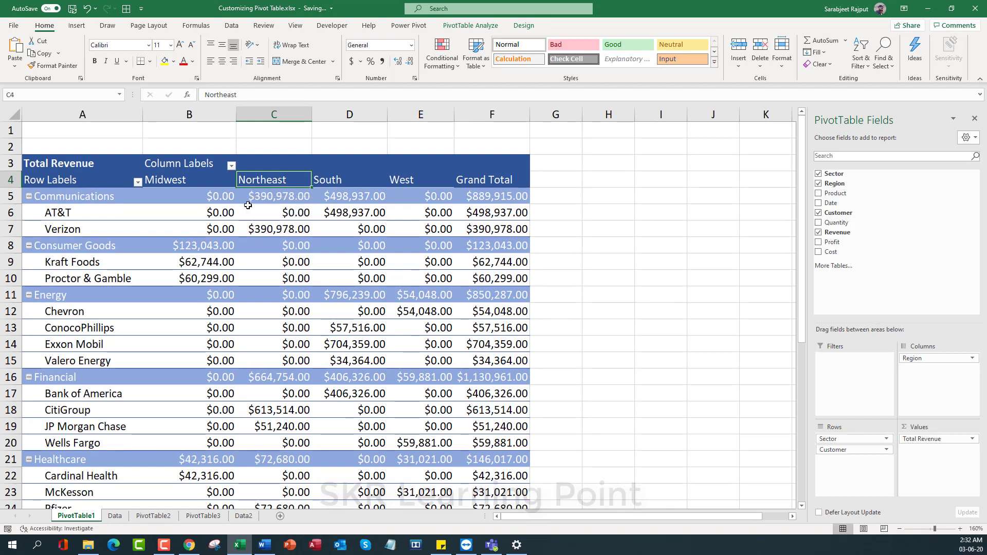
{"action": "mouse_move", "coordinate": [246, 205]}
Rename the Total Revenue value field to Revenue.
{"action": "left_click", "coordinate": [73, 164]}
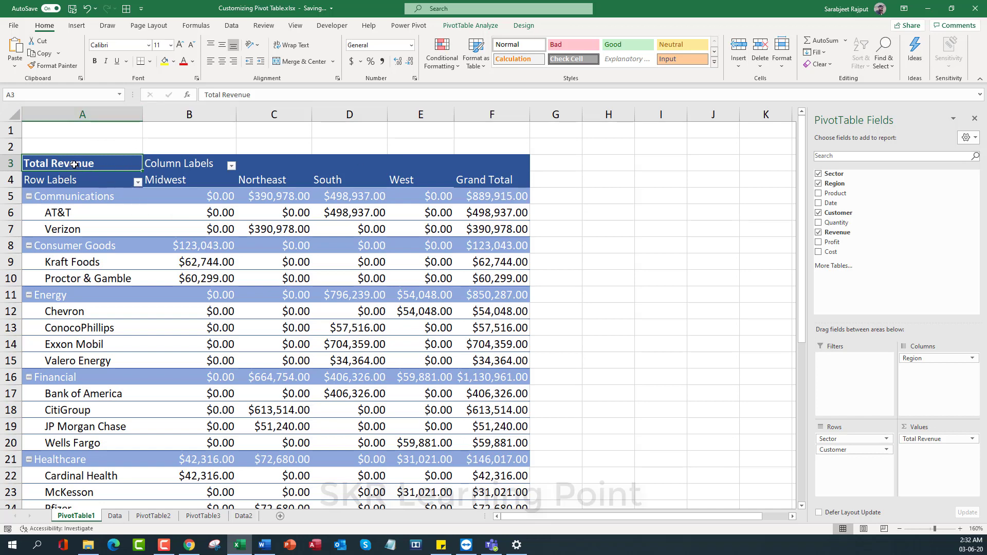
{"action": "left_click", "coordinate": [470, 27]}
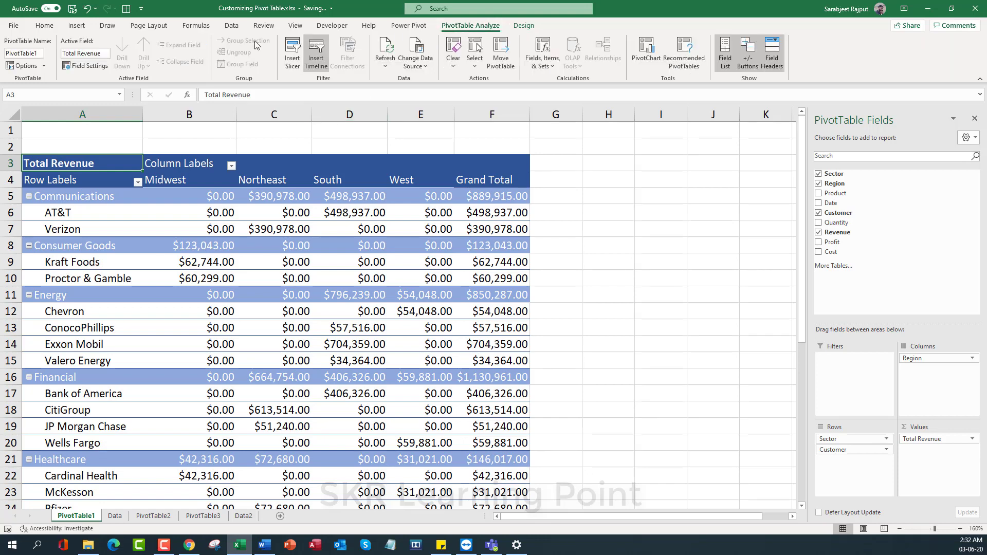
{"action": "left_click", "coordinate": [93, 54]}
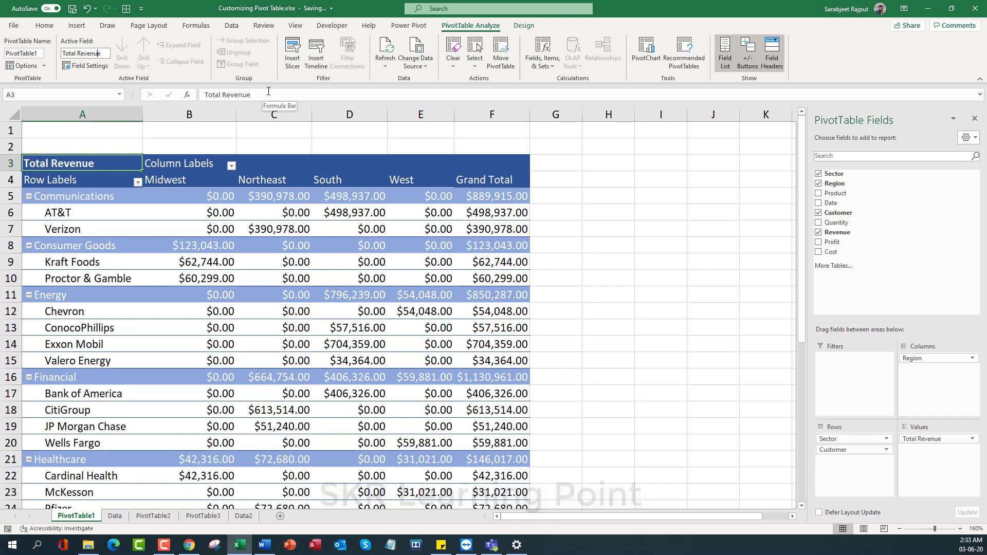
{"action": "key", "text": "BackSpace"}
{"action": "key", "text": "BackSpace"}
{"action": "key", "text": "BackSpace"}
{"action": "key", "text": "BackSpace"}
{"action": "key", "text": "BackSpace"}
{"action": "key", "text": "BackSpace"}
{"action": "key", "text": "Return"}
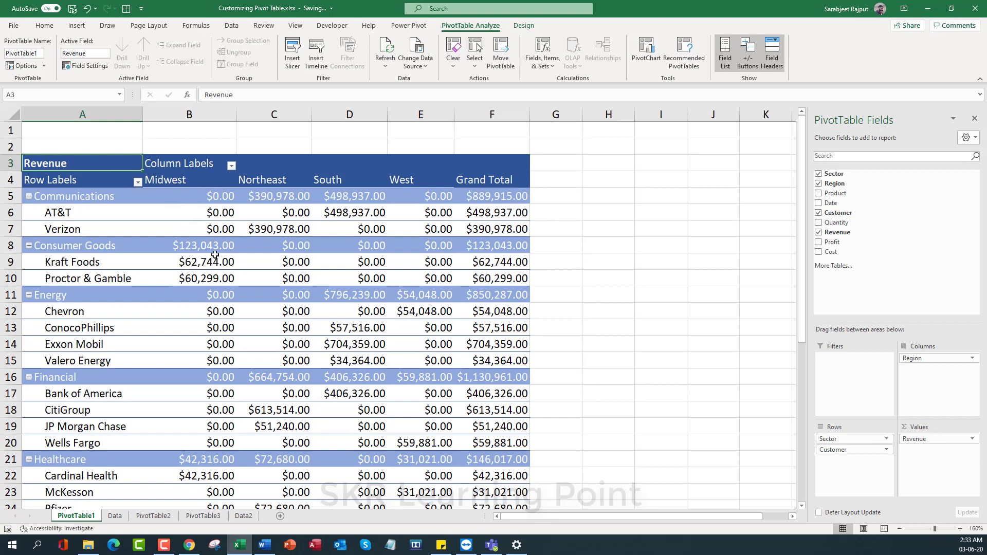
Examine the subtotals, grand totals, report layout and blank rows options available for the pivot table.
{"action": "mouse_move", "coordinate": [204, 253]}
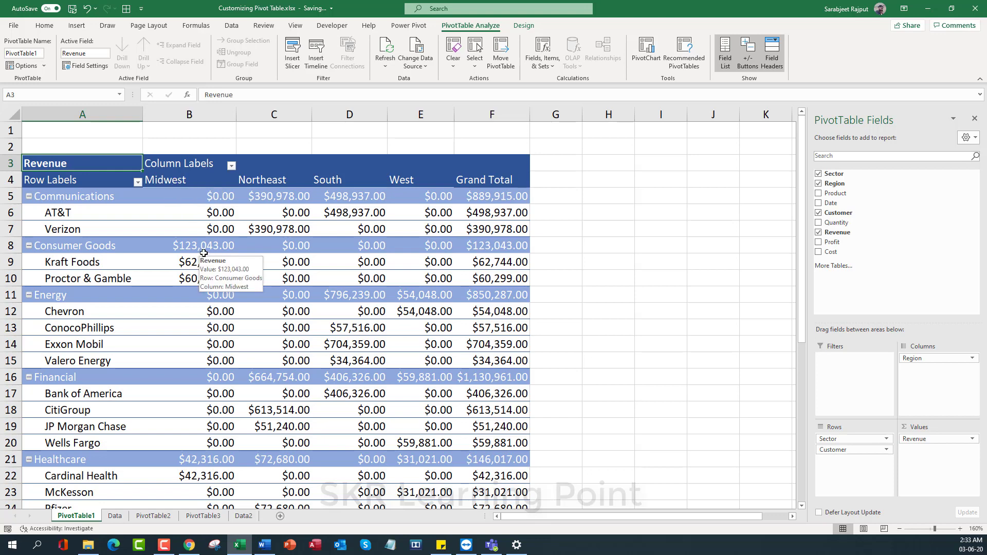
{"action": "mouse_move", "coordinate": [182, 265]}
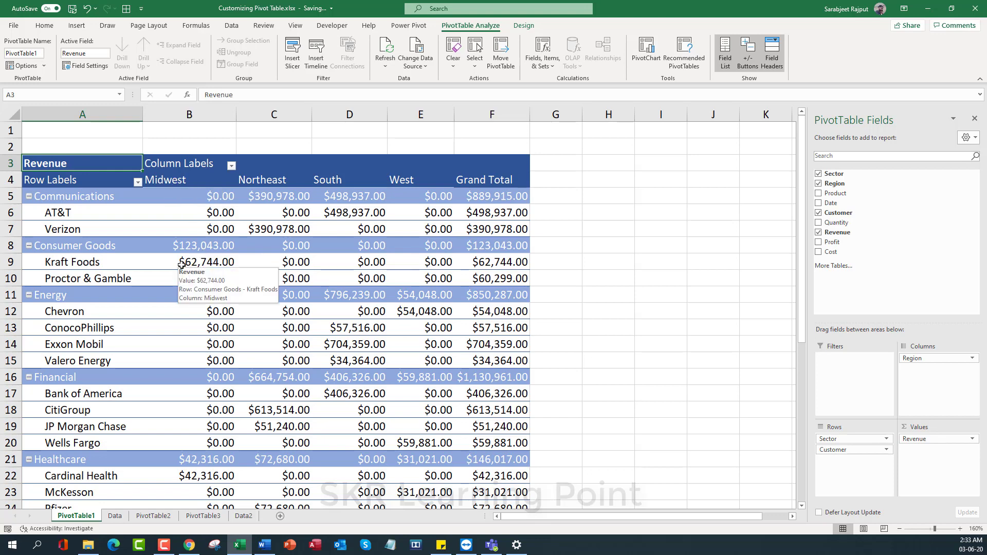
{"action": "left_click", "coordinate": [301, 228]}
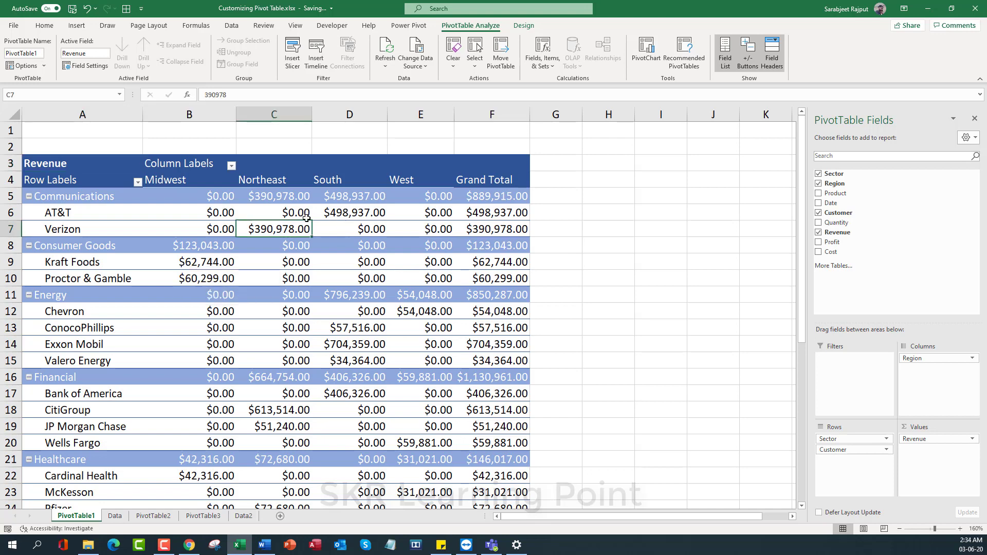
{"action": "left_click", "coordinate": [228, 212]}
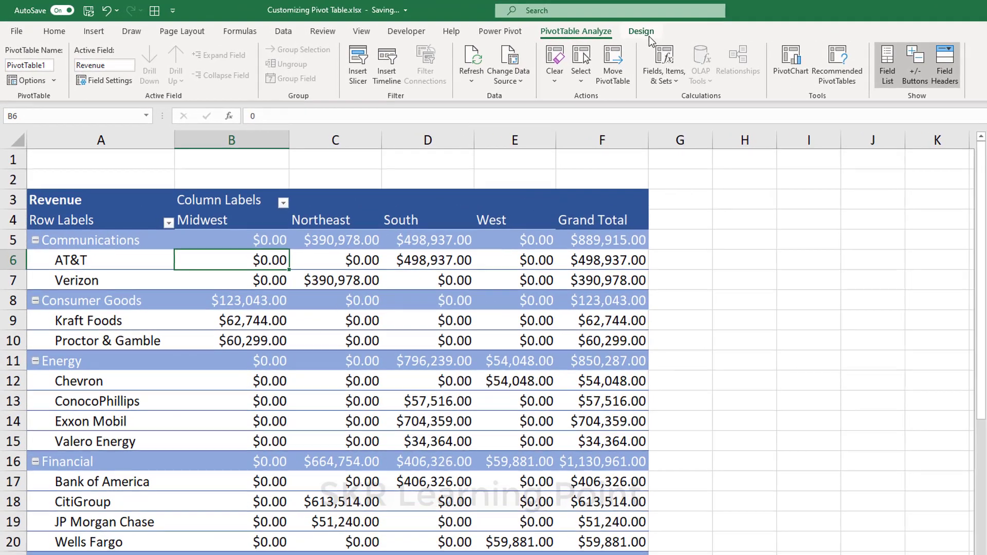
{"action": "left_click", "coordinate": [649, 36]}
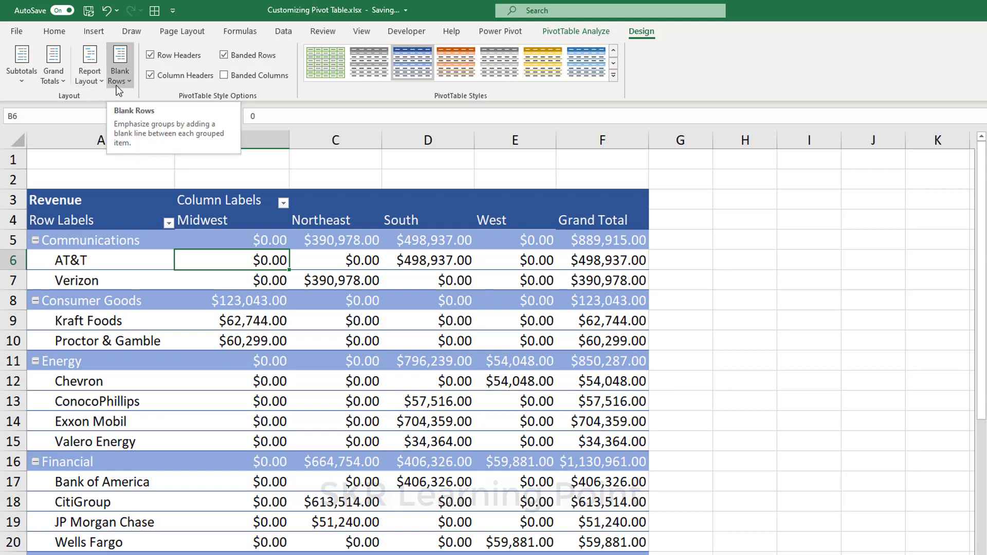
{"action": "left_click", "coordinate": [22, 65]}
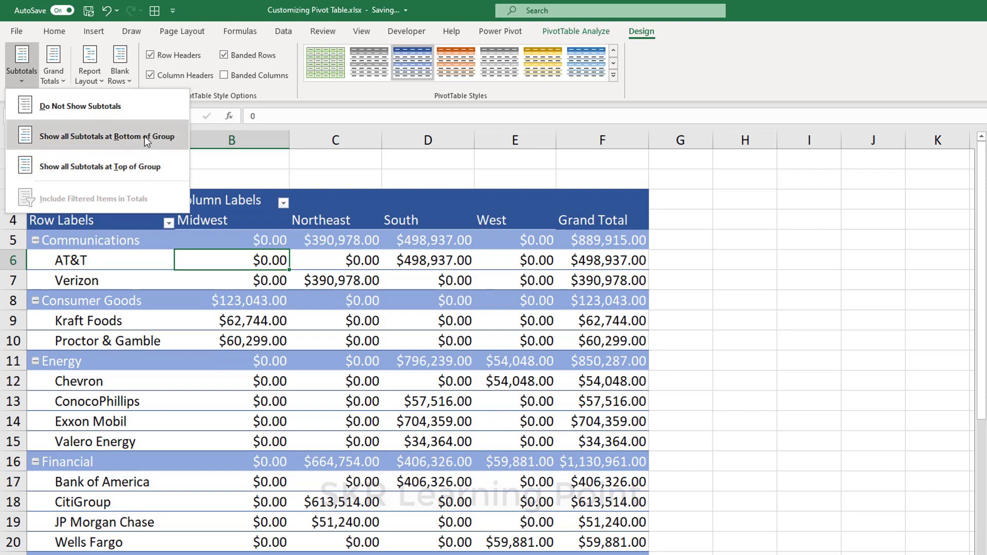
{"action": "left_click", "coordinate": [54, 77]}
{"action": "left_click", "coordinate": [54, 77]}
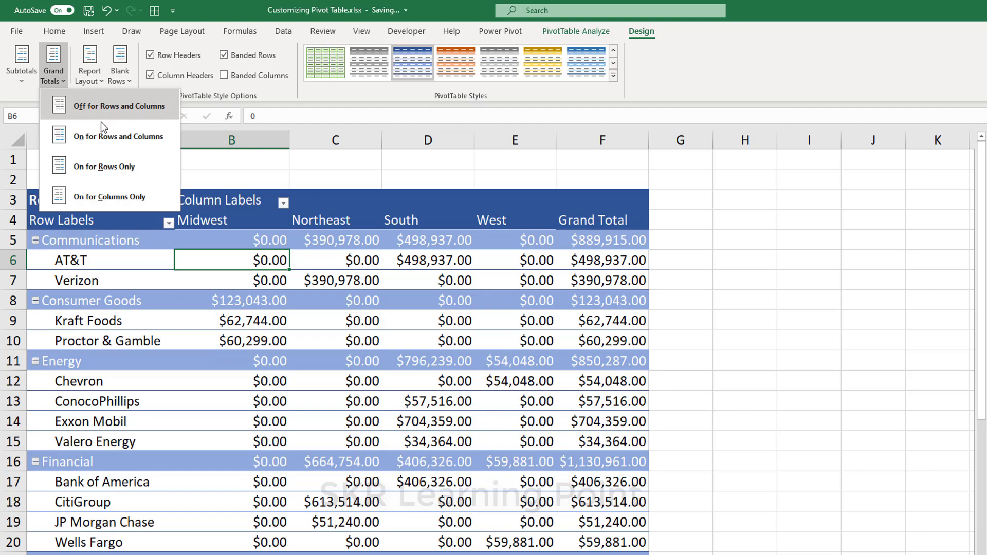
{"action": "left_click", "coordinate": [95, 77]}
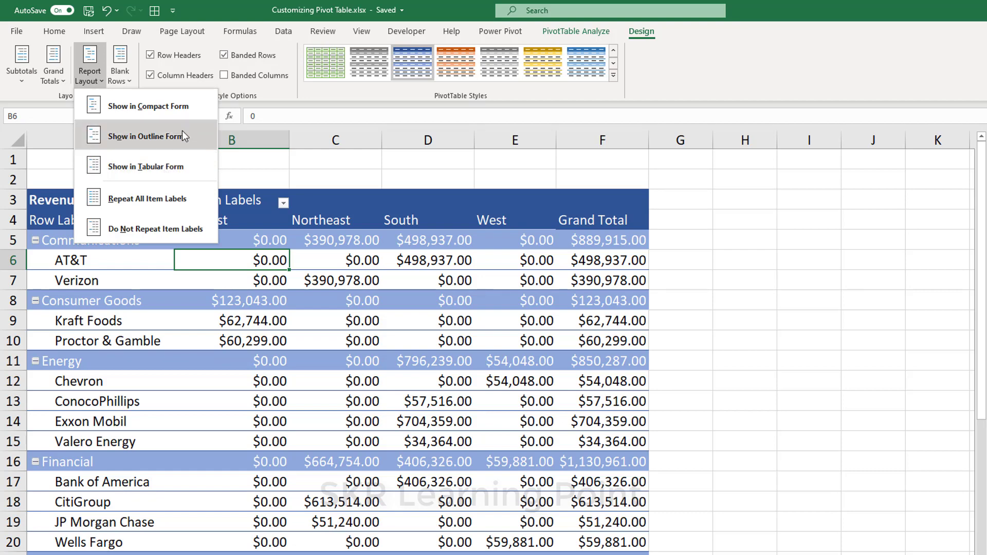
{"action": "left_click", "coordinate": [320, 302]}
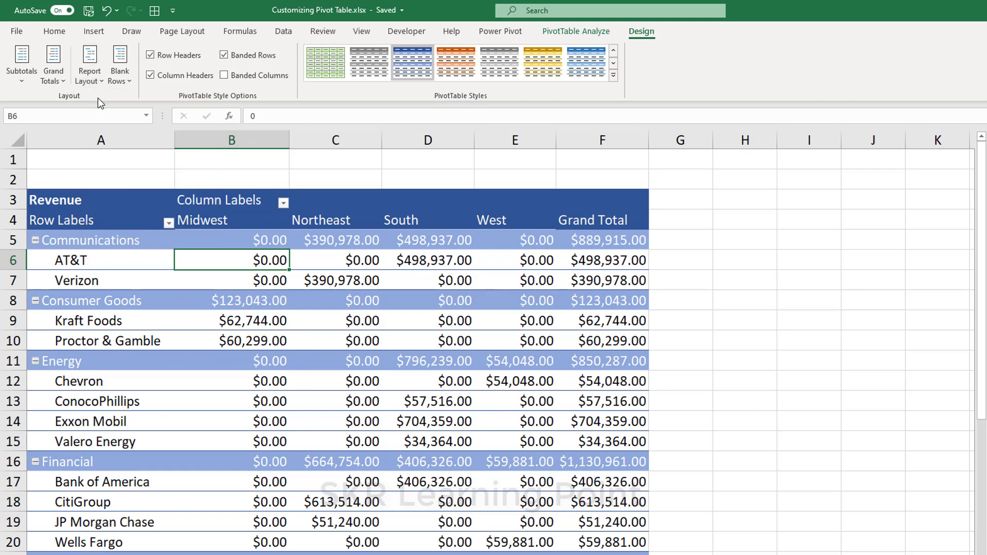
{"action": "left_click", "coordinate": [89, 67]}
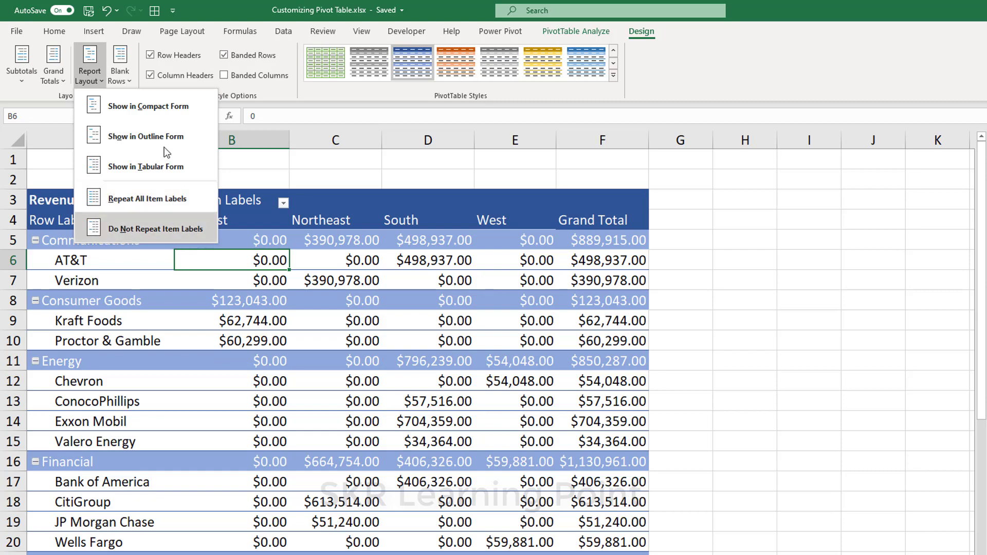
{"action": "left_click", "coordinate": [127, 83]}
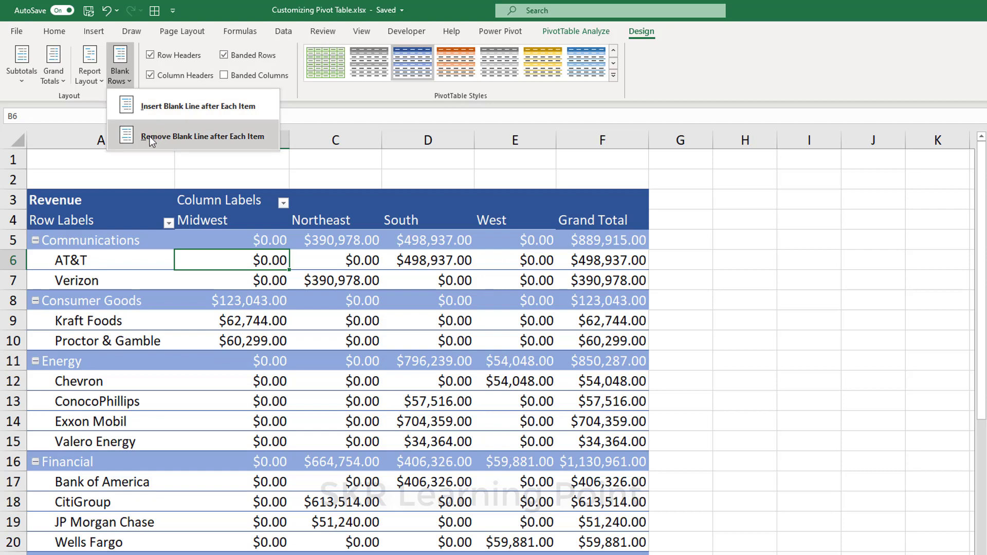
{"action": "left_click", "coordinate": [91, 301]}
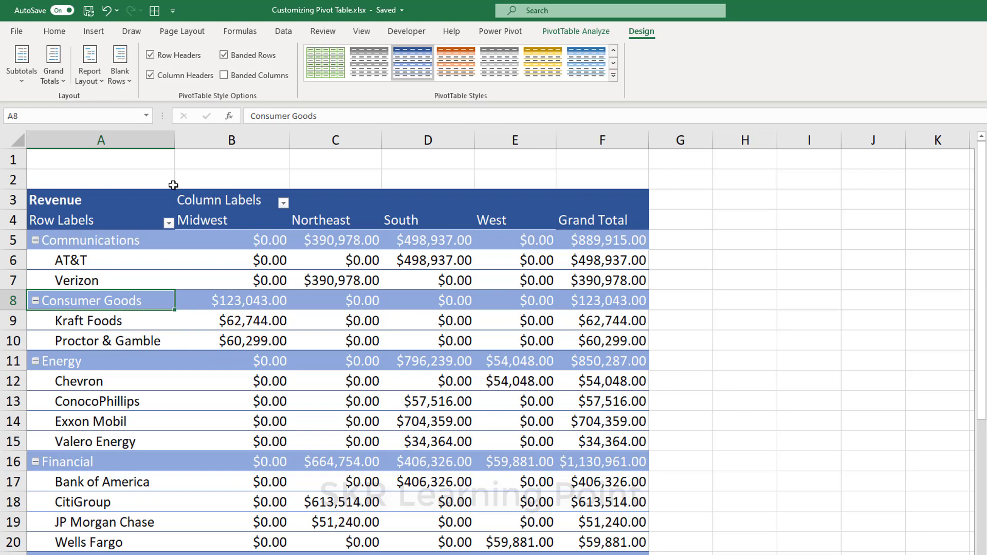
{"action": "left_click", "coordinate": [408, 286]}
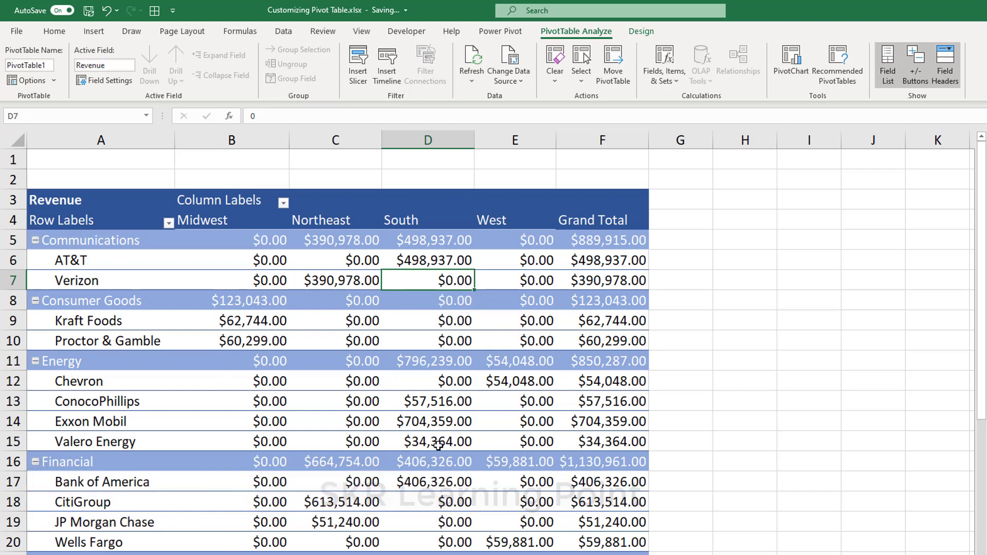
Apply the Compact Form report layout to the pivot table and switch it to Tabular Form.
{"action": "mouse_move", "coordinate": [438, 444]}
{"action": "left_click", "coordinate": [642, 30]}
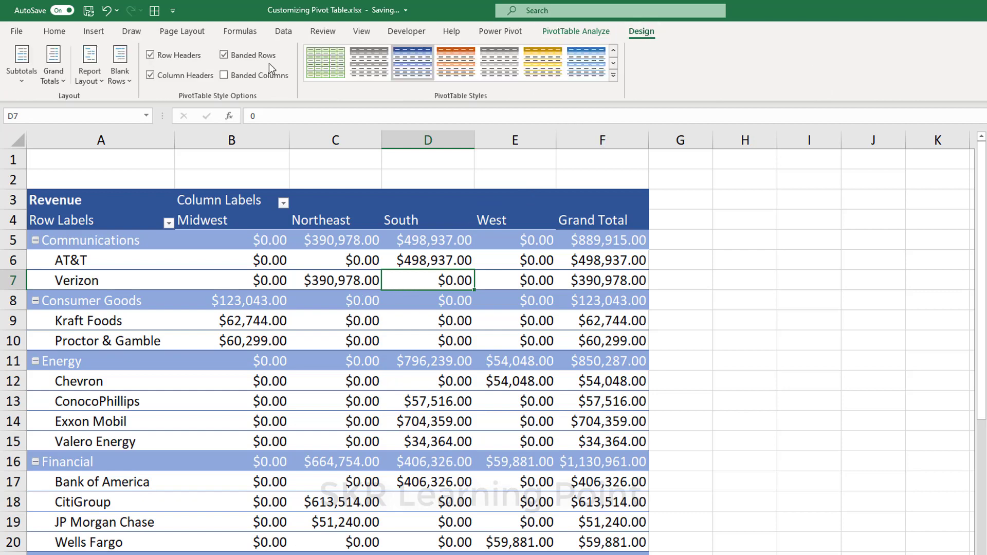
{"action": "left_click", "coordinate": [92, 81]}
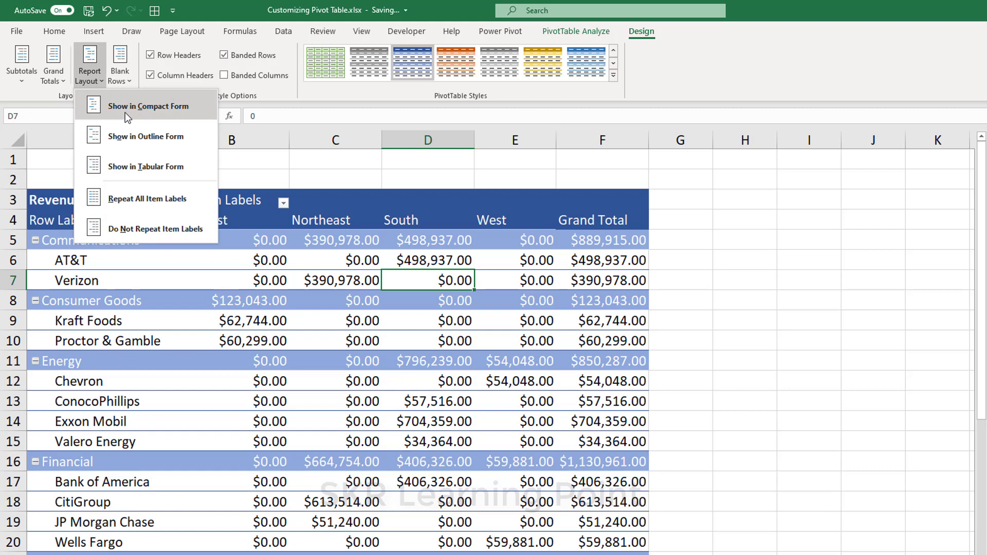
{"action": "left_click", "coordinate": [180, 118]}
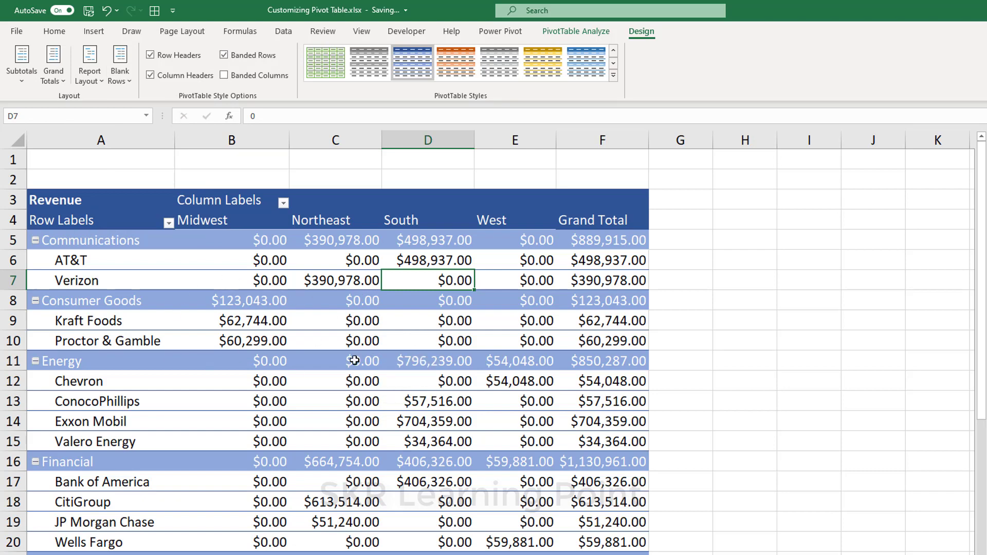
{"action": "left_click", "coordinate": [97, 81]}
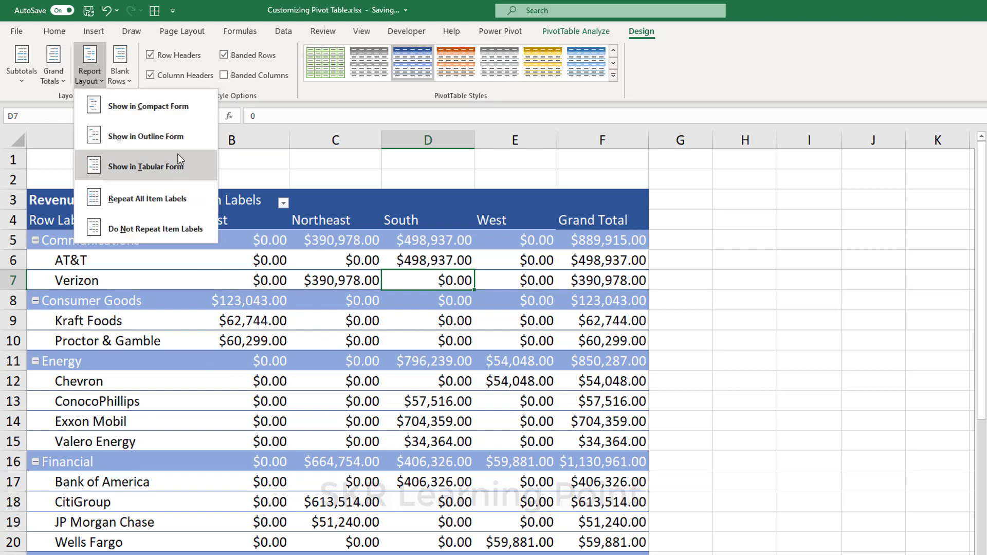
{"action": "left_click", "coordinate": [156, 171]}
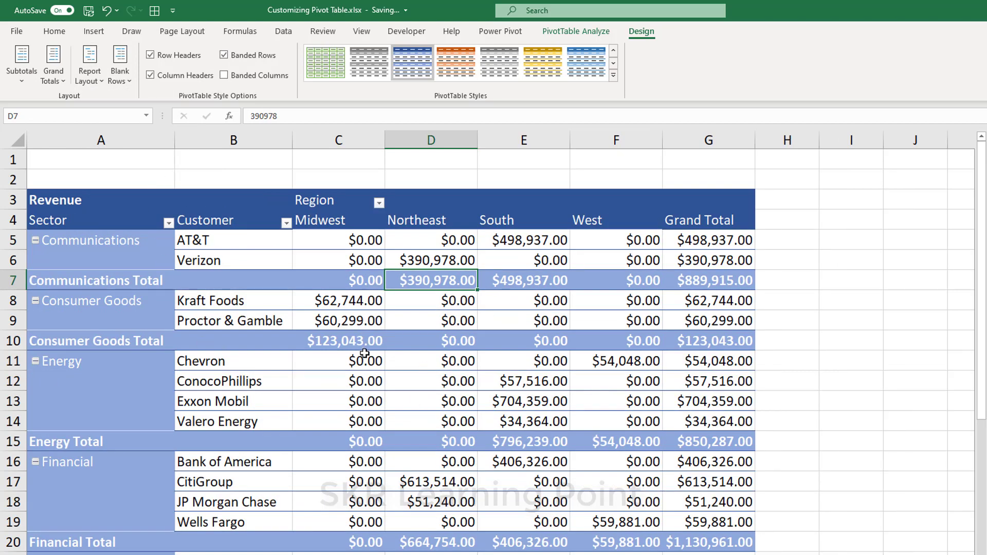
Switch the pivot table's report layout back to Compact Form.
{"action": "left_click", "coordinate": [98, 85]}
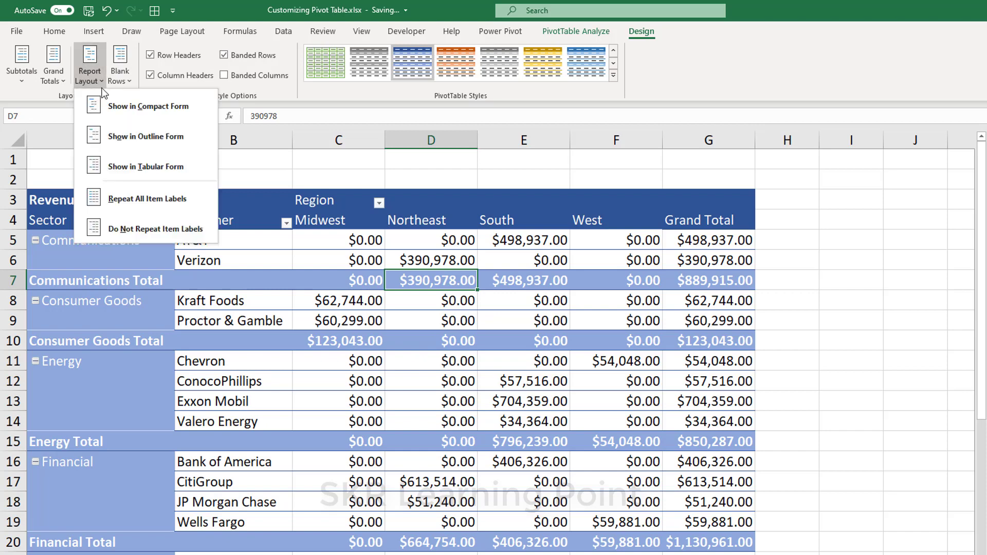
{"action": "left_click", "coordinate": [175, 116]}
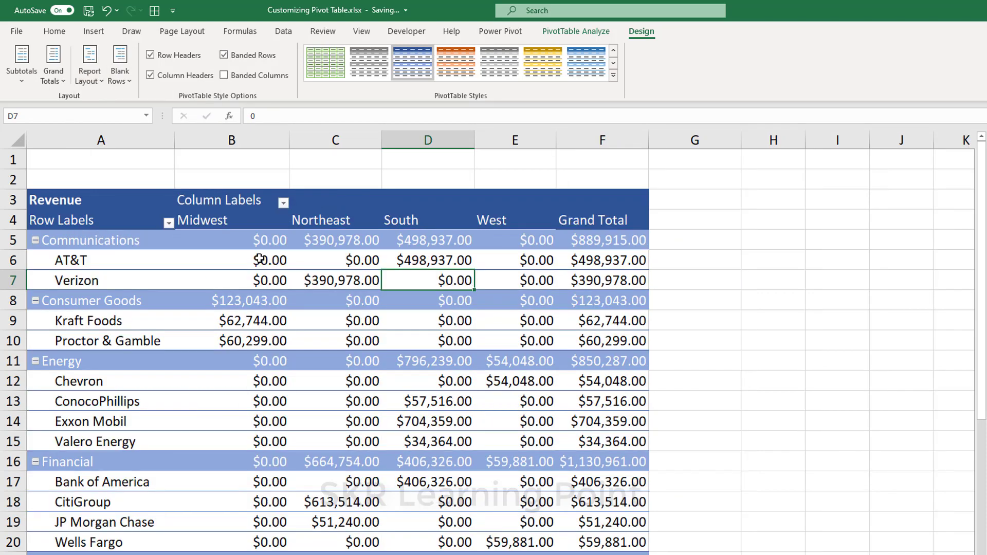
{"action": "left_click", "coordinate": [184, 257]}
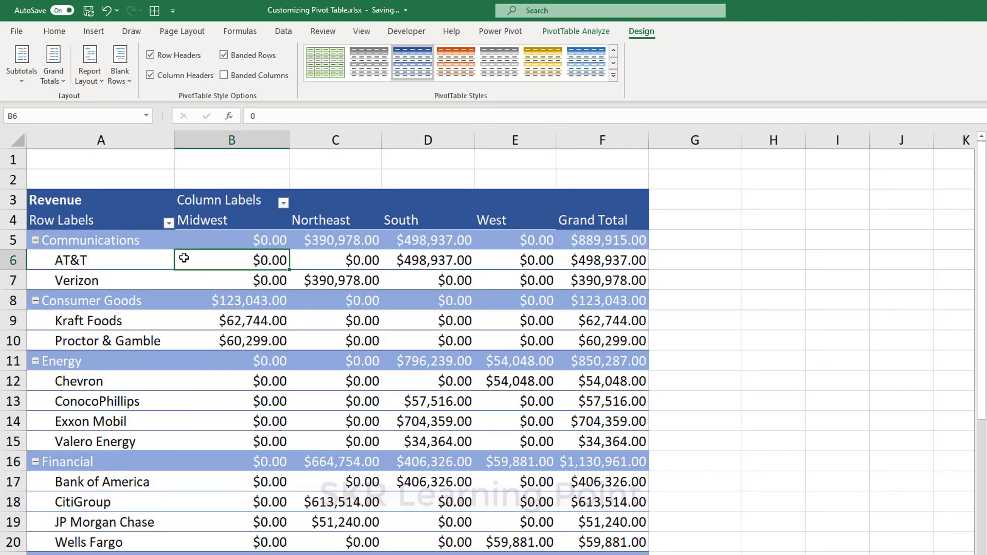
{"action": "left_click", "coordinate": [112, 237]}
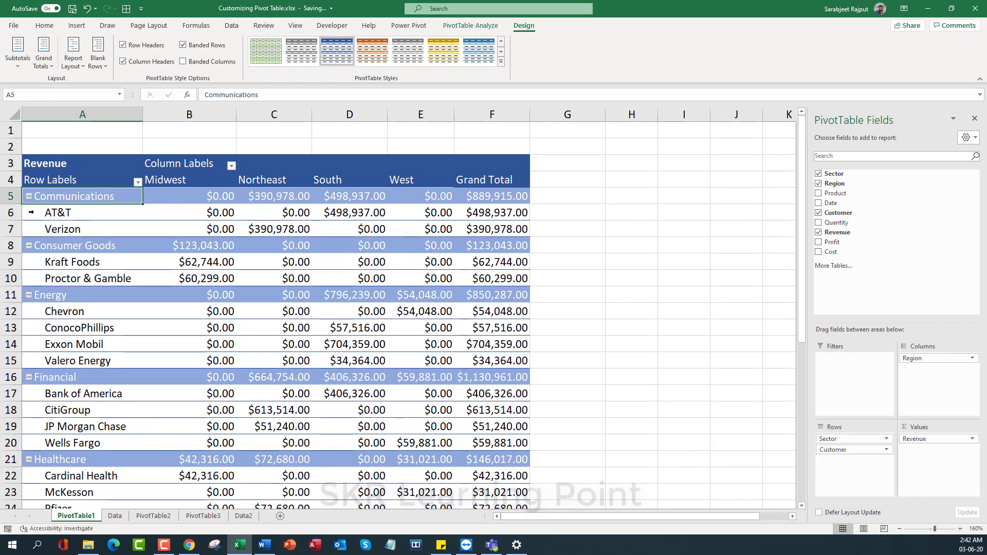
Examine the Row Labels sort and filter options for the Customer and Sector fields without applying any of them.
{"action": "left_click", "coordinate": [83, 213]}
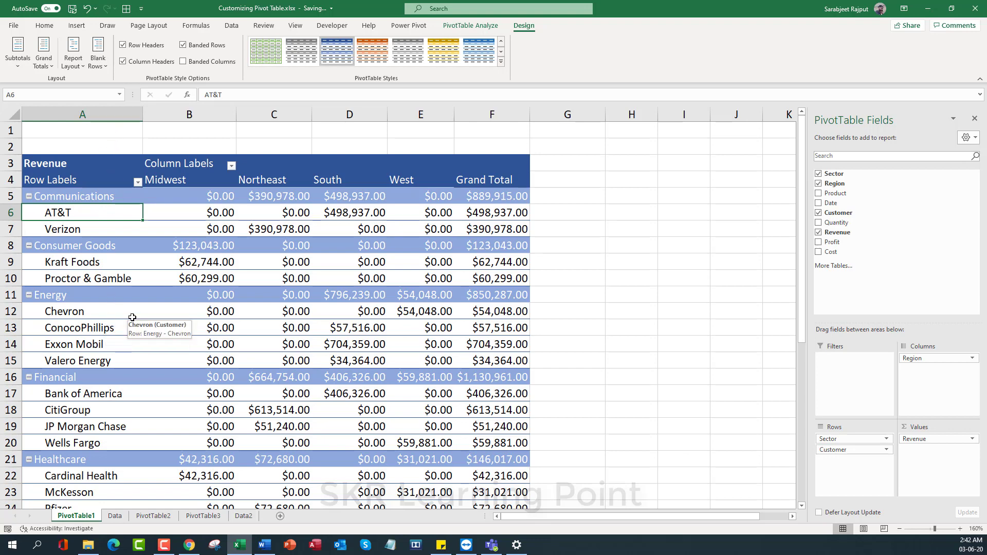
{"action": "left_click", "coordinate": [138, 183]}
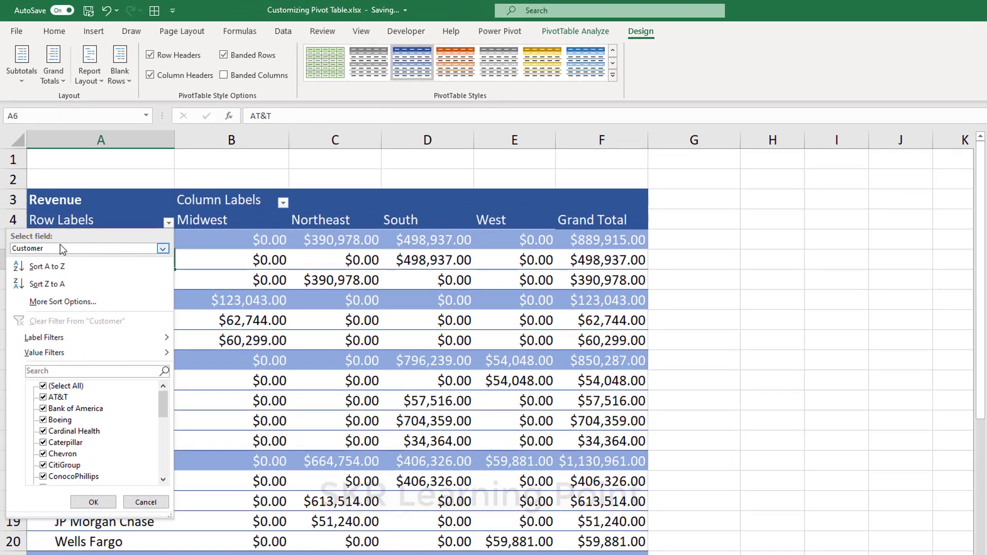
{"action": "left_click", "coordinate": [55, 249]}
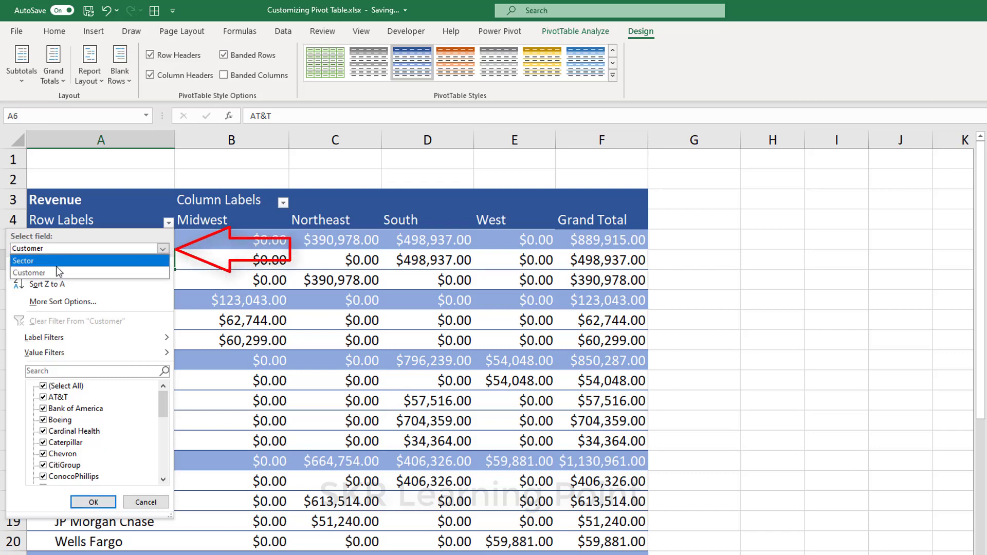
{"action": "left_click", "coordinate": [56, 272]}
{"action": "left_click", "coordinate": [80, 251]}
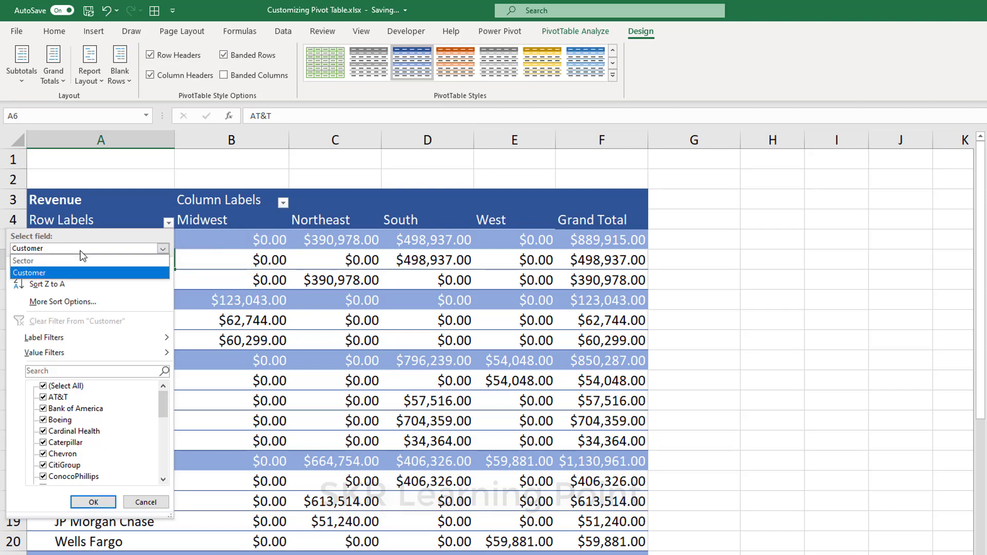
{"action": "left_click", "coordinate": [69, 264]}
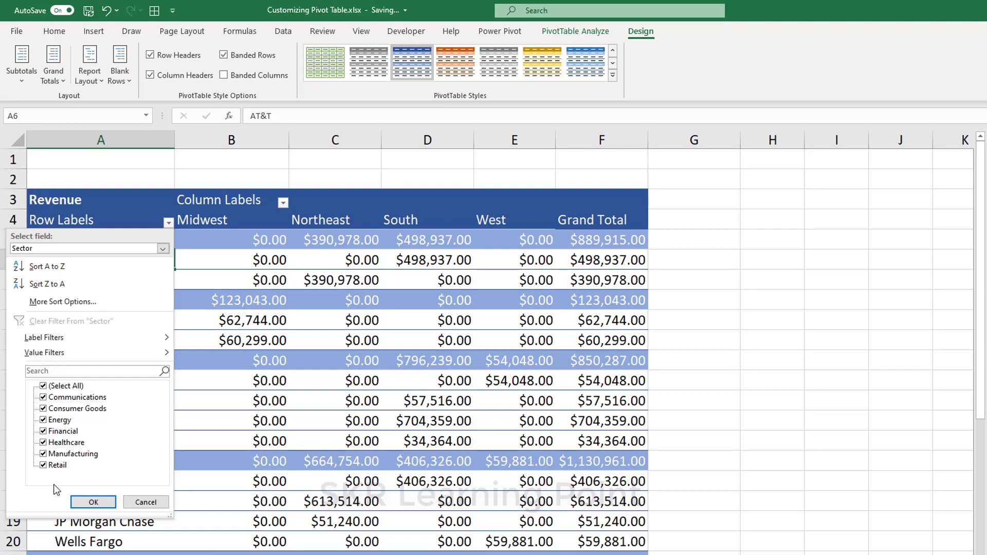
{"action": "left_click", "coordinate": [87, 252]}
{"action": "left_click", "coordinate": [72, 274]}
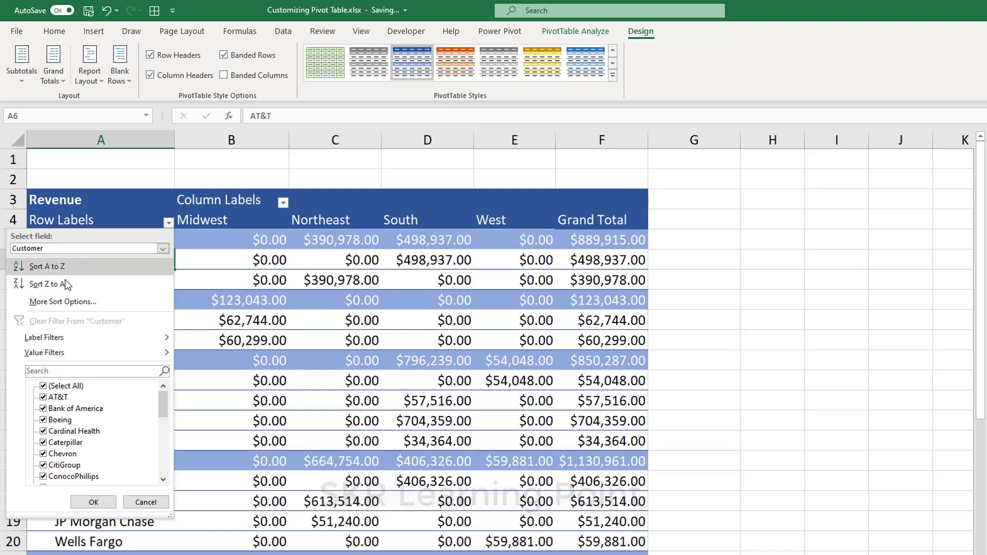
{"action": "left_click", "coordinate": [137, 504]}
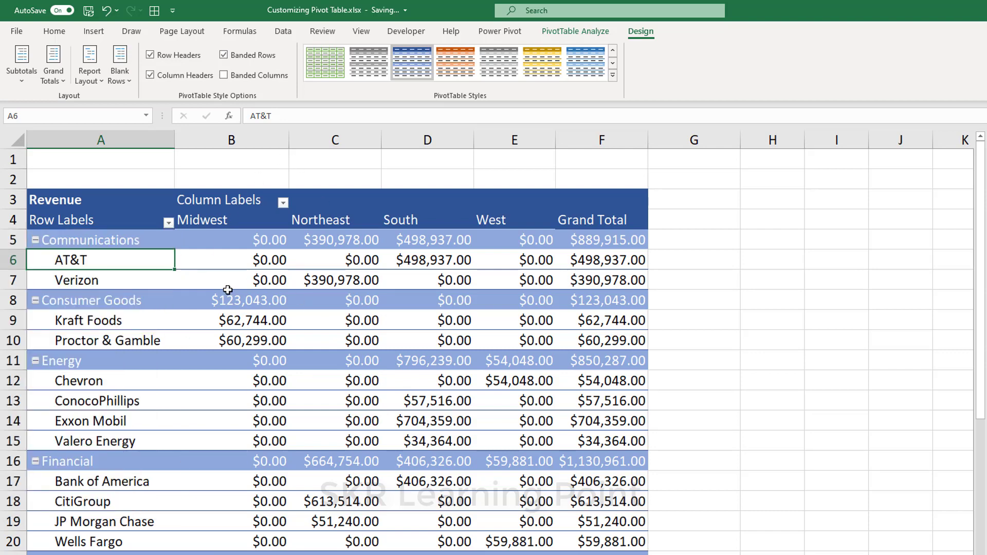
Collapse the entire Sector field in the pivot table to hide the customer rows.
{"action": "left_click", "coordinate": [58, 237]}
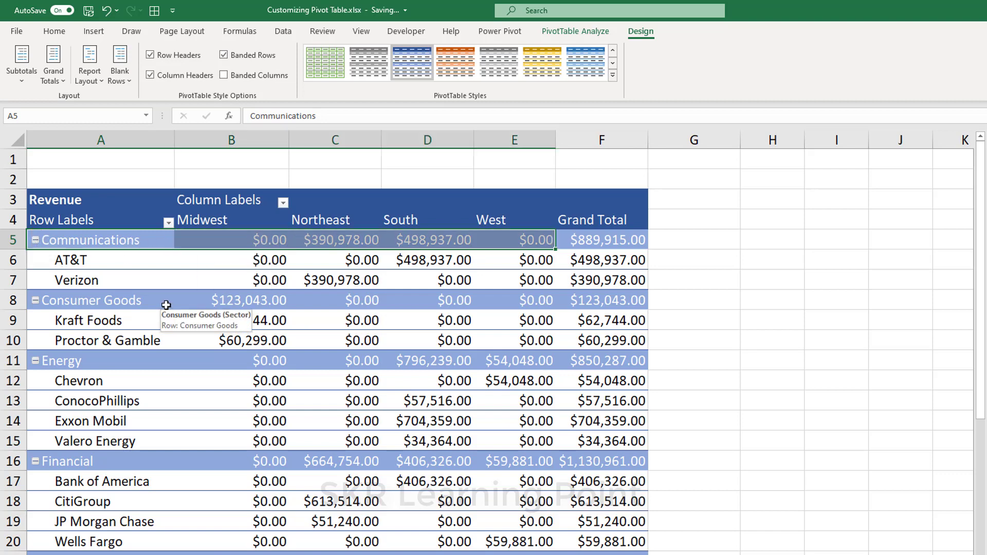
{"action": "left_click", "coordinate": [152, 263]}
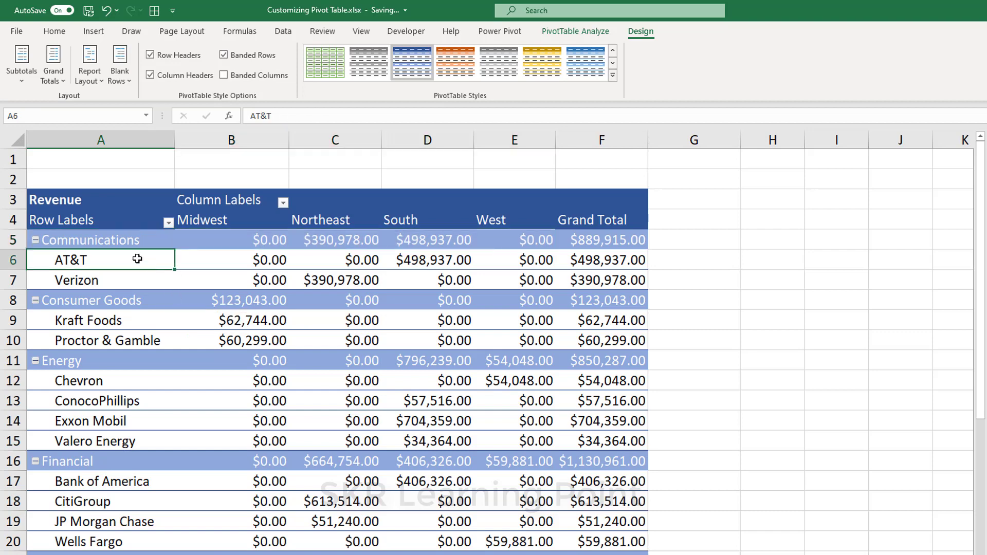
{"action": "left_click", "coordinate": [132, 242]}
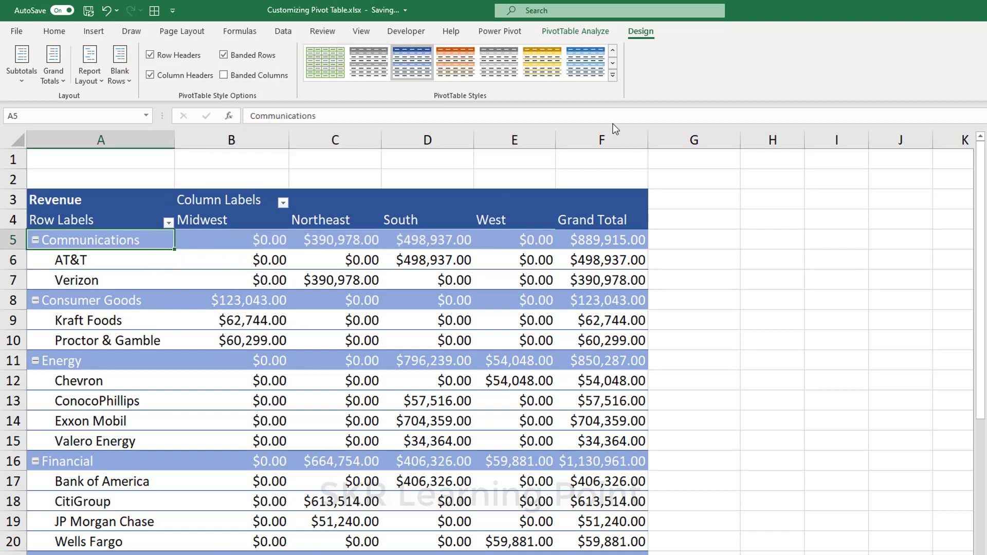
{"action": "left_click", "coordinate": [556, 36]}
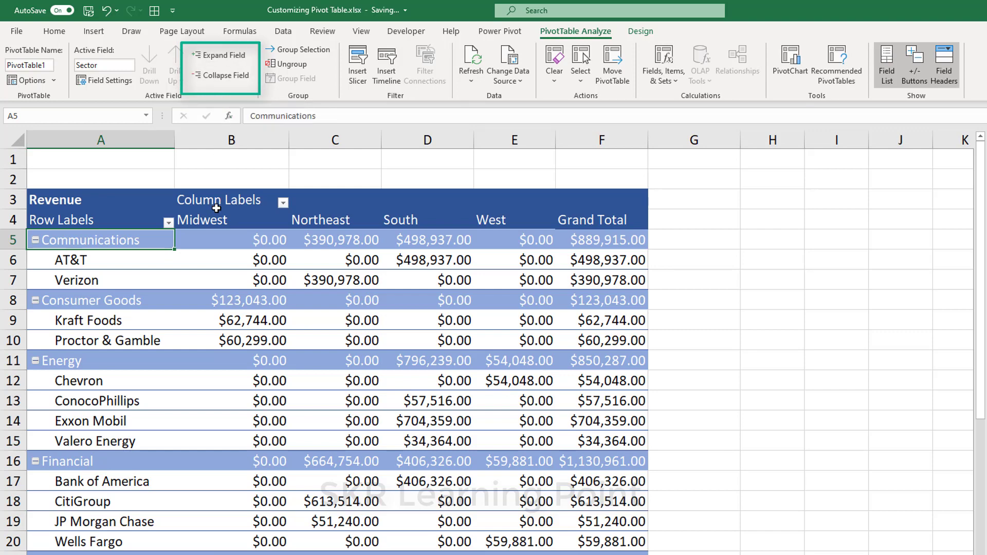
{"action": "left_click", "coordinate": [220, 262]}
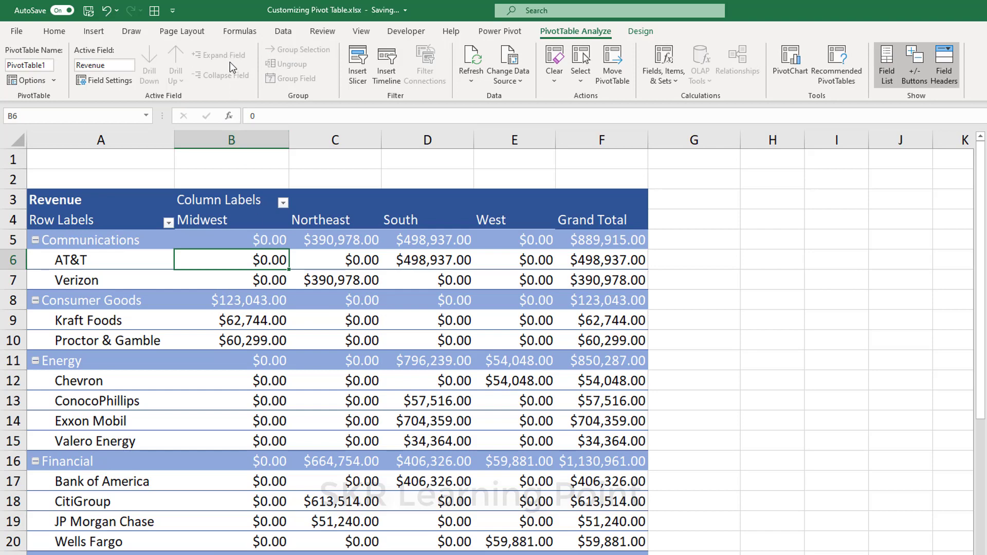
{"action": "left_click", "coordinate": [107, 239]}
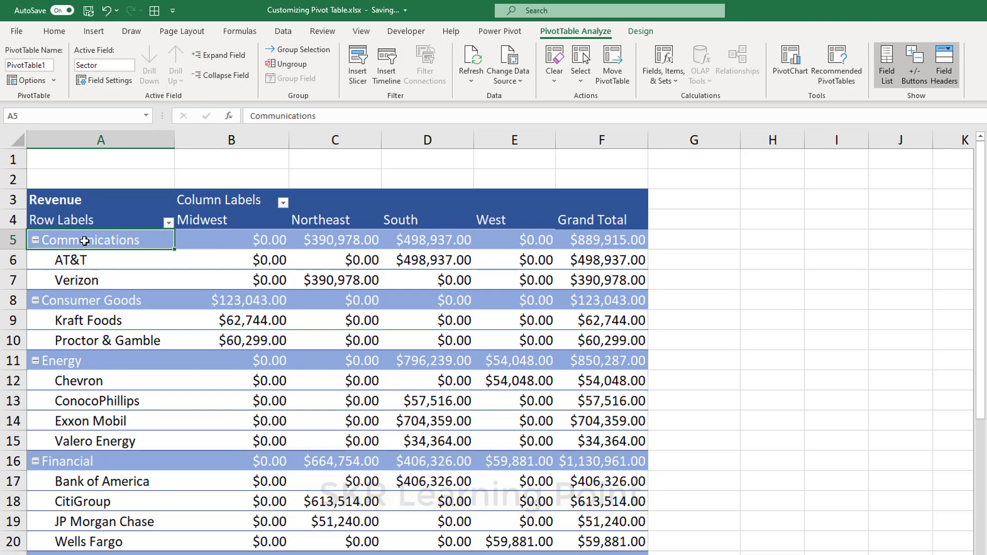
{"action": "left_click_drag", "start_coordinate": [84, 241], "coordinate": [605, 236]}
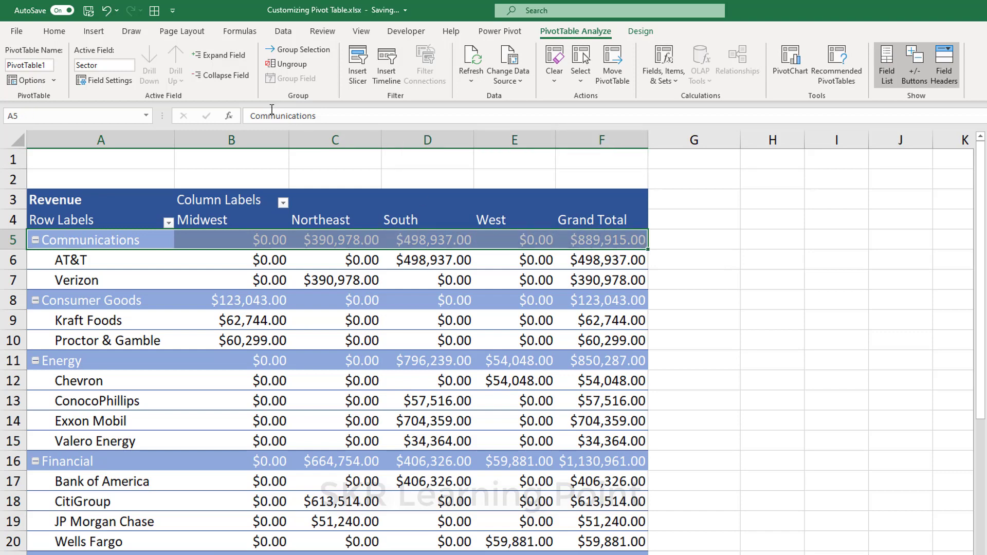
{"action": "left_click", "coordinate": [217, 76]}
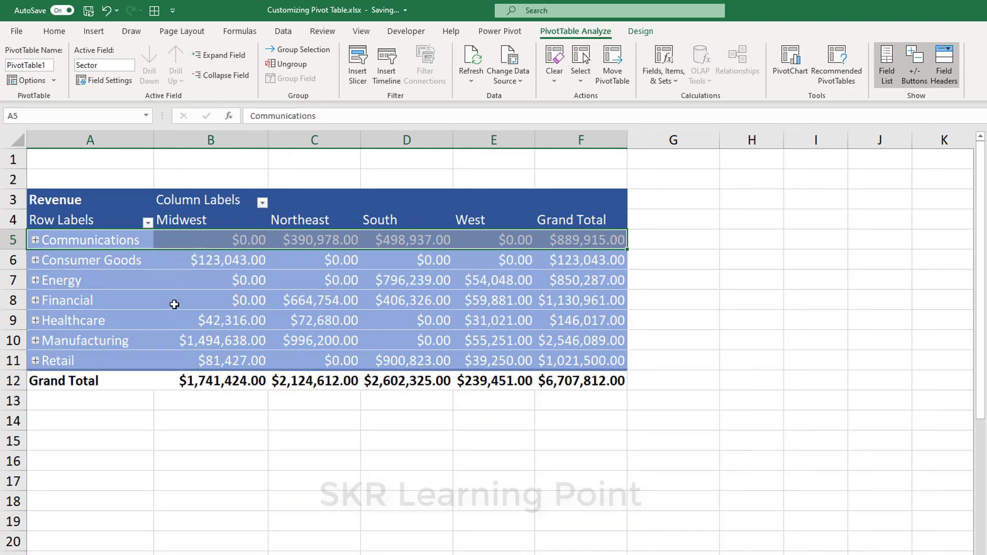
Expand the Communications and Financial sectors individually, followed by the entire Sector field.
{"action": "left_click", "coordinate": [92, 245]}
{"action": "left_click", "coordinate": [99, 234]}
{"action": "left_click_drag", "start_coordinate": [98, 234], "coordinate": [592, 359]}
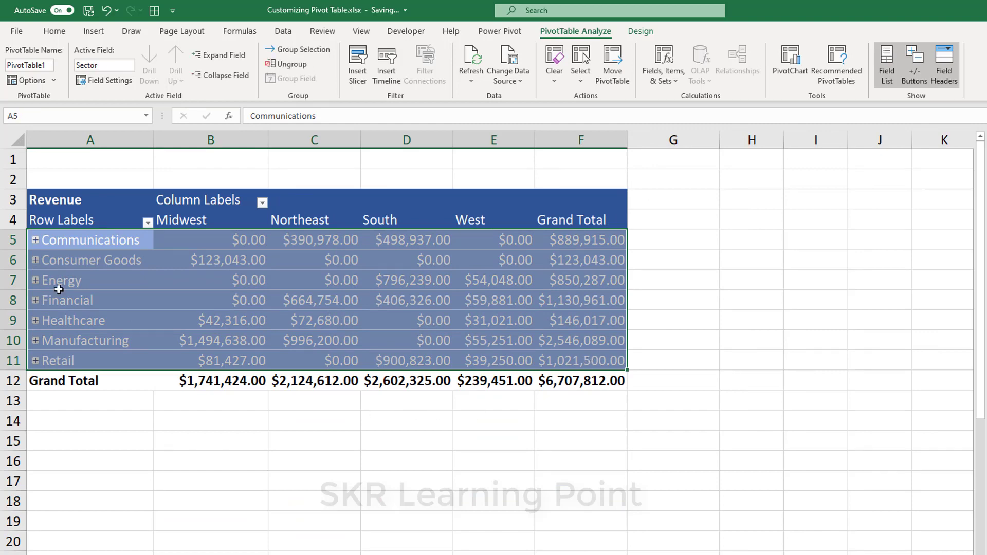
{"action": "left_click", "coordinate": [59, 287]}
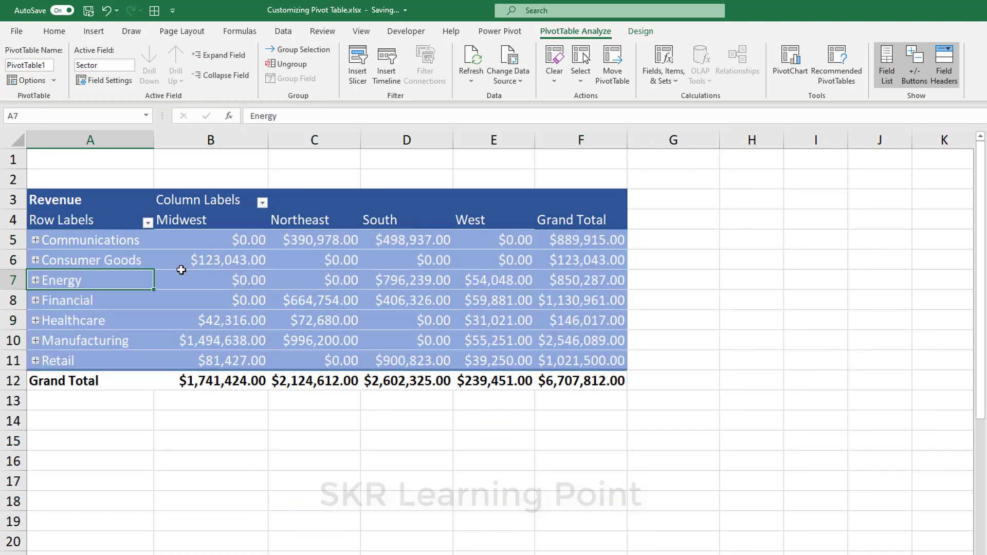
{"action": "left_click", "coordinate": [36, 240]}
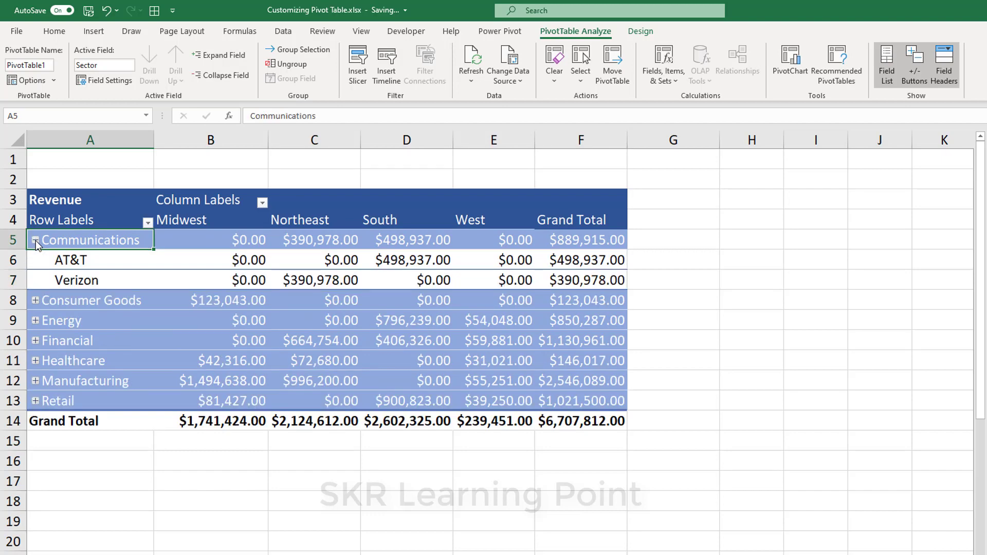
{"action": "left_click_drag", "start_coordinate": [103, 256], "coordinate": [101, 275]}
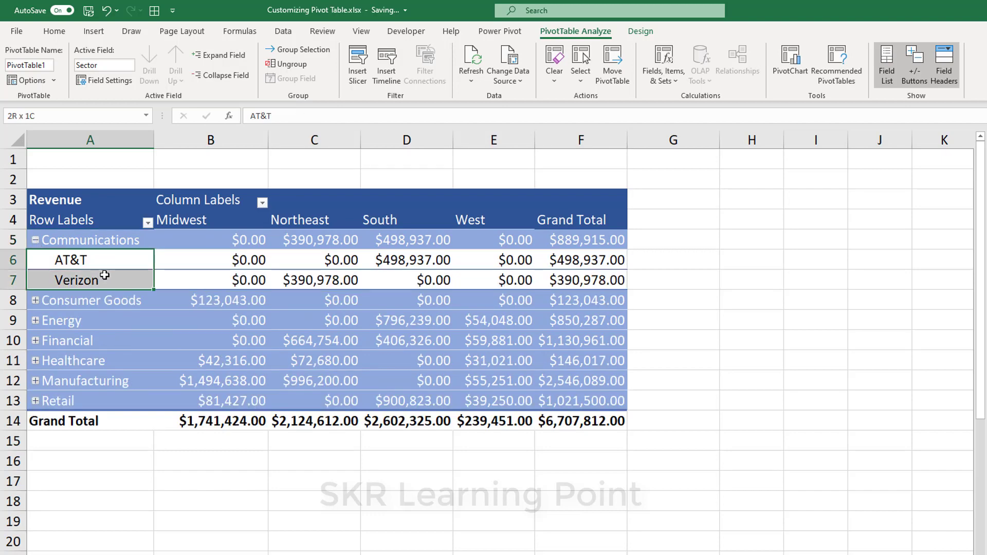
{"action": "left_click", "coordinate": [36, 341]}
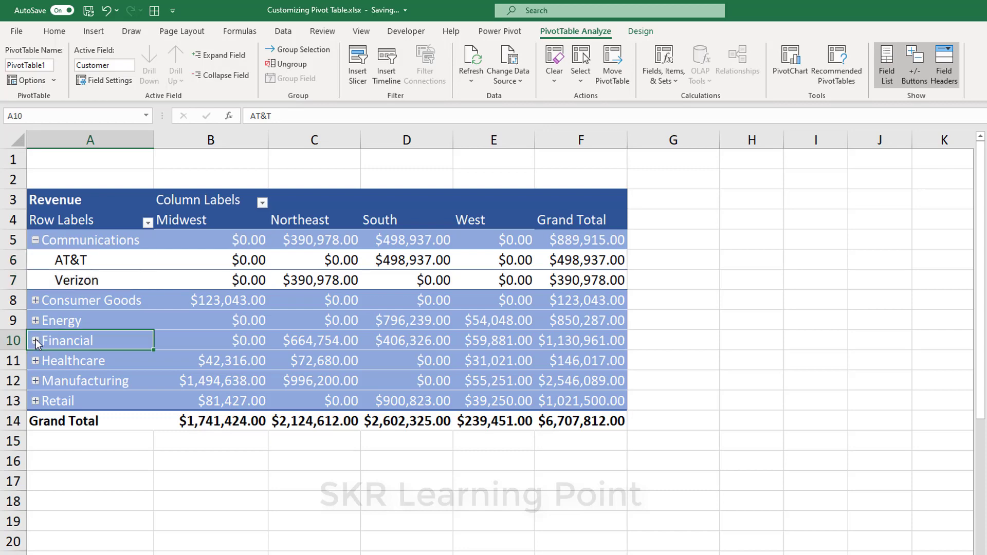
{"action": "left_click_drag", "start_coordinate": [126, 361], "coordinate": [125, 414]}
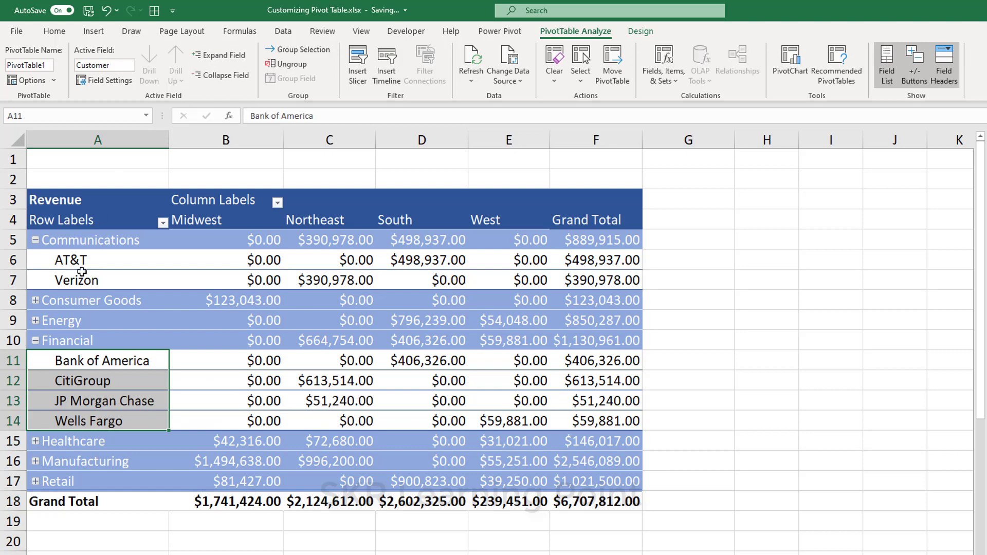
{"action": "left_click", "coordinate": [106, 341]}
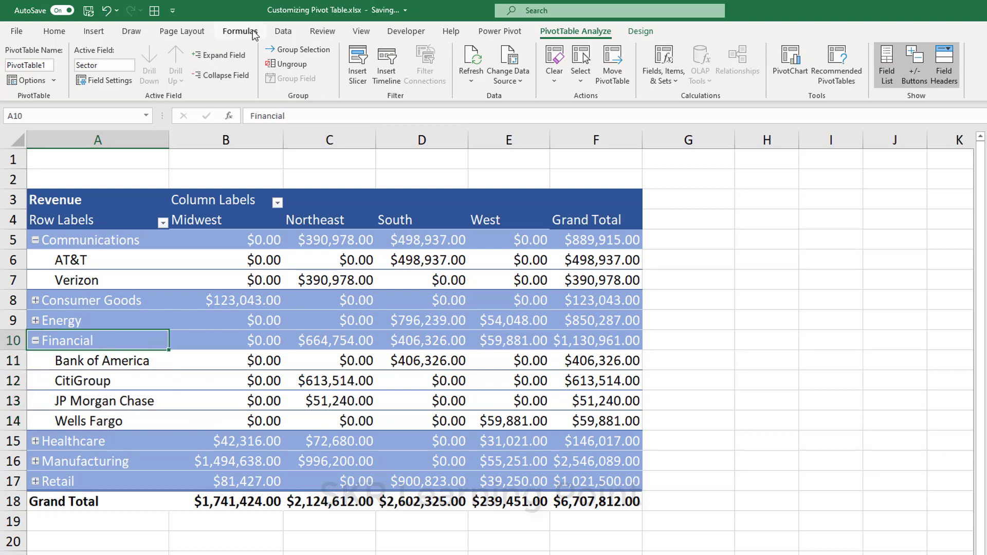
{"action": "left_click", "coordinate": [219, 56]}
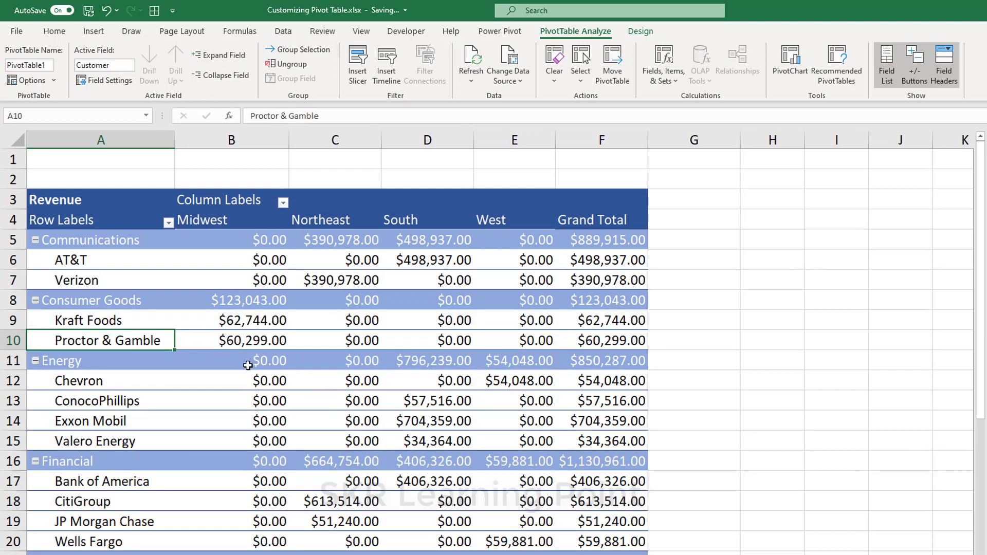
Collapse only the Consumer Goods sector and expand it again.
{"action": "right_click", "coordinate": [70, 301]}
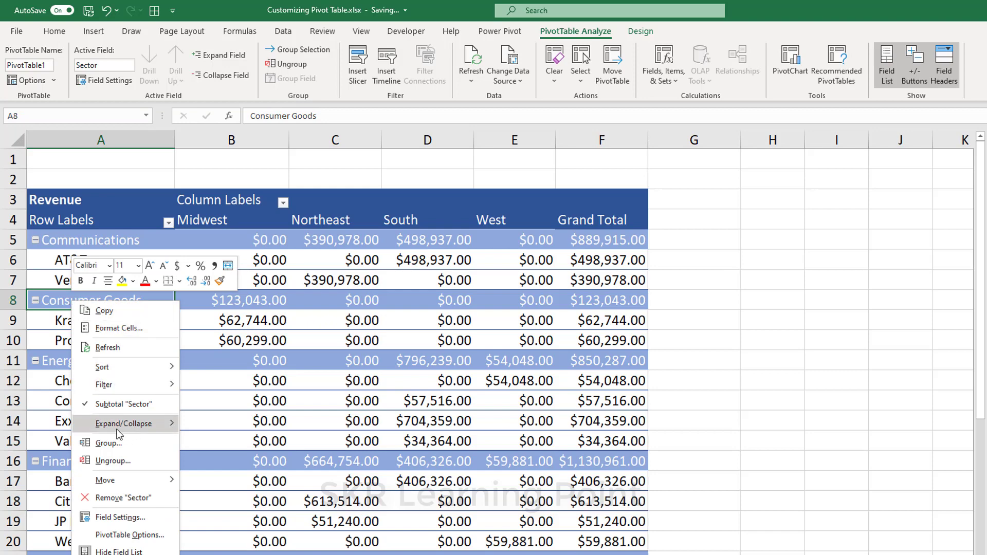
{"action": "mouse_move", "coordinate": [123, 431]}
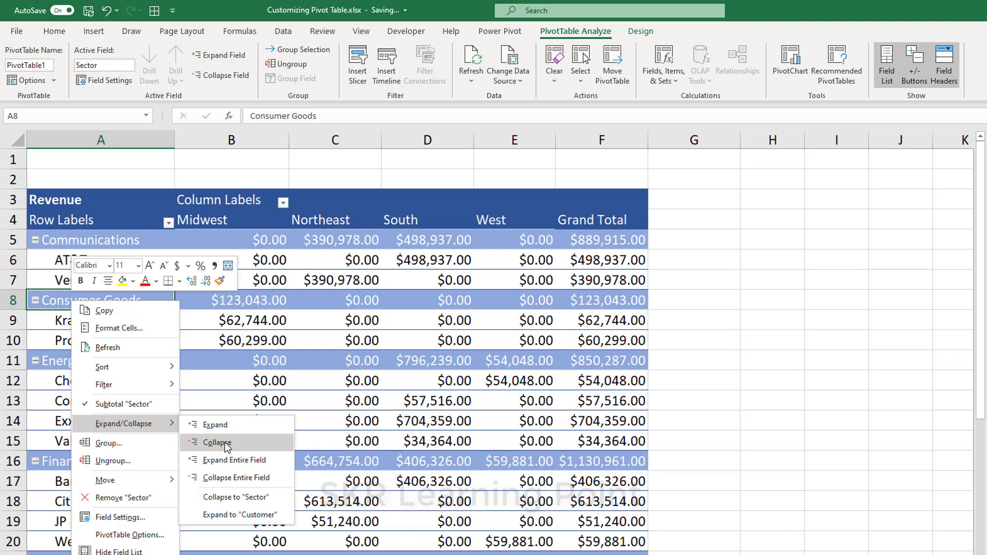
{"action": "left_click", "coordinate": [227, 447]}
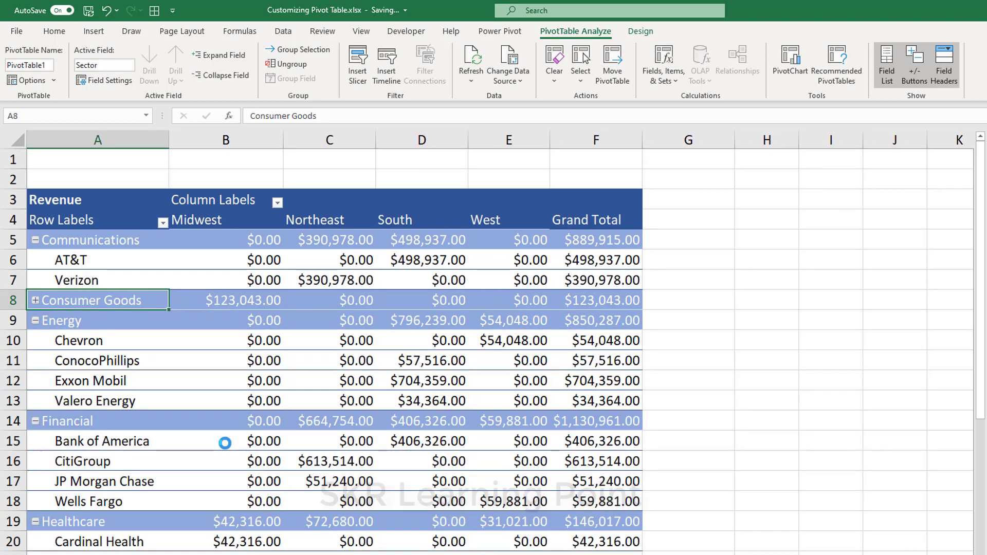
{"action": "right_click", "coordinate": [43, 302]}
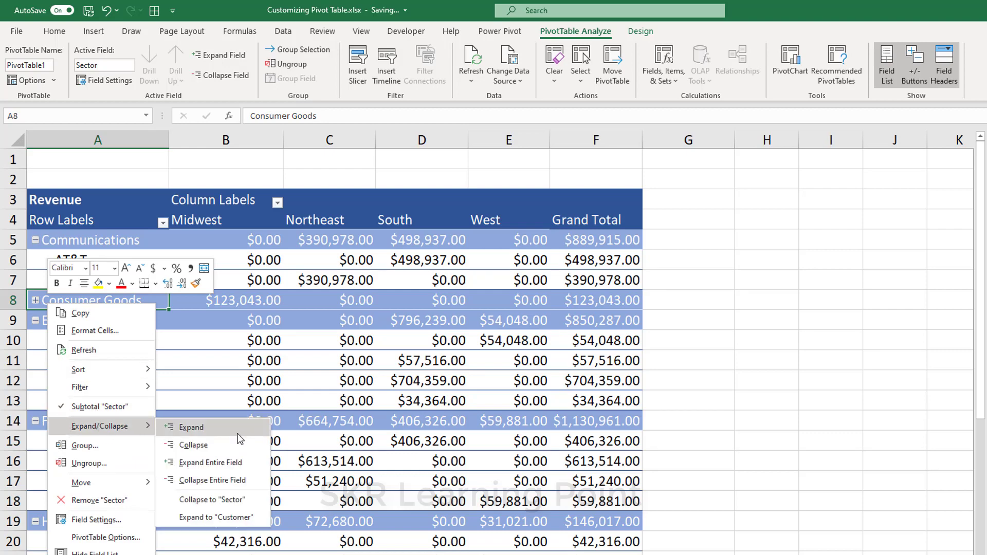
{"action": "left_click", "coordinate": [238, 435]}
Collapse all sectors from the Consumer Goods row's Expand/Collapse options and expand the entire field again from the Communications row.
{"action": "right_click", "coordinate": [105, 300]}
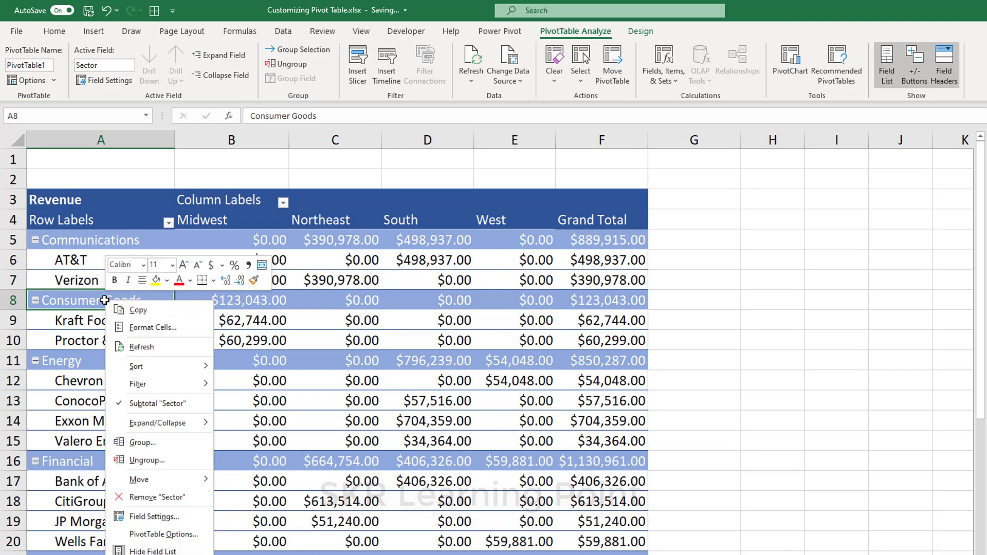
{"action": "mouse_move", "coordinate": [159, 422]}
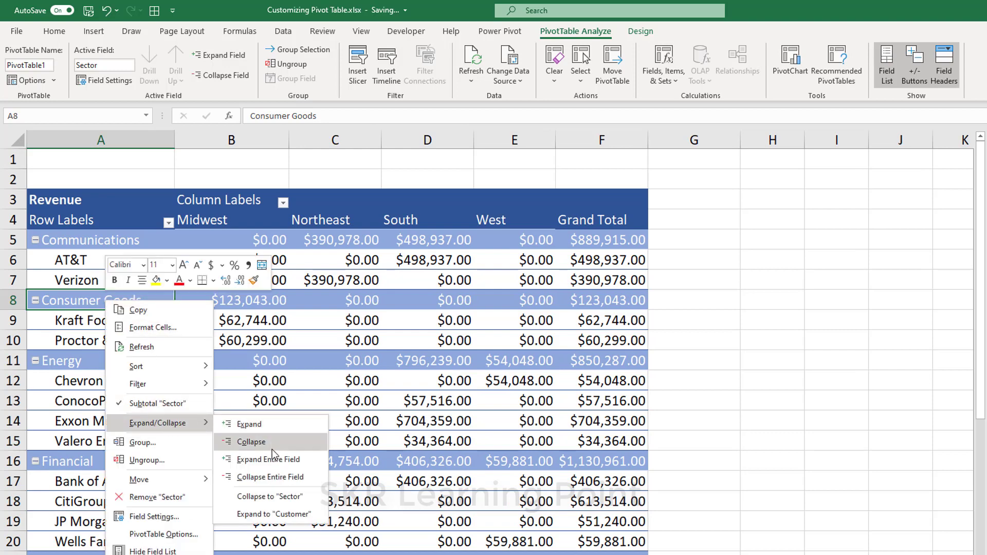
{"action": "left_click", "coordinate": [270, 477]}
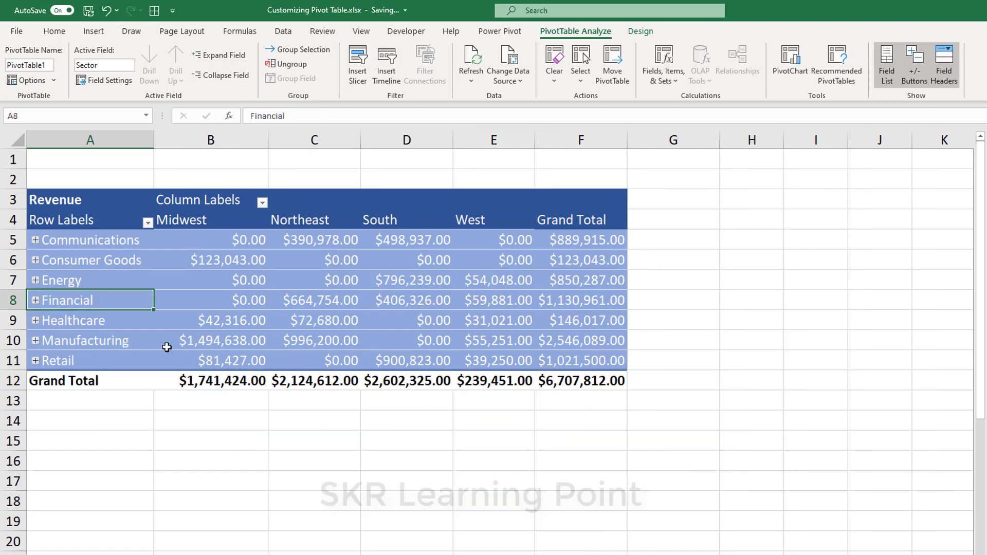
{"action": "right_click", "coordinate": [82, 245]}
{"action": "mouse_move", "coordinate": [149, 368]}
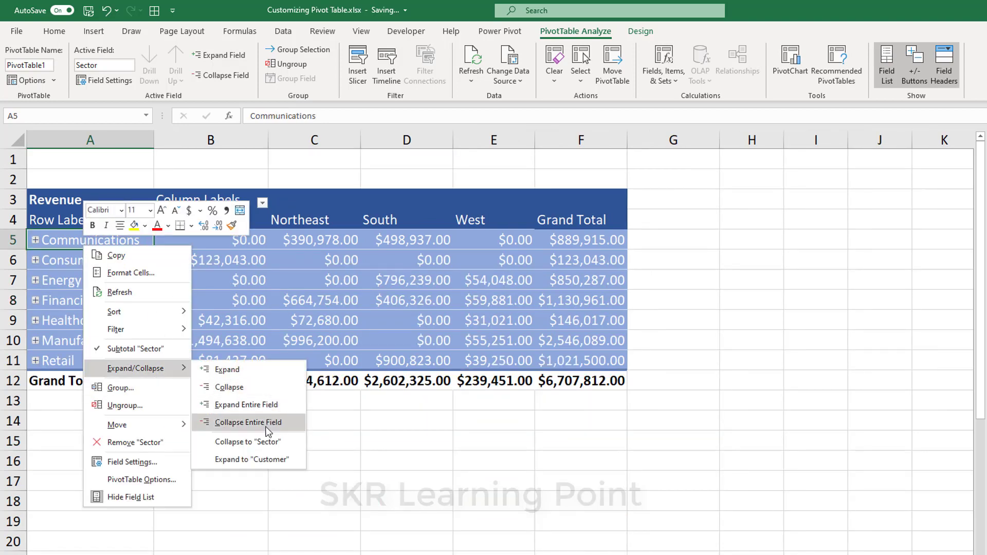
{"action": "left_click", "coordinate": [247, 404]}
Switch the pivot table's report layout to Outline Form and select the Sector header cell.
{"action": "left_click", "coordinate": [284, 260]}
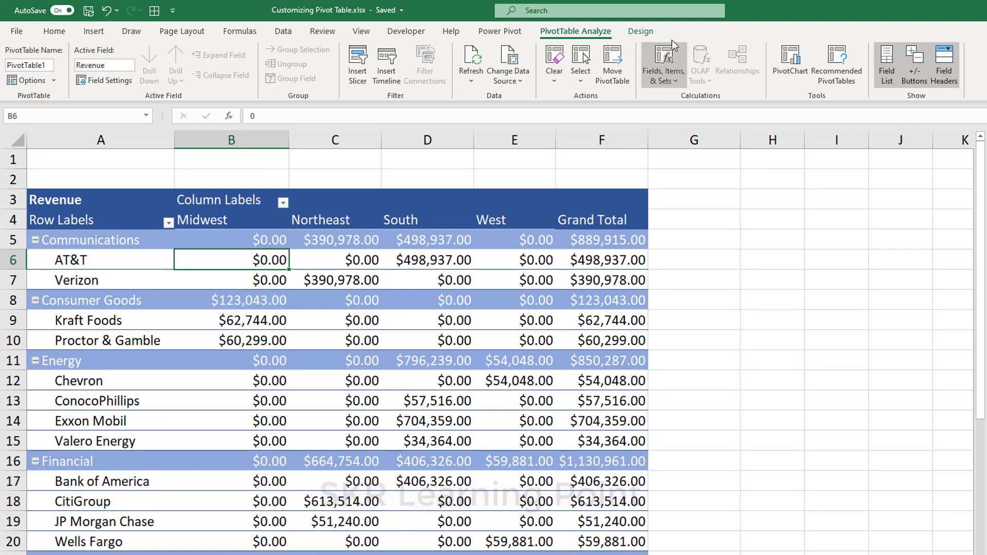
{"action": "left_click", "coordinate": [640, 32]}
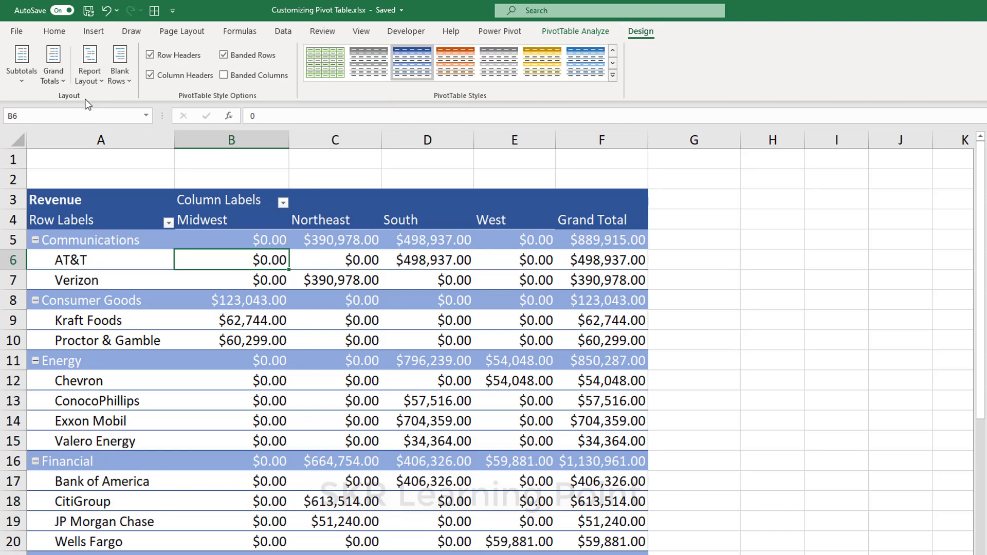
{"action": "left_click", "coordinate": [93, 82]}
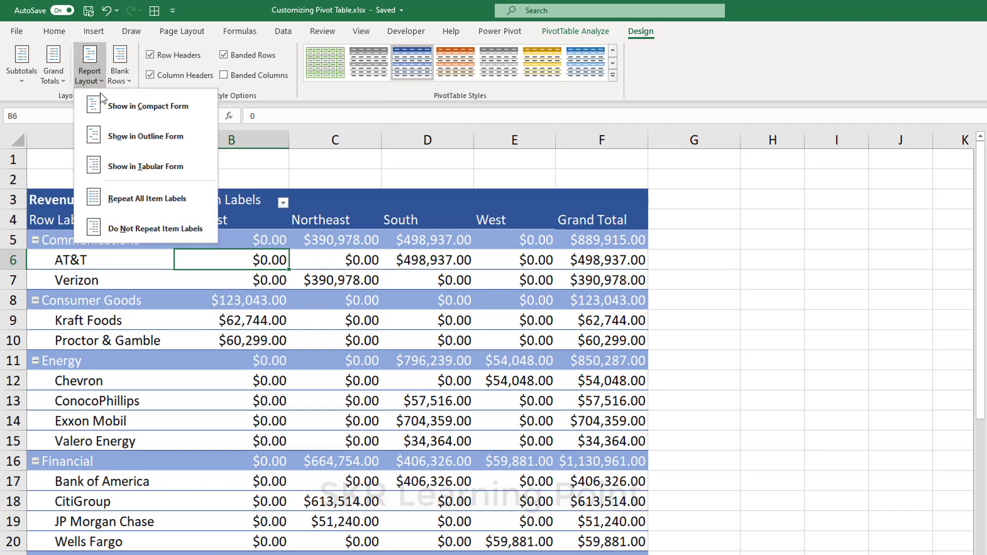
{"action": "left_click", "coordinate": [177, 136]}
{"action": "left_click", "coordinate": [113, 220]}
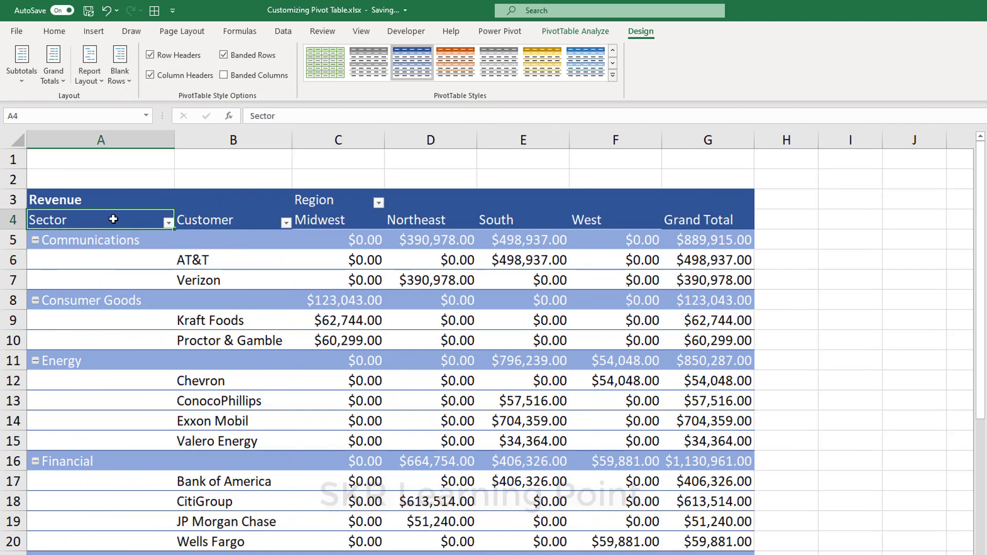
Examine the separate Sector and Customer columns and the Communications revenue cells in the Outline Form layout.
{"action": "left_click_drag", "start_coordinate": [128, 219], "coordinate": [102, 485]}
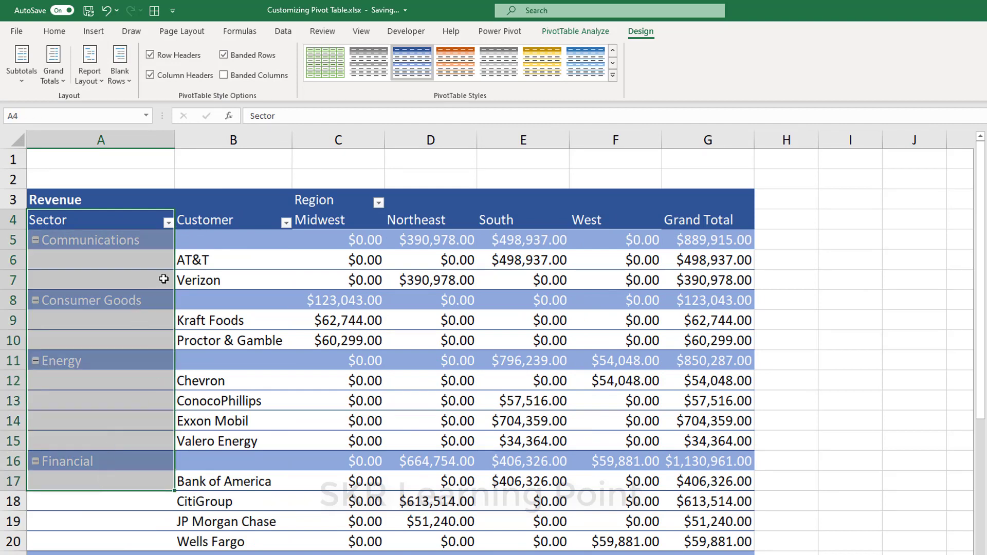
{"action": "left_click", "coordinate": [203, 227]}
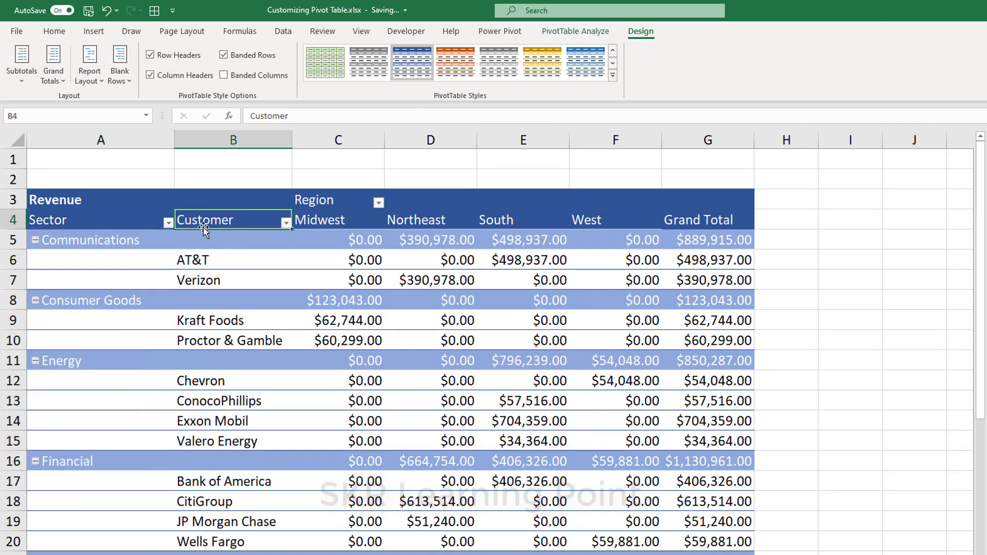
{"action": "left_click", "coordinate": [325, 254]}
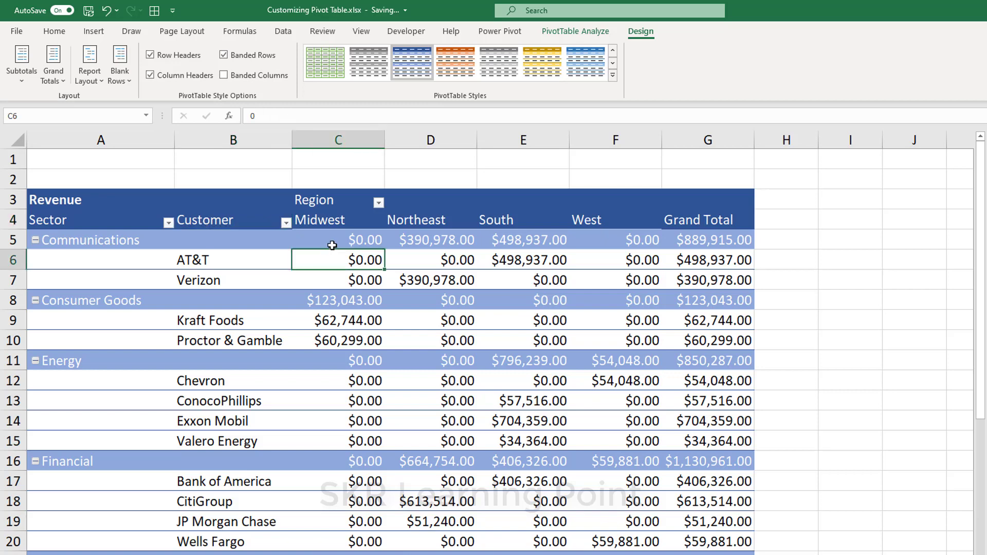
{"action": "left_click", "coordinate": [336, 240]}
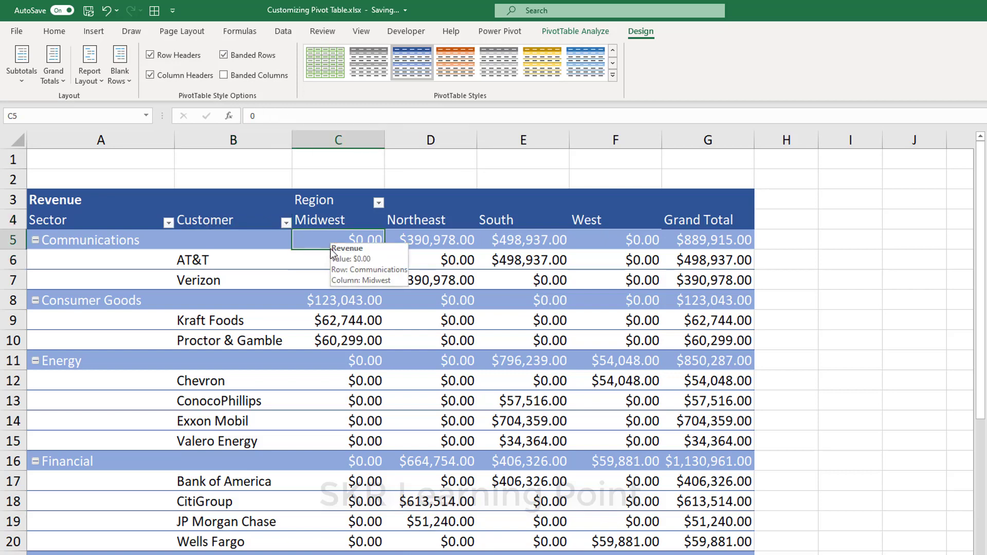
Inspect the separate sort and filter options of the Sector and Customer headers.
{"action": "left_click", "coordinate": [168, 222]}
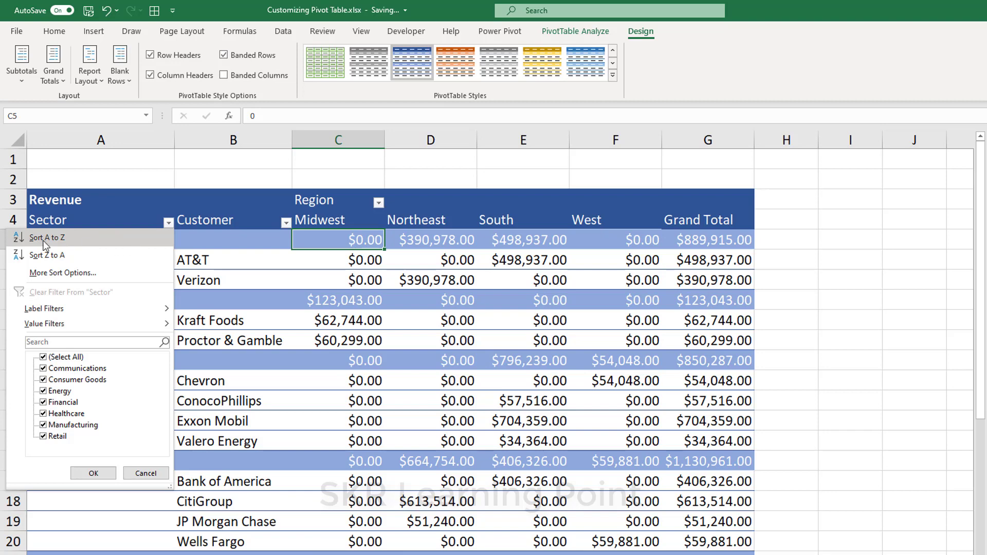
{"action": "left_click", "coordinate": [288, 222]}
{"action": "left_click", "coordinate": [286, 222]}
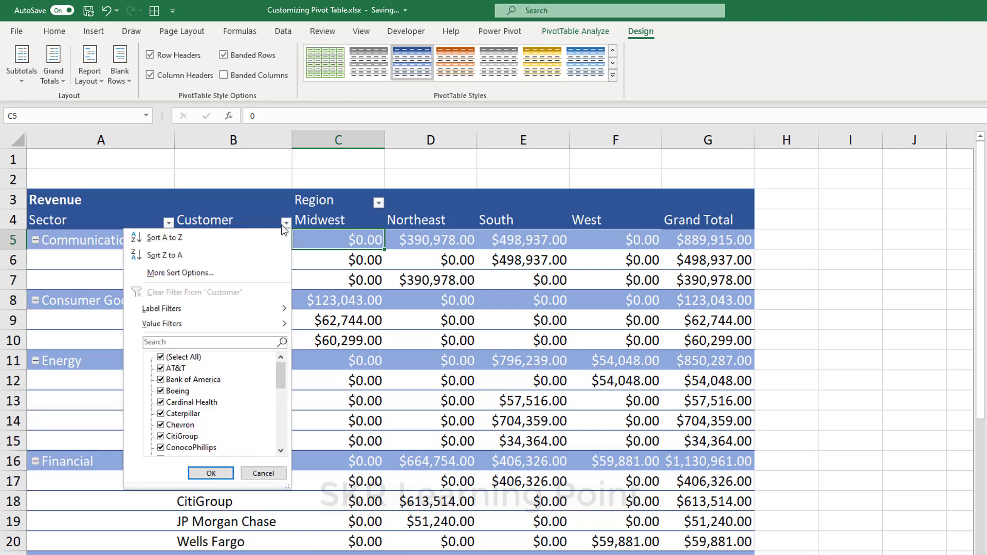
{"action": "left_click", "coordinate": [163, 238]}
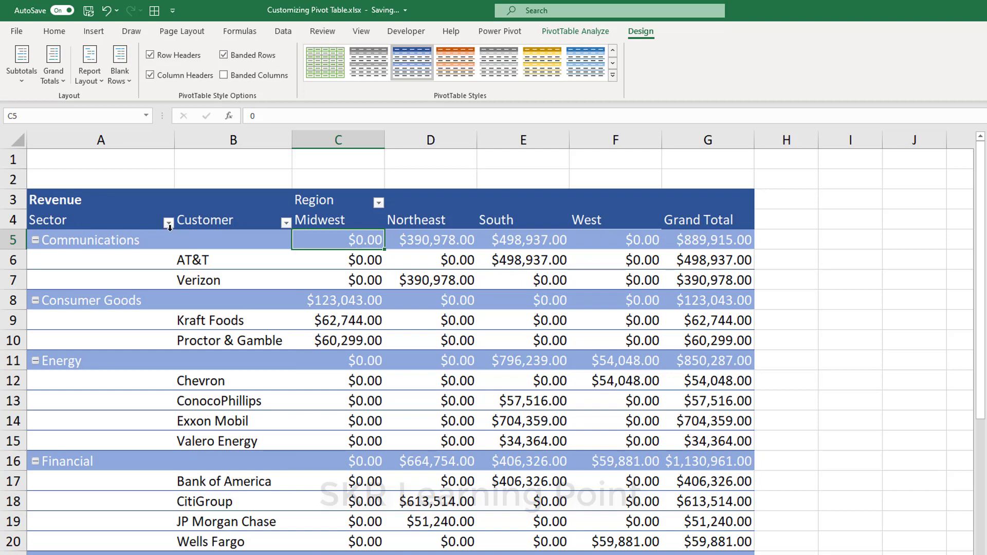
{"action": "left_click", "coordinate": [170, 227]}
{"action": "left_click", "coordinate": [169, 223]}
{"action": "left_click", "coordinate": [415, 286]}
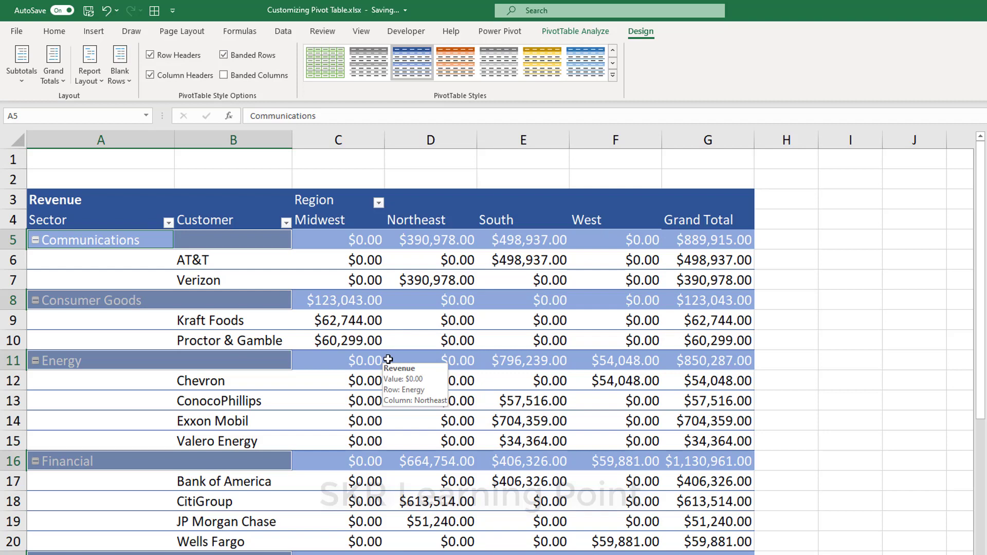
Set the pivot table's report layout to repeat all item labels and select the Communications group cell.
{"action": "left_click", "coordinate": [342, 260]}
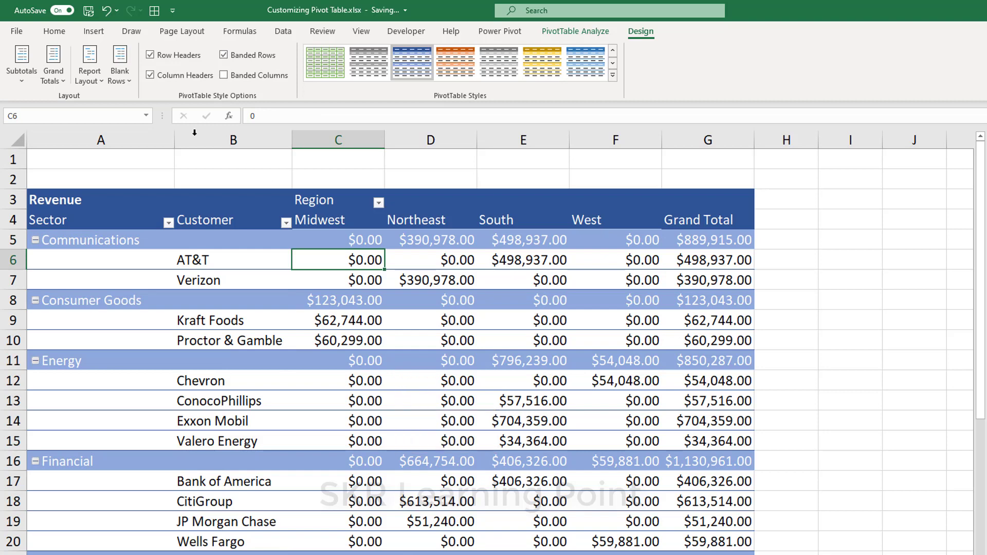
{"action": "left_click", "coordinate": [96, 82]}
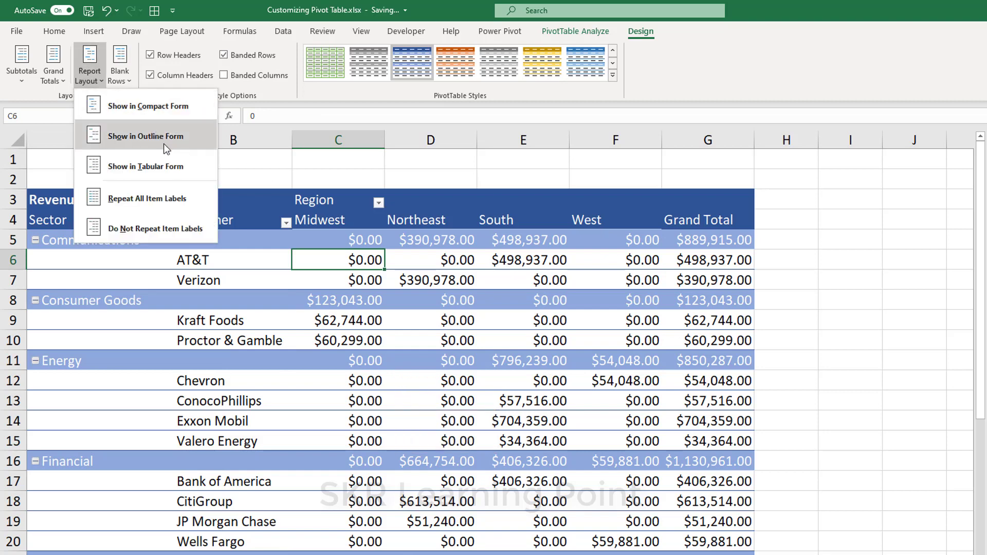
{"action": "left_click", "coordinate": [133, 199]}
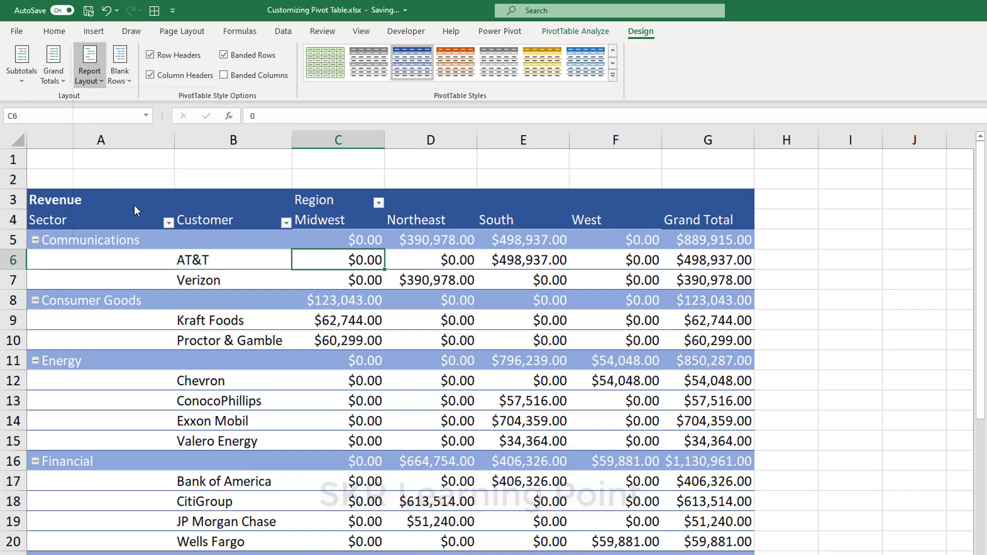
{"action": "left_click", "coordinate": [155, 239]}
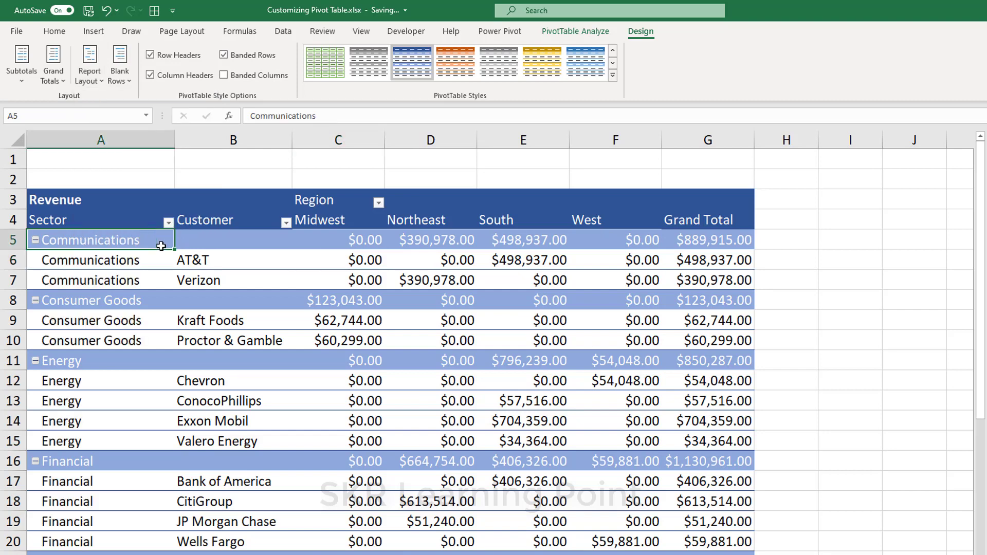
Review the repeated sector labels in column A and the pivot table range from the Sector header through row 17.
{"action": "left_click_drag", "start_coordinate": [139, 260], "coordinate": [141, 281]}
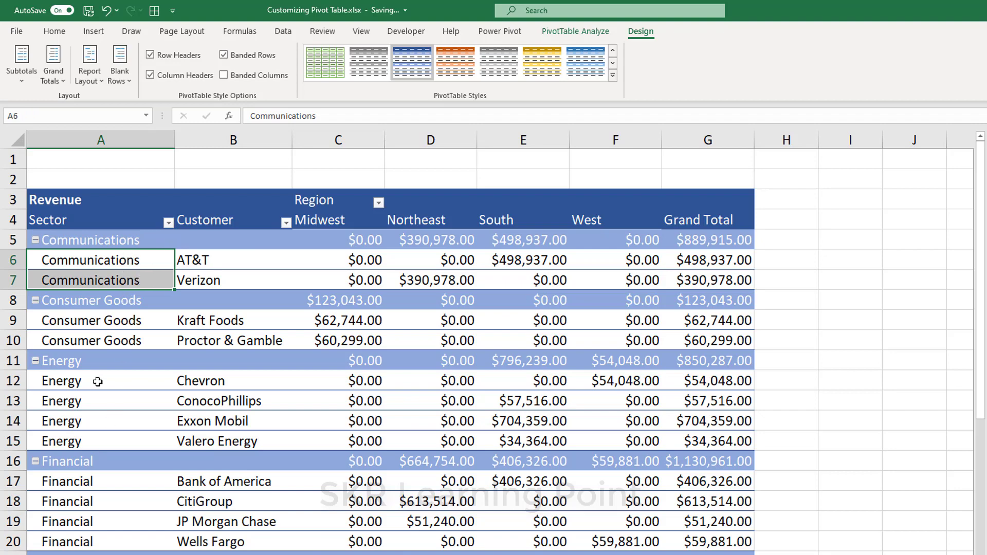
{"action": "left_click", "coordinate": [98, 462]}
{"action": "left_click_drag", "start_coordinate": [97, 382], "coordinate": [97, 540]}
{"action": "scroll", "coordinate": [174, 407], "scroll_direction": "down", "scroll_amount": 2}
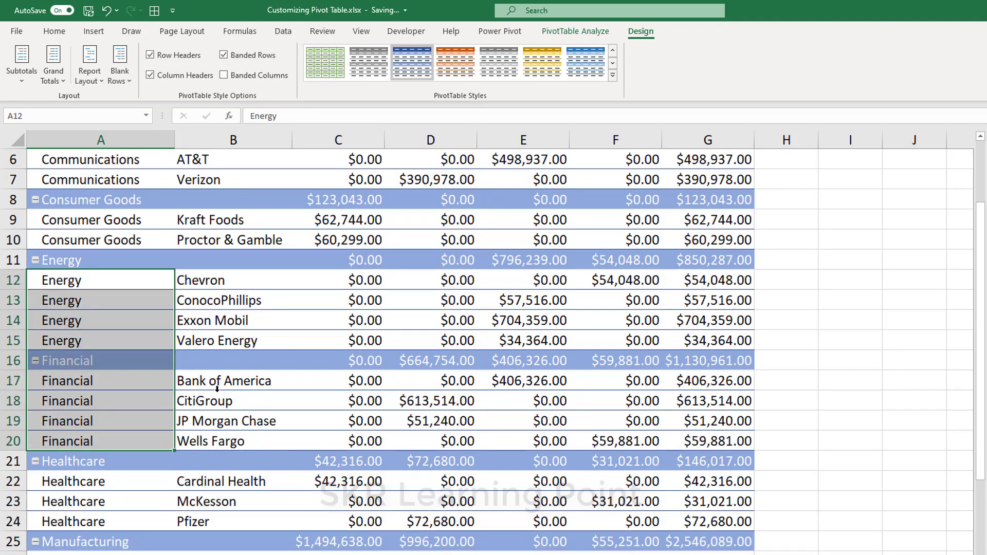
{"action": "scroll", "coordinate": [219, 389], "scroll_direction": "up", "scroll_amount": 2}
{"action": "left_click_drag", "start_coordinate": [105, 218], "coordinate": [674, 486]}
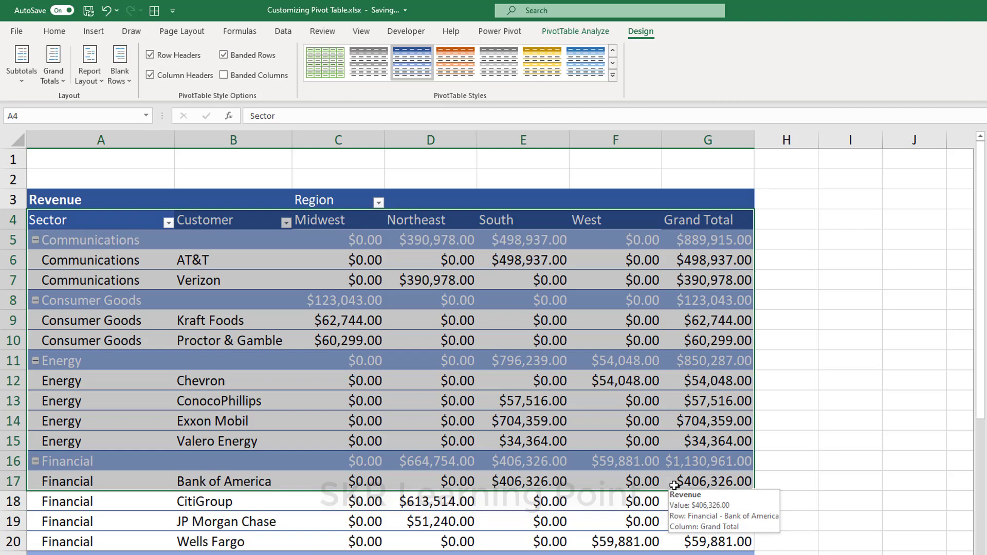
{"action": "left_click", "coordinate": [389, 275]}
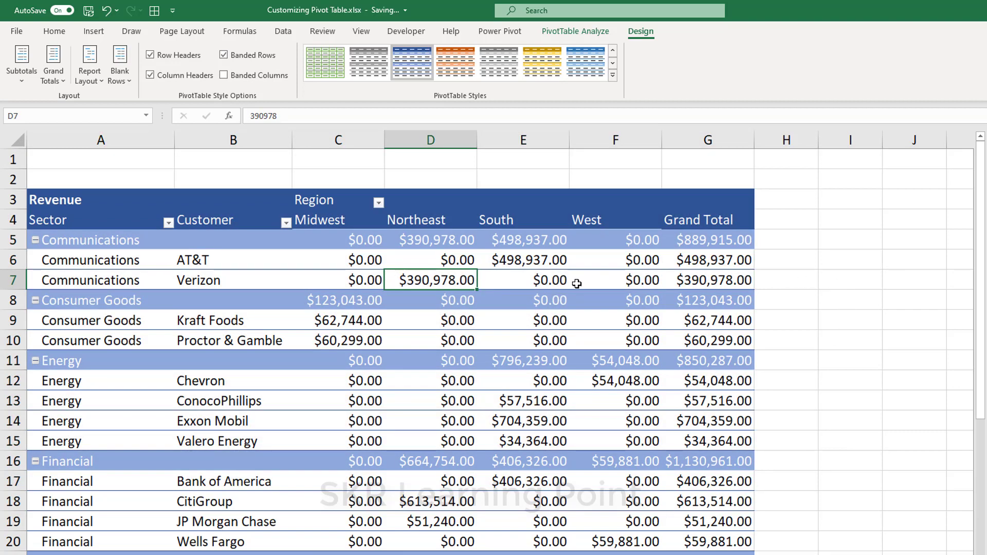
Examine the subtotal values in the Communications group row and the available report layout options.
{"action": "left_click_drag", "start_coordinate": [253, 246], "coordinate": [689, 244]}
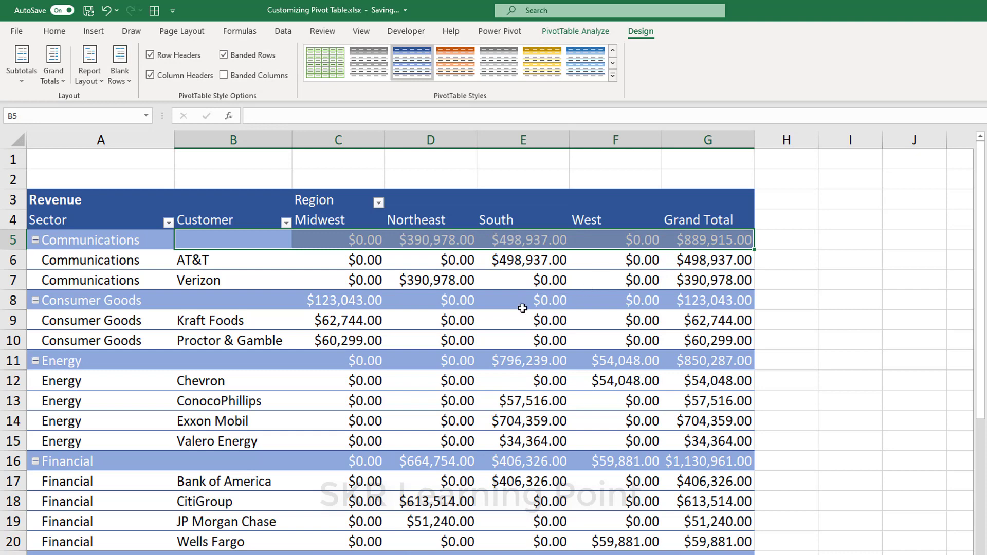
{"action": "left_click", "coordinate": [322, 239]}
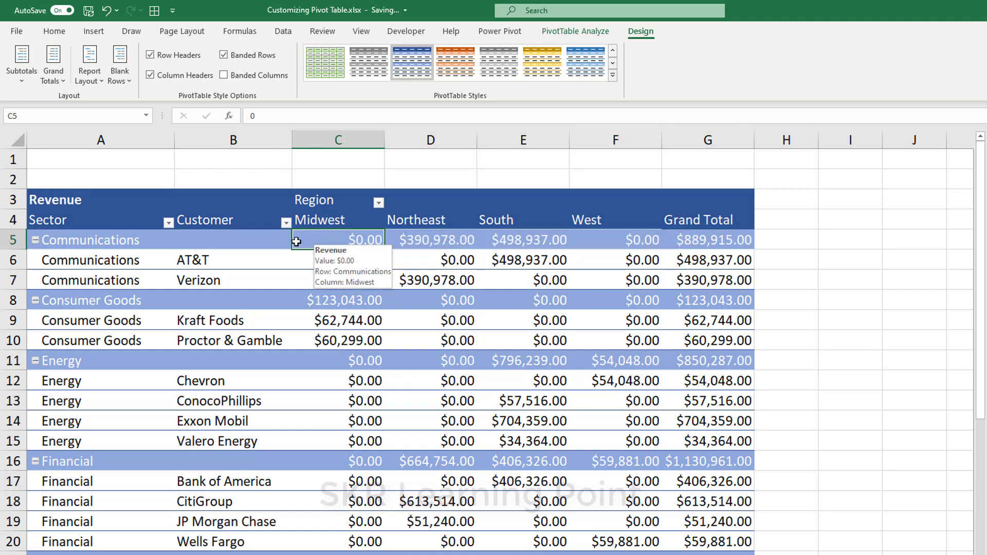
{"action": "left_click_drag", "start_coordinate": [321, 239], "coordinate": [741, 239]}
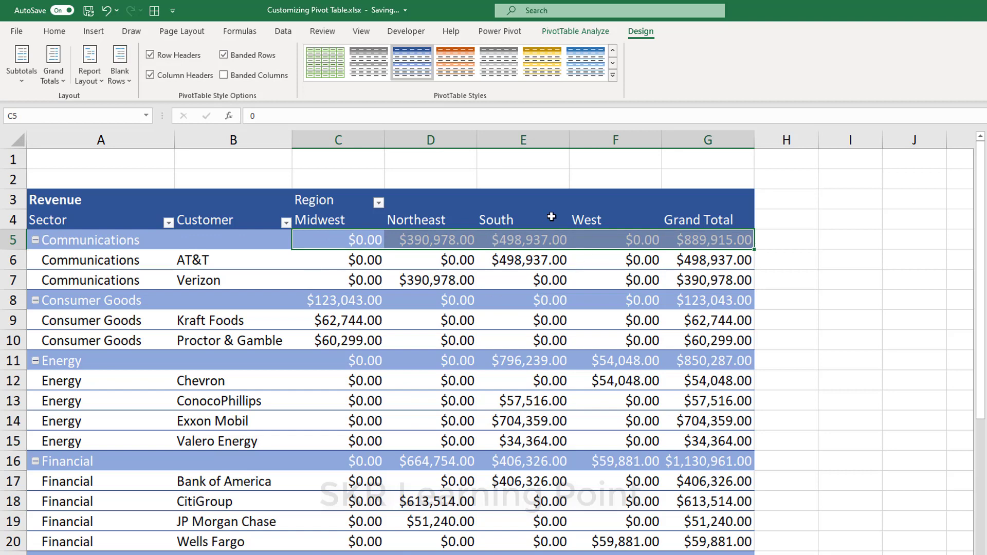
{"action": "left_click", "coordinate": [85, 77]}
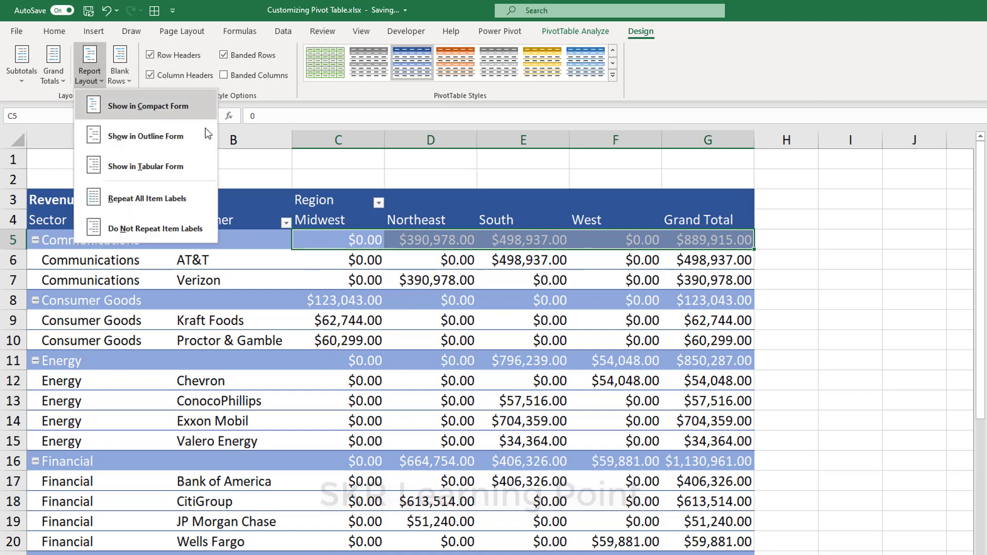
{"action": "left_click", "coordinate": [283, 284]}
{"action": "left_click_drag", "start_coordinate": [330, 240], "coordinate": [678, 240]}
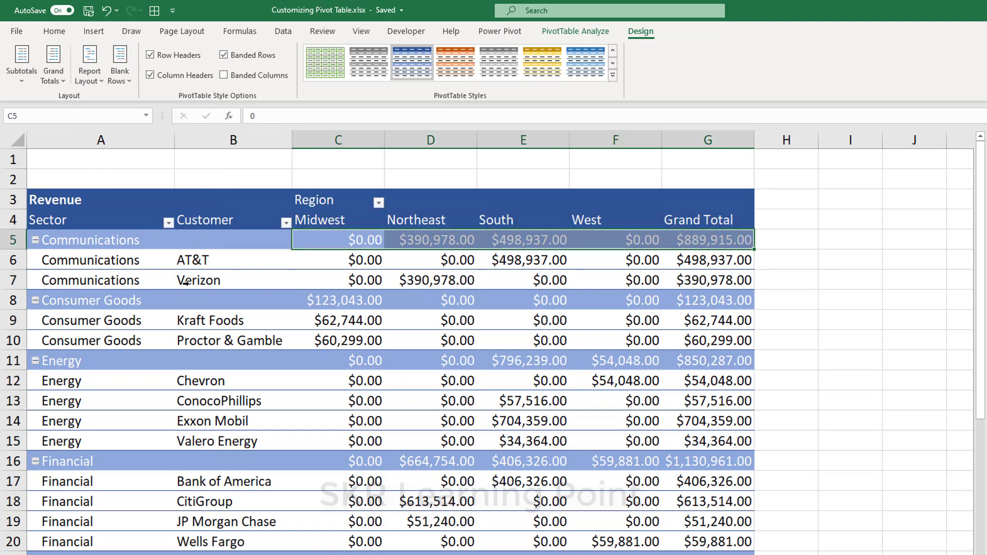
{"action": "left_click", "coordinate": [93, 89]}
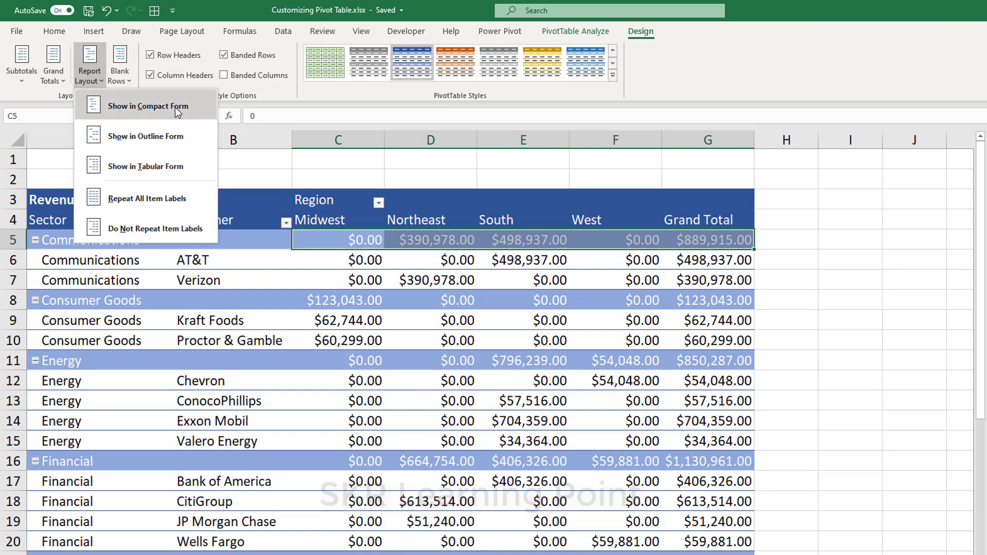
{"action": "left_click", "coordinate": [345, 243]}
{"action": "left_click_drag", "start_coordinate": [344, 244], "coordinate": [724, 244]}
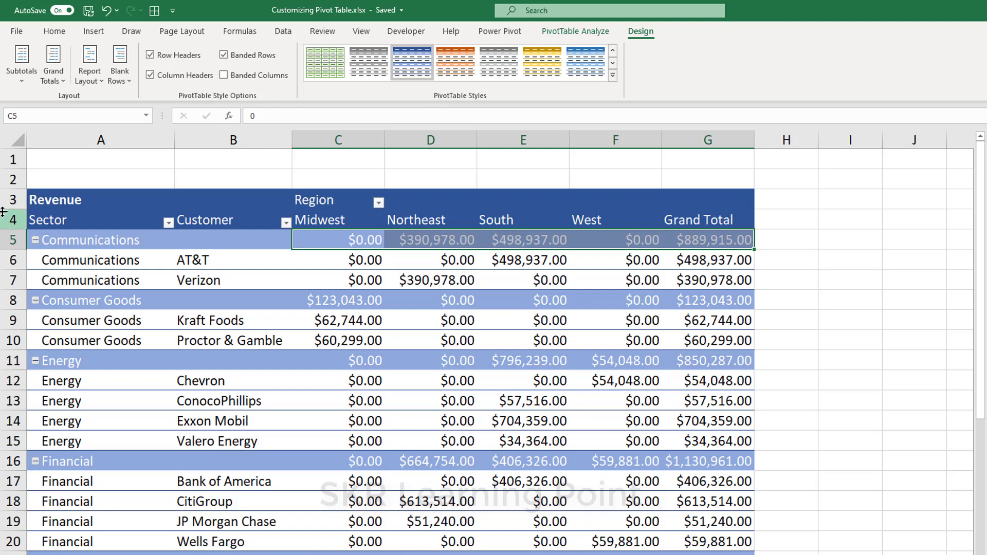
Show all subtotals at the bottom of each group and select the Communications Total cell.
{"action": "left_click", "coordinate": [22, 77]}
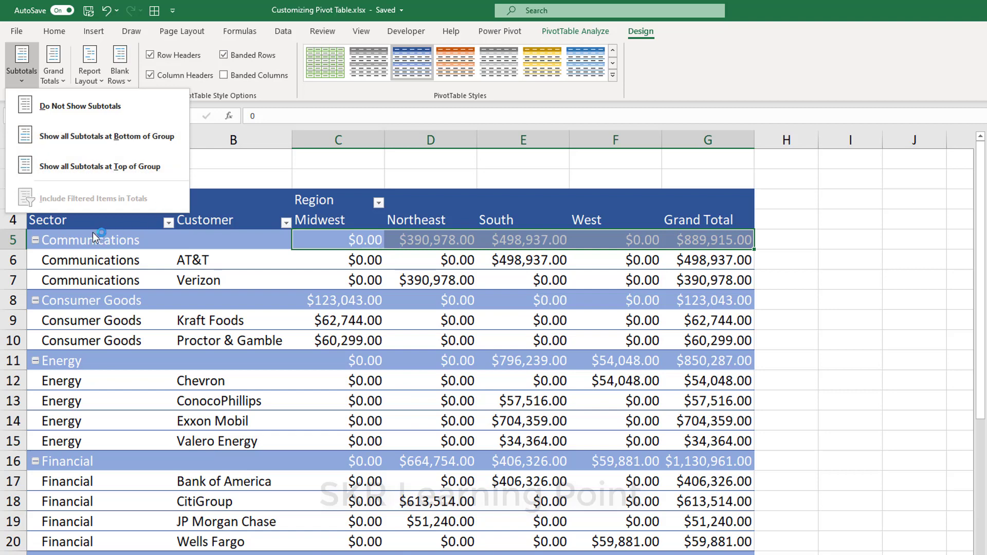
{"action": "left_click", "coordinate": [76, 237]}
{"action": "left_click_drag", "start_coordinate": [78, 239], "coordinate": [194, 237]}
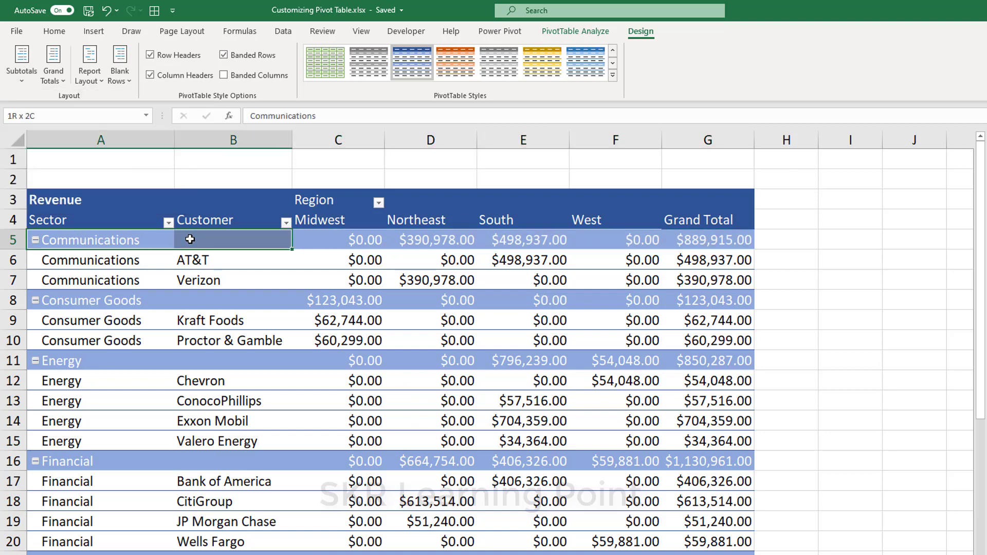
{"action": "left_click", "coordinate": [80, 289]}
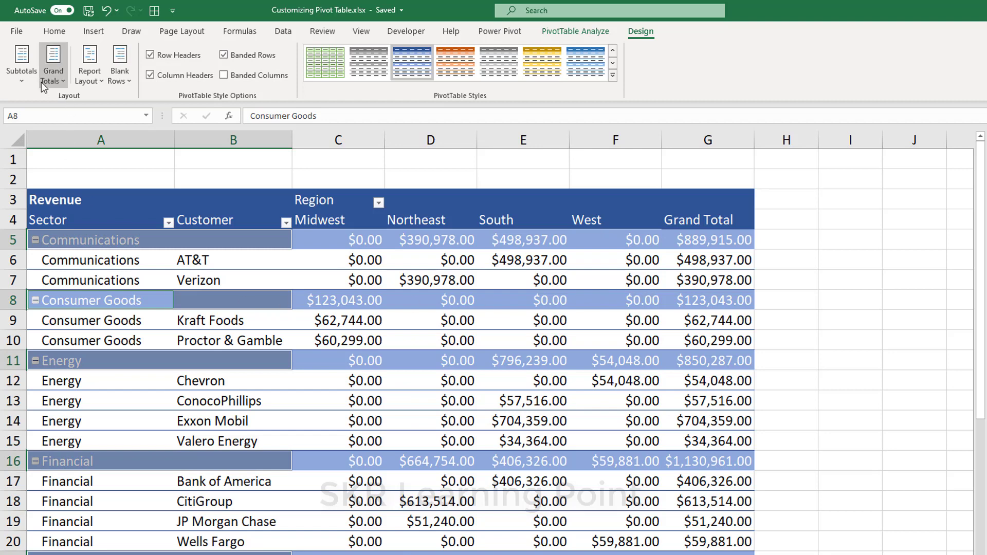
{"action": "left_click", "coordinate": [23, 81]}
{"action": "left_click", "coordinate": [103, 143]}
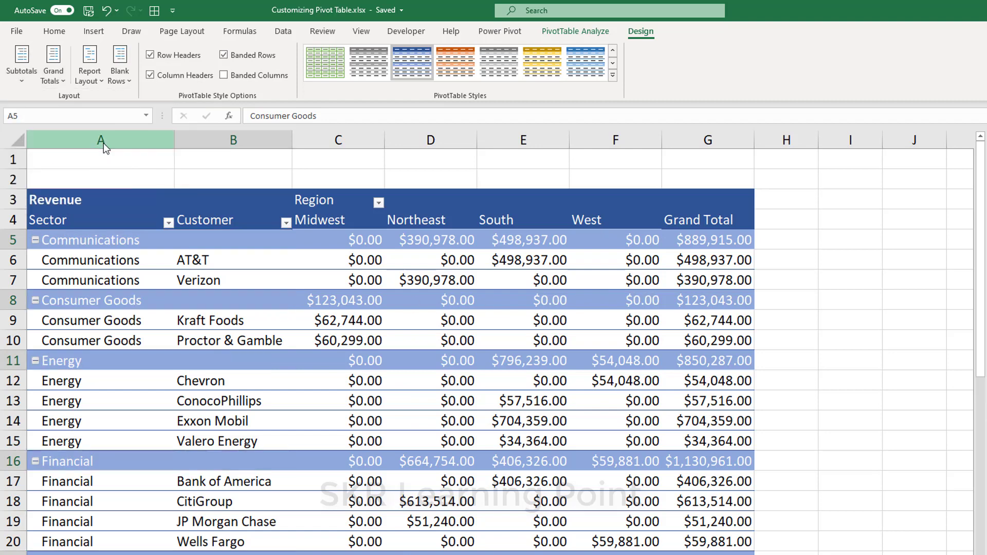
{"action": "left_click", "coordinate": [141, 303]}
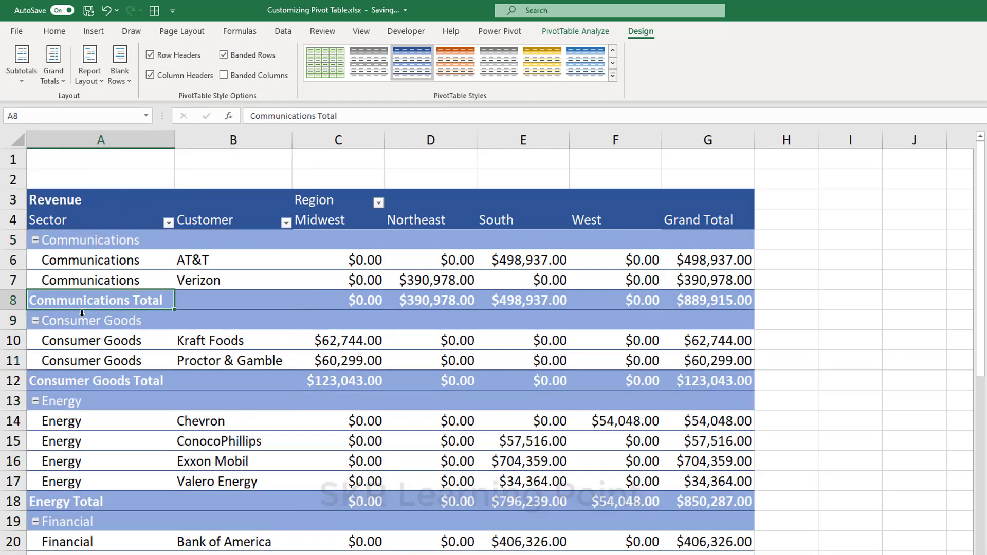
Review the Communications Total values and column A from the Revenue cell down to the Grand Total row.
{"action": "left_click_drag", "start_coordinate": [374, 299], "coordinate": [748, 302]}
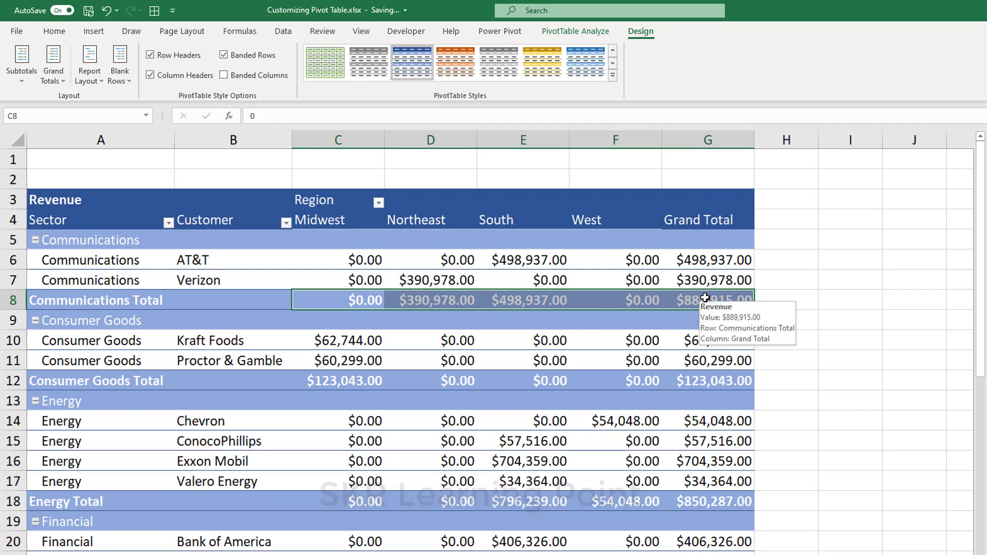
{"action": "left_click", "coordinate": [224, 248]}
{"action": "left_click", "coordinate": [122, 204]}
{"action": "key", "text": "ctrl+shift+Down"}
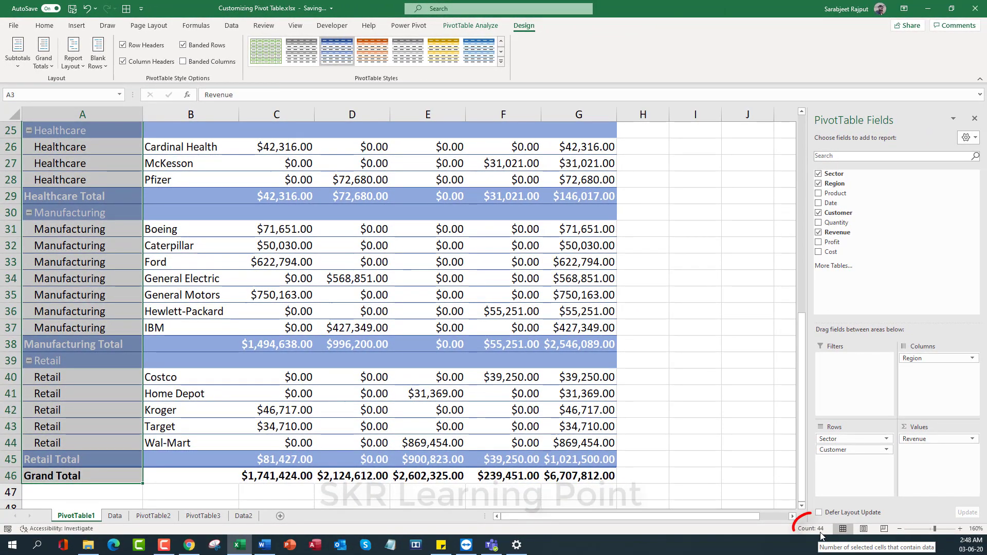
{"action": "left_click", "coordinate": [72, 229]}
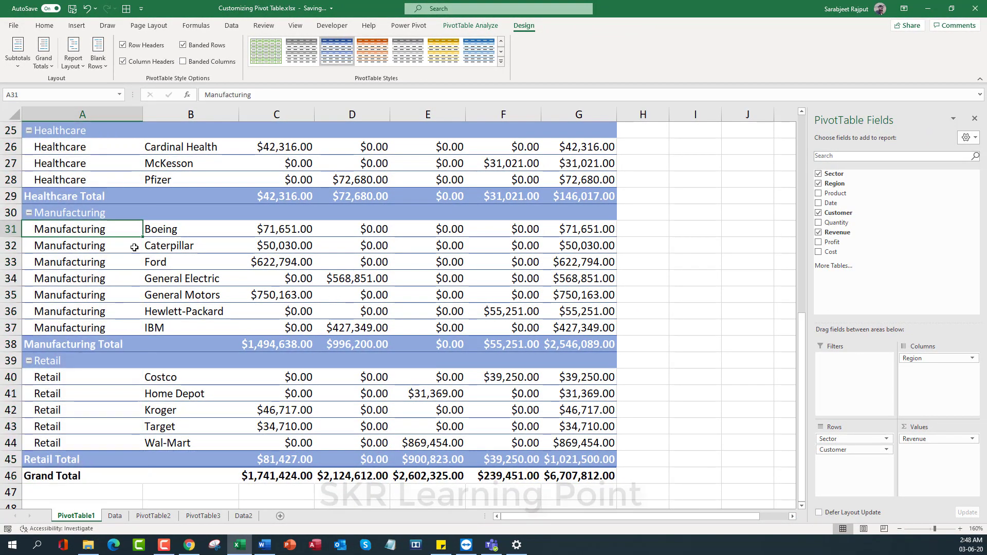
{"action": "scroll", "coordinate": [316, 223], "scroll_direction": "up", "scroll_amount": 8}
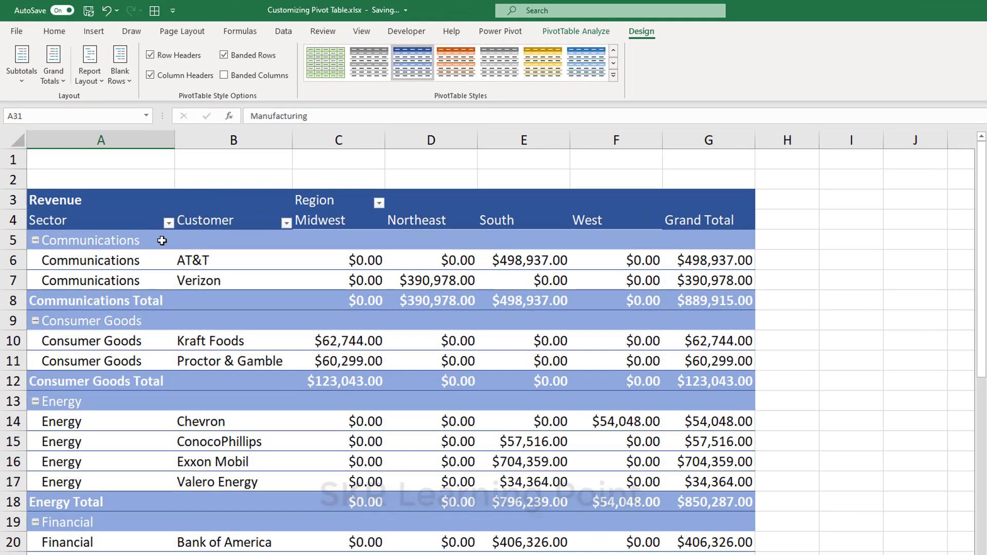
Select the cells across the Communications header and total rows, and turn off the pivot table's subtotals.
{"action": "left_click_drag", "start_coordinate": [161, 240], "coordinate": [676, 244]}
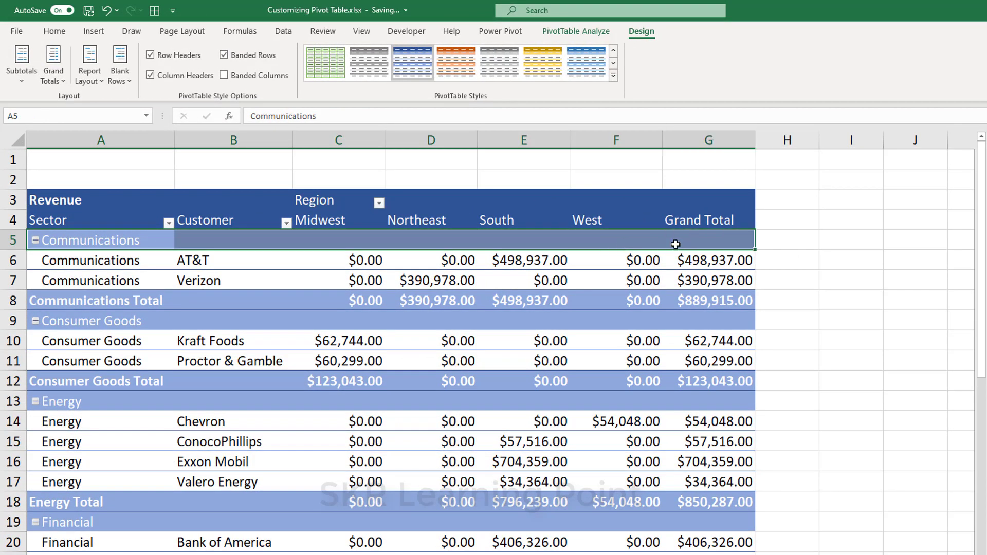
{"action": "left_click", "coordinate": [180, 301]}
{"action": "left_click_drag", "start_coordinate": [180, 301], "coordinate": [703, 295]}
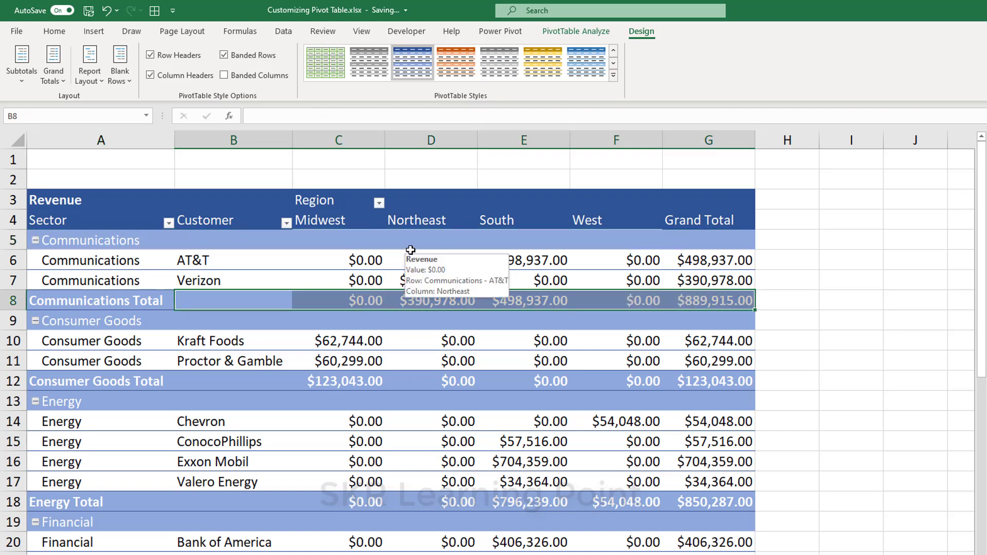
{"action": "left_click", "coordinate": [19, 75]}
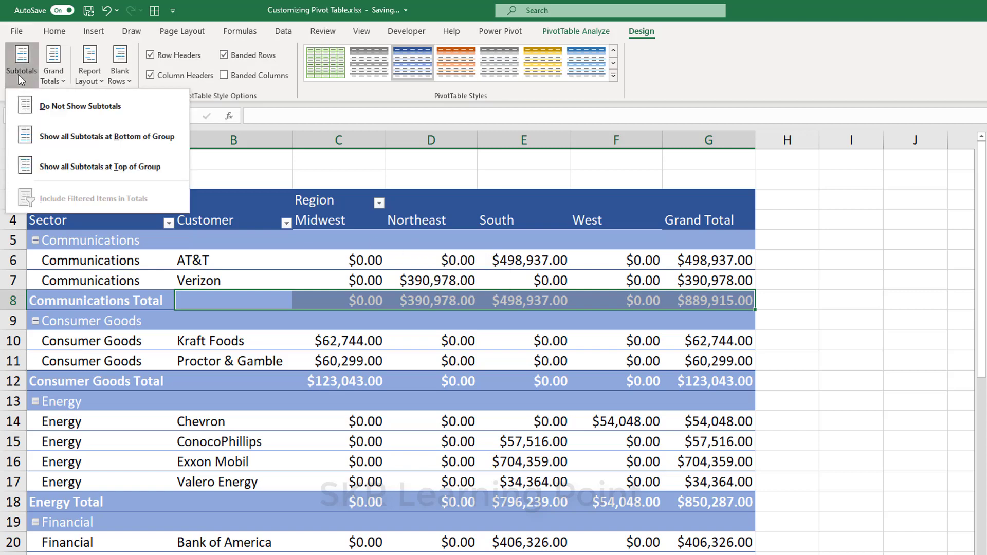
{"action": "left_click", "coordinate": [80, 108]}
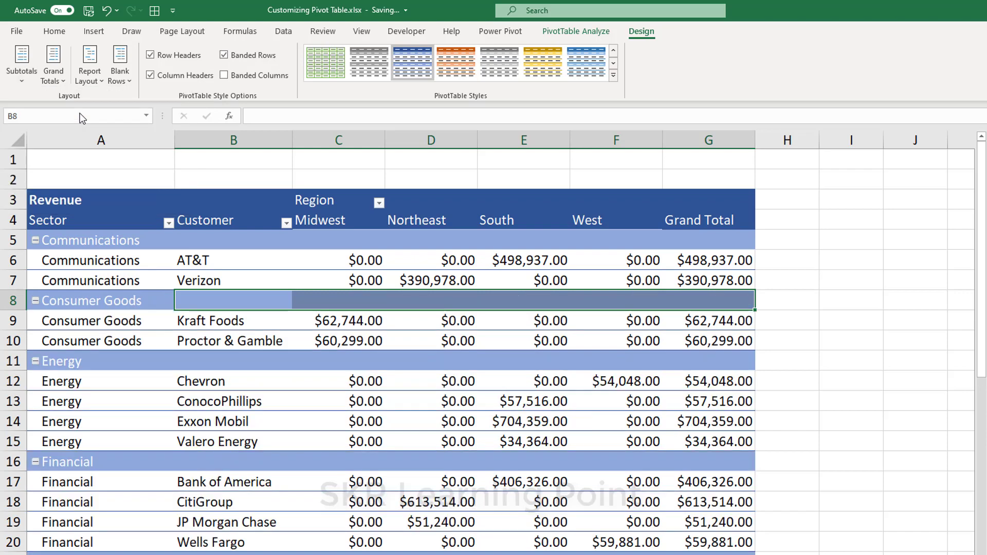
{"action": "left_click", "coordinate": [277, 304]}
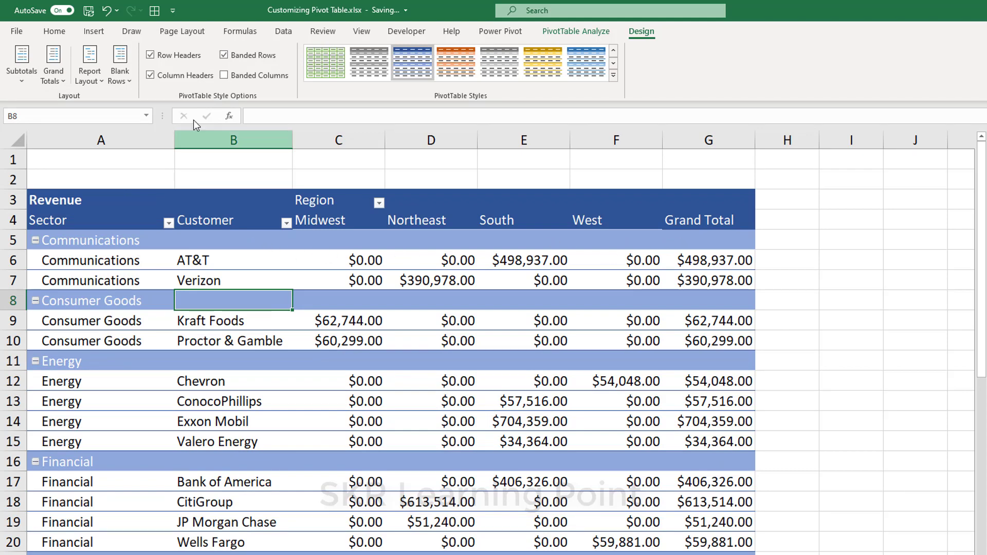
Show all subtotals at the top of each group and select the subtotal cells in the Consumer Goods row.
{"action": "left_click", "coordinate": [27, 75]}
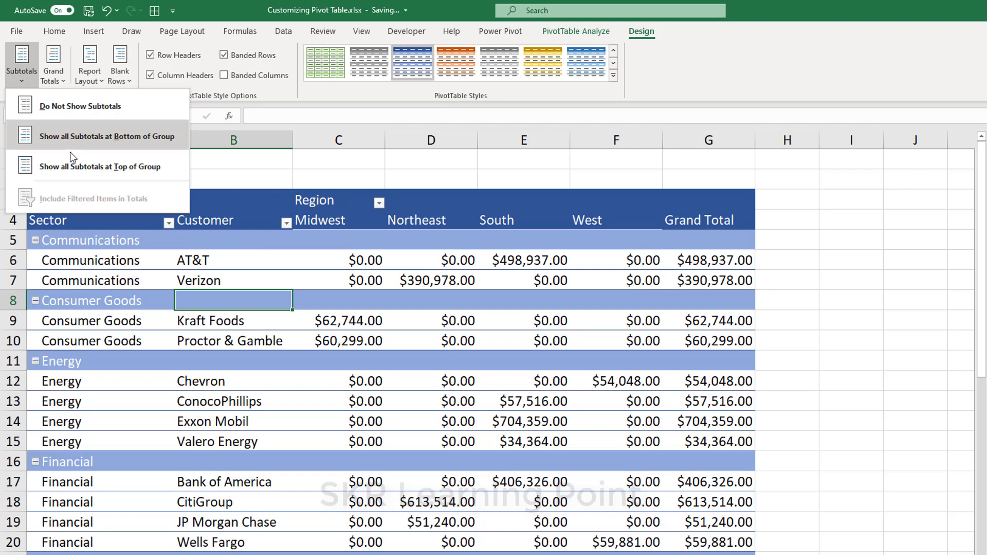
{"action": "left_click", "coordinate": [108, 106]}
{"action": "left_click", "coordinate": [19, 78]}
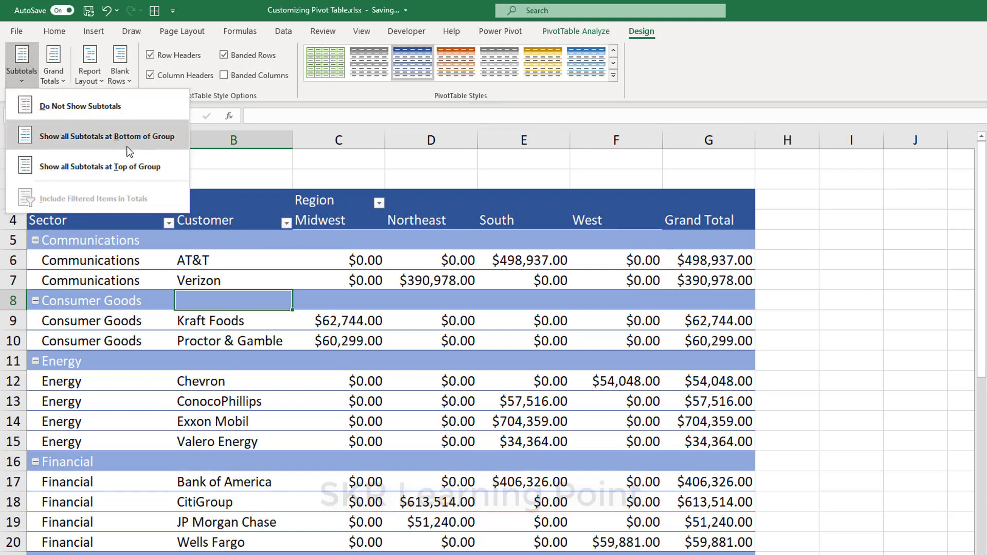
{"action": "left_click", "coordinate": [132, 174]}
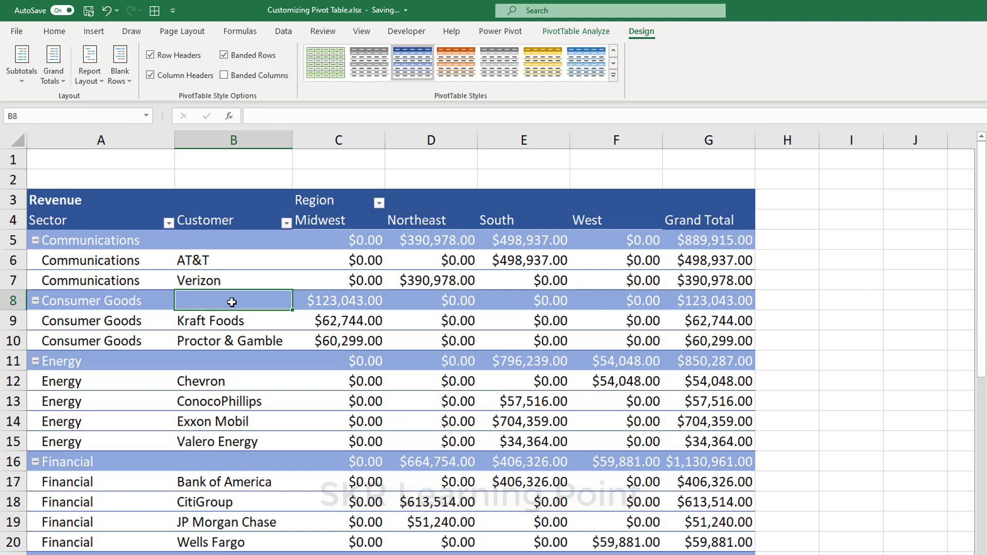
{"action": "left_click_drag", "start_coordinate": [232, 304], "coordinate": [716, 301]}
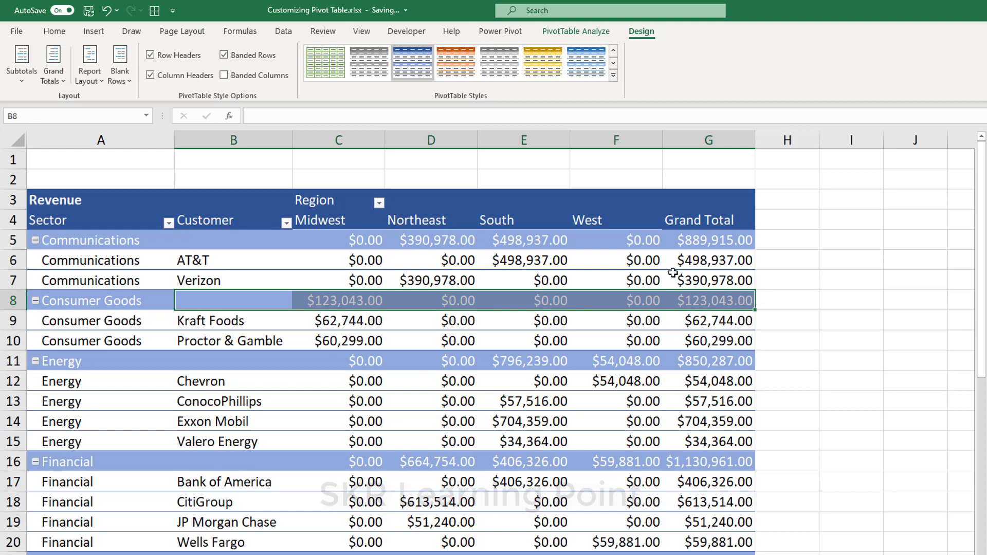
{"action": "left_click", "coordinate": [369, 282]}
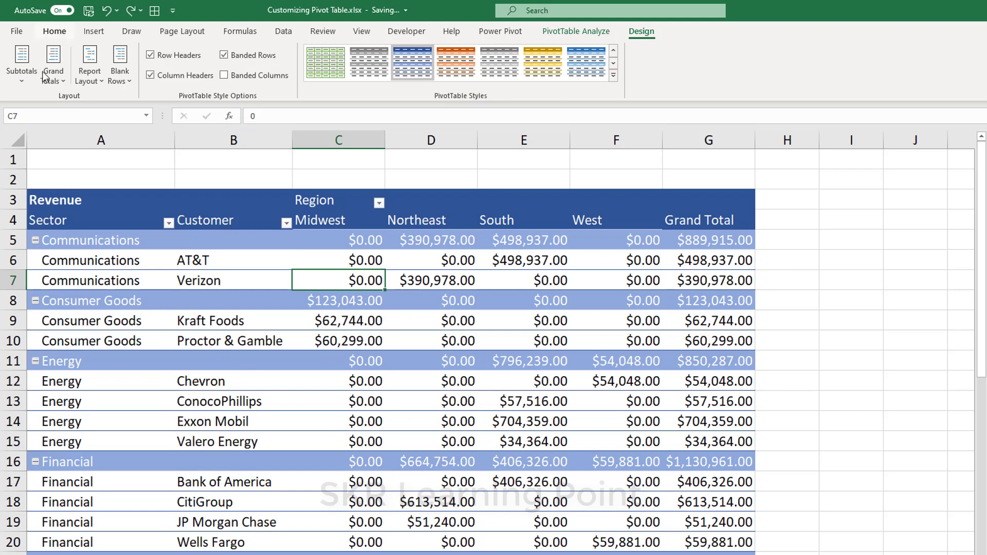
Show the pivot table in compact form and set it not to repeat item labels.
{"action": "left_click", "coordinate": [82, 81]}
{"action": "left_click", "coordinate": [134, 106]}
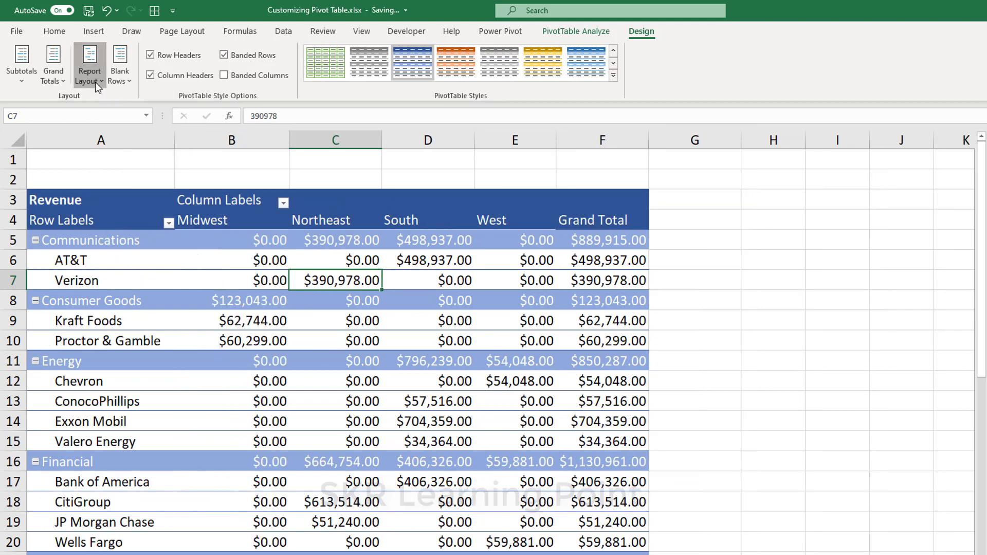
{"action": "left_click", "coordinate": [95, 82]}
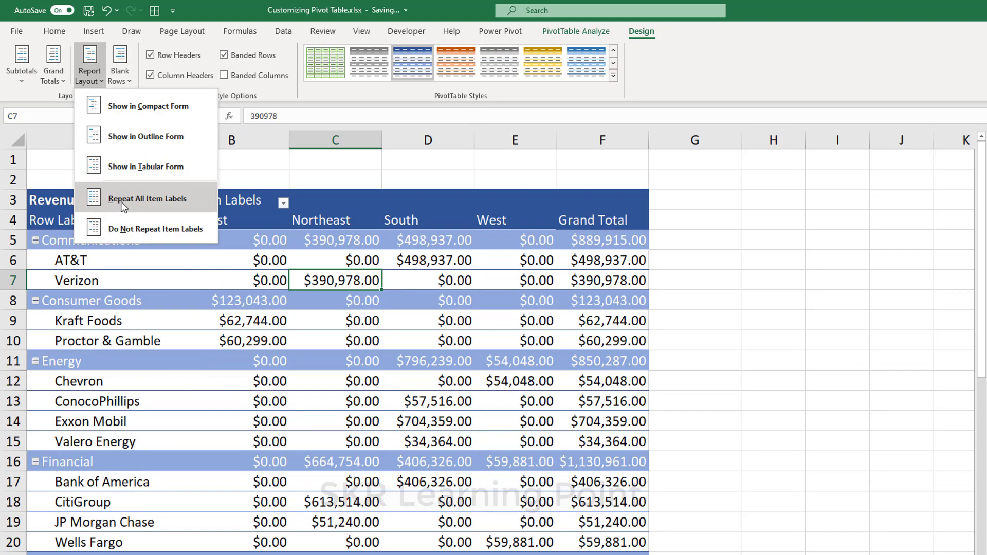
{"action": "left_click", "coordinate": [116, 233]}
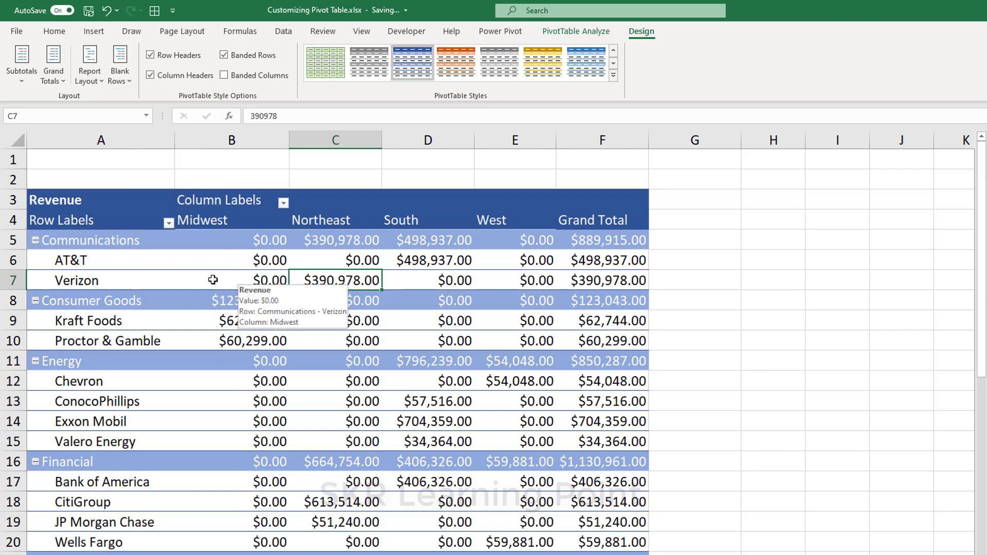
{"action": "left_click", "coordinate": [172, 273]}
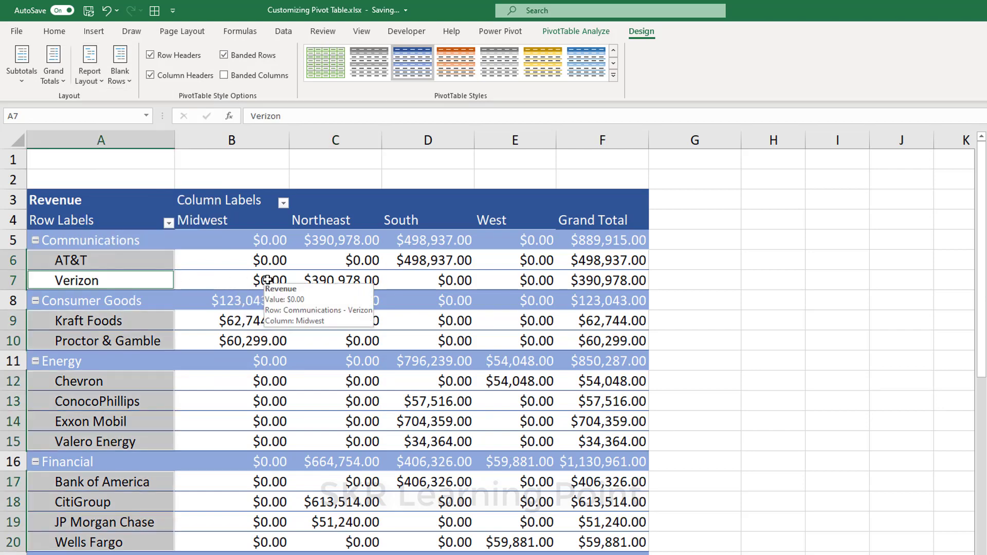
Switch the pivot table's report layout to tabular form.
{"action": "left_click", "coordinate": [86, 83]}
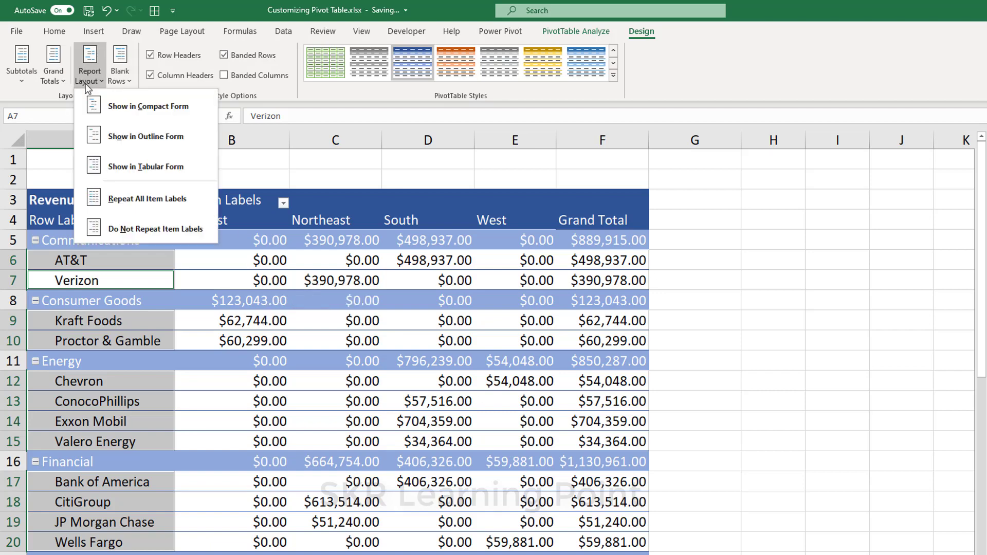
{"action": "left_click", "coordinate": [146, 170]}
{"action": "left_click", "coordinate": [369, 273]}
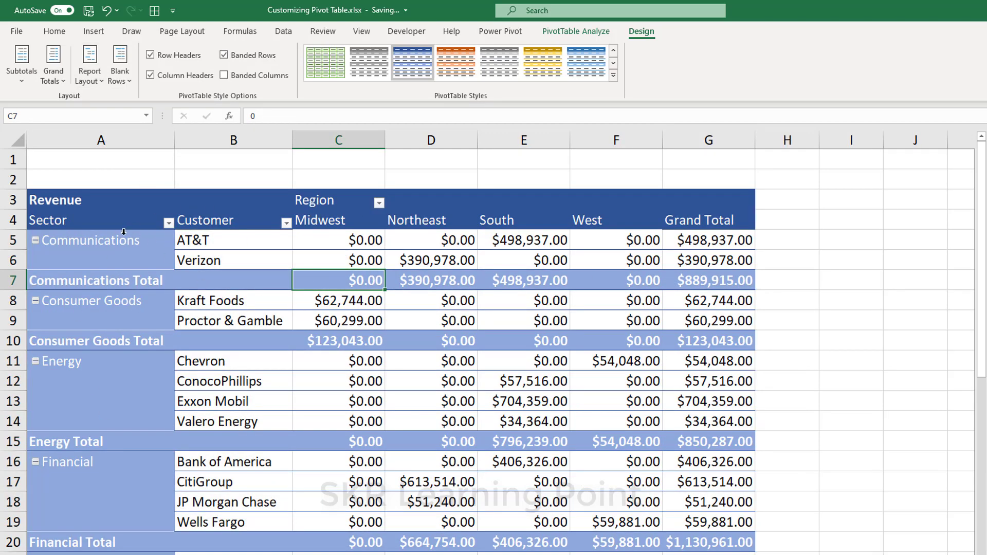
Examine the Communications group in tabular form, including its sector label, customer rows and Communications Total values.
{"action": "left_click", "coordinate": [106, 239]}
{"action": "left_click", "coordinate": [286, 238]}
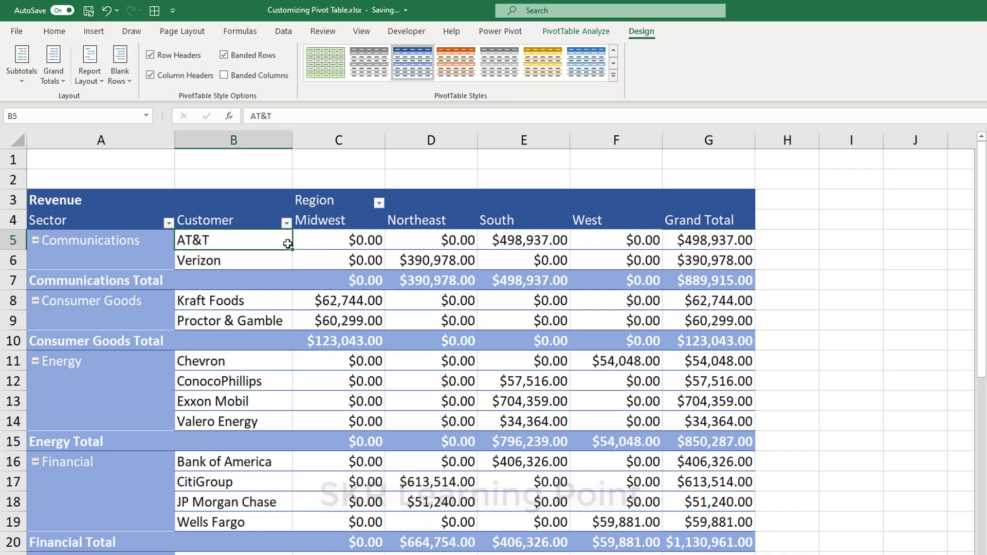
{"action": "left_click_drag", "start_coordinate": [341, 274], "coordinate": [691, 282]}
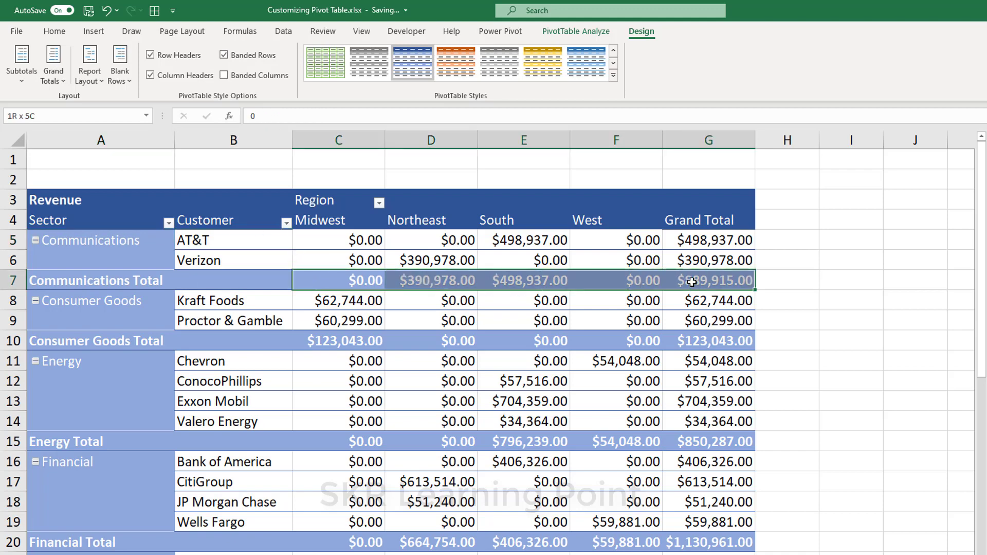
{"action": "left_click", "coordinate": [123, 285]}
{"action": "left_click_drag", "start_coordinate": [195, 285], "coordinate": [685, 283]}
{"action": "left_click", "coordinate": [141, 230]}
{"action": "left_click", "coordinate": [139, 240]}
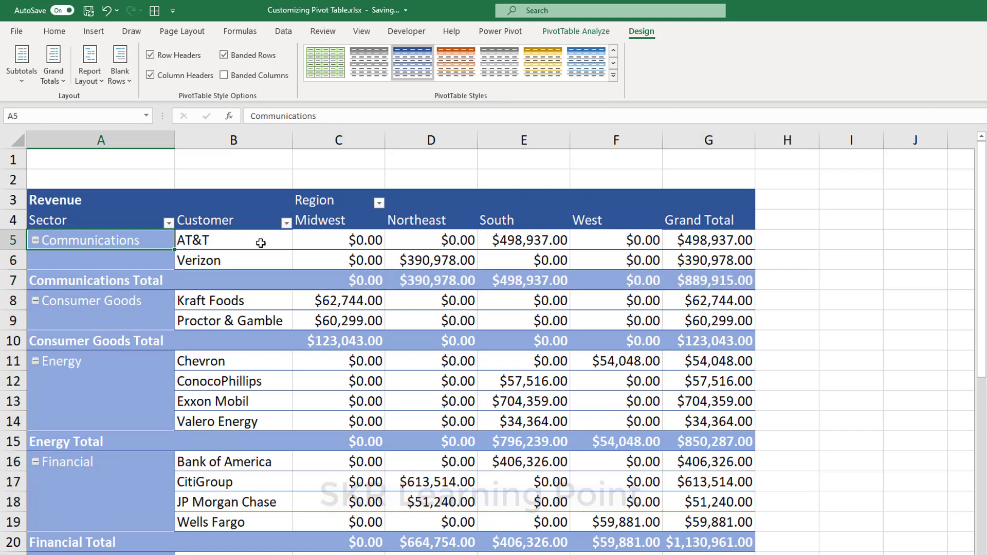
{"action": "mouse_move", "coordinate": [554, 243]}
{"action": "mouse_move", "coordinate": [427, 263]}
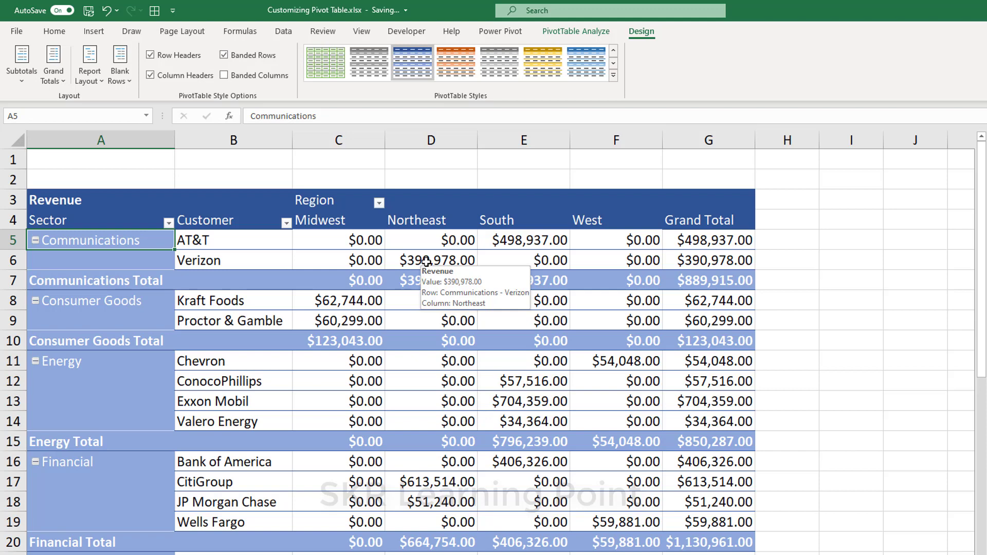
{"action": "left_click", "coordinate": [342, 261]}
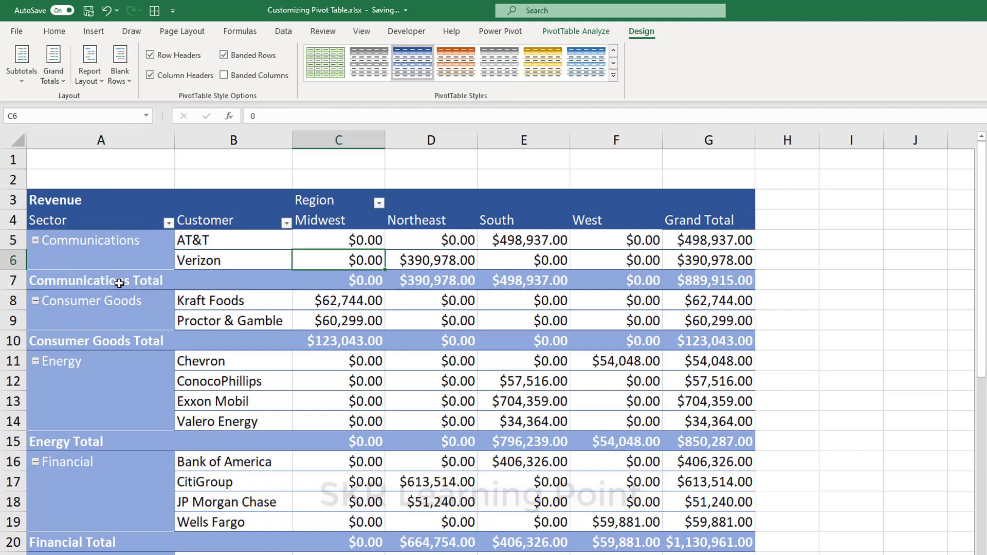
Select the Communications label cells in the Sector column and repeat all item labels in the tabular layout.
{"action": "left_click", "coordinate": [136, 245]}
{"action": "left_click_drag", "start_coordinate": [135, 251], "coordinate": [130, 267]}
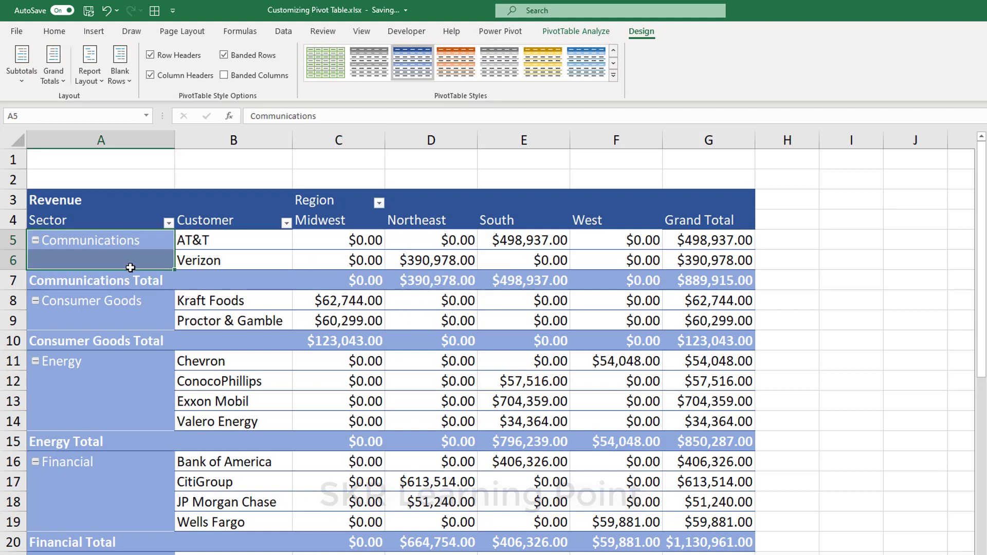
{"action": "left_click", "coordinate": [91, 81]}
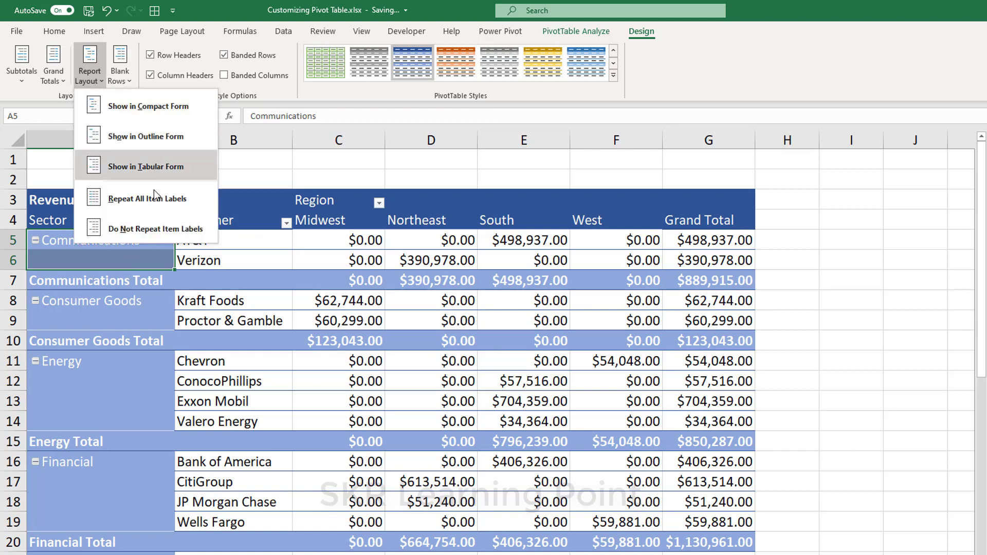
{"action": "left_click", "coordinate": [141, 202]}
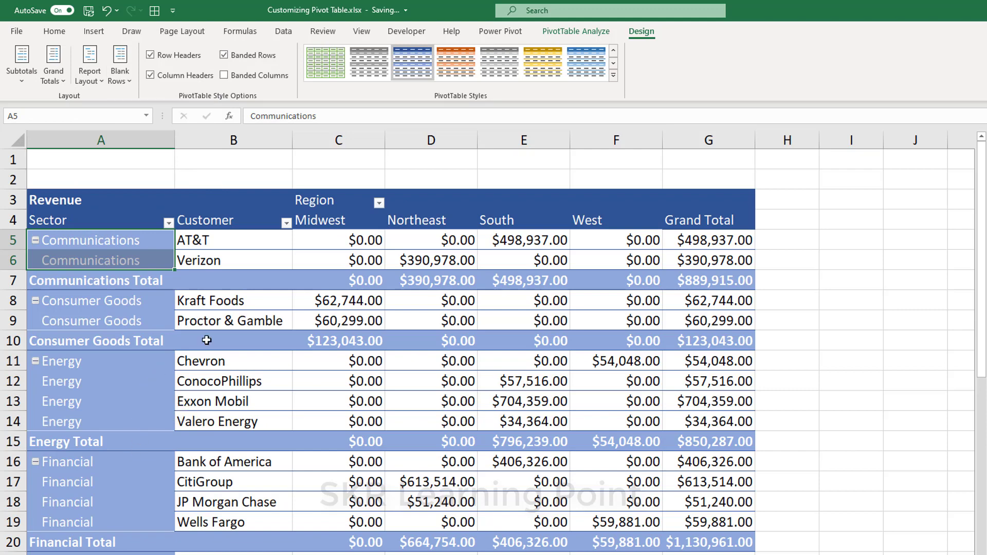
{"action": "left_click", "coordinate": [311, 252]}
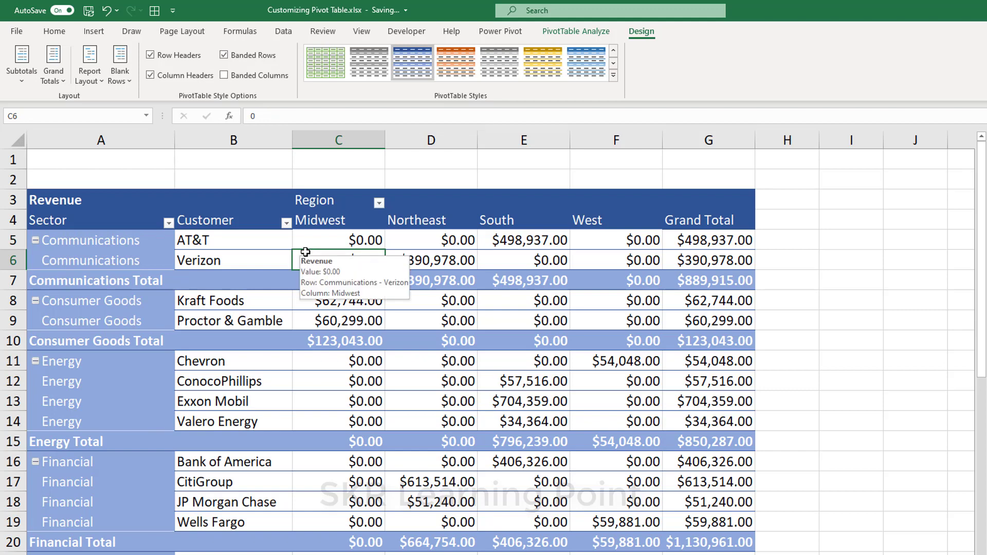
{"action": "key", "text": "ctrl+z"}
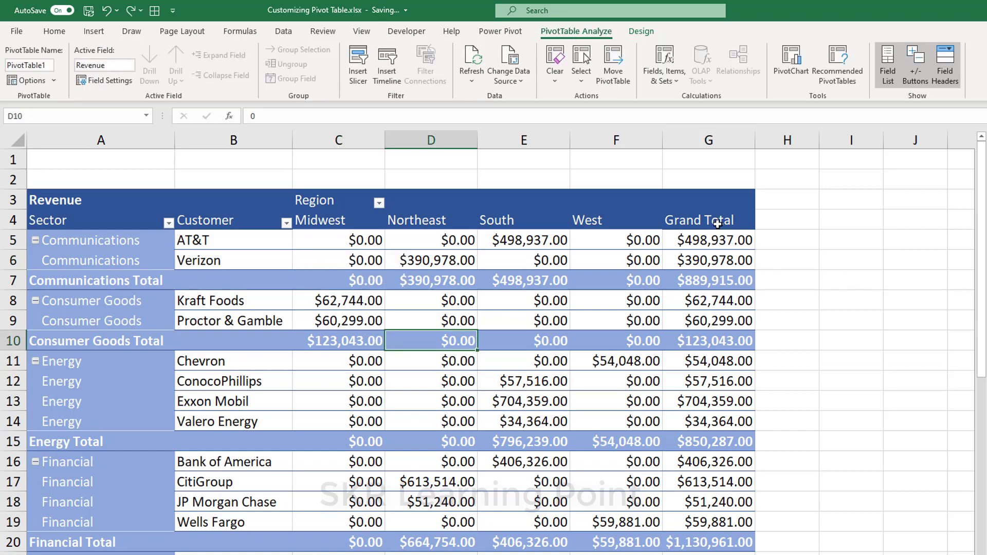
Review the Grand Total row at the end of the pivot table and the Grand Total column.
{"action": "scroll", "coordinate": [710, 277], "scroll_direction": "down", "scroll_amount": 5}
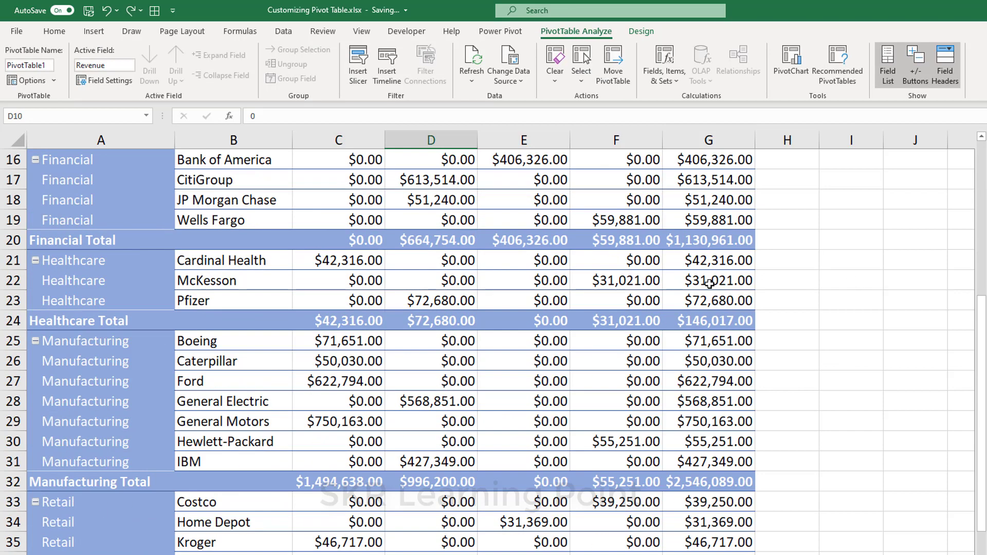
{"action": "scroll", "coordinate": [684, 464], "scroll_direction": "down", "scroll_amount": 2}
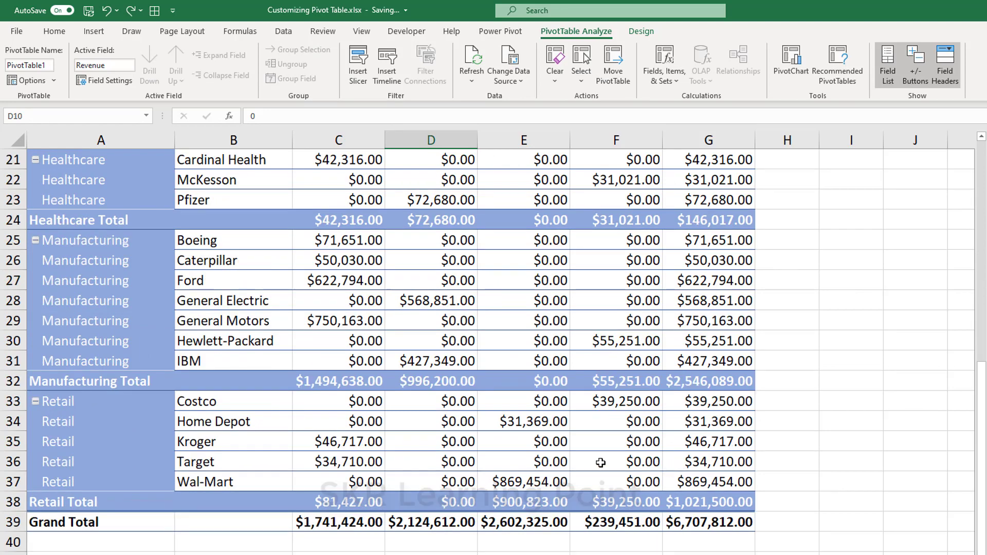
{"action": "left_click", "coordinate": [105, 524]}
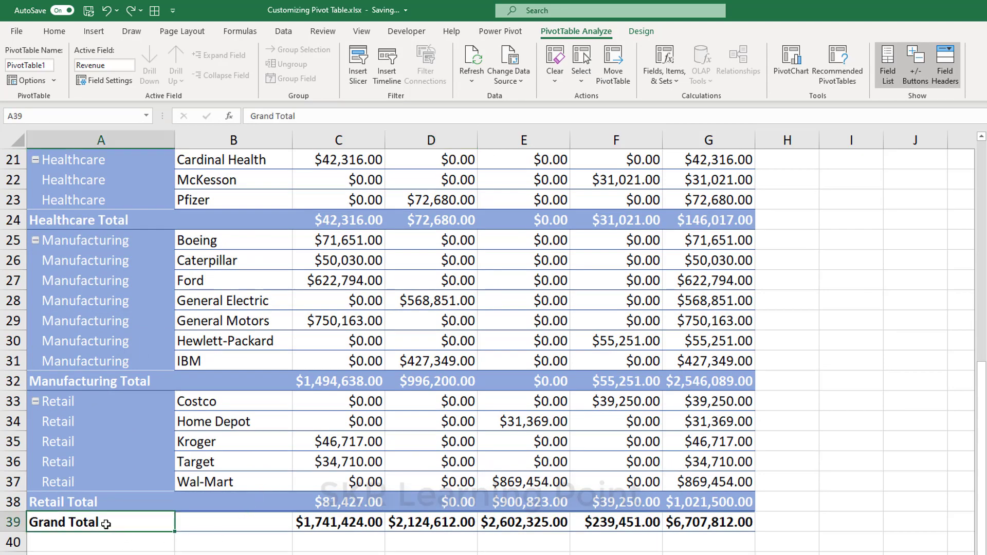
{"action": "left_click_drag", "start_coordinate": [124, 528], "coordinate": [642, 524]}
{"action": "scroll", "coordinate": [747, 458], "scroll_direction": "up", "scroll_amount": 7}
{"action": "left_click", "coordinate": [711, 212]}
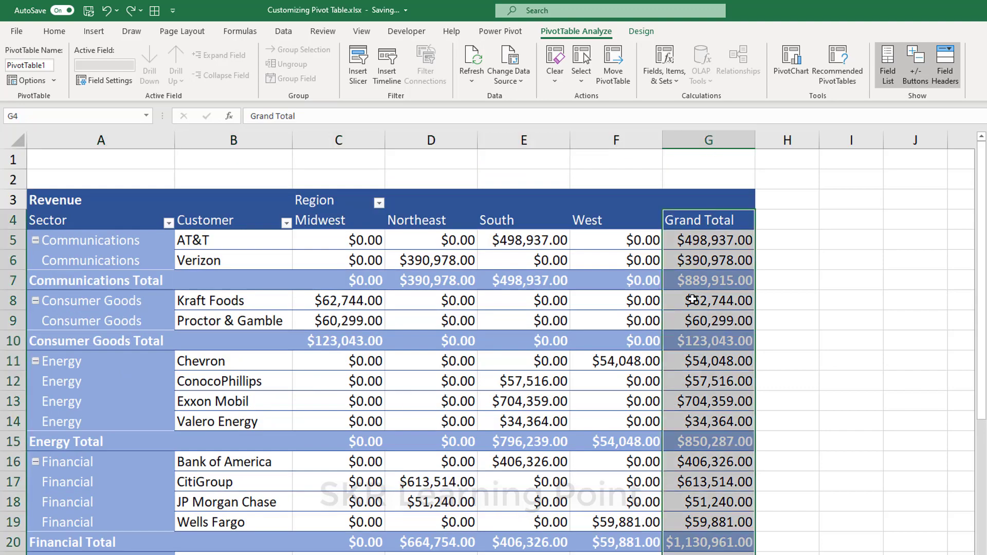
{"action": "left_click", "coordinate": [689, 339]}
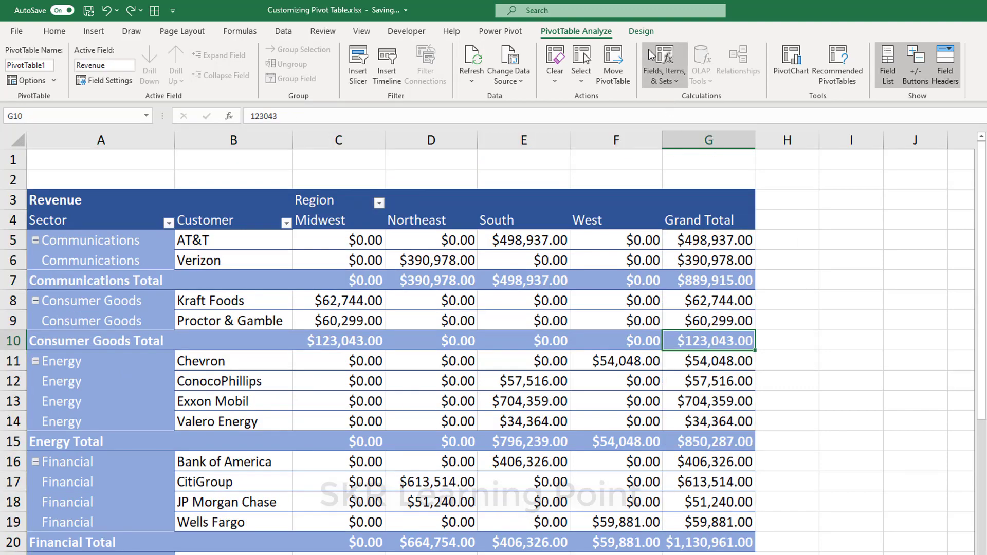
Turn grand totals off for rows and columns and check the end of the pivot table.
{"action": "left_click", "coordinate": [648, 31]}
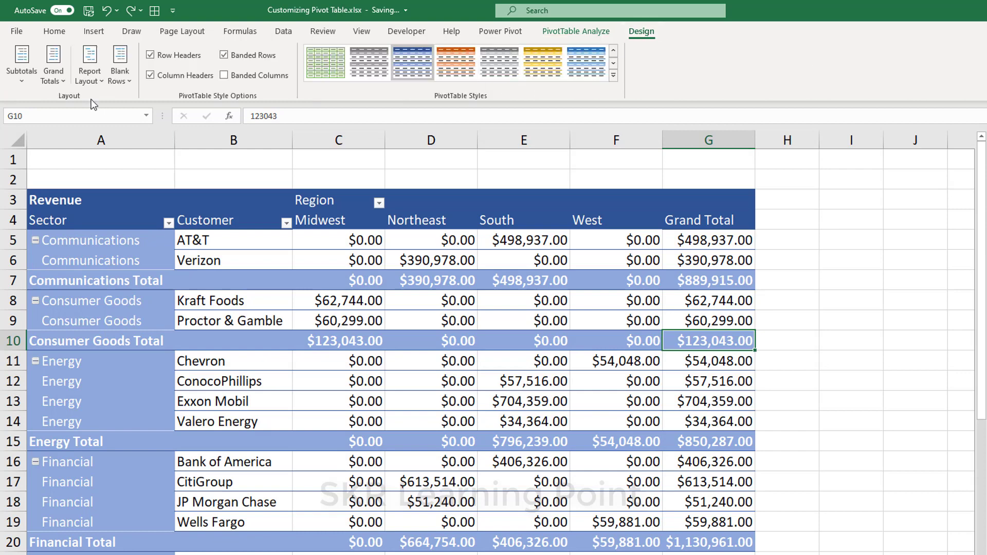
{"action": "left_click", "coordinate": [80, 86]}
{"action": "left_click", "coordinate": [58, 78]}
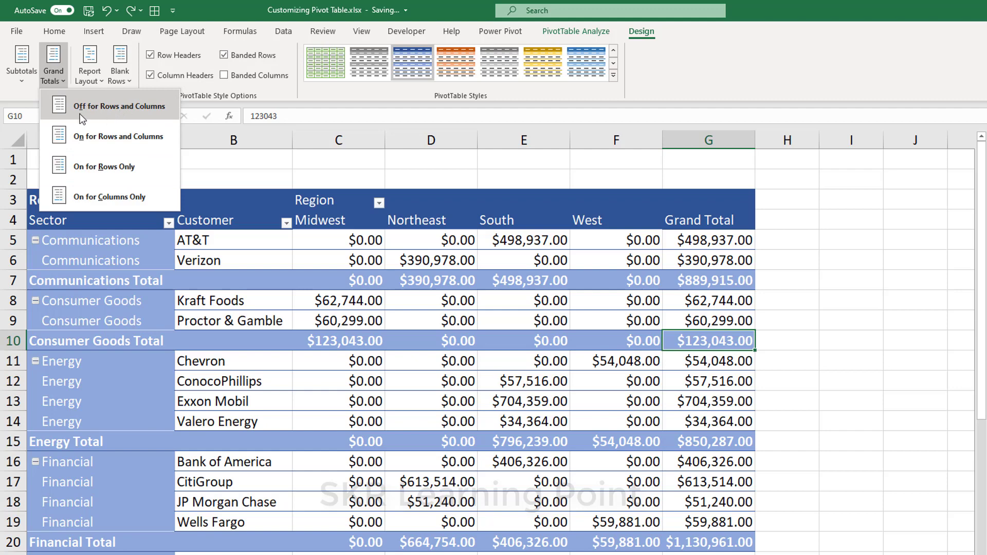
{"action": "left_click", "coordinate": [117, 114]}
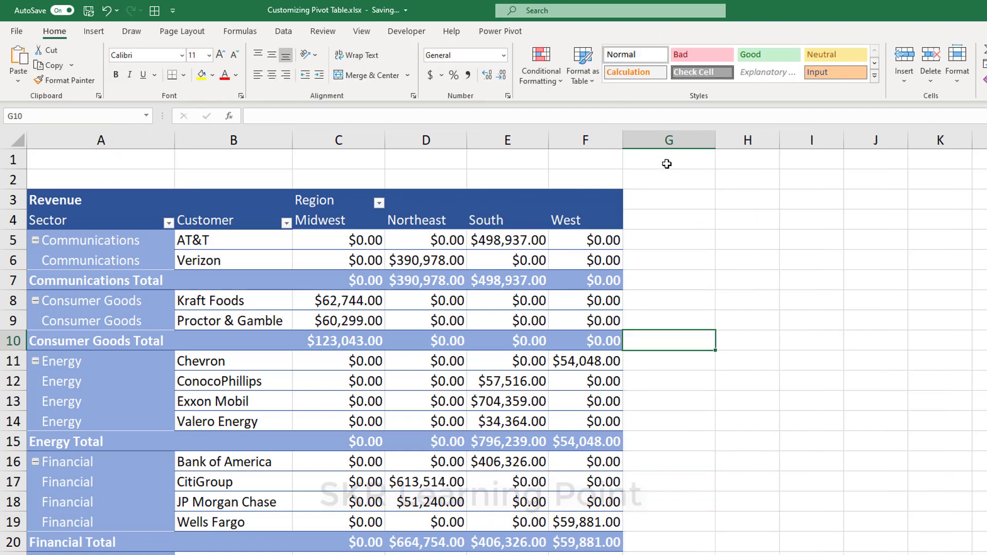
{"action": "scroll", "coordinate": [638, 475], "scroll_direction": "down", "scroll_amount": 8}
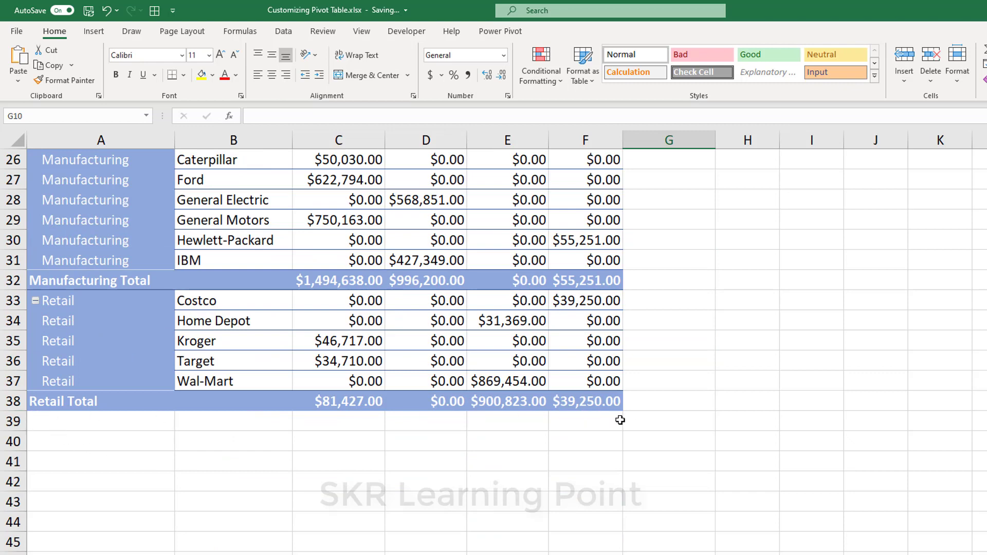
Turn grand totals on for rows only and check the Grand Total column and the row below Retail Total.
{"action": "scroll", "coordinate": [280, 390], "scroll_direction": "up", "scroll_amount": 8}
{"action": "left_click", "coordinate": [426, 260]}
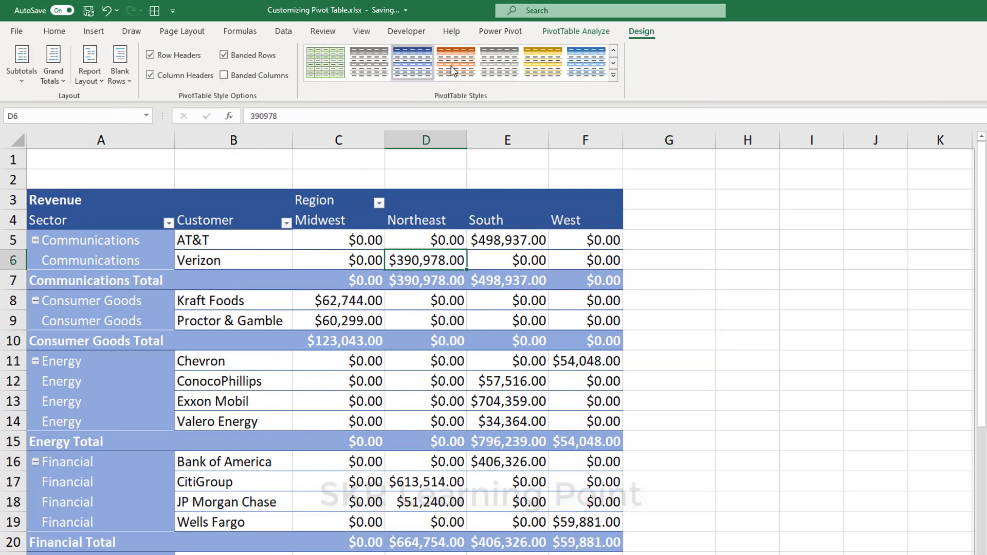
{"action": "left_click", "coordinate": [63, 82]}
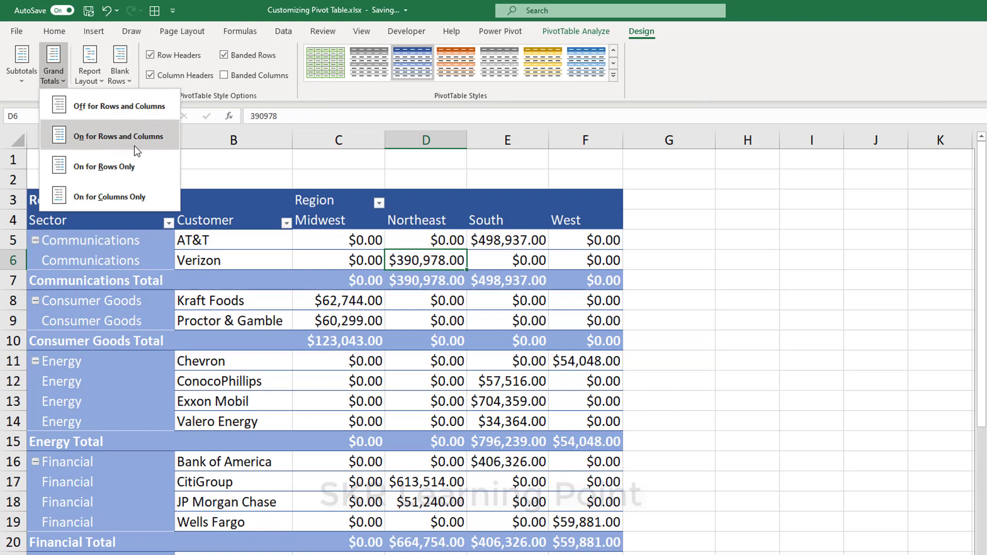
{"action": "left_click", "coordinate": [106, 170]}
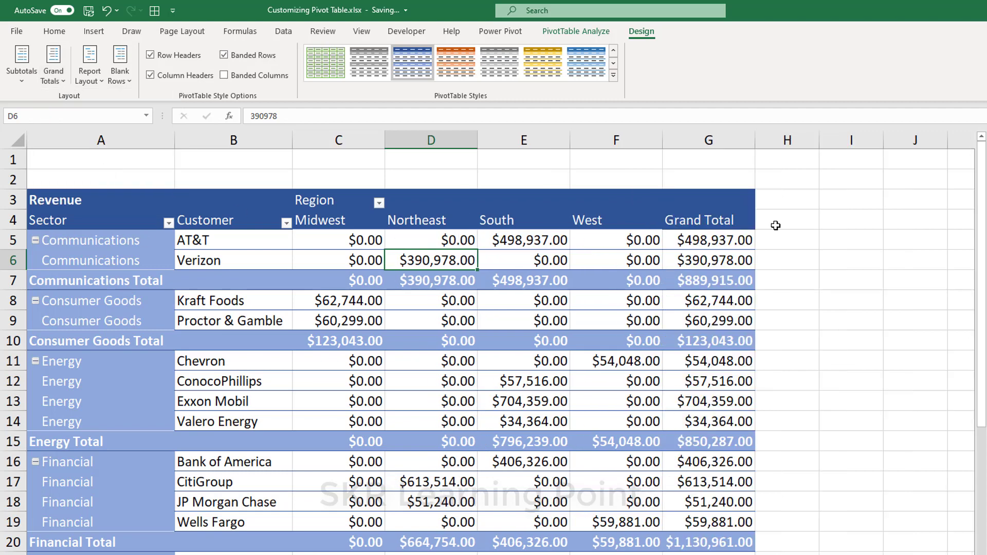
{"action": "left_click_drag", "start_coordinate": [723, 242], "coordinate": [721, 282]}
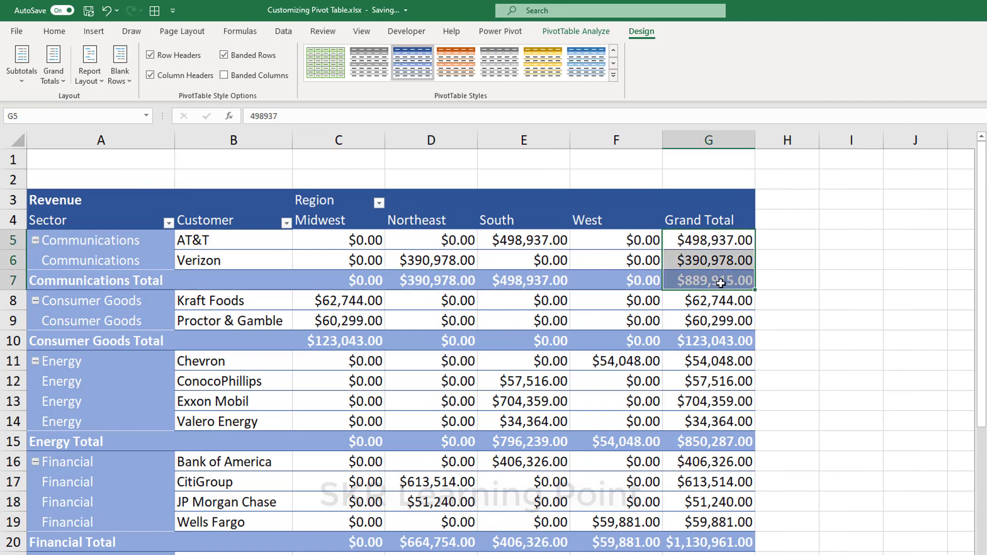
{"action": "scroll", "coordinate": [710, 293], "scroll_direction": "down", "scroll_amount": 10}
{"action": "left_click_drag", "start_coordinate": [192, 316], "coordinate": [729, 317]}
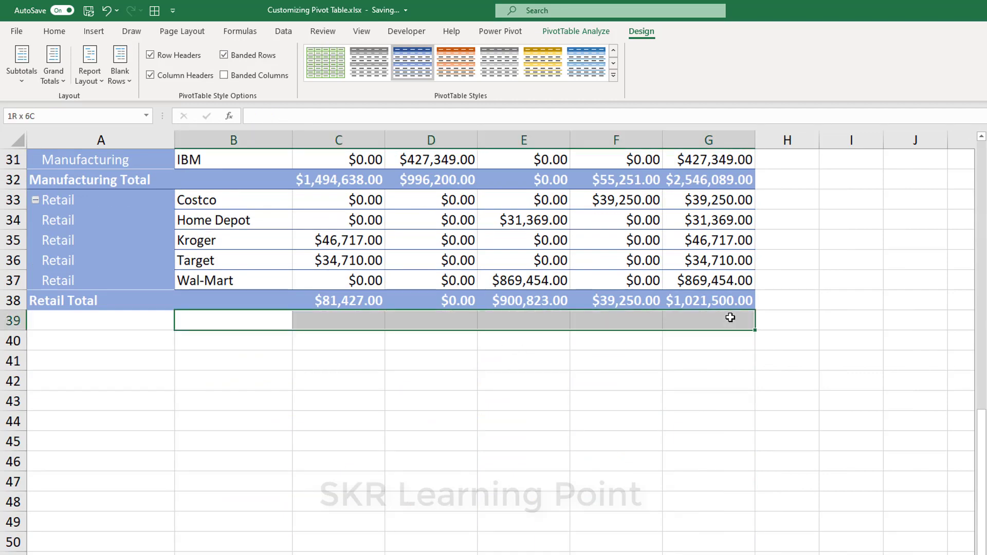
Select a revenue value in the Grand Total column and open the pivot table's grand totals options.
{"action": "scroll", "coordinate": [697, 281], "scroll_direction": "up", "scroll_amount": 2}
{"action": "left_click", "coordinate": [695, 325]}
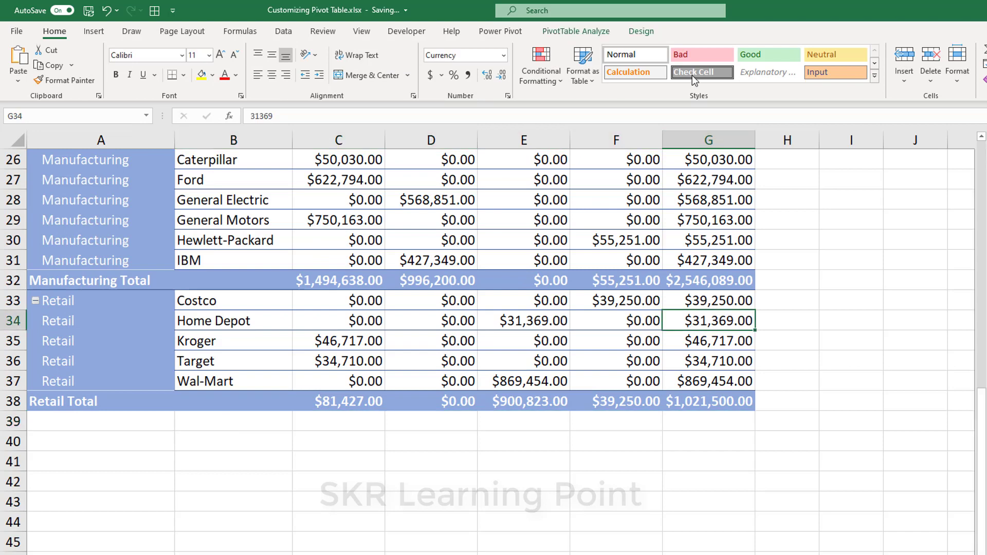
{"action": "left_click", "coordinate": [591, 32]}
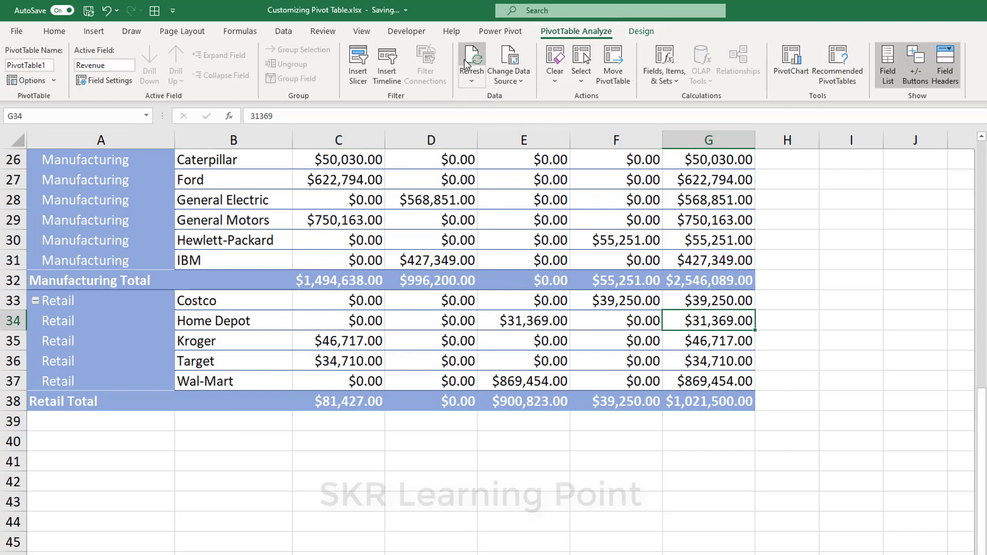
{"action": "left_click", "coordinate": [642, 32]}
{"action": "left_click", "coordinate": [57, 76]}
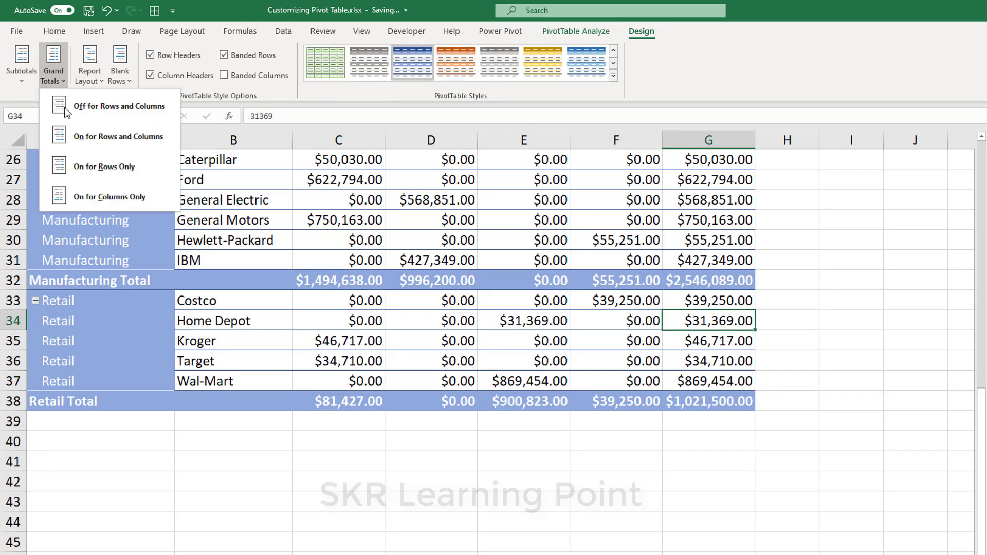
Turn on the PivotTable's grand totals for columns only.
{"action": "left_click", "coordinate": [78, 199]}
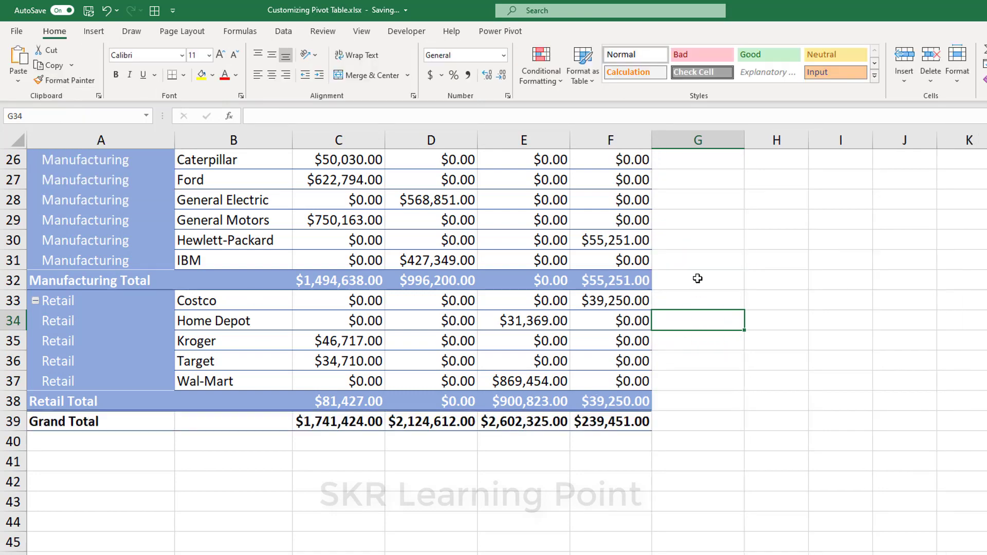
{"action": "scroll", "coordinate": [670, 324], "scroll_direction": "up", "scroll_amount": 8}
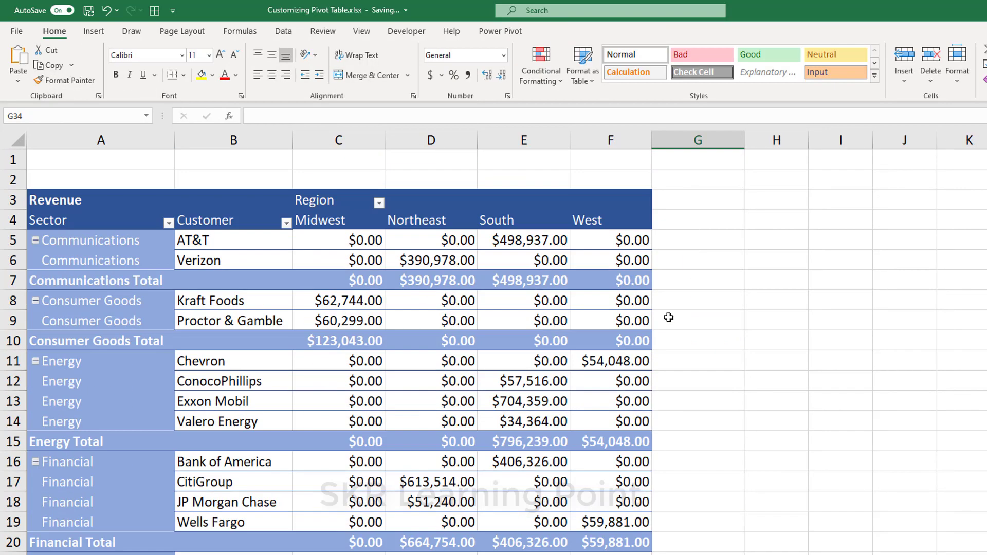
Insert a blank line after each sector item in the PivotTable.
{"action": "left_click", "coordinate": [566, 342]}
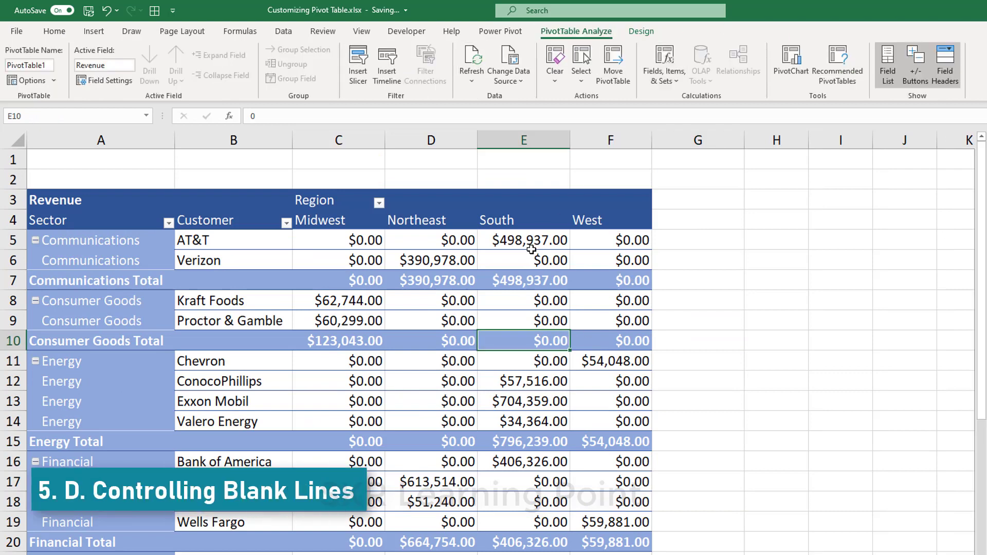
{"action": "left_click", "coordinate": [531, 246]}
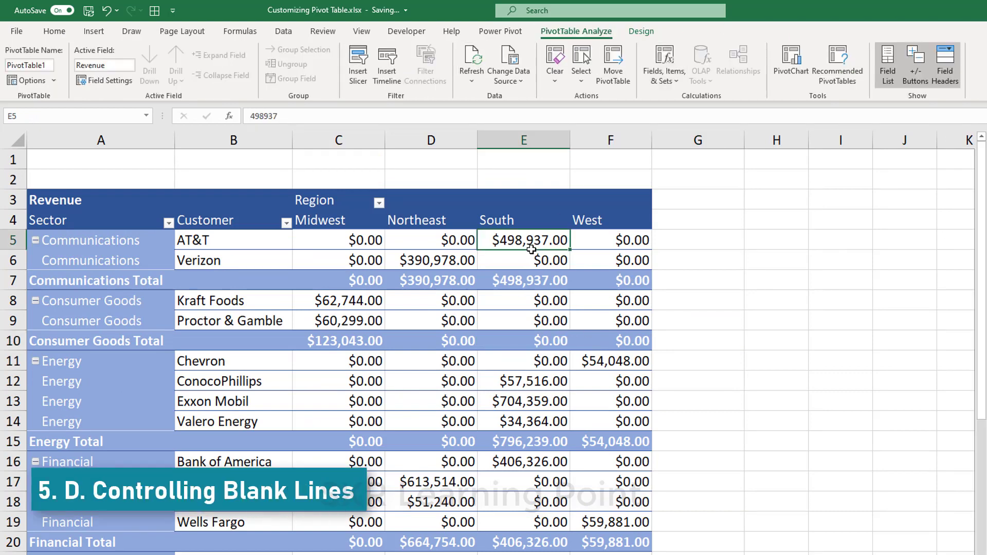
{"action": "left_click", "coordinate": [641, 31]}
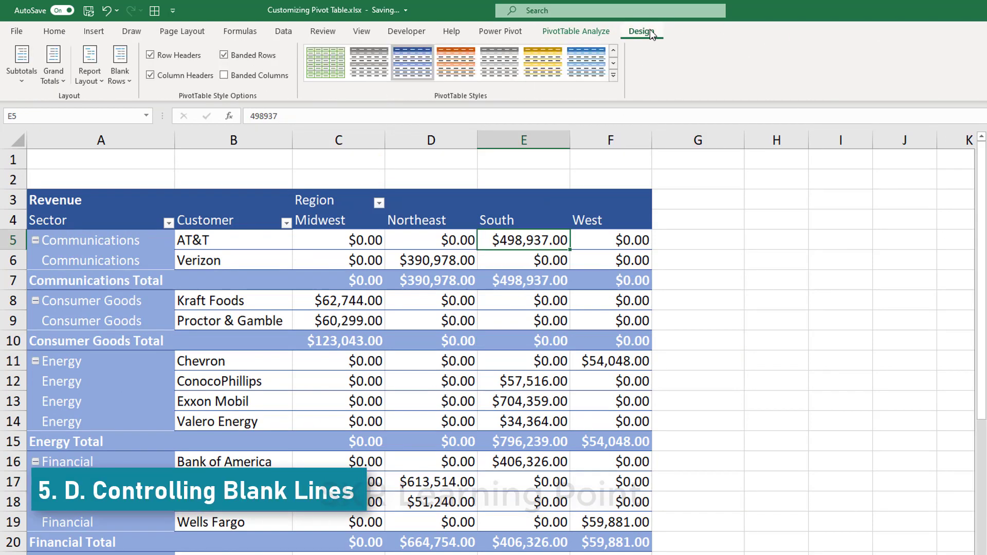
{"action": "left_click", "coordinate": [125, 80]}
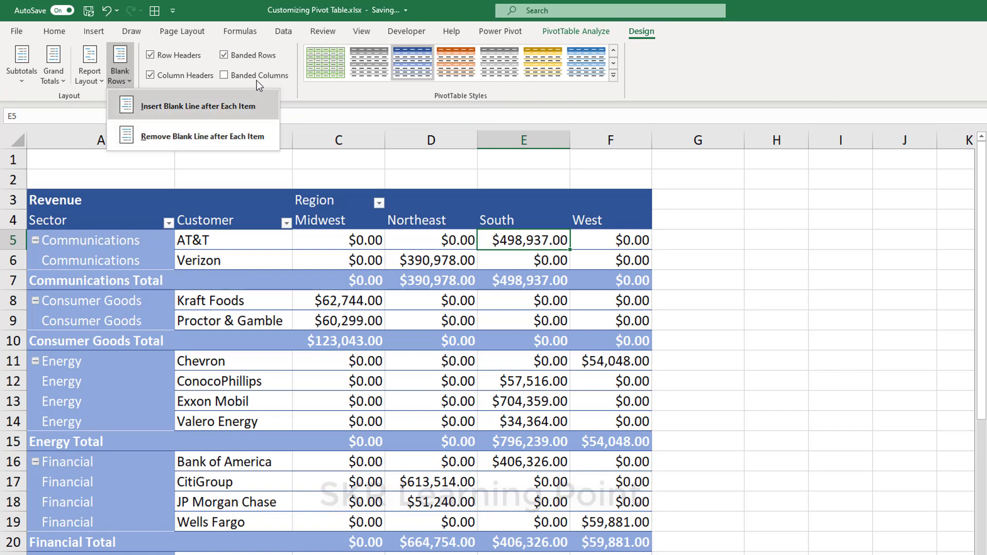
{"action": "left_click", "coordinate": [62, 286]}
{"action": "left_click", "coordinate": [82, 283]}
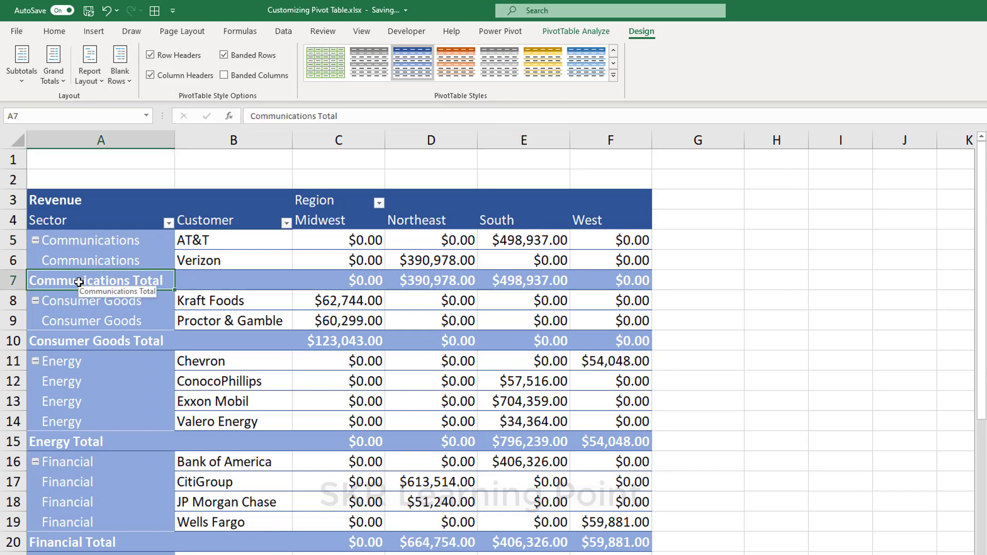
{"action": "left_click", "coordinate": [115, 82]}
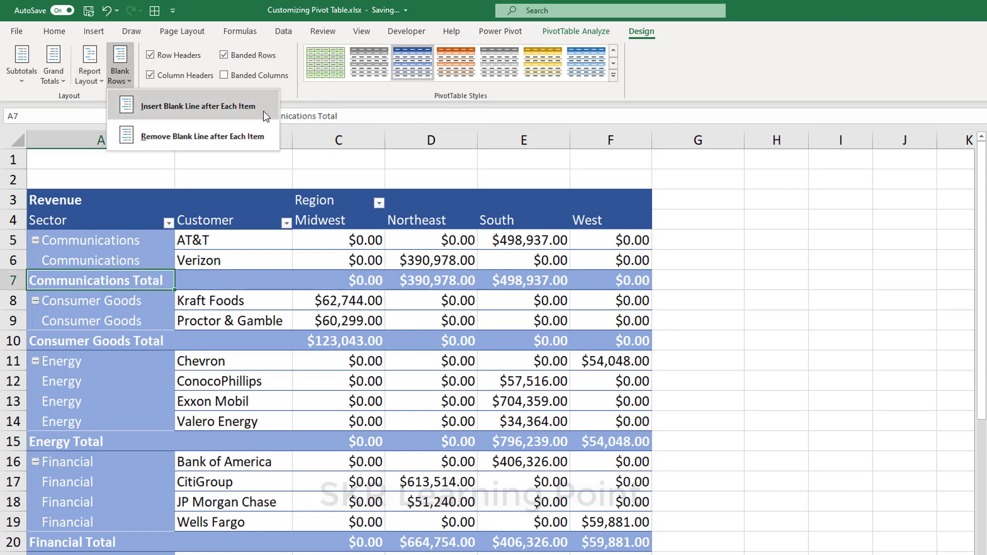
{"action": "left_click", "coordinate": [245, 114]}
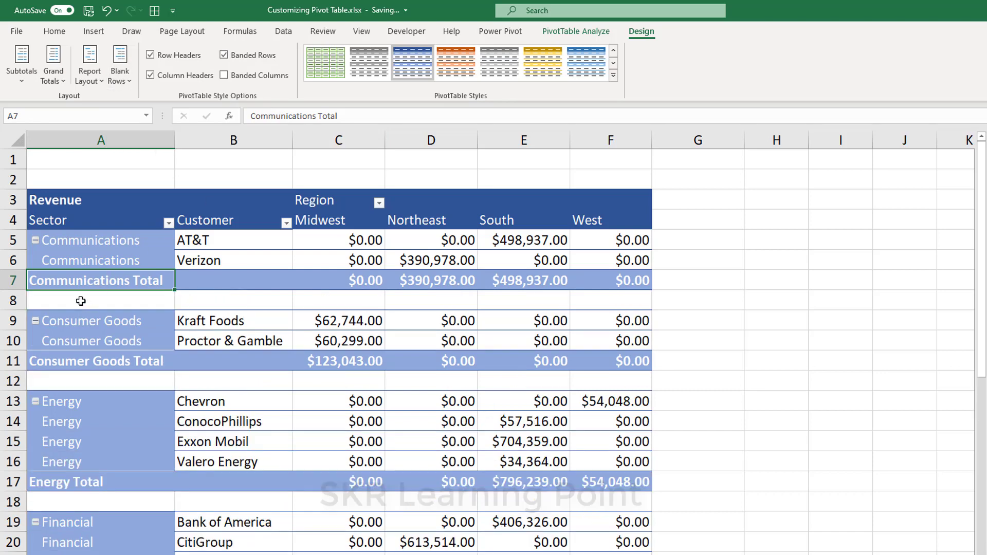
Review the empty rows between the sector groups and remove the blank line after each item.
{"action": "left_click_drag", "start_coordinate": [82, 302], "coordinate": [611, 292]}
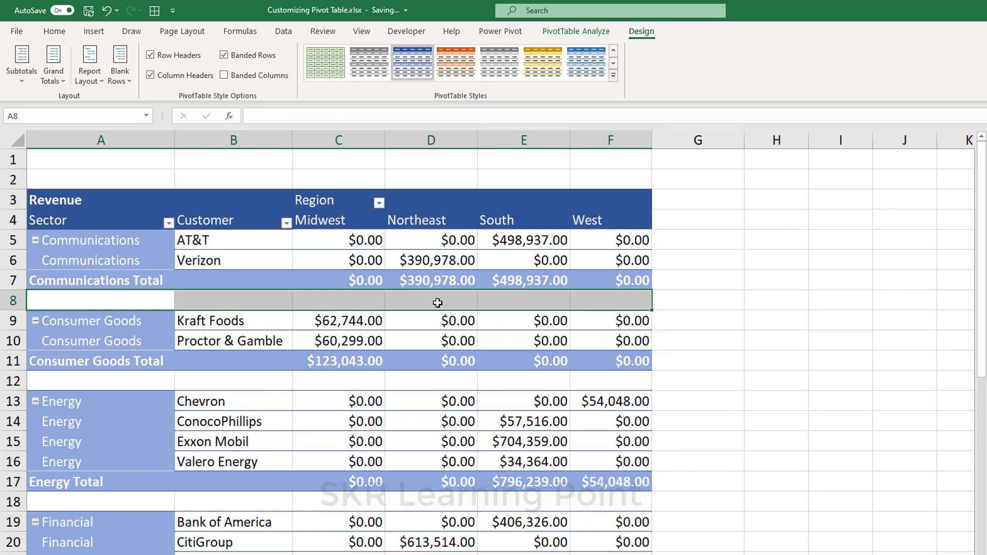
{"action": "scroll", "coordinate": [437, 302], "scroll_direction": "down", "scroll_amount": 3}
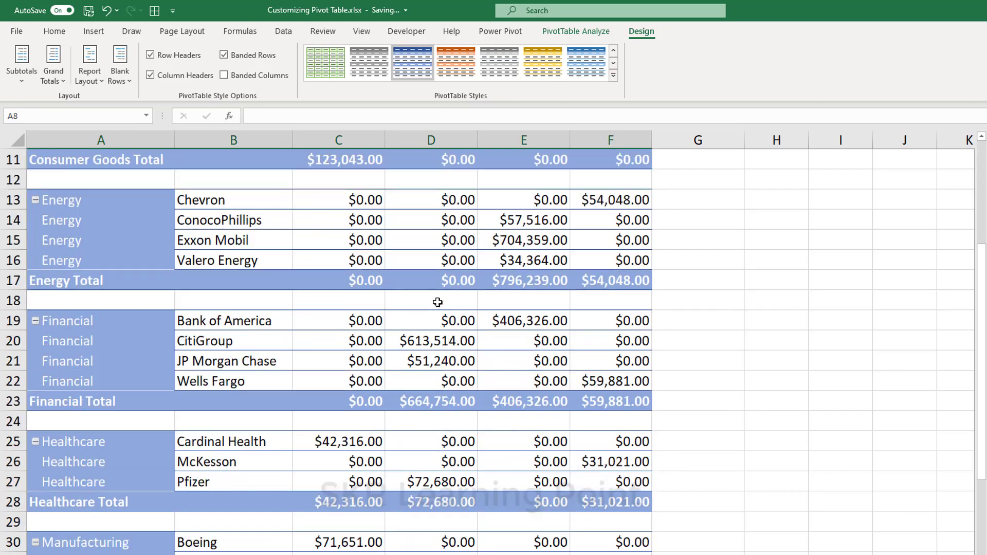
{"action": "left_click", "coordinate": [112, 412]}
{"action": "left_click", "coordinate": [139, 413]}
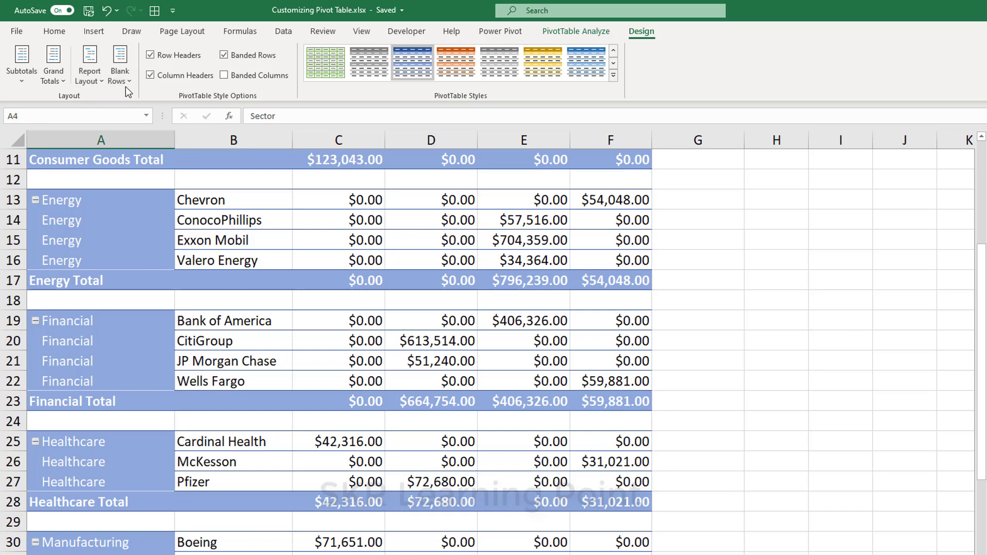
{"action": "left_click", "coordinate": [124, 82]}
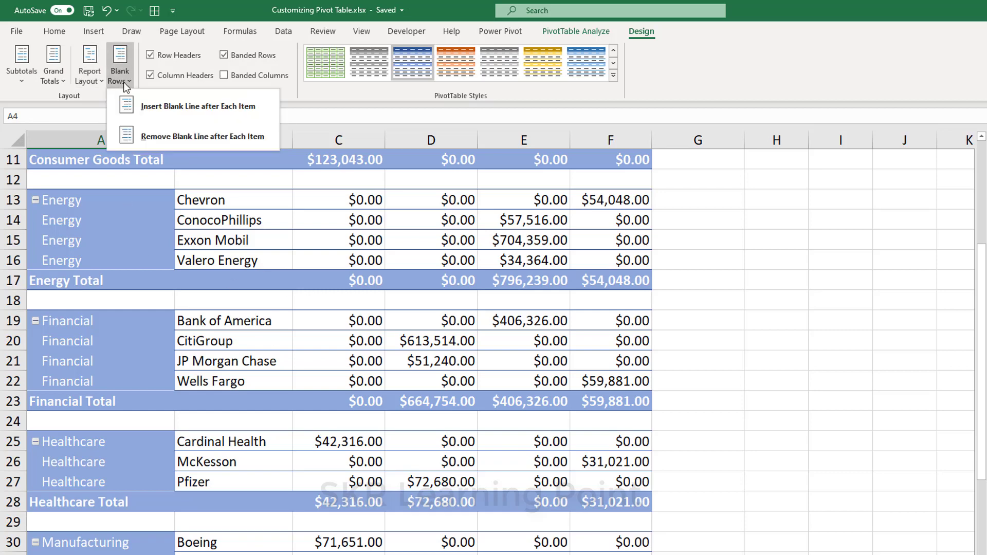
{"action": "left_click", "coordinate": [223, 137]}
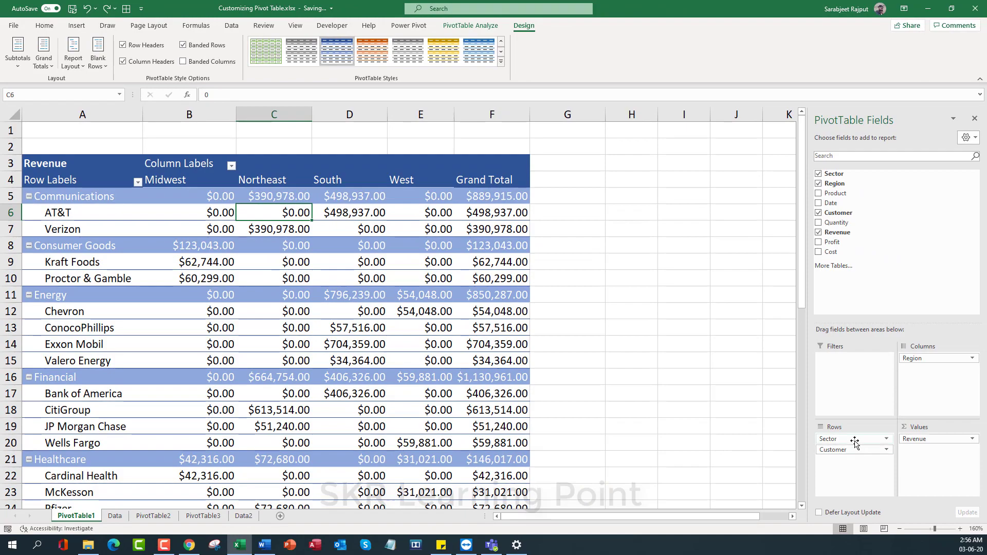
Remove the Sector field from the PivotTable's rows area, leaving only Customer, and look over the customer list.
{"action": "left_click_drag", "start_coordinate": [854, 443], "coordinate": [691, 386]}
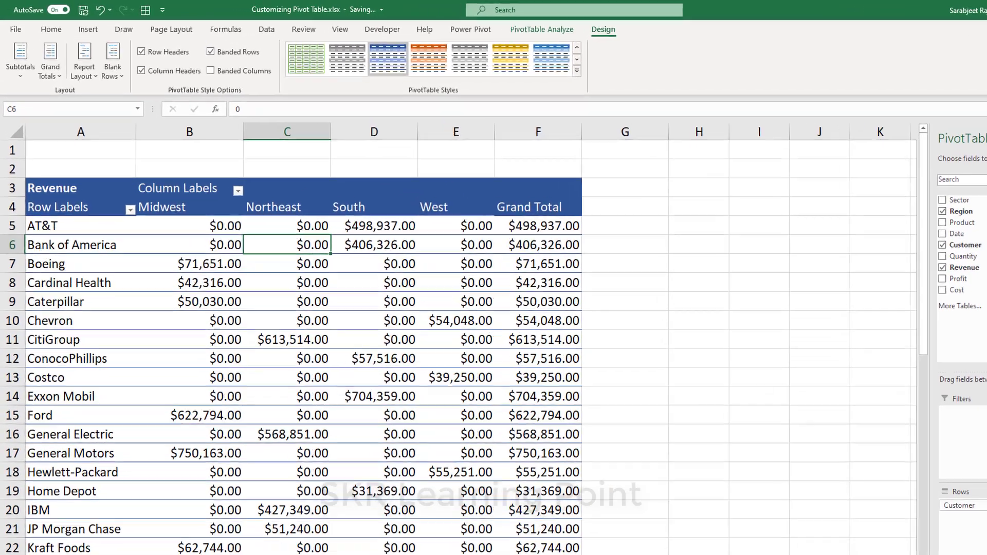
{"action": "scroll", "coordinate": [241, 425], "scroll_direction": "down", "scroll_amount": 5}
{"action": "scroll", "coordinate": [248, 325], "scroll_direction": "up", "scroll_amount": 5}
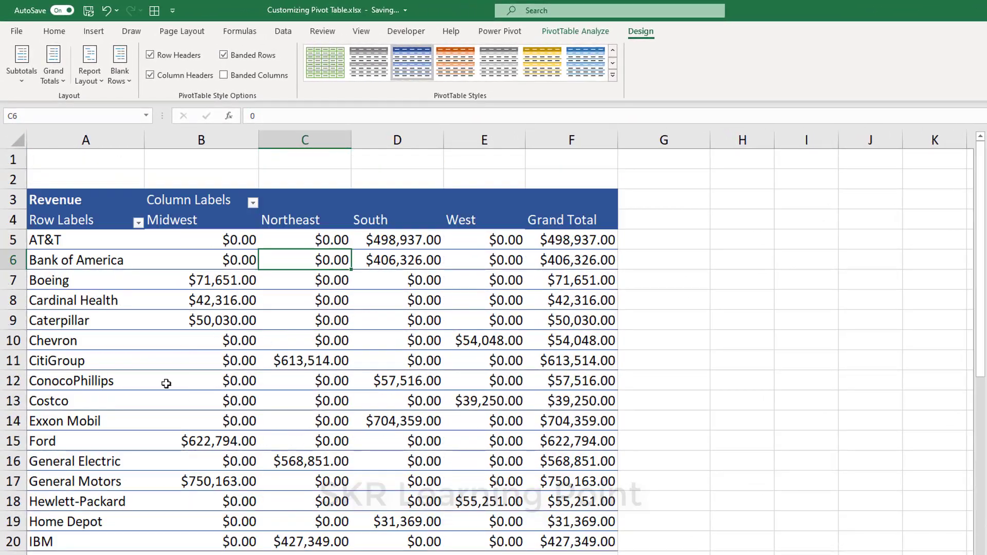
Reapply the blue Medium PivotTable style already in use and create a duplicate of it for editing.
{"action": "mouse_move", "coordinate": [531, 455]}
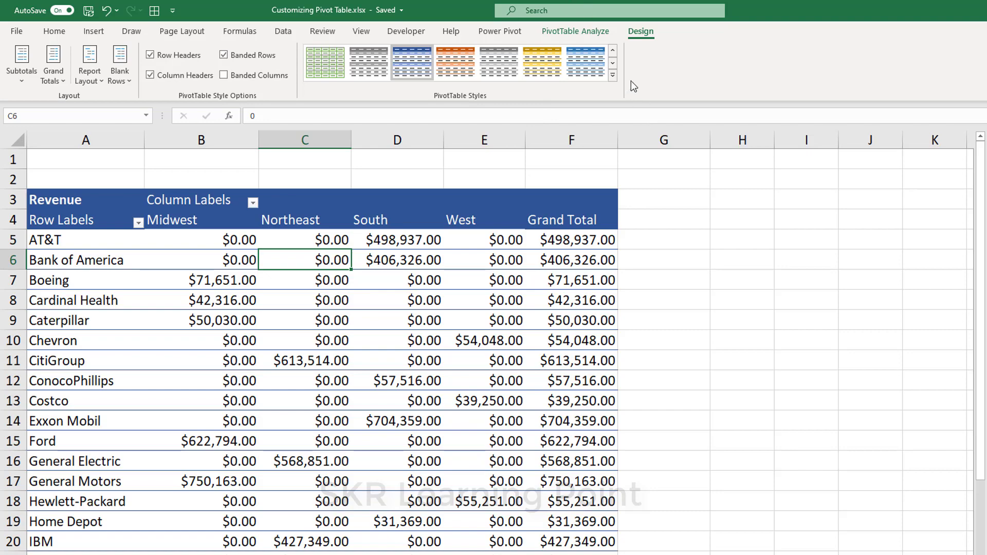
{"action": "left_click", "coordinate": [616, 75]}
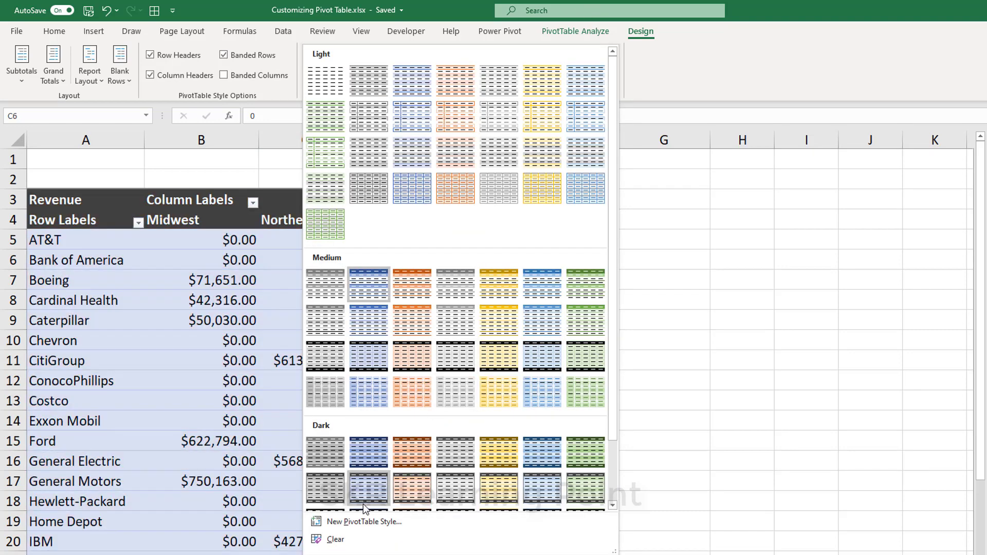
{"action": "left_click", "coordinate": [368, 297]}
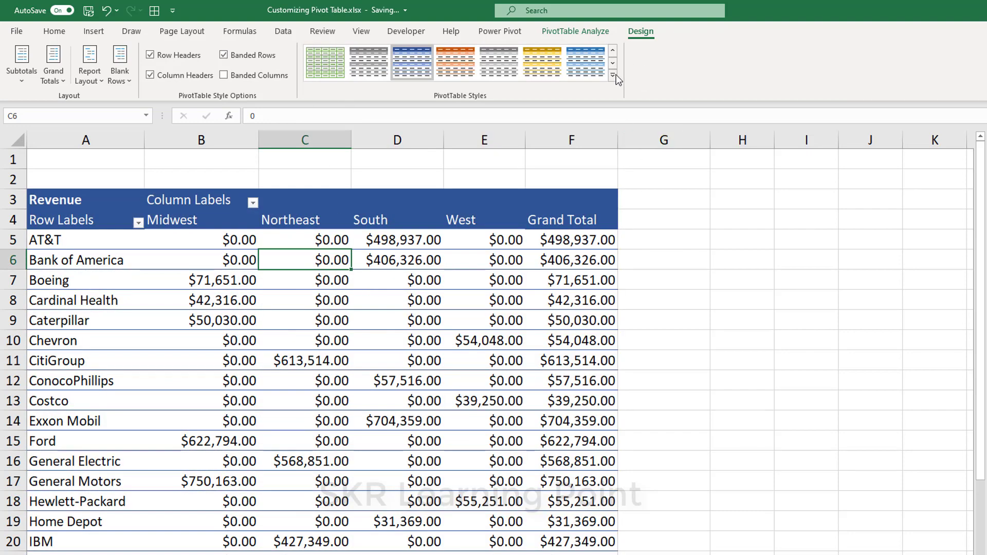
{"action": "left_click", "coordinate": [613, 75]}
{"action": "right_click", "coordinate": [364, 294]}
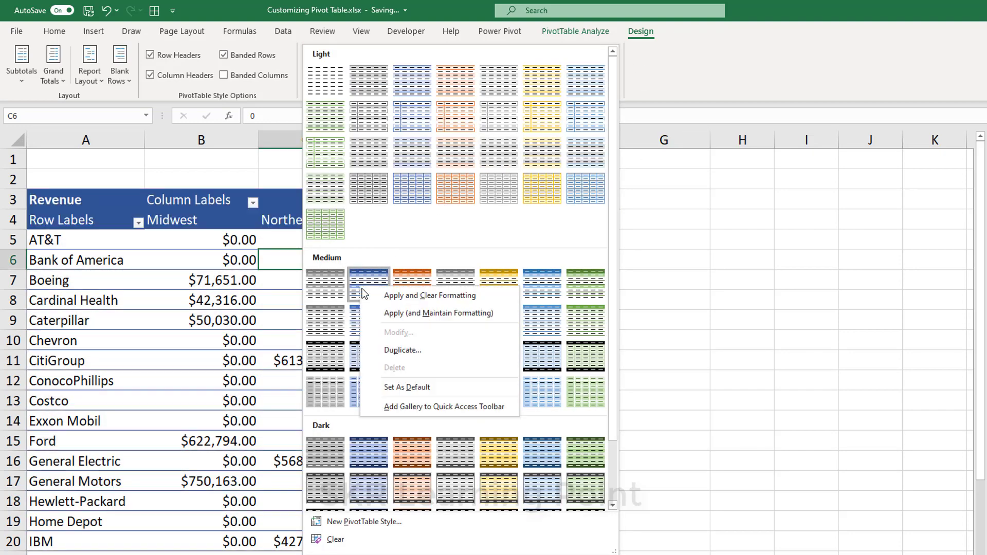
{"action": "right_click", "coordinate": [362, 271]}
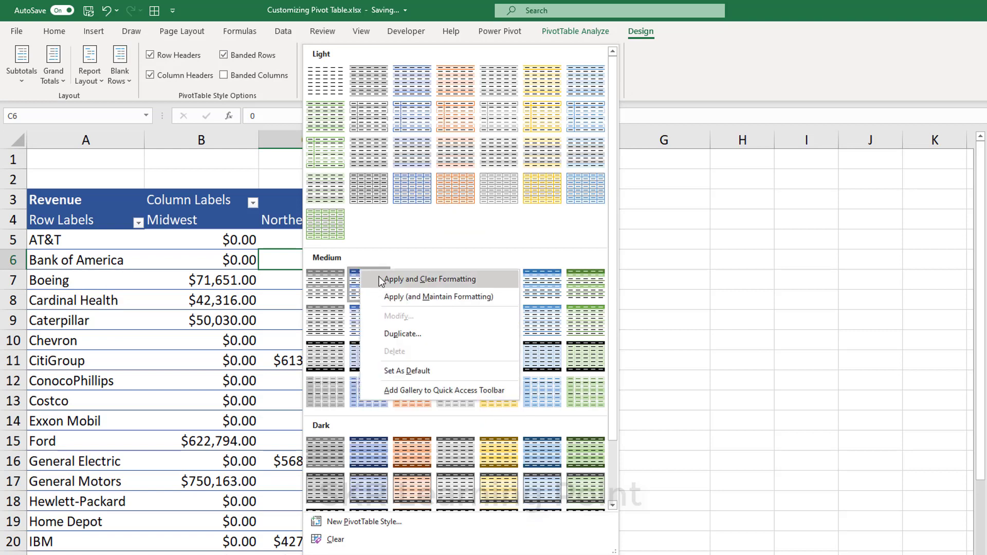
{"action": "left_click", "coordinate": [402, 334]}
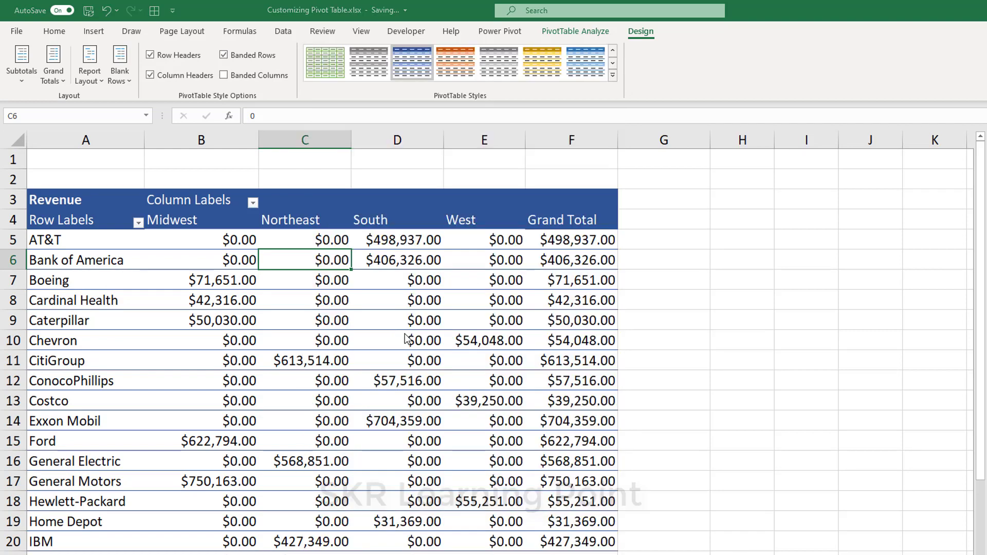
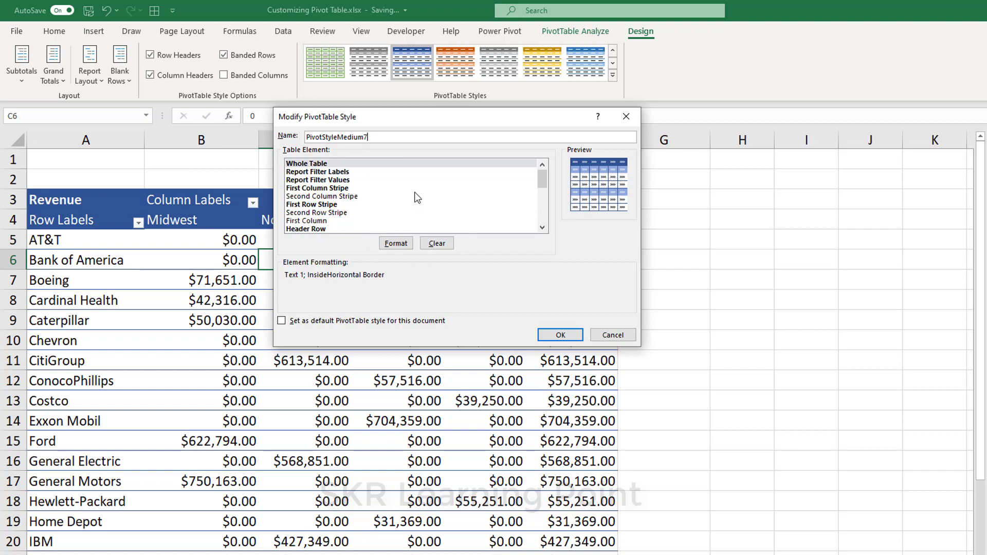
Set the stripe size of the duplicated style's First Row Stripe element to 3.
{"action": "left_click", "coordinate": [311, 205]}
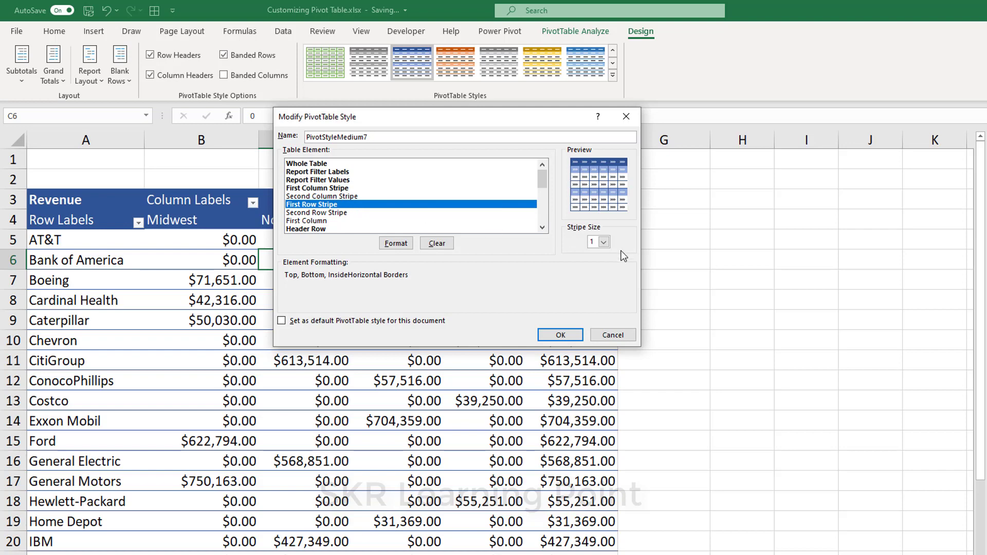
{"action": "left_click", "coordinate": [605, 242]}
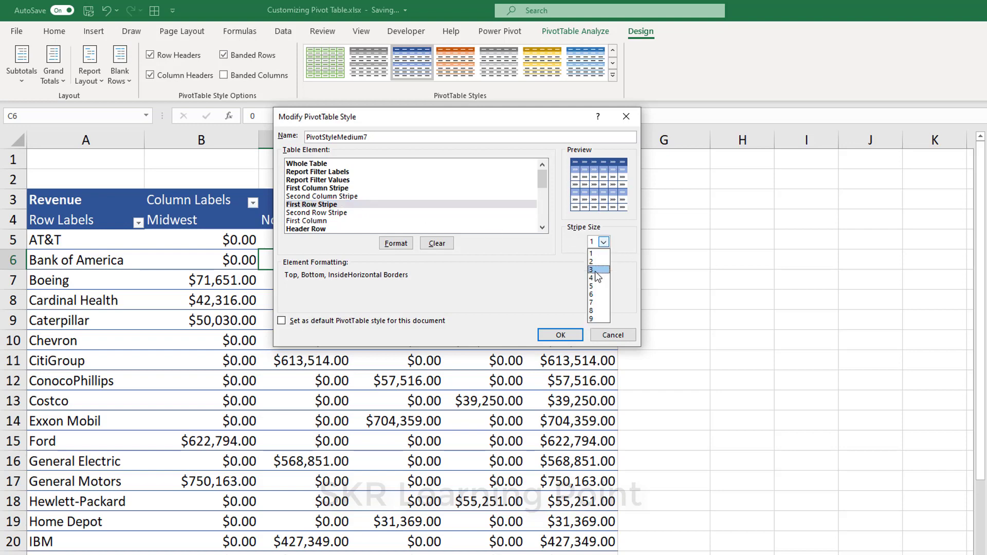
{"action": "left_click", "coordinate": [599, 268]}
Give the First Row Stripe element the lightest green background fill.
{"action": "left_click", "coordinate": [335, 205]}
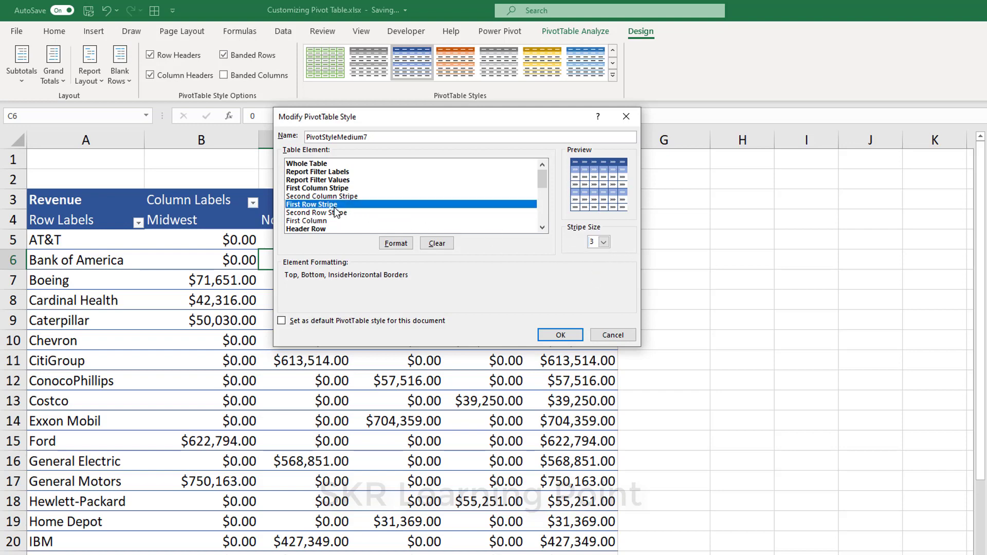
{"action": "left_click", "coordinate": [399, 244]}
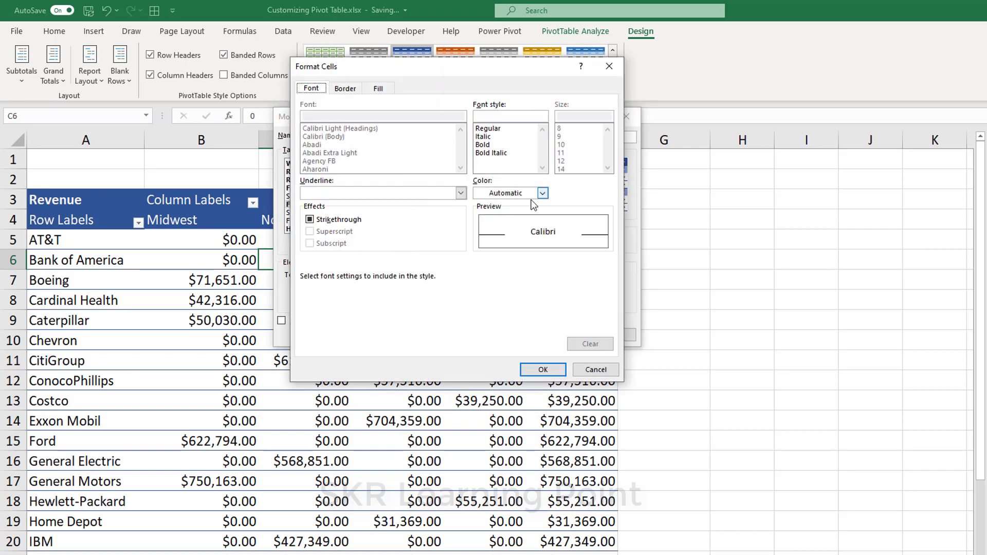
{"action": "left_click", "coordinate": [376, 89]}
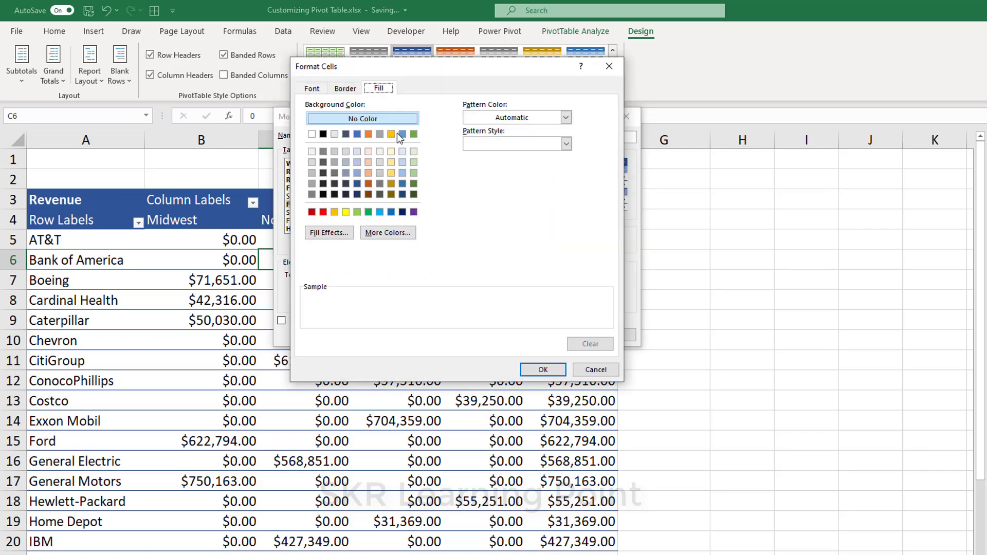
{"action": "left_click", "coordinate": [413, 151]}
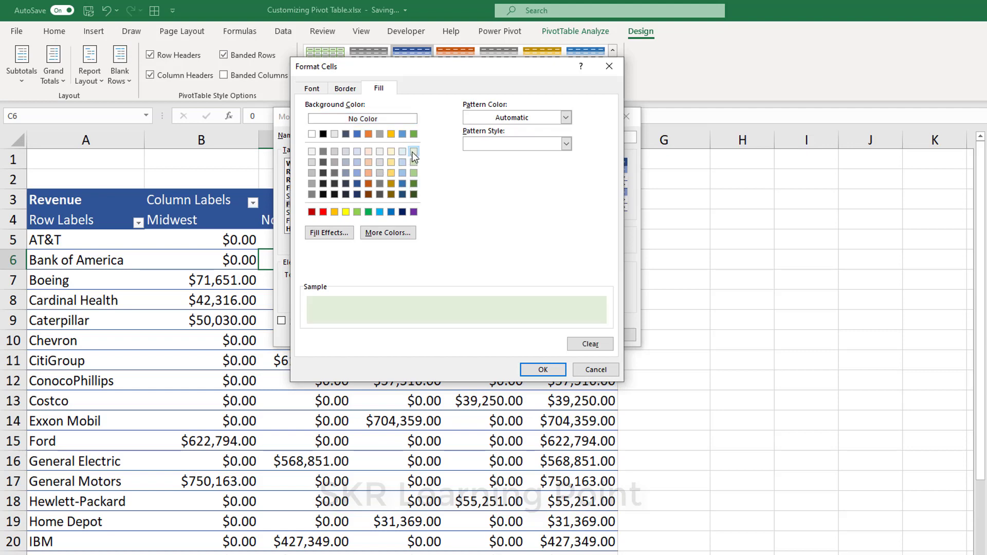
{"action": "left_click", "coordinate": [530, 374]}
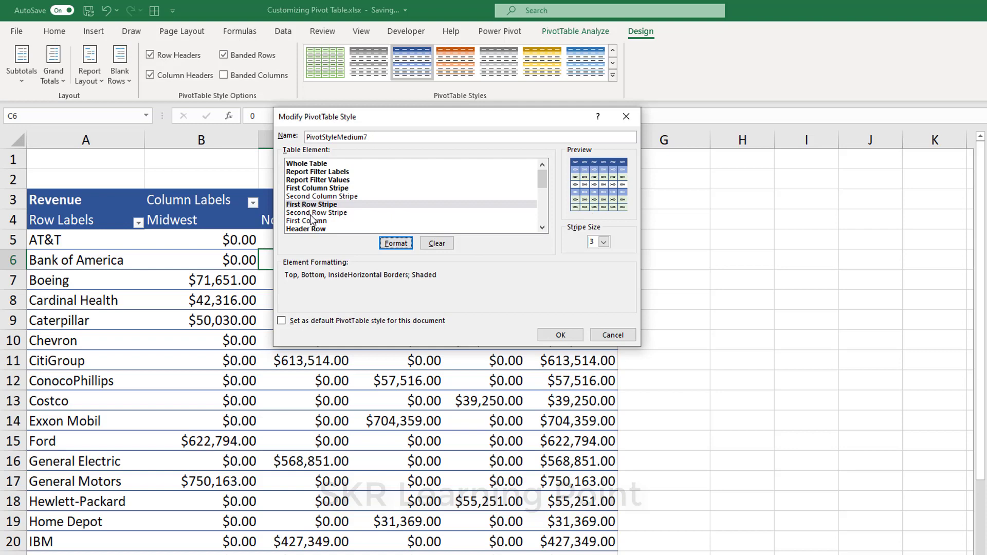
Try to save the duplicated style under the name PivotStyleMedium7.
{"action": "left_click", "coordinate": [561, 334]}
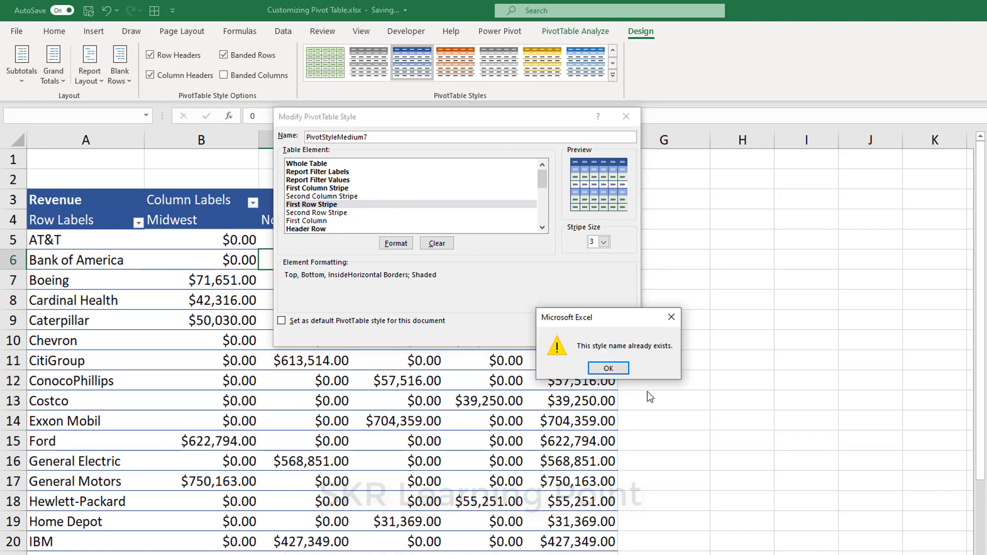
{"action": "left_click", "coordinate": [622, 369]}
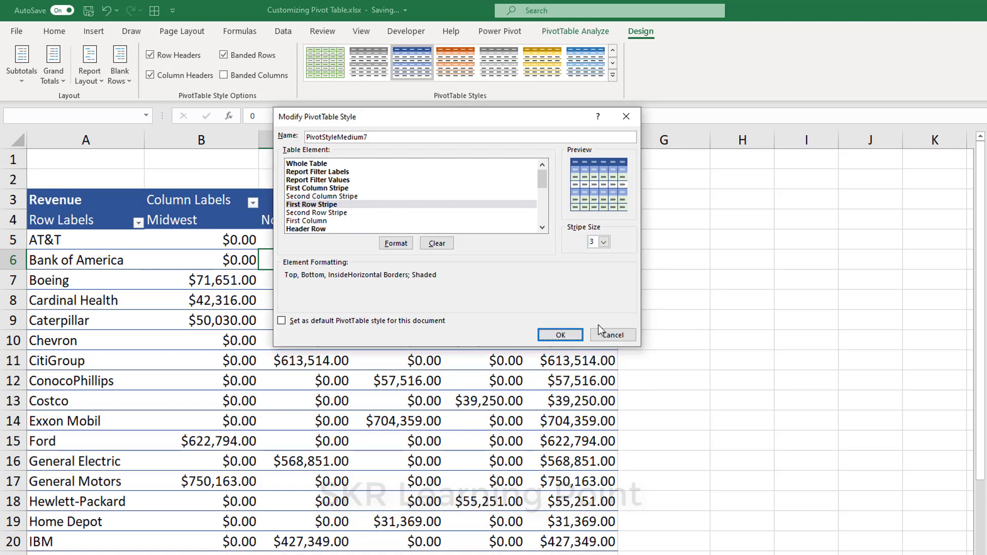
{"action": "left_click", "coordinate": [598, 242]}
{"action": "left_click", "coordinate": [524, 281]}
{"action": "left_click", "coordinate": [315, 205]}
{"action": "left_click", "coordinate": [560, 337]}
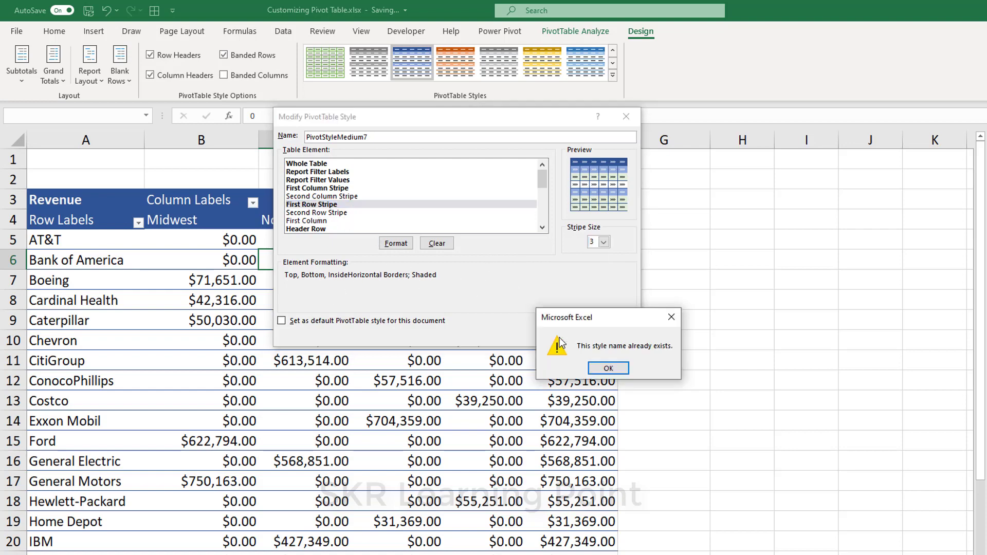
{"action": "left_click", "coordinate": [609, 368]}
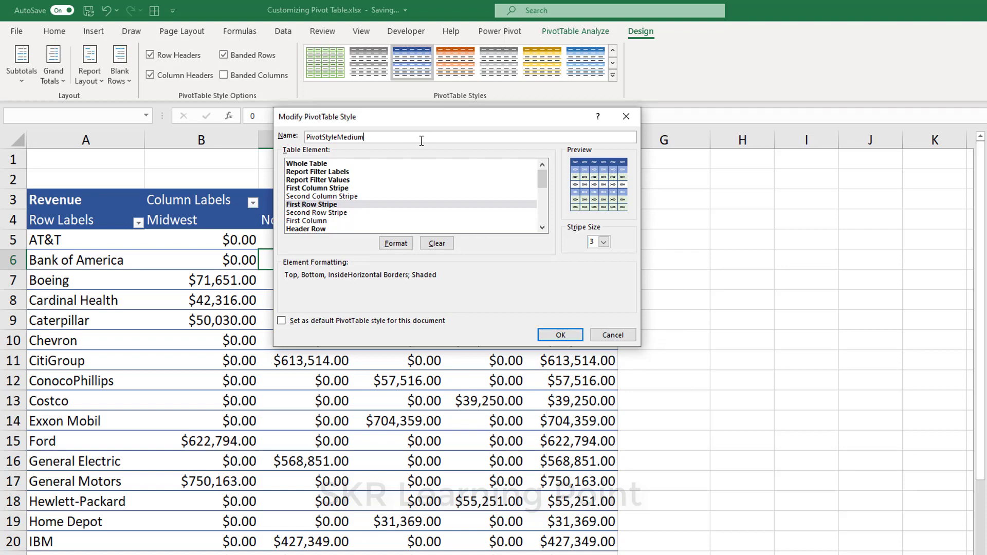
Replace the duplicated style's name with one not already in use and save the style.
{"action": "double_click", "coordinate": [422, 141]}
{"action": "key", "text": "shift+Right"}
{"action": "key", "text": "shift+Right"}
{"action": "key", "text": "shift+Right"}
{"action": "key", "text": "shift+Right"}
{"action": "key", "text": "End"}
{"action": "key", "text": "shift+Home"}
{"action": "key", "text": "BackSpace"}
{"action": "left_click", "coordinate": [561, 335]}
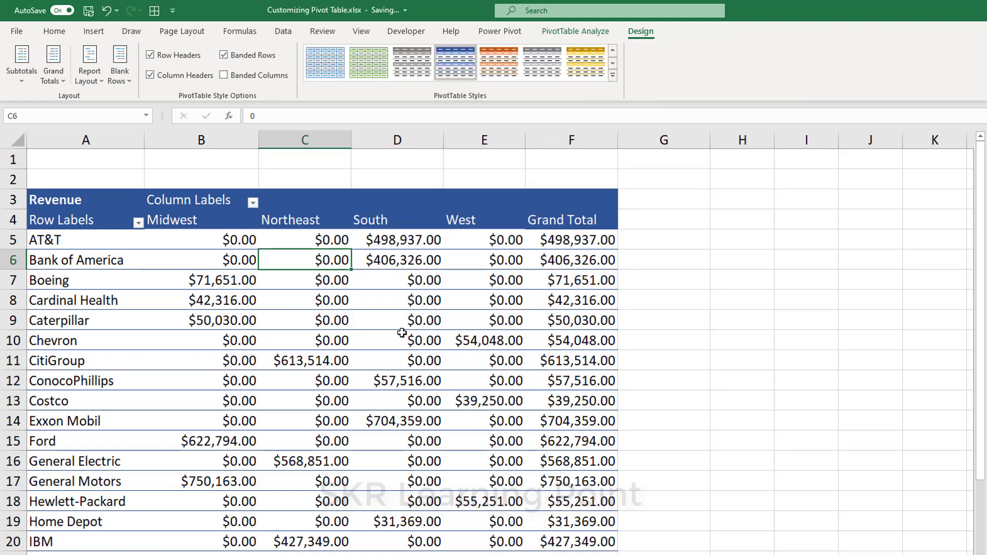
Apply the custom duplicated style to the PivotTable and check its green row banding on the customer labels.
{"action": "left_click", "coordinate": [613, 76]}
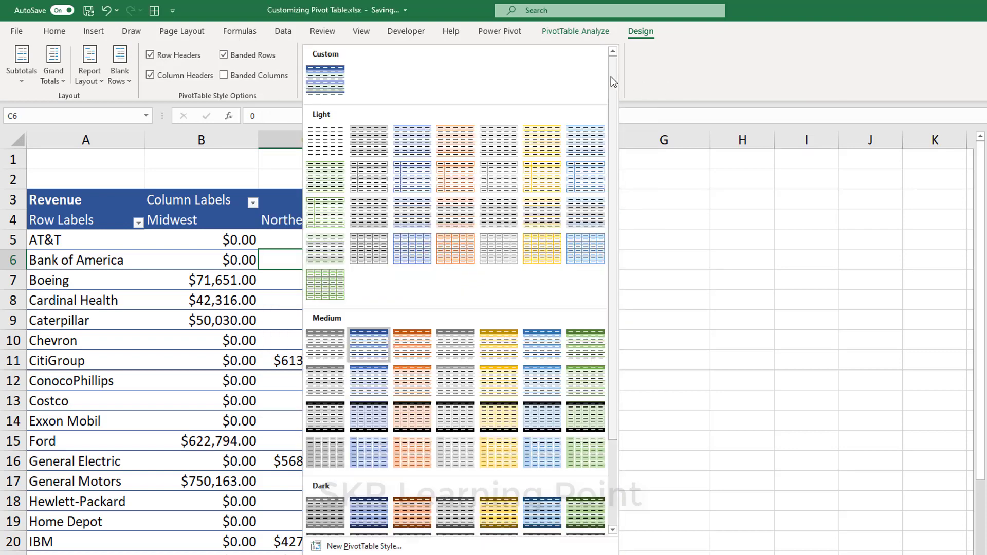
{"action": "left_click", "coordinate": [326, 80]}
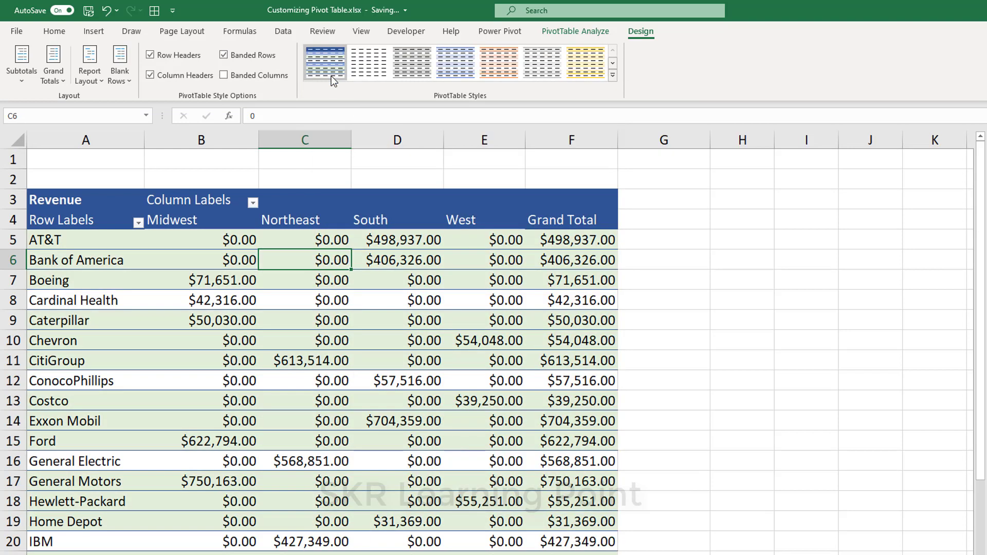
{"action": "left_click", "coordinate": [104, 321]}
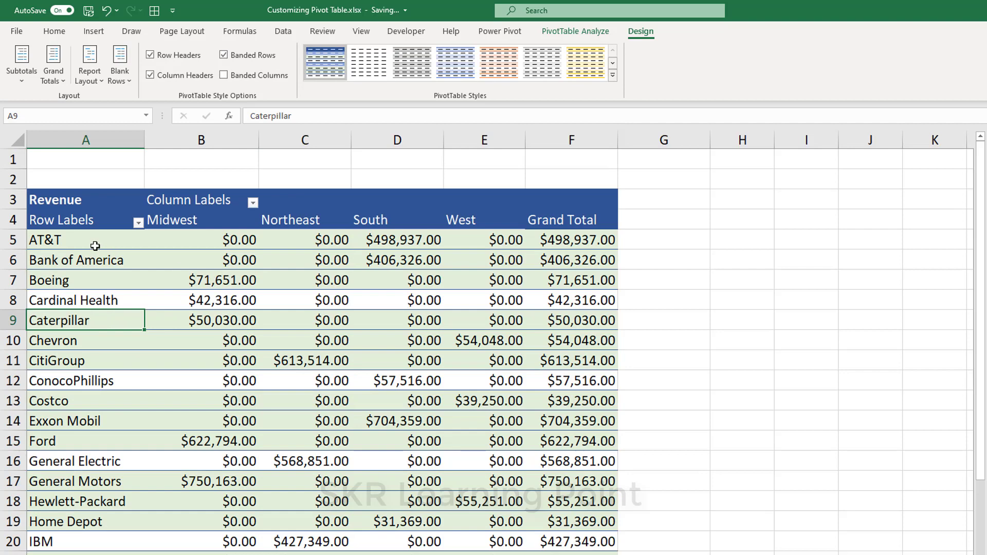
{"action": "left_click_drag", "start_coordinate": [94, 247], "coordinate": [89, 280]}
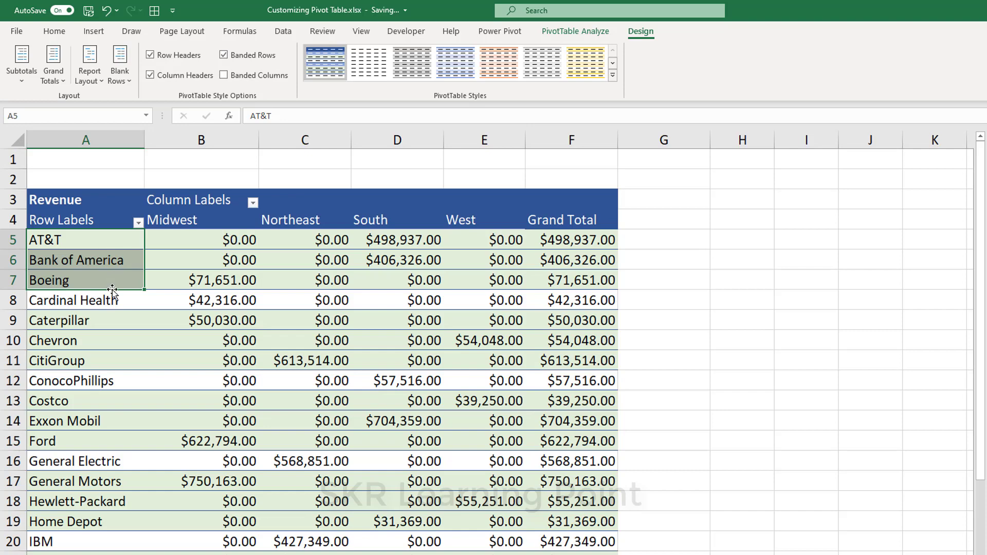
{"action": "mouse_move", "coordinate": [90, 307]}
{"action": "left_mouse_down"}
{"action": "mouse_move", "coordinate": [88, 363]}
{"action": "mouse_move", "coordinate": [92, 342]}
{"action": "left_mouse_up"}
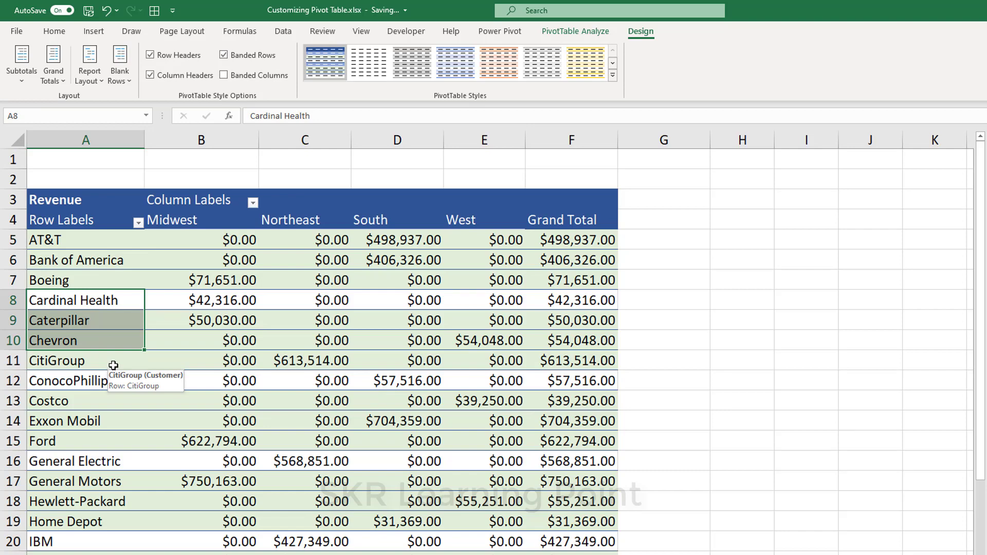
Modify the custom PivotTable style, setting the Second Row Stripe element's stripe size to 3.
{"action": "left_click", "coordinate": [613, 75]}
{"action": "right_click", "coordinate": [329, 87]}
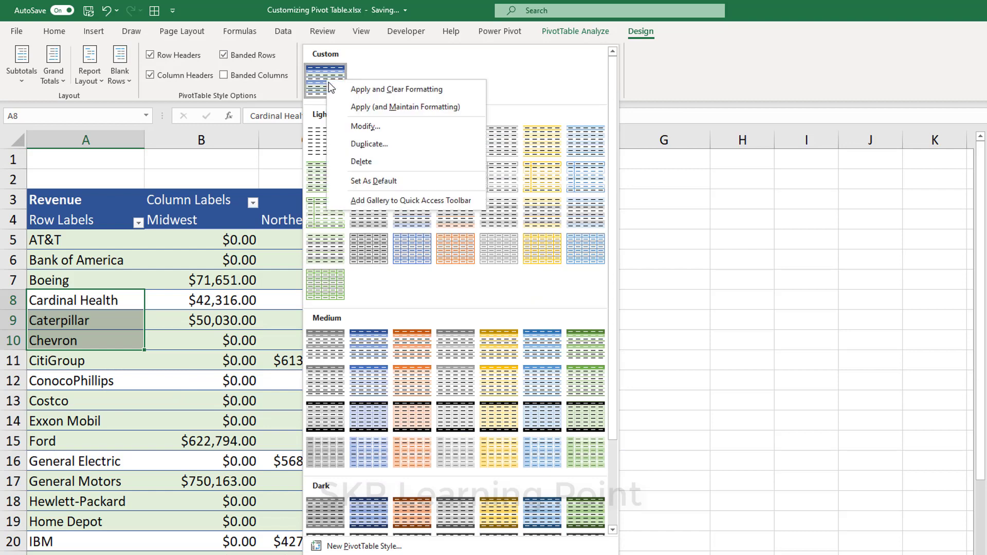
{"action": "left_click", "coordinate": [380, 127]}
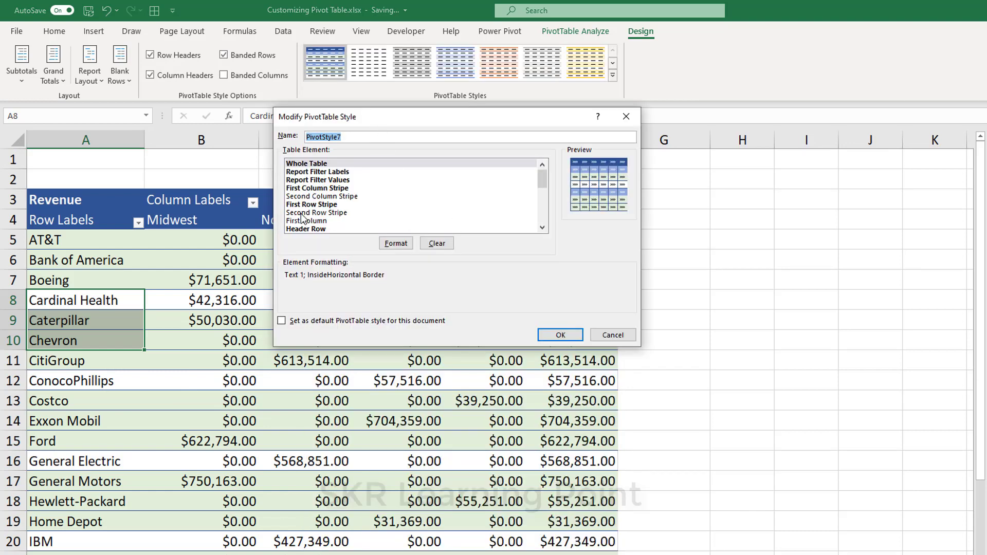
{"action": "left_click", "coordinate": [302, 213]}
{"action": "left_click", "coordinate": [605, 244]}
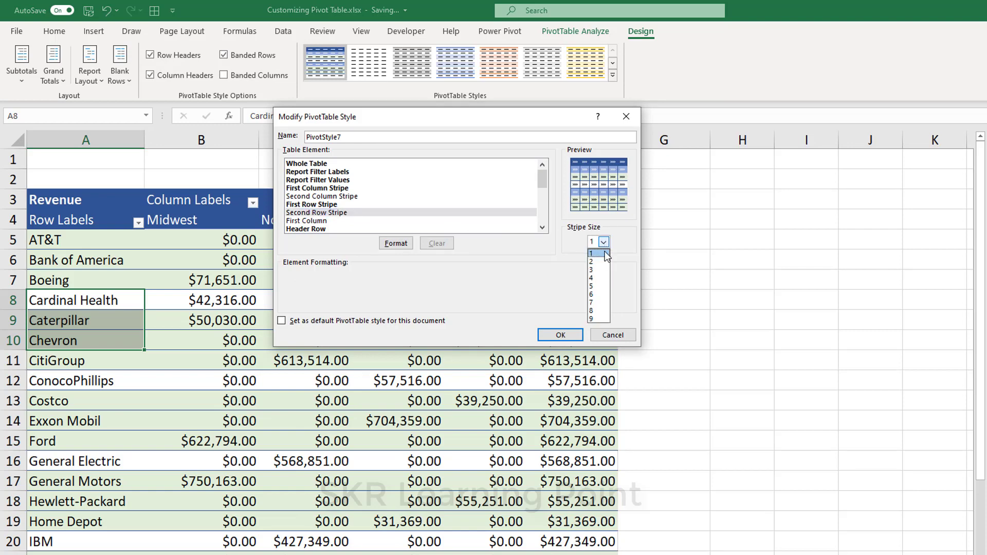
{"action": "left_click", "coordinate": [596, 269]}
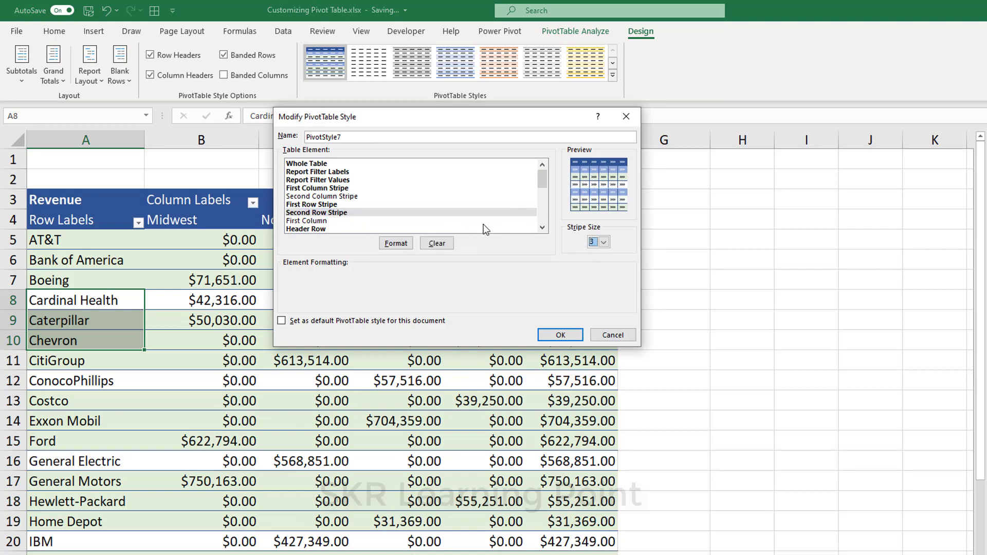
Format the Second Row Stripe element with no background color and save the modified style.
{"action": "left_click", "coordinate": [392, 242]}
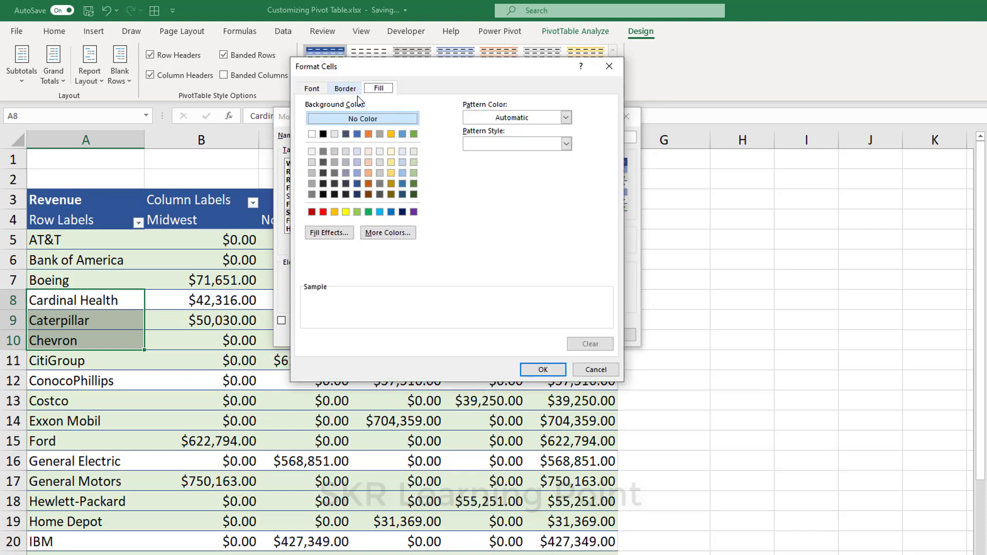
{"action": "left_click", "coordinate": [360, 124]}
{"action": "left_click", "coordinate": [544, 370]}
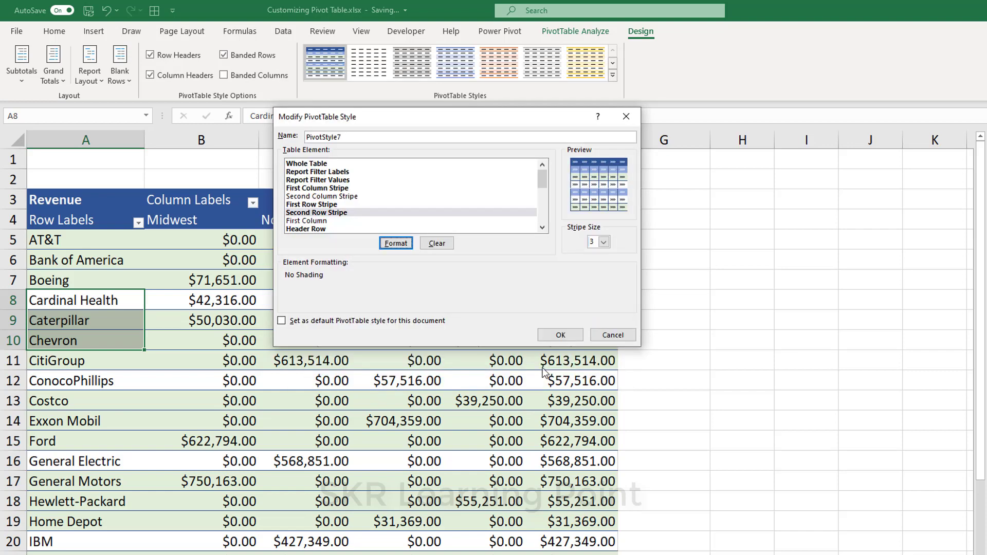
{"action": "left_click", "coordinate": [561, 335]}
{"action": "left_click", "coordinate": [381, 338]}
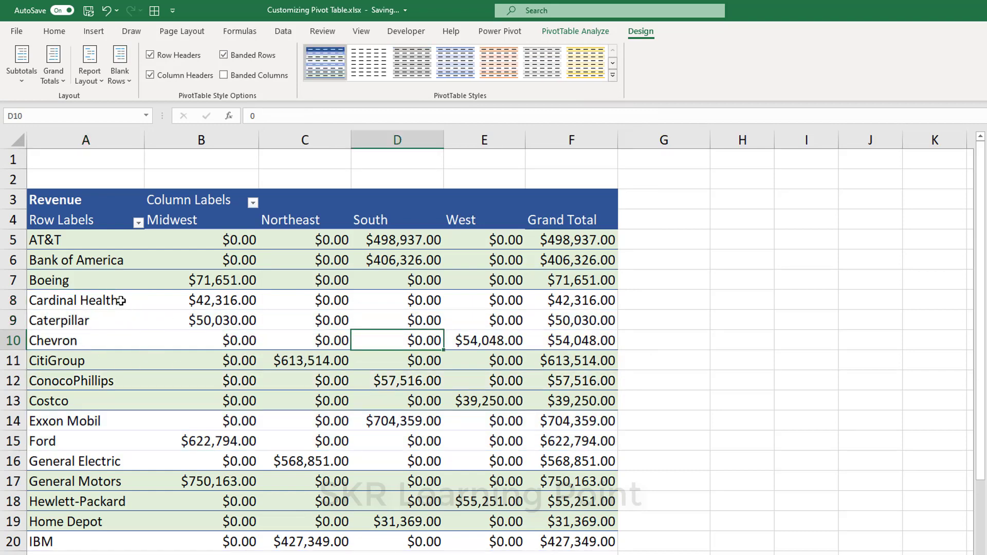
Inspect the row banding across the PivotTable and preview other styles in the style gallery without applying one.
{"action": "mouse_move", "coordinate": [126, 243]}
{"action": "left_mouse_down"}
{"action": "mouse_move", "coordinate": [113, 360]}
{"action": "mouse_move", "coordinate": [113, 346]}
{"action": "left_mouse_up"}
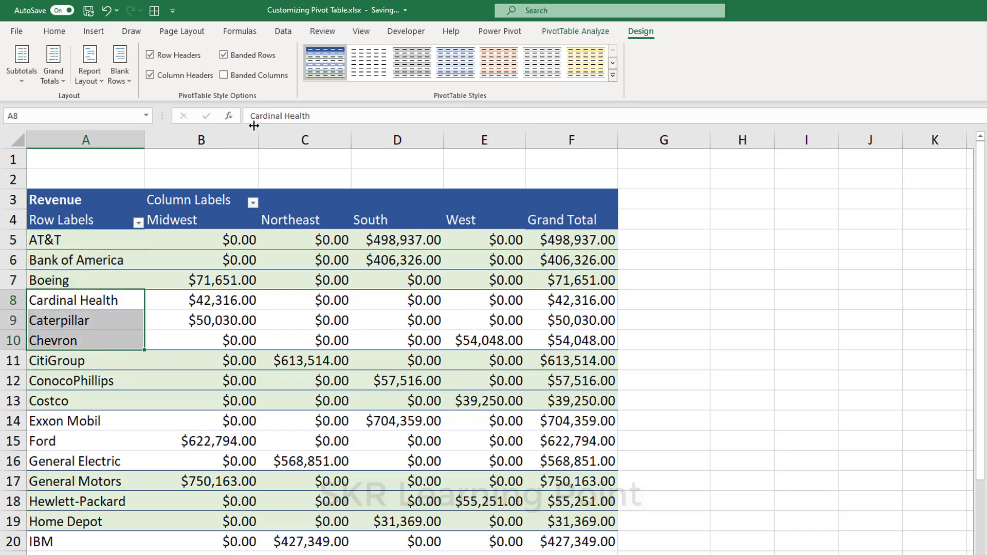
{"action": "left_click", "coordinate": [255, 322]}
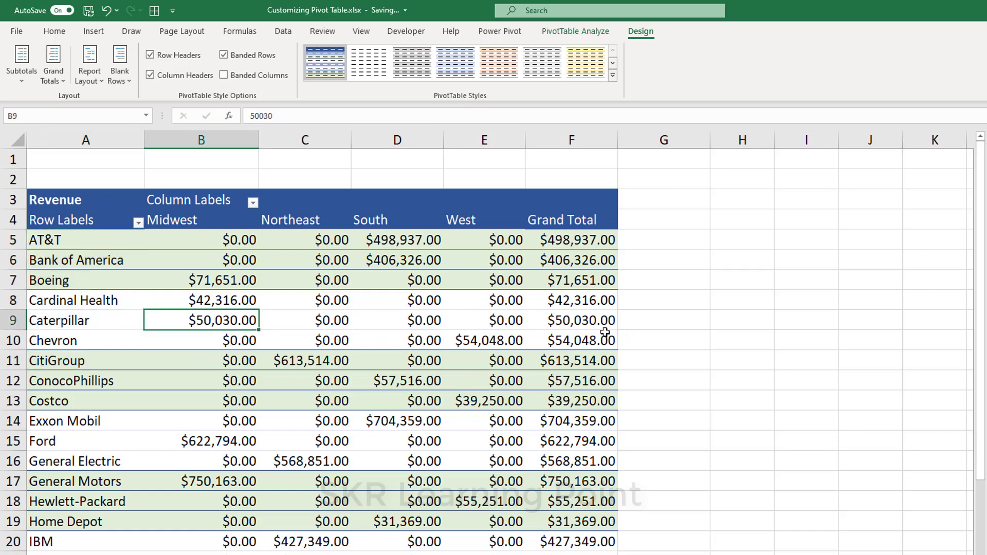
{"action": "scroll", "coordinate": [601, 335], "scroll_direction": "down", "scroll_amount": 2}
{"action": "scroll", "coordinate": [599, 336], "scroll_direction": "up", "scroll_amount": 2}
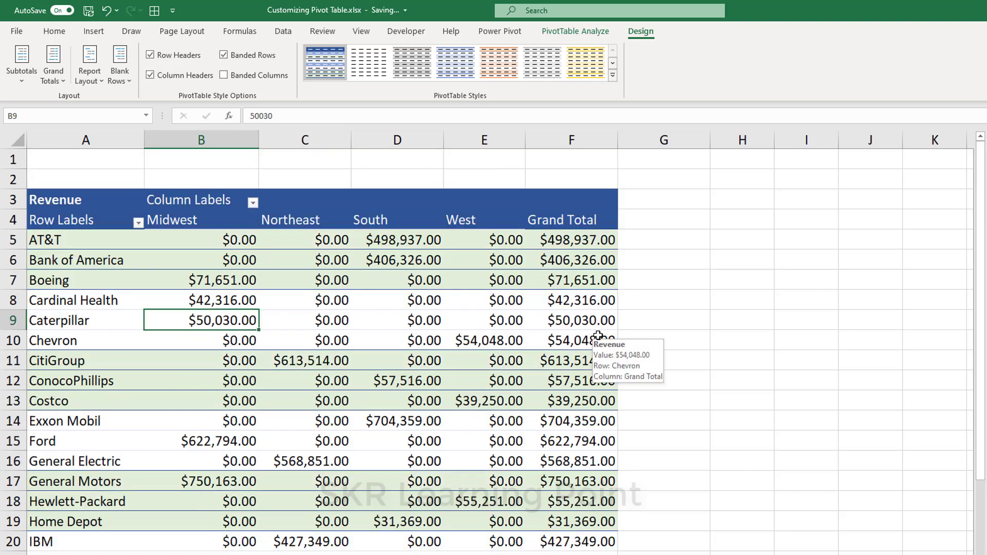
{"action": "left_click", "coordinate": [613, 75]}
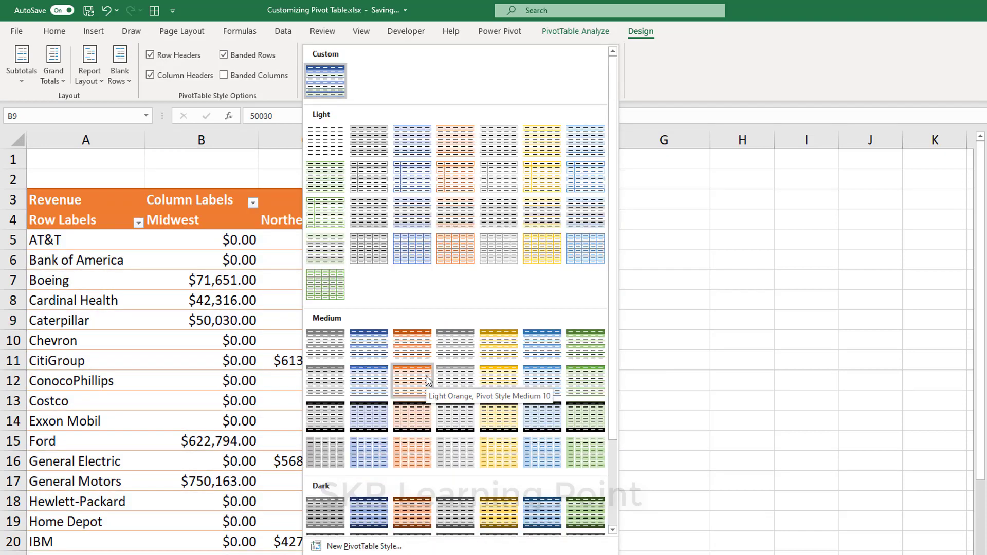
{"action": "left_click", "coordinate": [216, 392]}
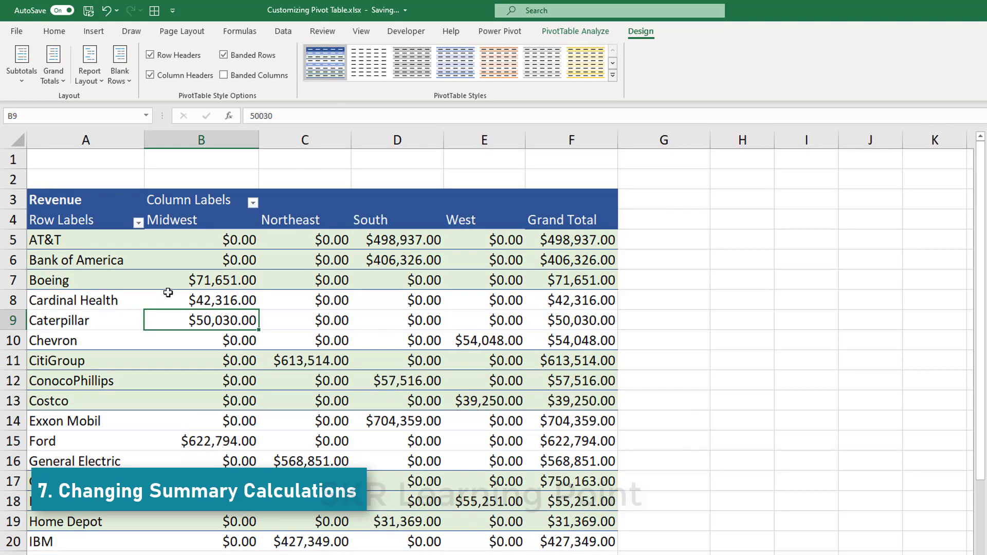
{"action": "left_click_drag", "start_coordinate": [211, 235], "coordinate": [514, 538]}
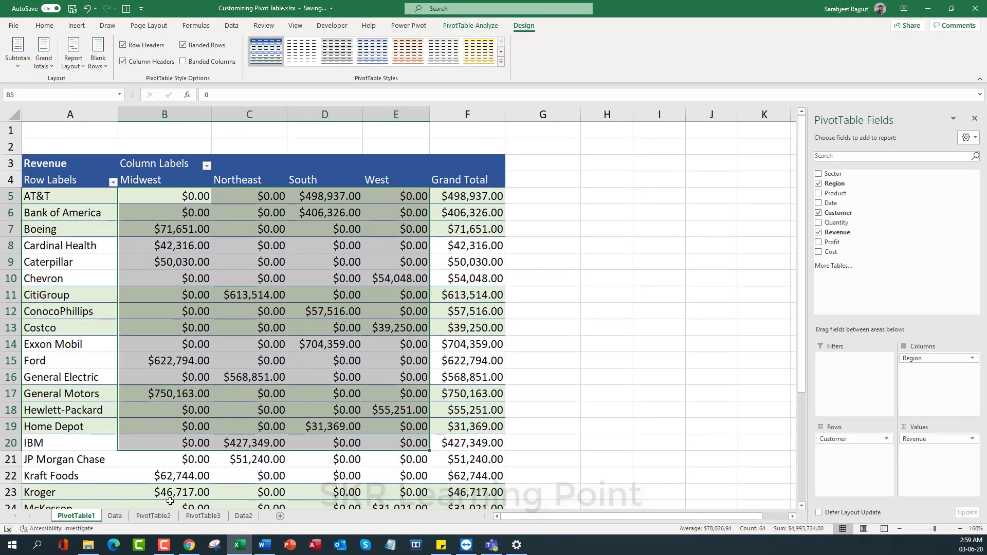
Build the empty PivotTable on the PivotTable2 sheet with Market as rows and Revenue as values.
{"action": "left_click", "coordinate": [154, 515]}
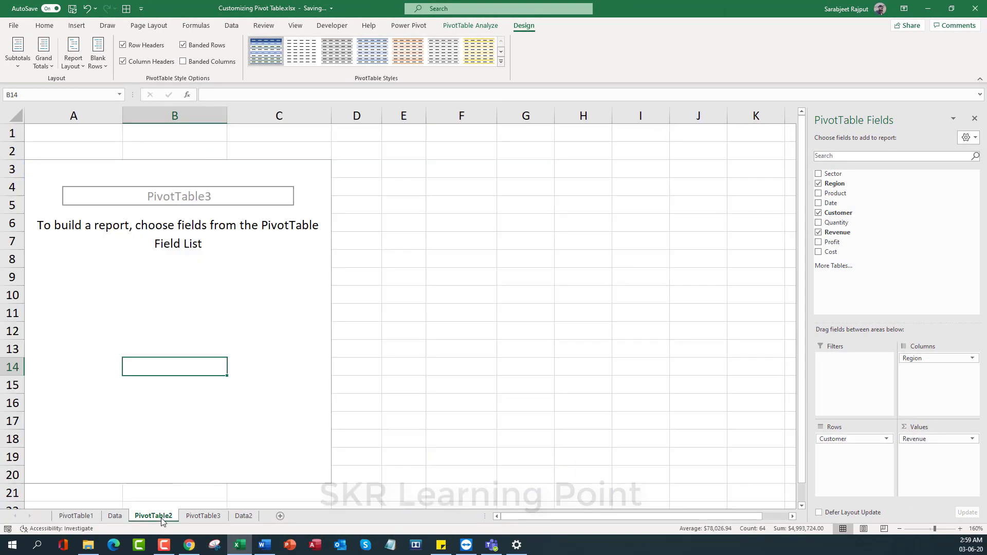
{"action": "left_click", "coordinate": [238, 304]}
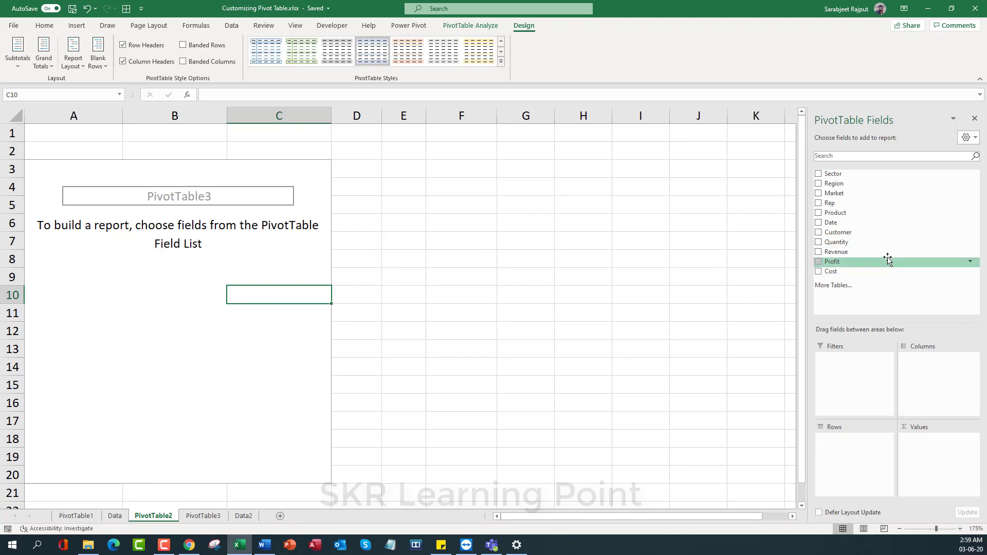
{"action": "key", "text": "alt+Tab"}
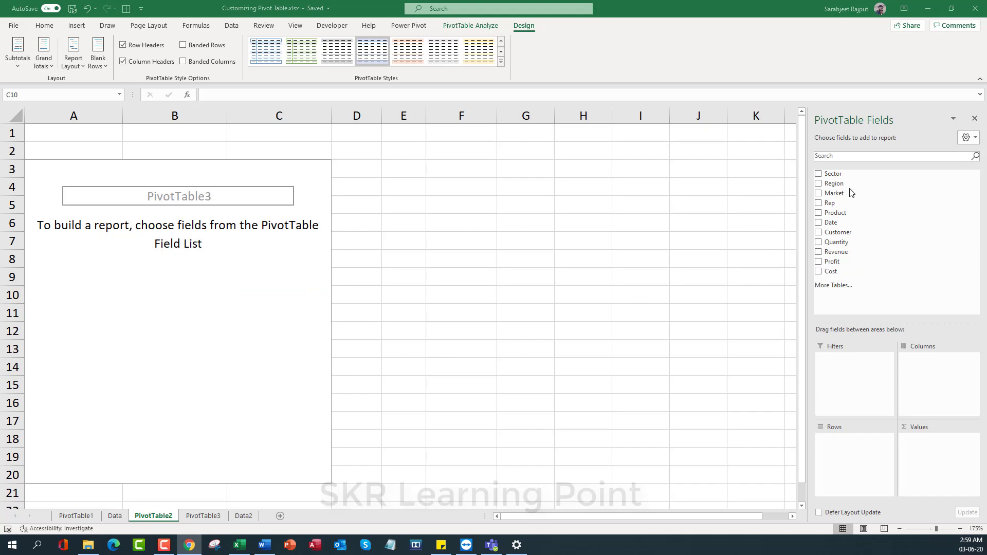
{"action": "left_click_drag", "start_coordinate": [833, 193], "coordinate": [843, 446]}
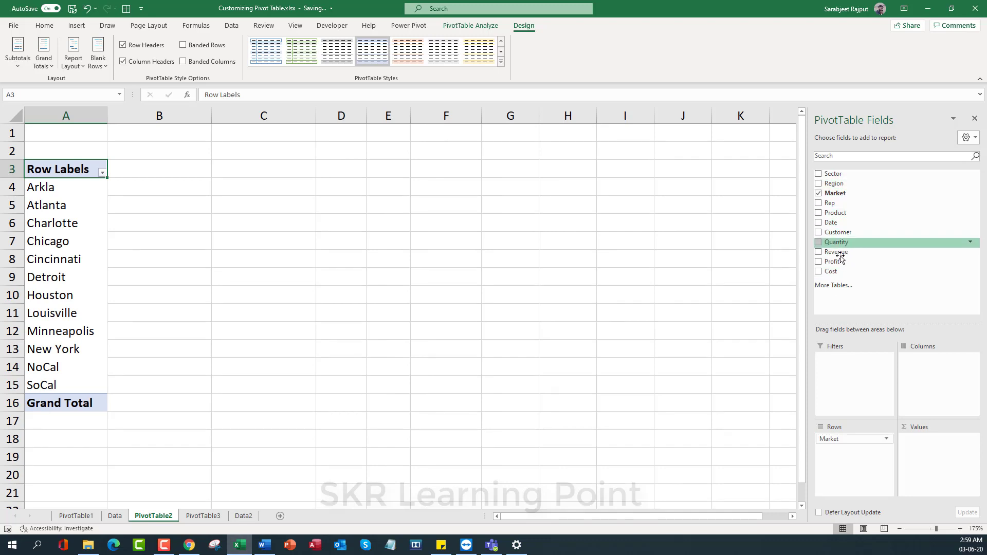
{"action": "left_click_drag", "start_coordinate": [841, 257], "coordinate": [941, 465]}
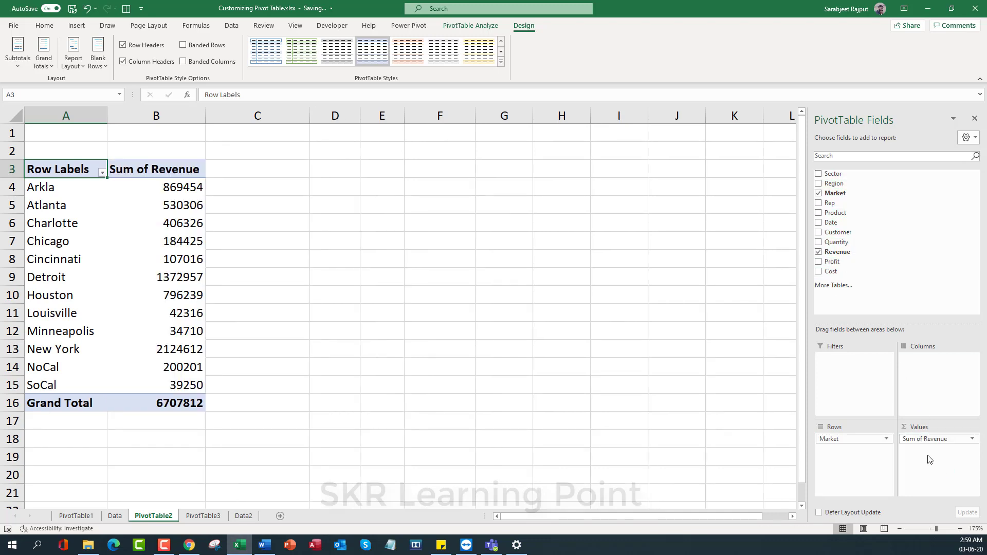
Examine the revenue values of all markets and the grand total in the new PivotTable.
{"action": "left_click_drag", "start_coordinate": [190, 186], "coordinate": [176, 388]}
{"action": "left_click_drag", "start_coordinate": [186, 189], "coordinate": [184, 386]}
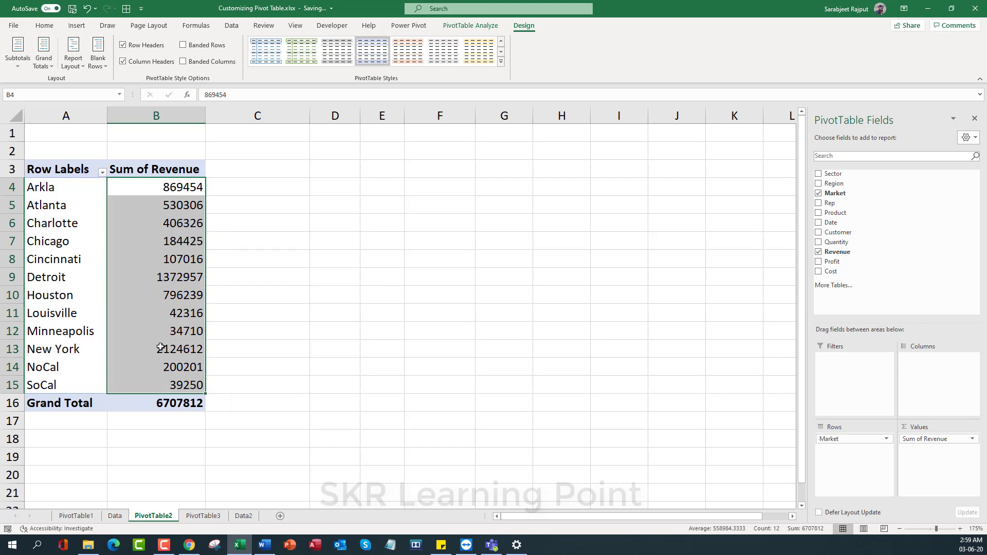
{"action": "left_click", "coordinate": [154, 405]}
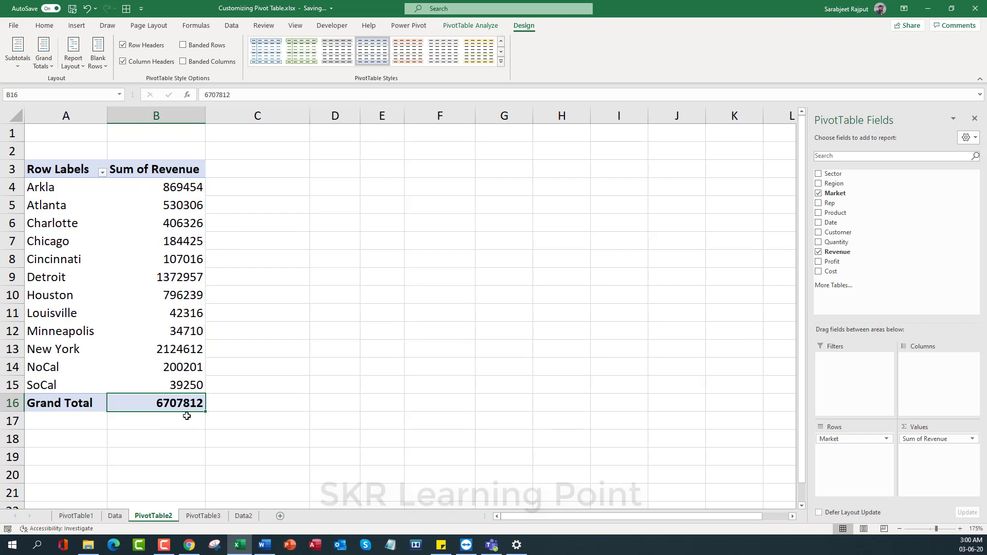
Select all Revenue figures on the Data2 sheet, I2 to I564, to check their sum against the PivotTable.
{"action": "left_click", "coordinate": [244, 516]}
{"action": "left_click", "coordinate": [366, 327]}
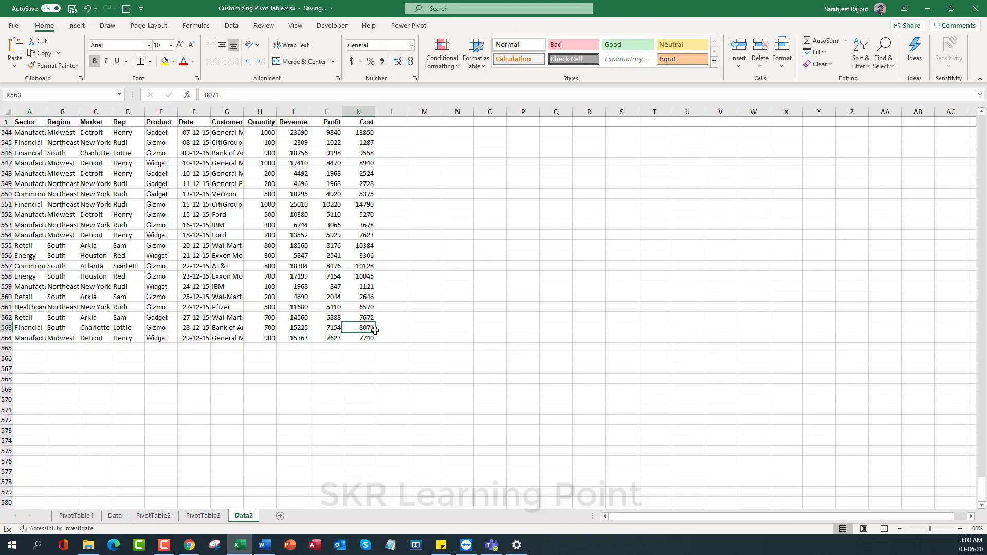
{"action": "key", "text": "Down"}
{"action": "key", "text": "Left"}
{"action": "key", "text": "Left"}
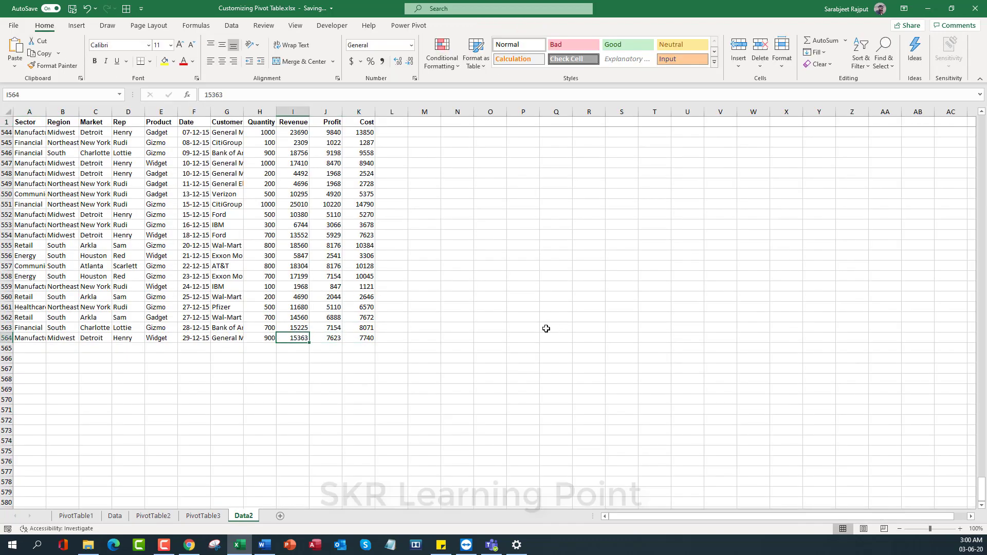
{"action": "key", "text": "ctrl+shift+Up"}
{"action": "key", "text": "shift+Down"}
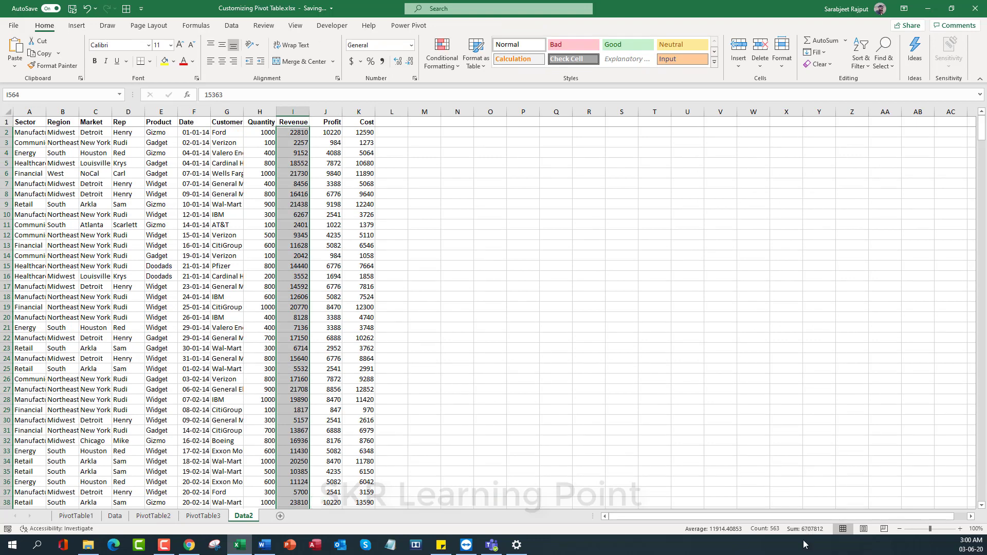
{"action": "mouse_move", "coordinate": [804, 513]}
{"action": "left_mouse_down"}
{"action": "mouse_move", "coordinate": [791, 535]}
{"action": "mouse_move", "coordinate": [809, 539]}
{"action": "left_mouse_up"}
Back on the PivotTable2 sheet, select the market revenue values in B4:B15 and view the available Summarize Values By calculations.
{"action": "left_click", "coordinate": [153, 516]}
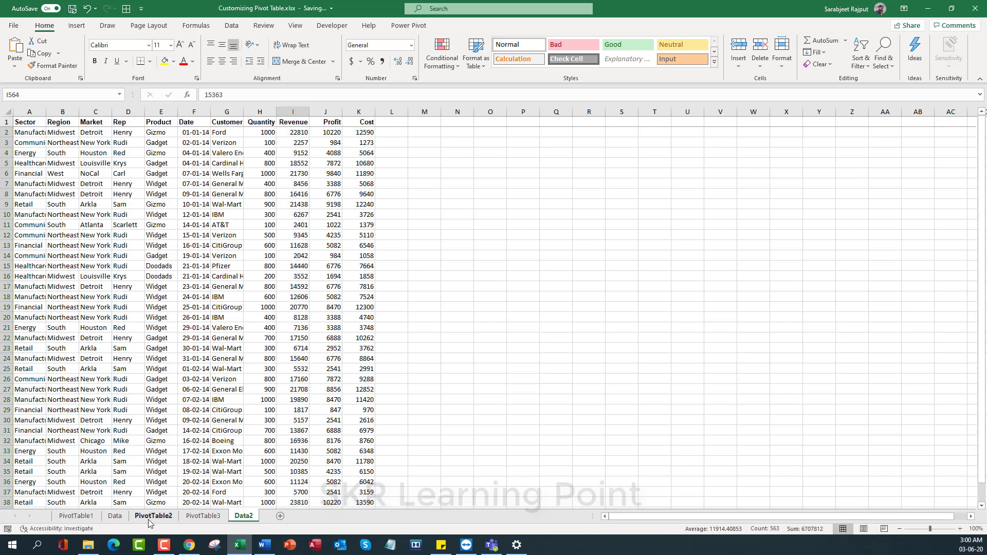
{"action": "left_click_drag", "start_coordinate": [168, 384], "coordinate": [167, 384]}
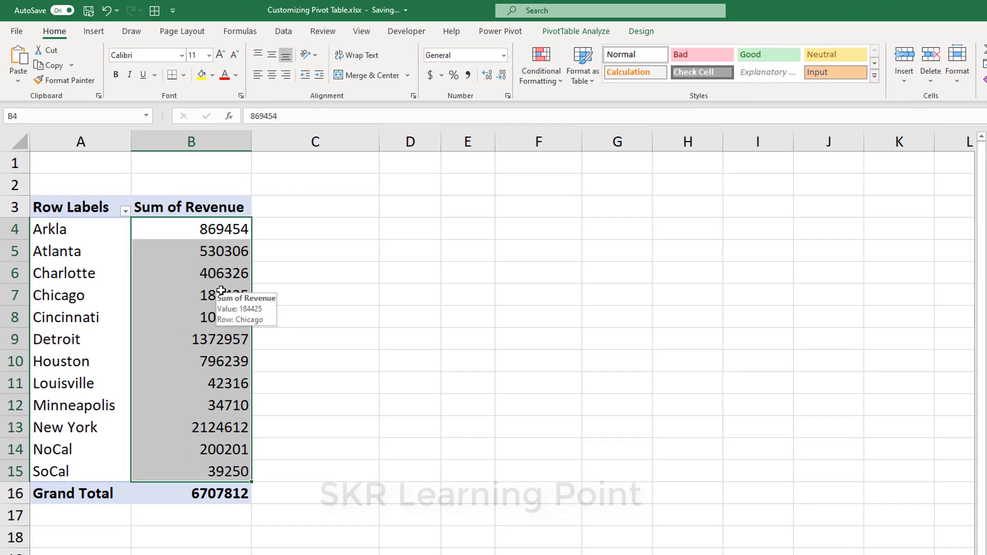
{"action": "right_click", "coordinate": [222, 281]}
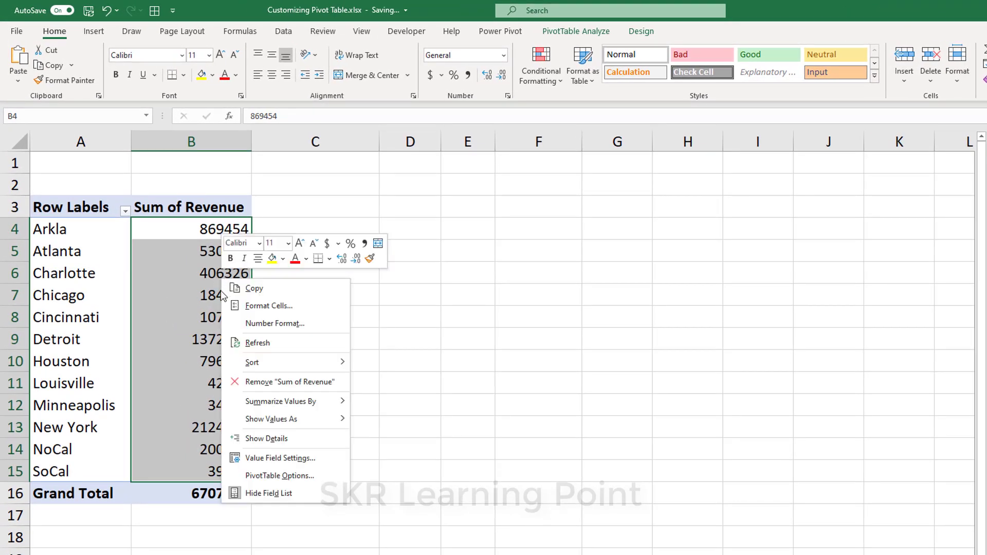
{"action": "mouse_move", "coordinate": [243, 409]}
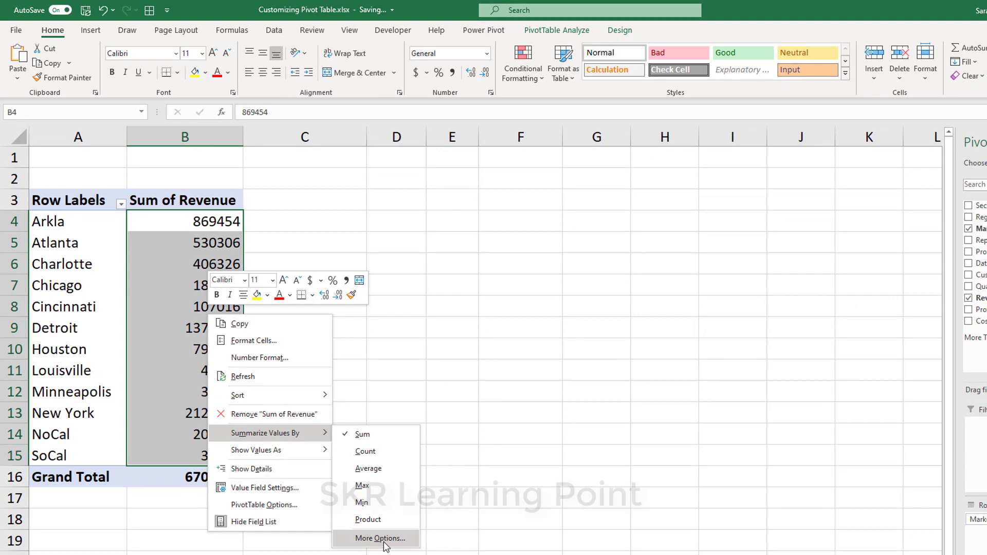
{"action": "left_click", "coordinate": [382, 540]}
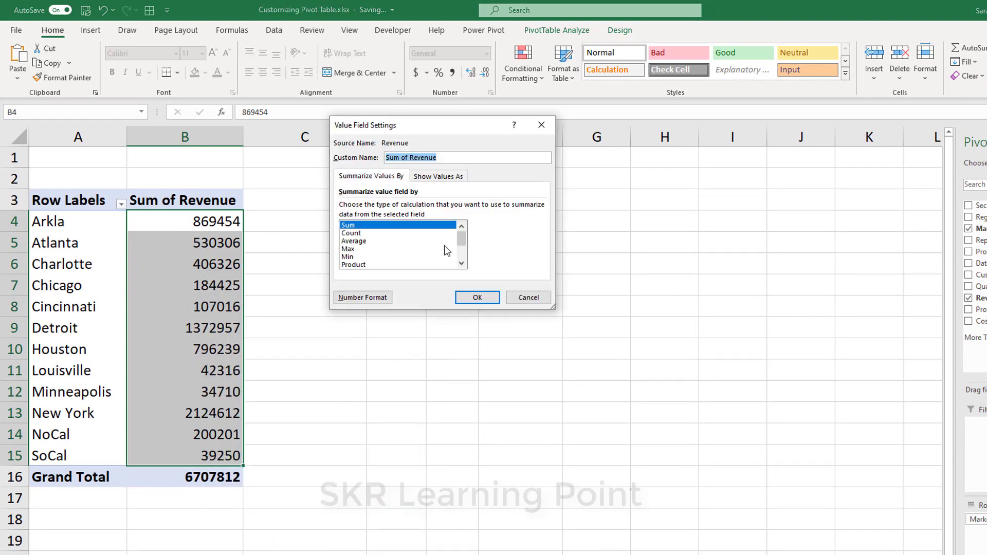
{"action": "left_click", "coordinate": [541, 124]}
Change the Revenue value field in the PivotTable to summarize by Count and view the result for Arkla.
{"action": "right_click", "coordinate": [174, 287]}
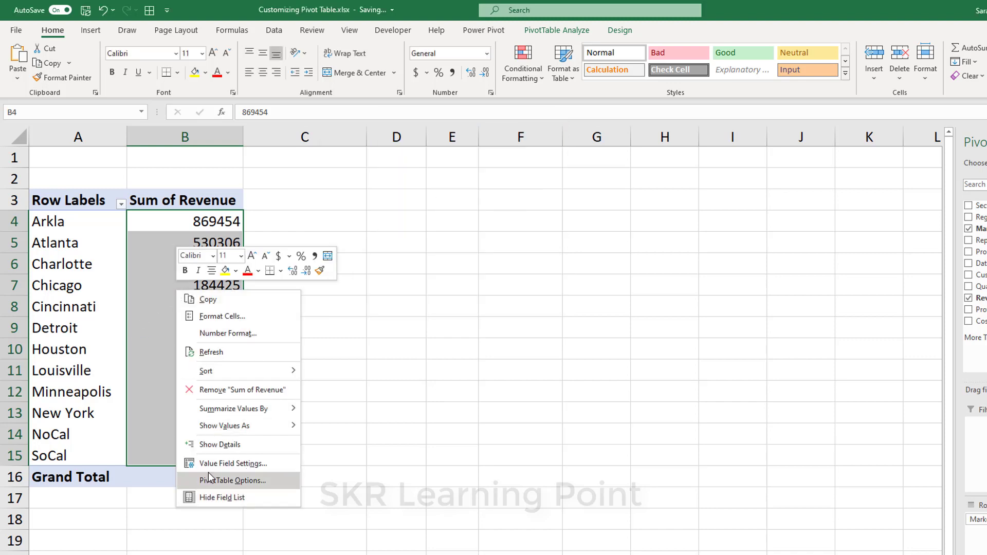
{"action": "left_click", "coordinate": [261, 463]}
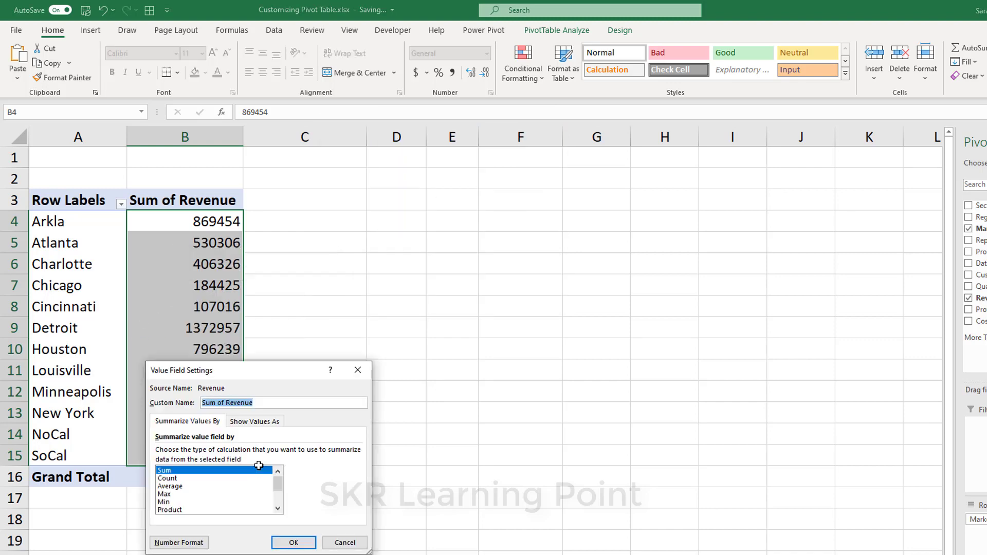
{"action": "left_click_drag", "start_coordinate": [268, 371], "coordinate": [521, 248]}
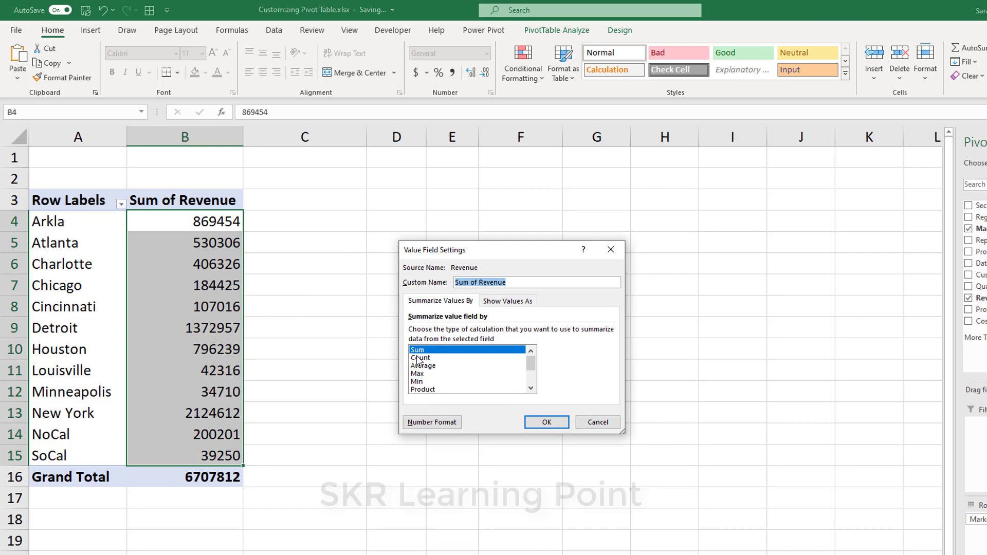
{"action": "left_click", "coordinate": [420, 358]}
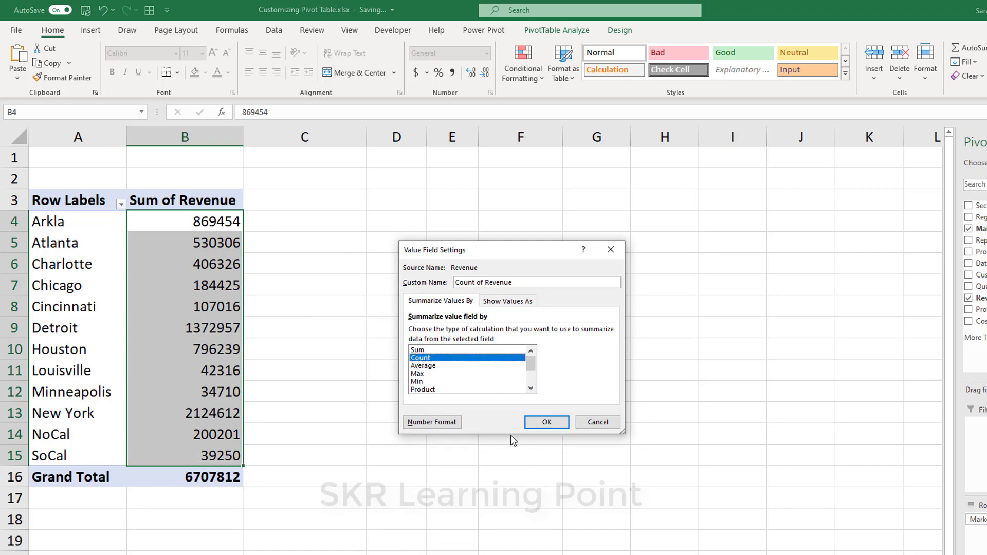
{"action": "left_click", "coordinate": [543, 425]}
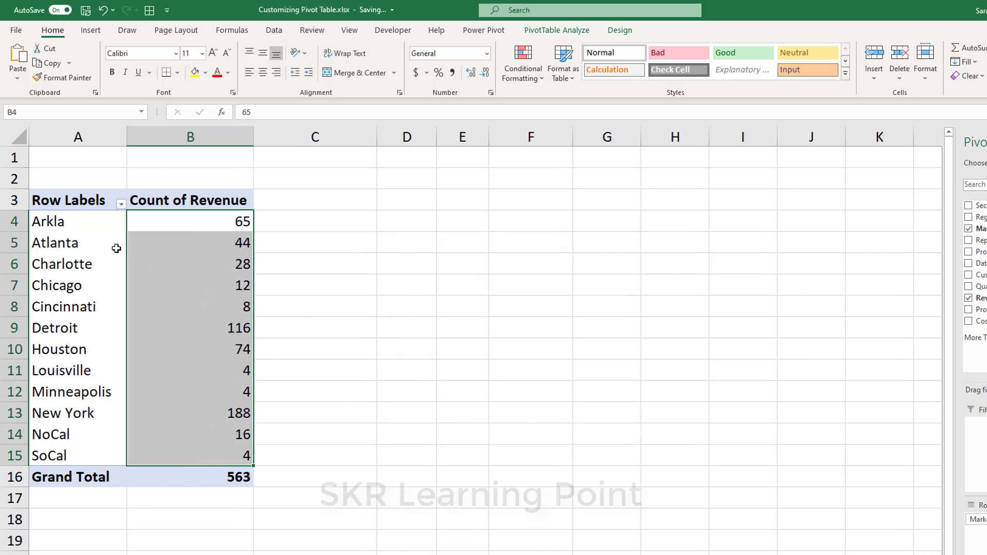
{"action": "left_click", "coordinate": [66, 223]}
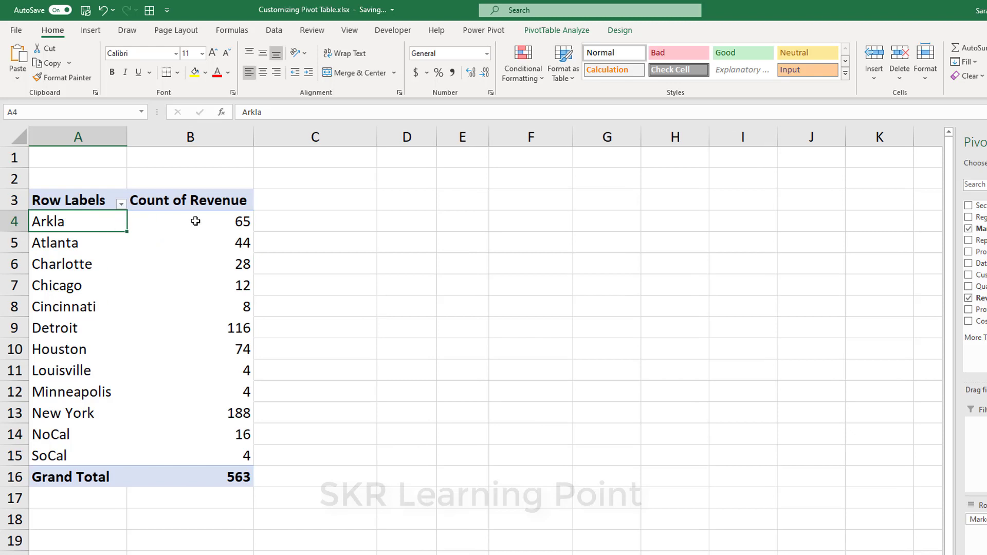
Set the Revenue value field of the market PivotTable back to summarize by Sum.
{"action": "left_click_drag", "start_coordinate": [198, 221], "coordinate": [197, 457]}
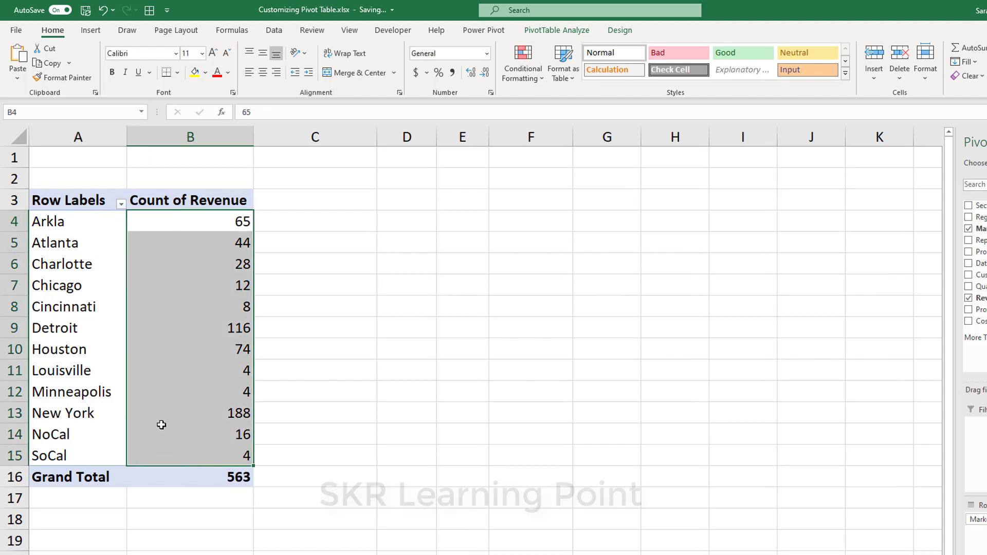
{"action": "right_click", "coordinate": [195, 221]}
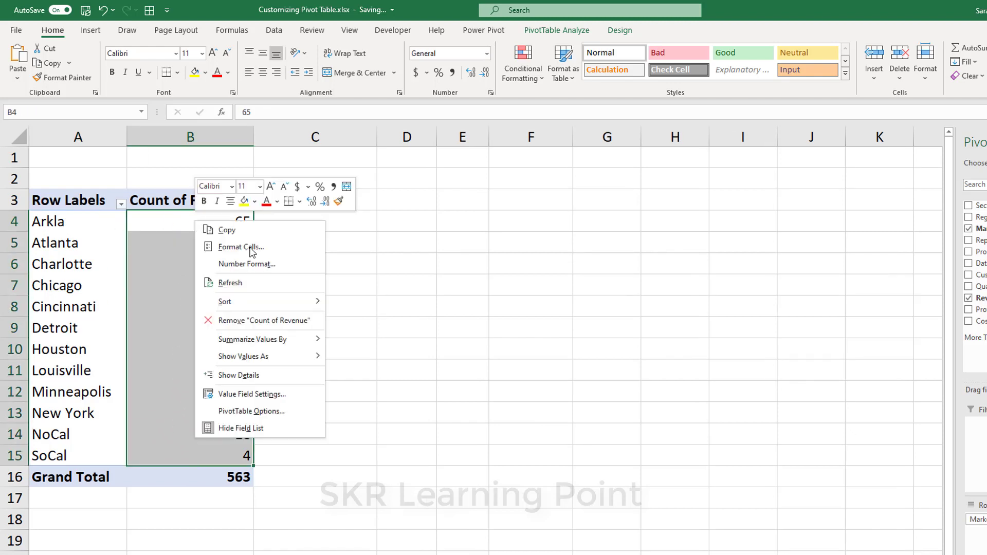
{"action": "left_click", "coordinate": [254, 392]}
{"action": "left_click", "coordinate": [159, 395]}
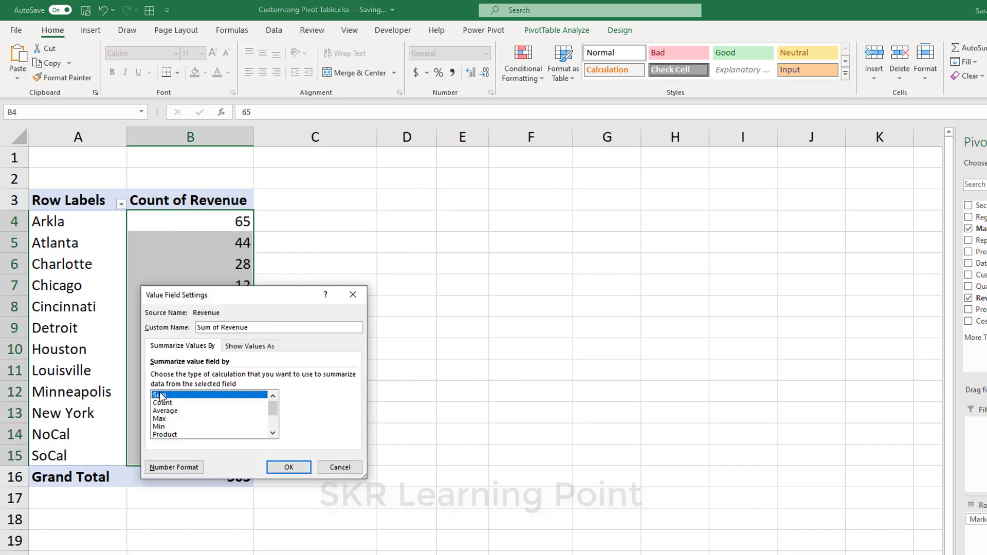
{"action": "left_click", "coordinate": [291, 468]}
{"action": "left_click", "coordinate": [225, 221]}
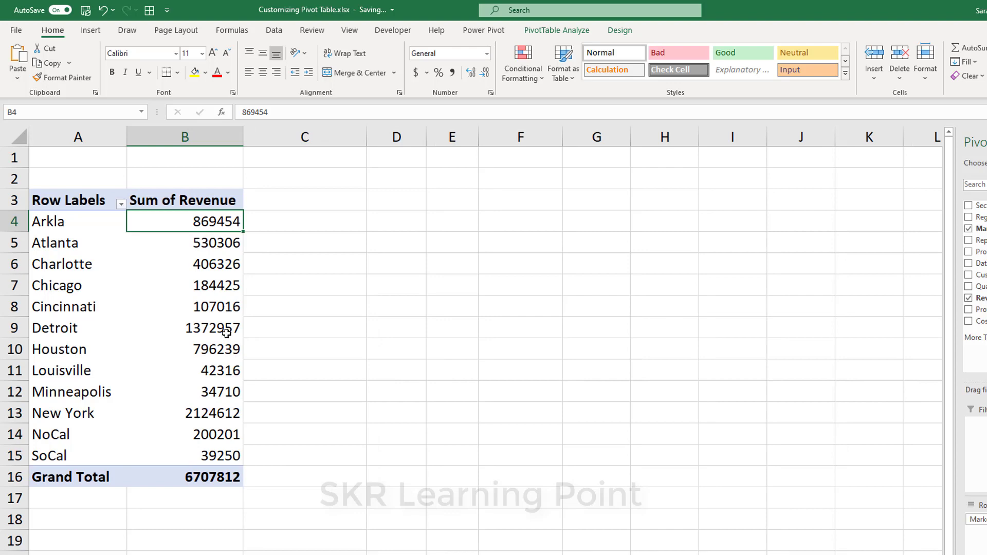
Enter the headings Total in B2 and Average in C2 above the PivotTable.
{"action": "left_click", "coordinate": [200, 178]}
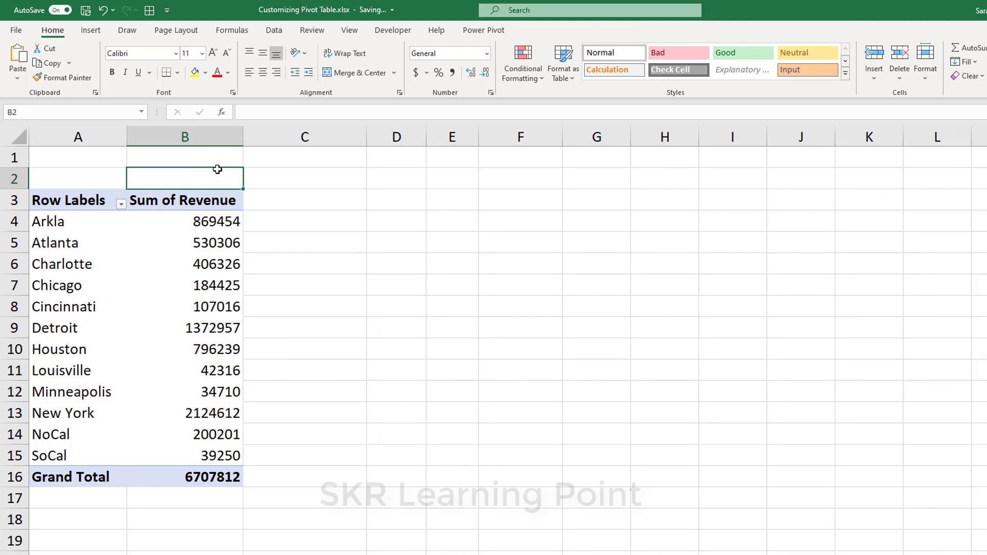
{"action": "key", "text": "Down"}
{"action": "key", "text": "Down"}
{"action": "key", "text": "Down"}
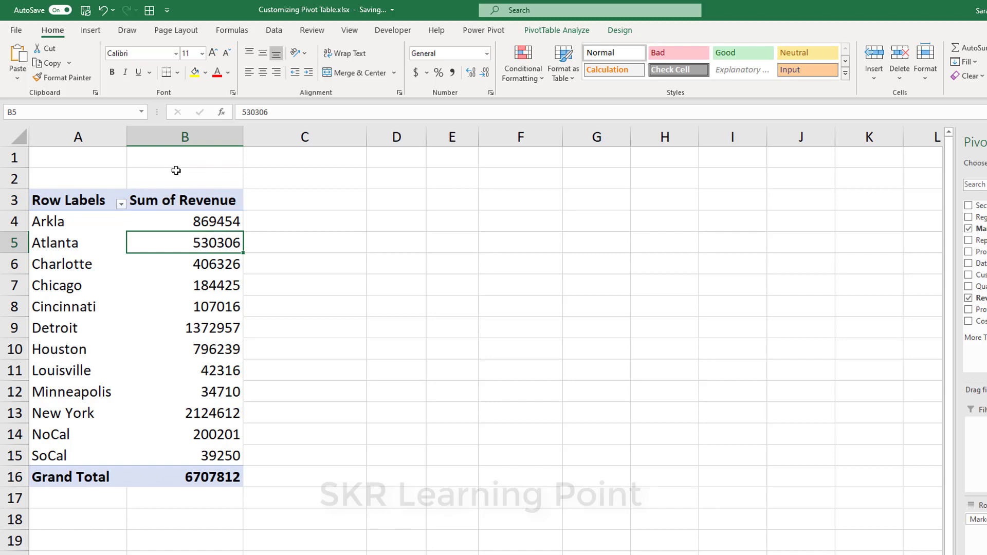
{"action": "key", "text": "Up"}
{"action": "key", "text": "Up"}
{"action": "key", "text": "Up"}
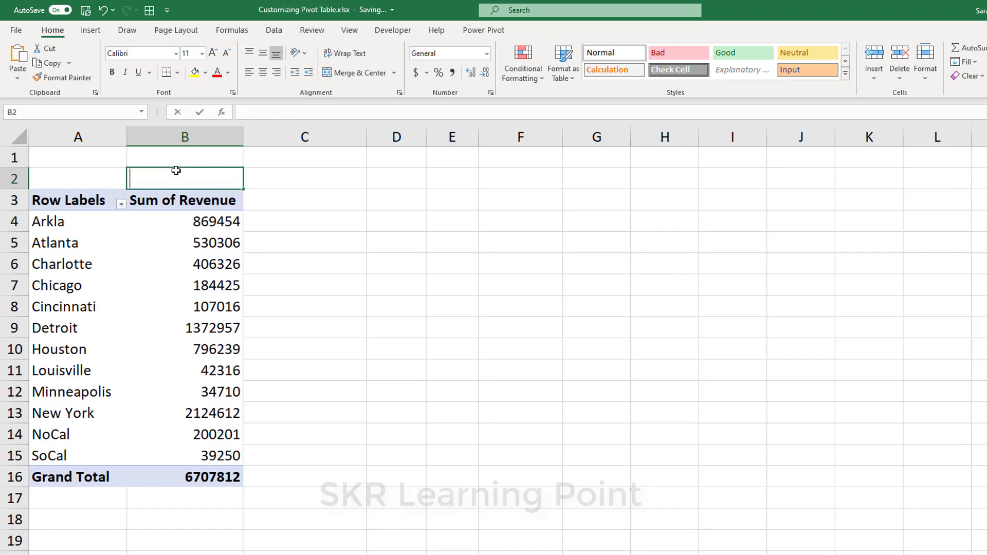
{"action": "type", "text": "Total"}
{"action": "key", "text": "Tab"}
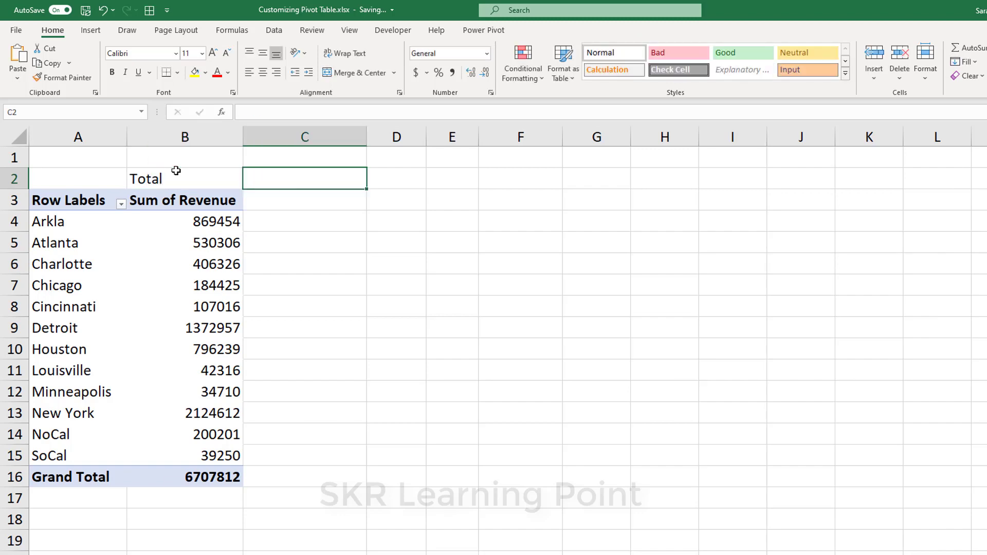
{"action": "type", "text": "A"}
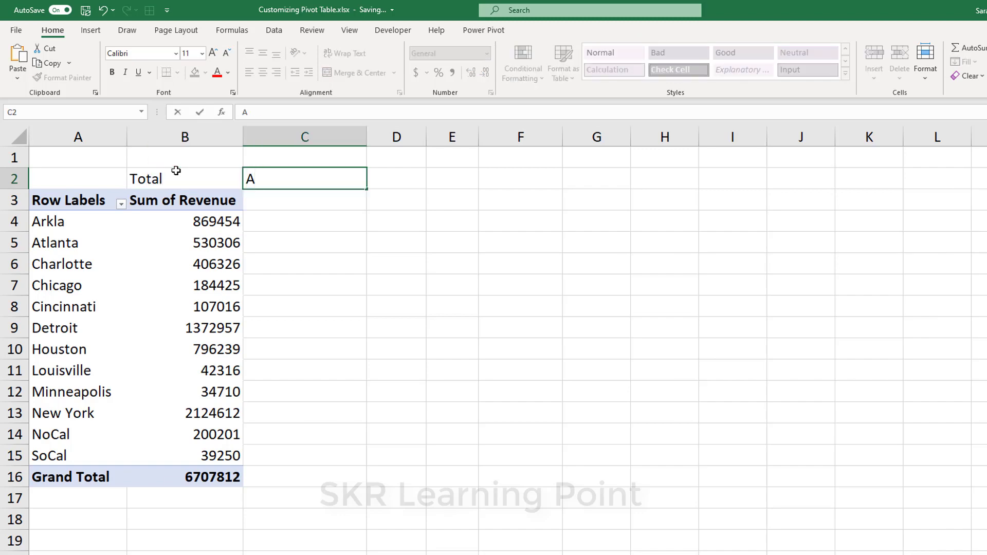
{"action": "type", "text": "verage"}
{"action": "key", "text": "Tab"}
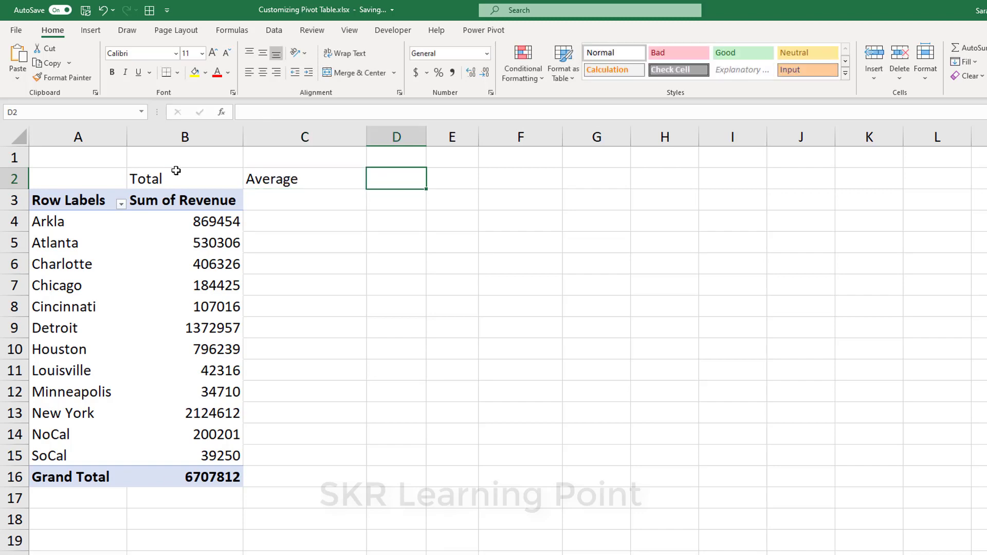
Enter the headings Orders in D2 and % of Total in E2.
{"action": "type", "text": "Or"}
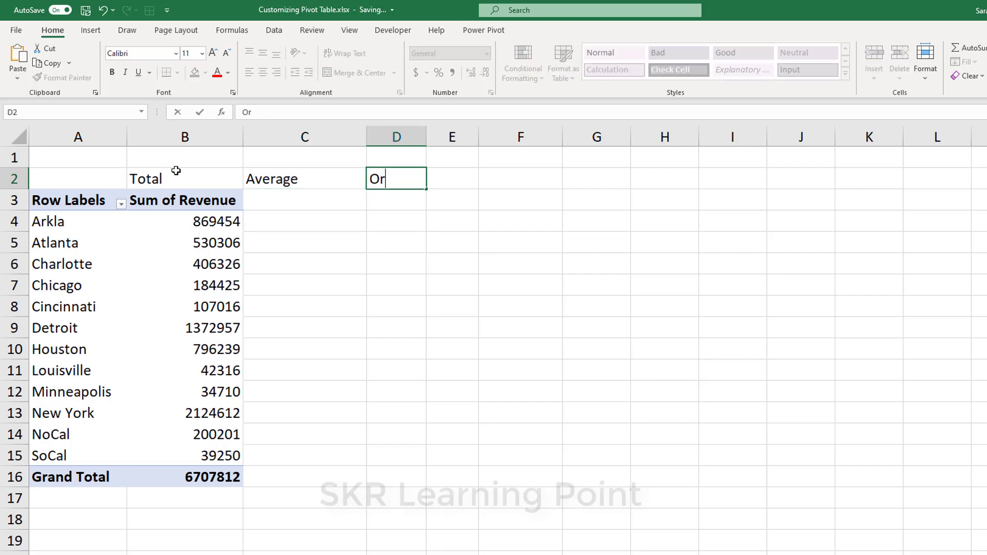
{"action": "type", "text": "ders"}
{"action": "key", "text": "Tab"}
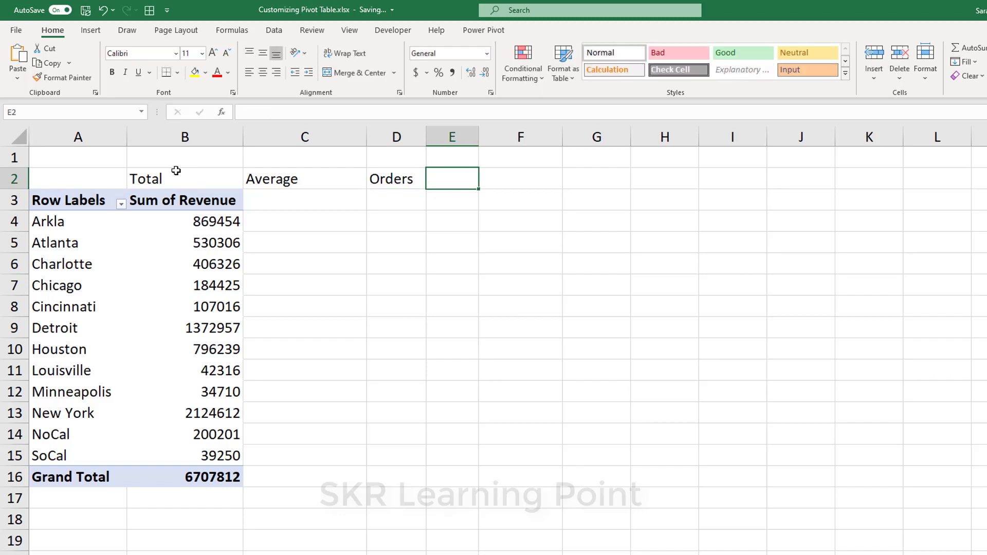
{"action": "type", "text": "% of "}
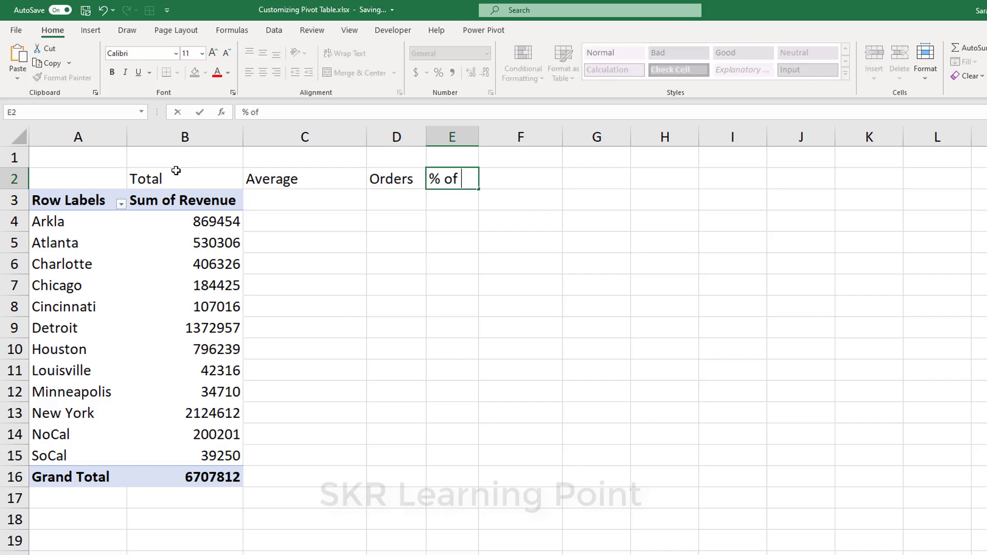
{"action": "type", "text": "Total"}
{"action": "key", "text": "Tab"}
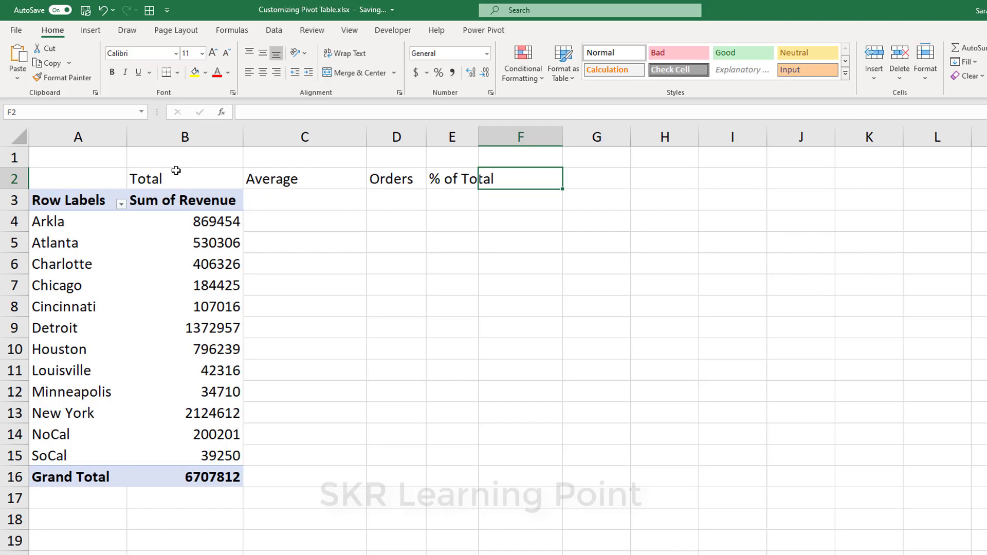
Enter the heading Runtotal in F2 and select the row of headings B2:F2.
{"action": "type", "text": "Runt"}
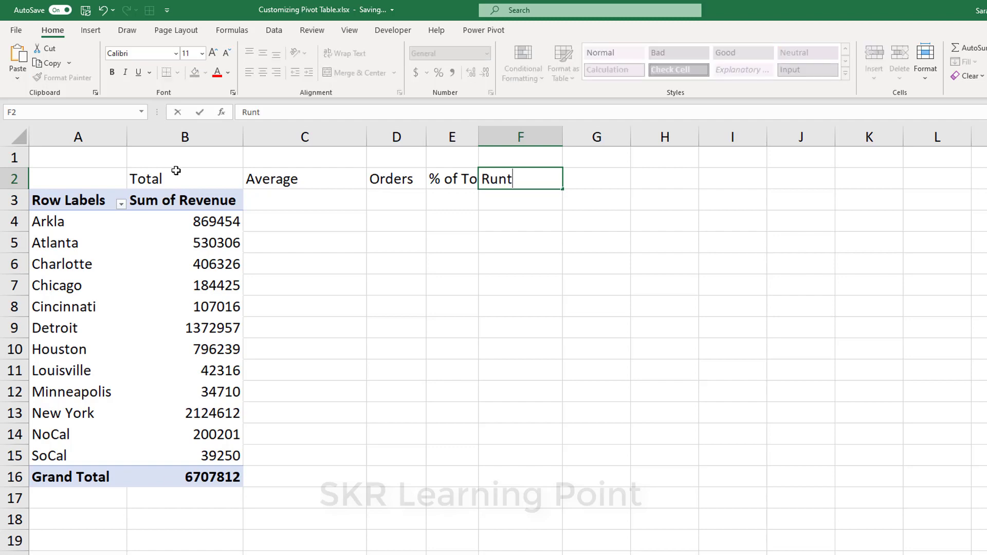
{"action": "type", "text": "otal"}
{"action": "key", "text": "Tab"}
{"action": "key", "text": "Return"}
{"action": "key", "text": "Left"}
{"action": "key", "text": "Left"}
{"action": "key", "text": "Left"}
{"action": "key", "text": "Left"}
{"action": "key", "text": "Up"}
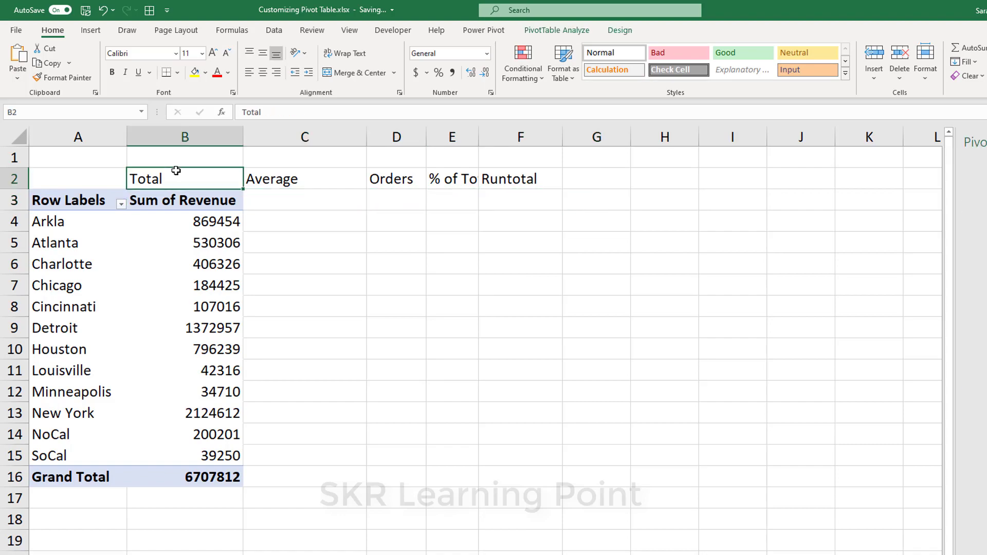
{"action": "key", "text": "ctrl+shift+Right"}
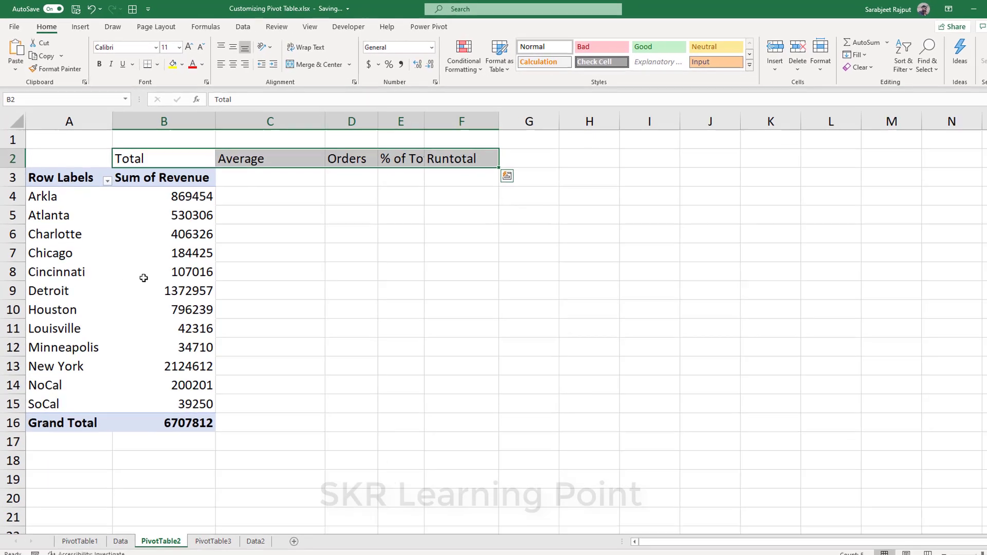
Add the Revenue field four more times to the PivotTable's values, giving one revenue column under each heading in B2:F2.
{"action": "left_click", "coordinate": [204, 291]}
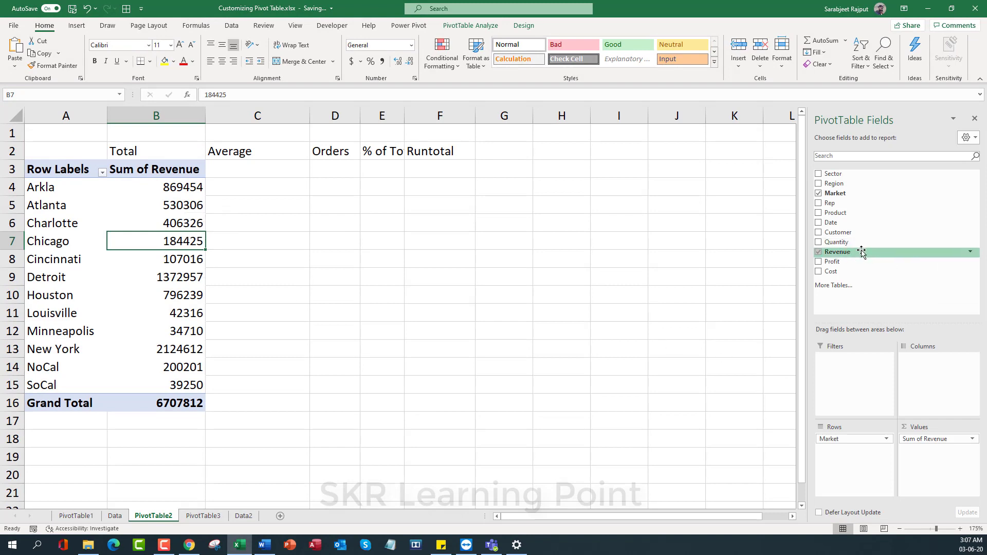
{"action": "left_click_drag", "start_coordinate": [862, 252], "coordinate": [956, 474]}
{"action": "left_click_drag", "start_coordinate": [838, 254], "coordinate": [923, 478]}
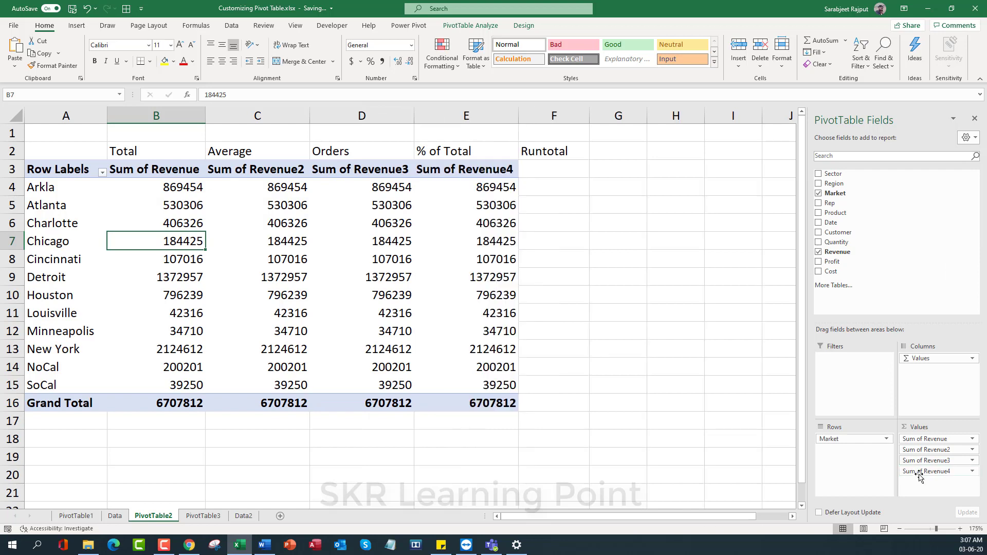
{"action": "left_click_drag", "start_coordinate": [843, 251], "coordinate": [930, 488]}
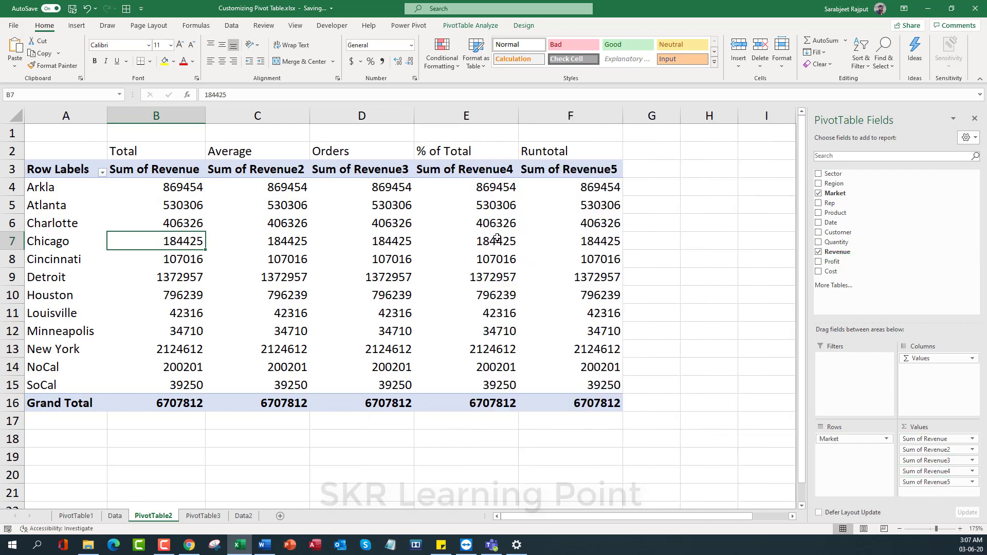
{"action": "left_click_drag", "start_coordinate": [171, 155], "coordinate": [545, 152]}
Rename the Sum of Revenue2 column header in C3 as Average, matching the heading above it.
{"action": "left_click", "coordinate": [236, 200]}
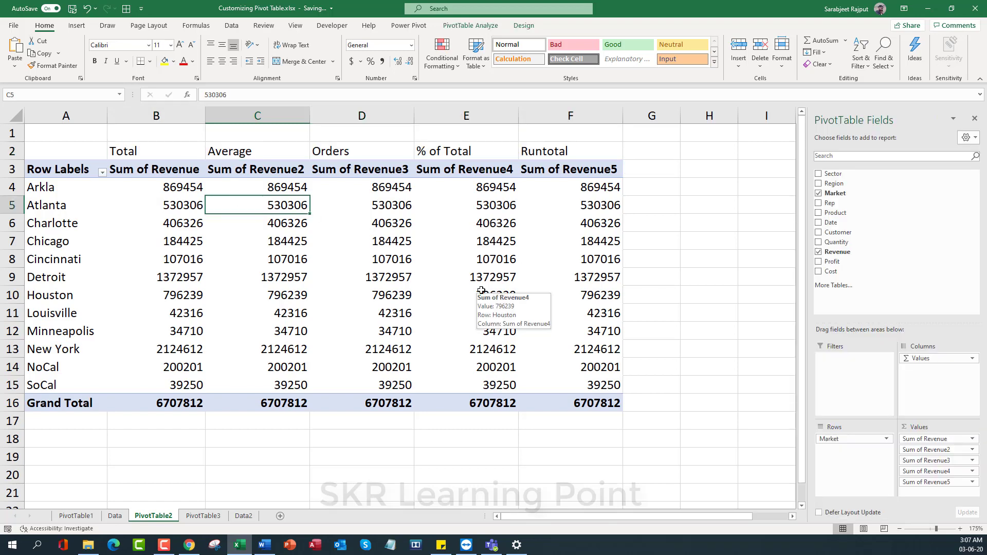
{"action": "key", "text": "Up"}
{"action": "key", "text": "Up"}
{"action": "key", "text": "Up"}
{"action": "key", "text": "F2"}
{"action": "key", "text": "shift+Home"}
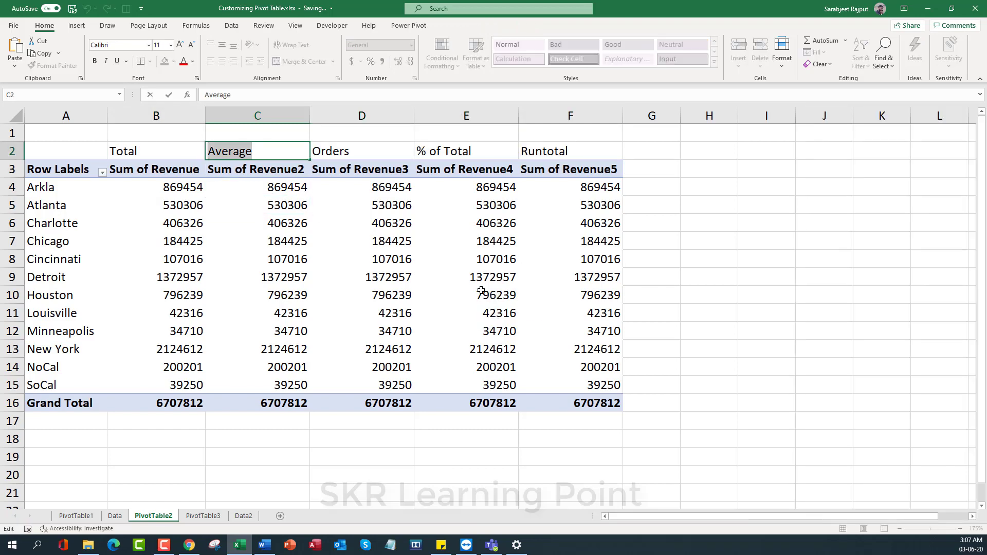
{"action": "key", "text": "Return"}
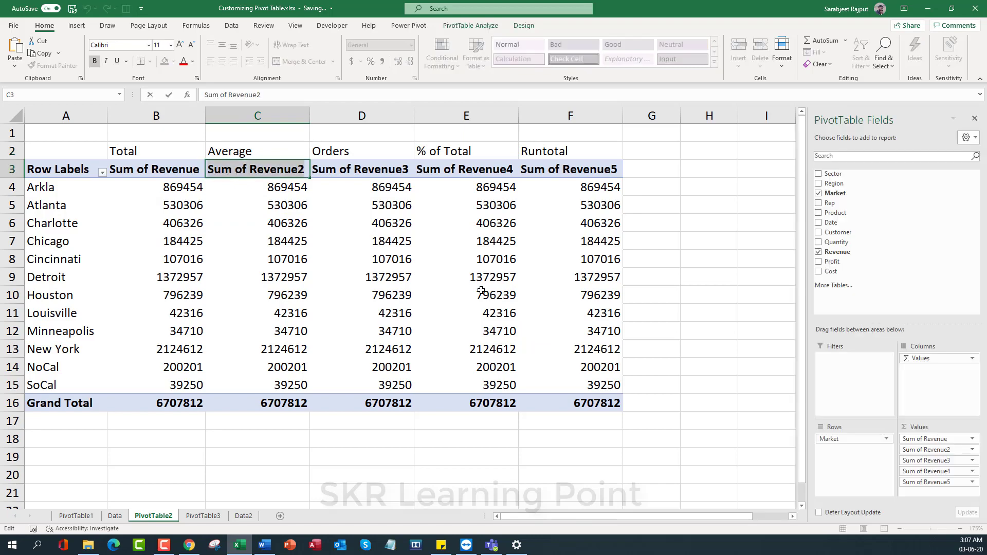
{"action": "type", "text": "Average"}
{"action": "key", "text": "Tab"}
Rename the Sum of Revenue3 column header in D3 as Orders, matching the heading in D2.
{"action": "key", "text": "Up"}
{"action": "key", "text": "F2"}
{"action": "key", "text": "shift+Home"}
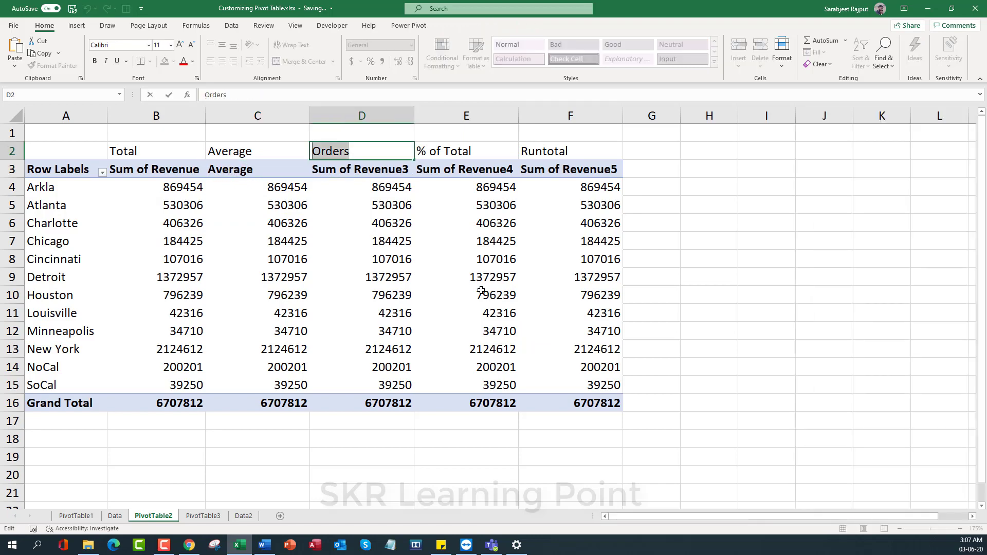
{"action": "key", "text": "Return"}
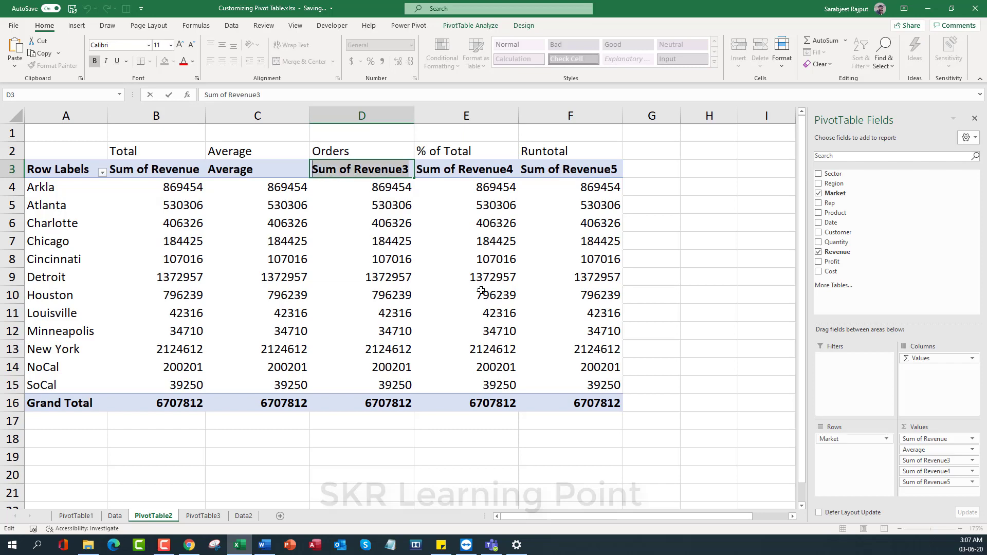
{"action": "type", "text": "Orders"}
{"action": "key", "text": "Tab"}
Rename the Sum of Revenue4 column header in E3 as % of Total, copying the heading text from E2.
{"action": "key", "text": "Up"}
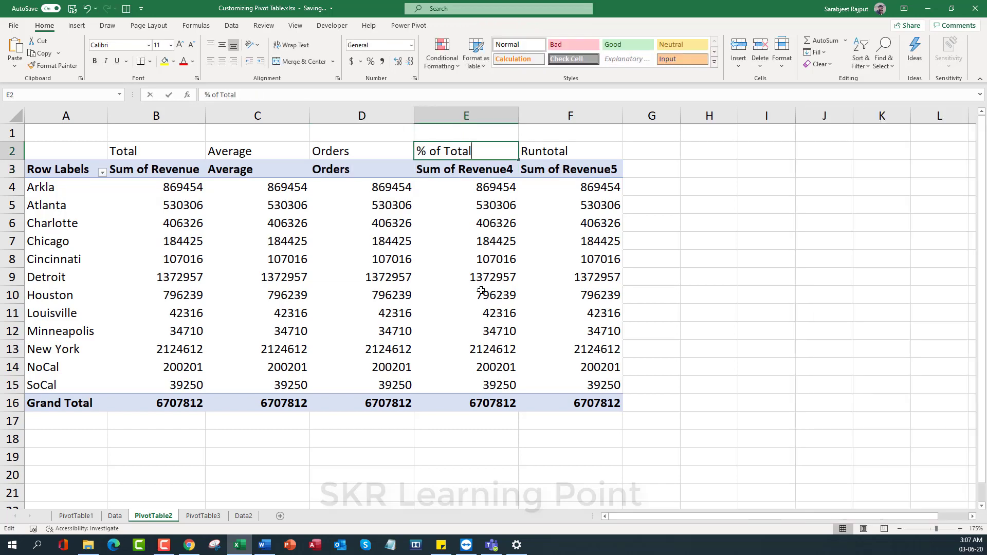
{"action": "key", "text": "F2"}
{"action": "key", "text": "shift+Home"}
{"action": "key", "text": "ctrl+c"}
{"action": "key", "text": "Return"}
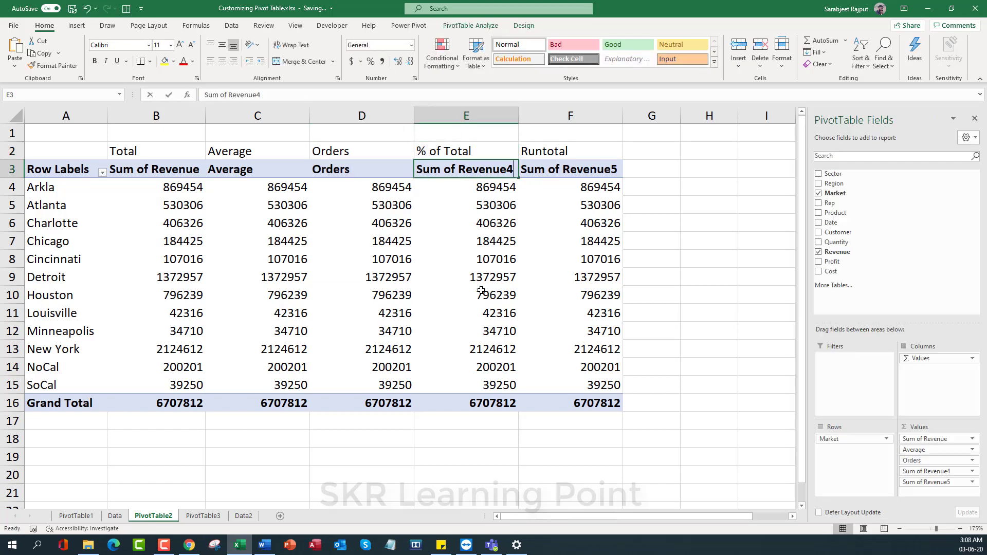
{"action": "key", "text": "F2"}
{"action": "key", "text": "shift+Home"}
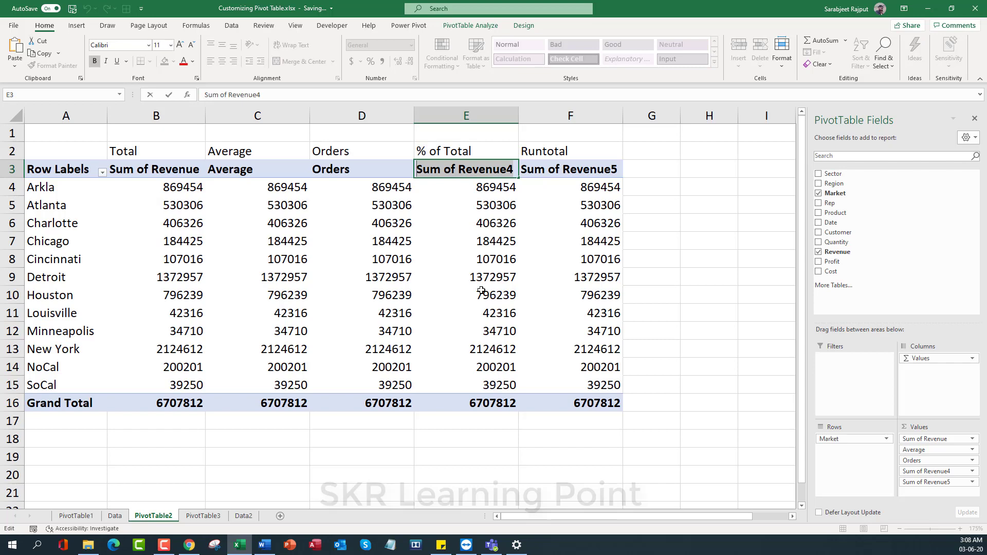
{"action": "key", "text": "ctrl+v"}
{"action": "key", "text": "Escape"}
{"action": "key", "text": "Up"}
{"action": "key", "text": "Down"}
{"action": "key", "text": "F2"}
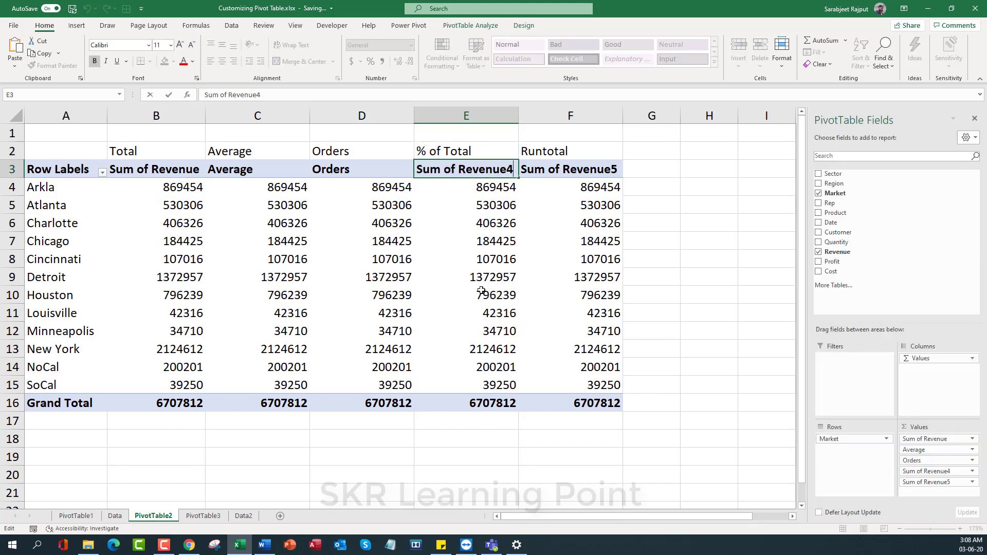
{"action": "key", "text": "shift+Home"}
{"action": "key", "text": "ctrl+v"}
{"action": "key", "text": "Tab"}
Rename the Sum of Revenue5 column header in F3 as Runtotal, copying the heading text from F2.
{"action": "key", "text": "Up"}
{"action": "key", "text": "F2"}
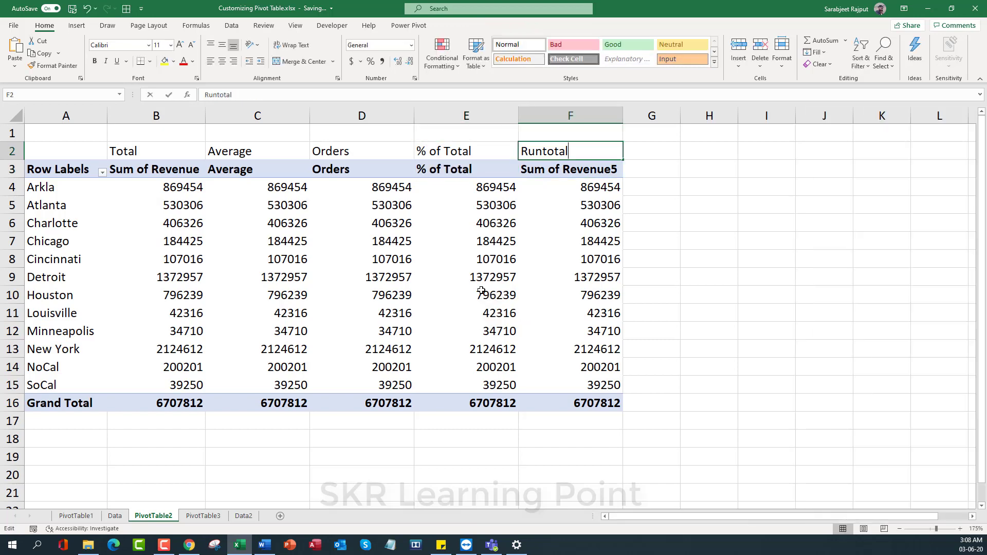
{"action": "key", "text": "shift+Home"}
{"action": "key", "text": "ctrl+c"}
{"action": "key", "text": "Return"}
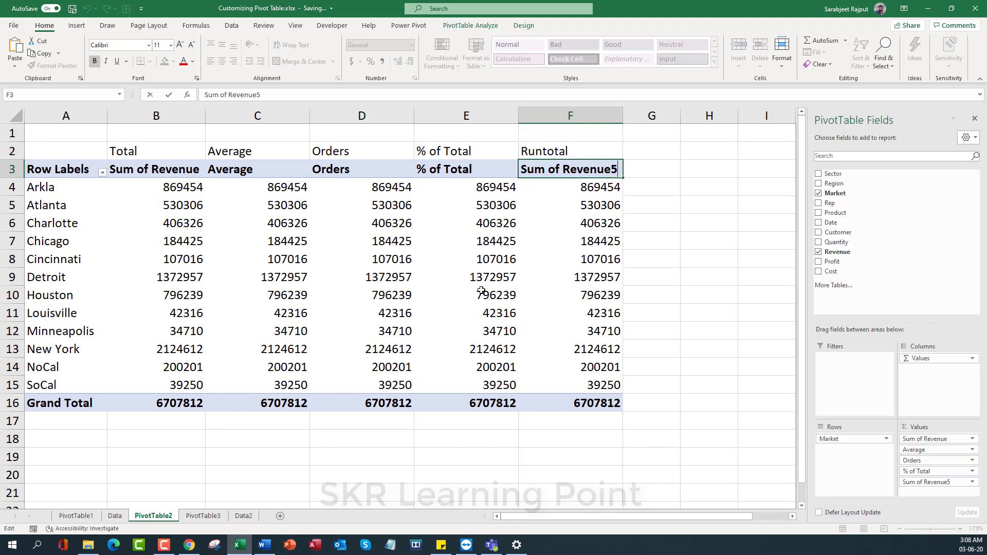
{"action": "key", "text": "F2"}
{"action": "key", "text": "shift+Home"}
{"action": "key", "text": "ctrl+v"}
{"action": "key", "text": "Tab"}
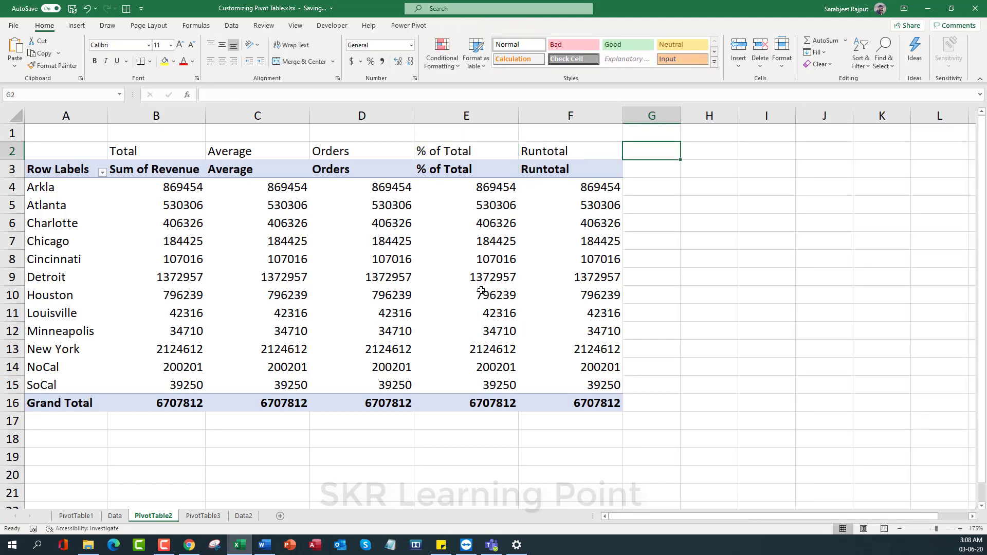
Rename the Sum of Revenue column header in B3 as Total, copying the heading text from B2.
{"action": "key", "text": "Up"}
{"action": "key", "text": "Left"}
{"action": "key", "text": "ctrl+Left"}
{"action": "key", "text": "F2"}
{"action": "key", "text": "shift+Home"}
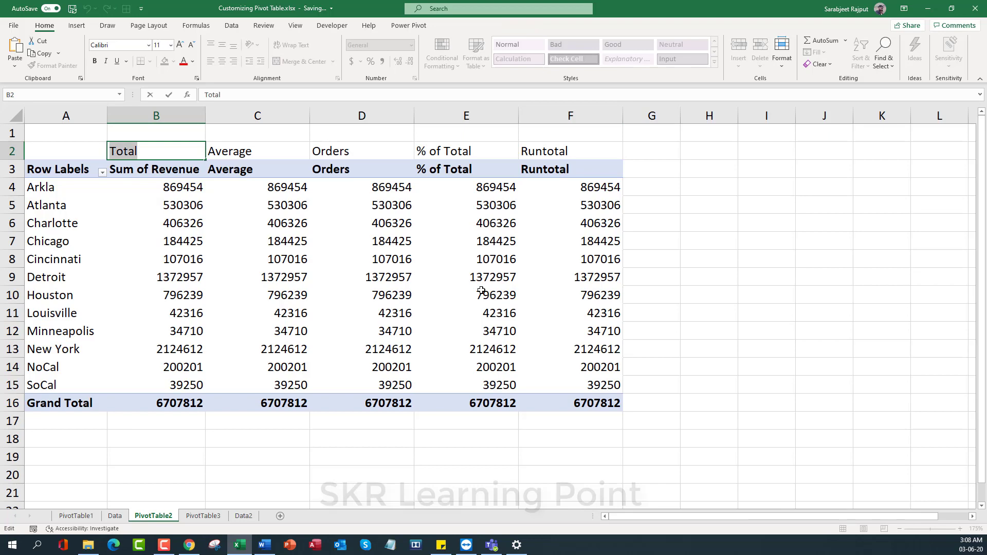
{"action": "key", "text": "ctrl+c"}
{"action": "key", "text": "Return"}
{"action": "key", "text": "F2"}
{"action": "key", "text": "shift+Home"}
{"action": "key", "text": "ctrl+v"}
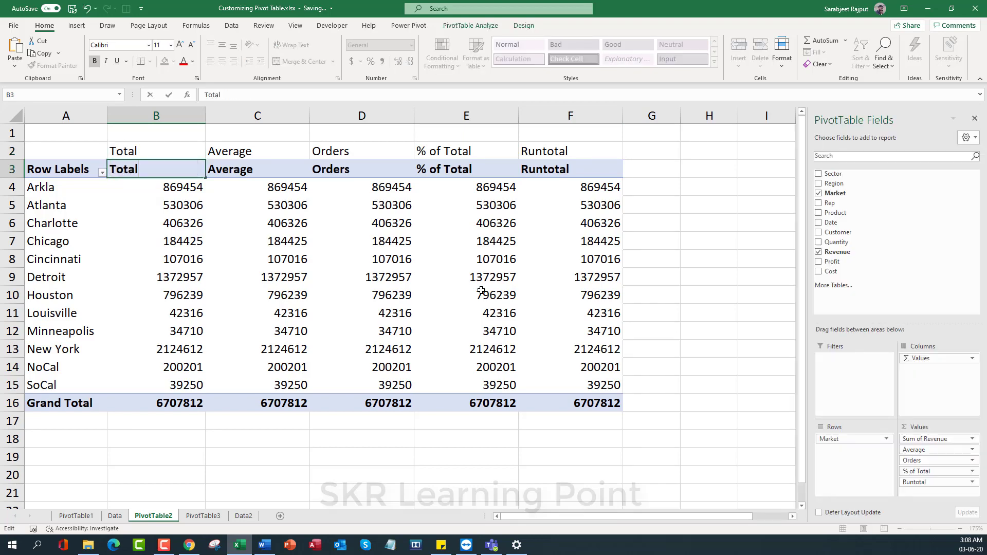
{"action": "key", "text": "Tab"}
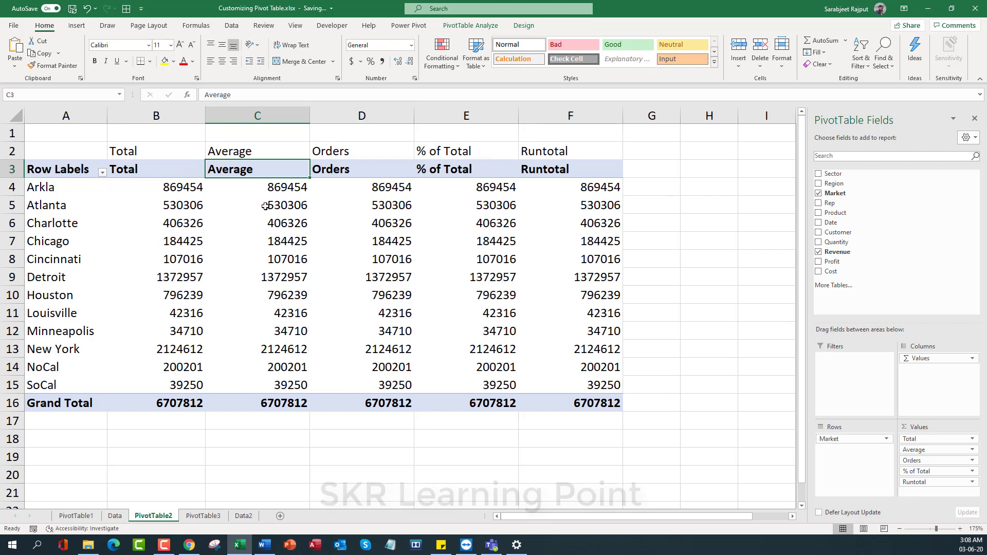
{"action": "left_click_drag", "start_coordinate": [276, 189], "coordinate": [269, 386]}
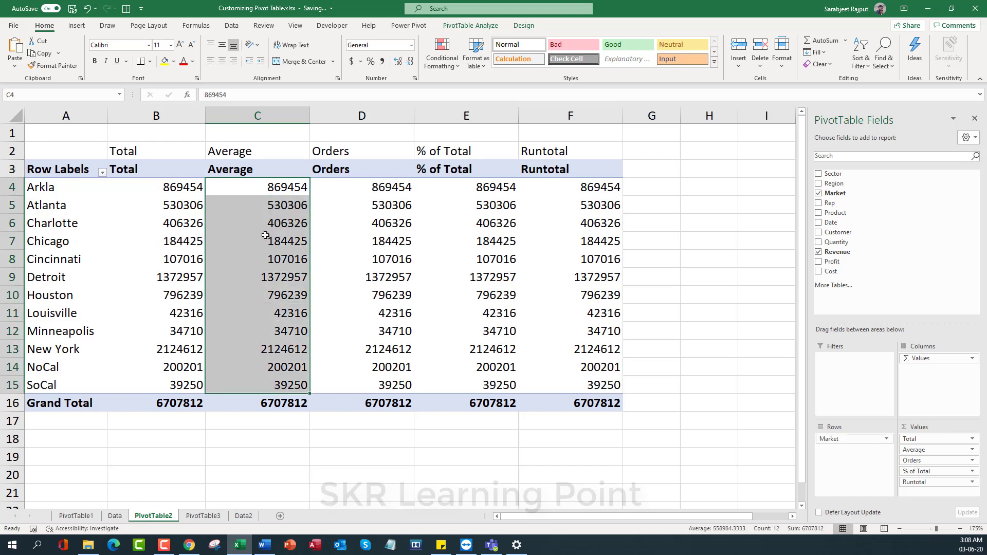
{"action": "left_click", "coordinate": [310, 279]}
{"action": "left_click_drag", "start_coordinate": [268, 204], "coordinate": [268, 306]}
{"action": "right_click", "coordinate": [274, 233]}
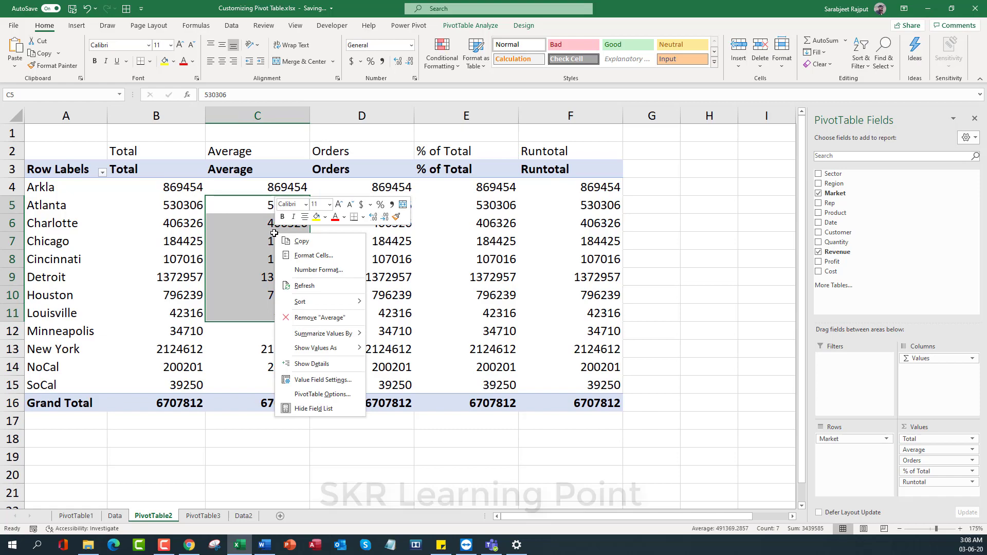
{"action": "left_click", "coordinate": [246, 207]}
Change the value field settings of the Average column so that it summarizes Revenue by Average.
{"action": "left_click_drag", "start_coordinate": [273, 189], "coordinate": [281, 415]}
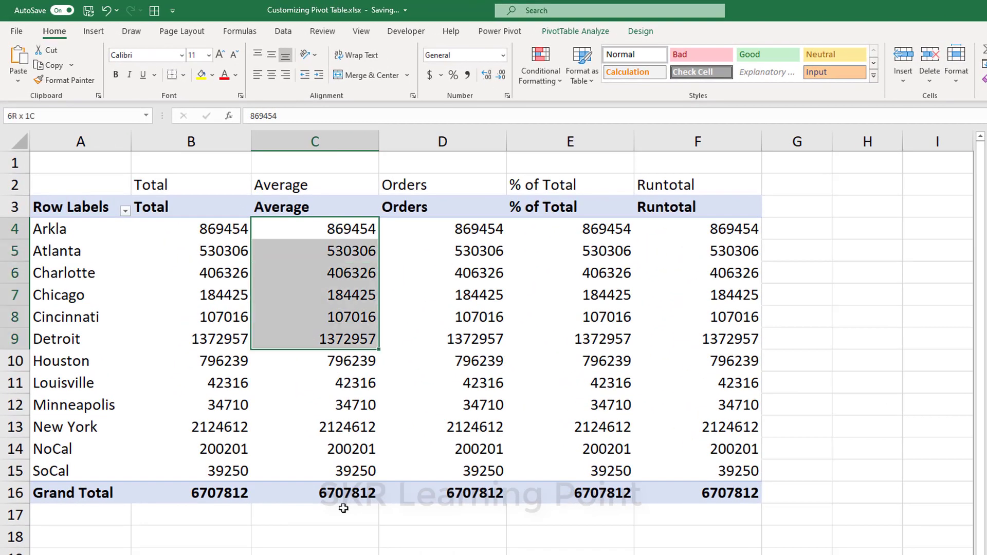
{"action": "left_click_drag", "start_coordinate": [344, 508], "coordinate": [342, 483]}
{"action": "right_click", "coordinate": [318, 326]}
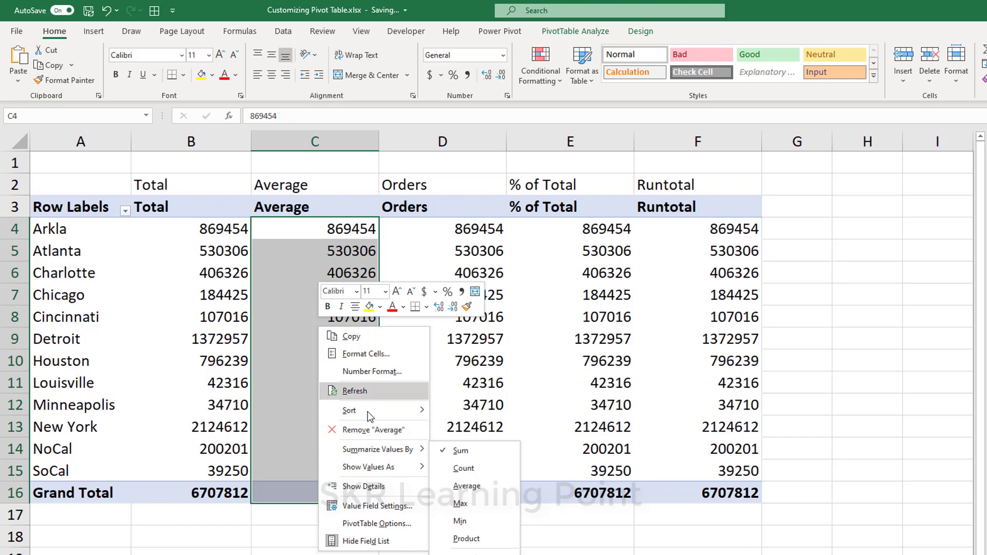
{"action": "left_click", "coordinate": [373, 506]}
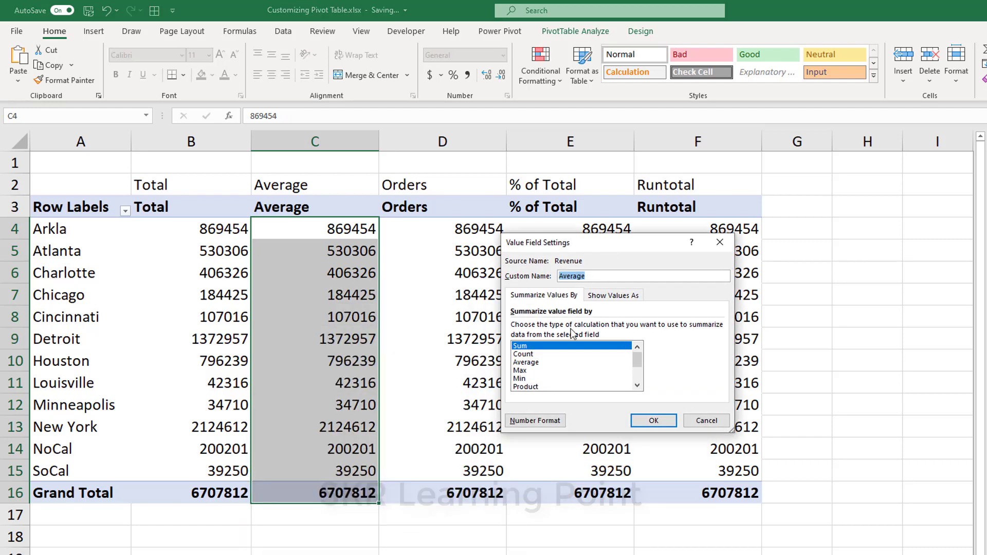
{"action": "left_click", "coordinate": [526, 362]}
{"action": "left_click", "coordinate": [653, 419]}
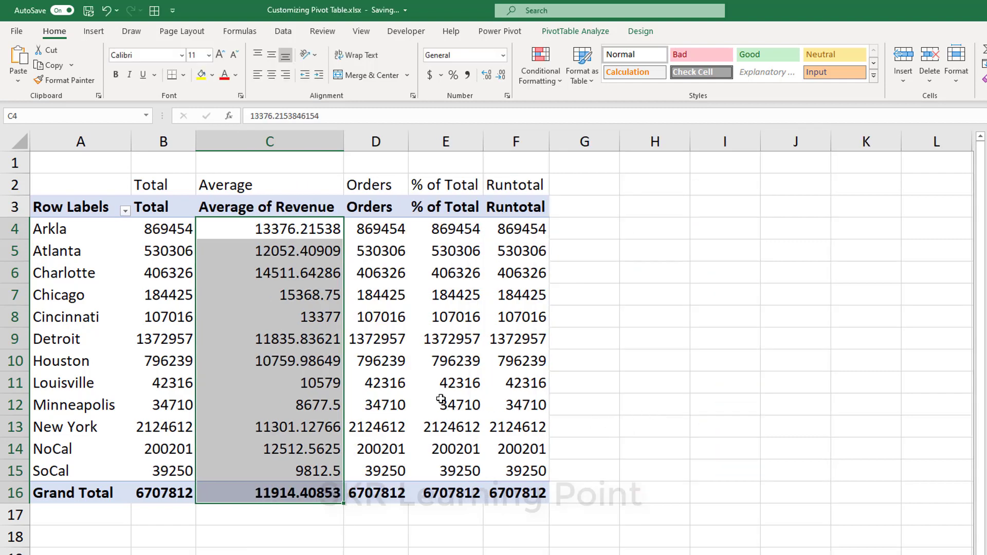
Set the number format of the Average of Revenue field to Number with 0 decimal places.
{"action": "left_click_drag", "start_coordinate": [312, 229], "coordinate": [307, 493]}
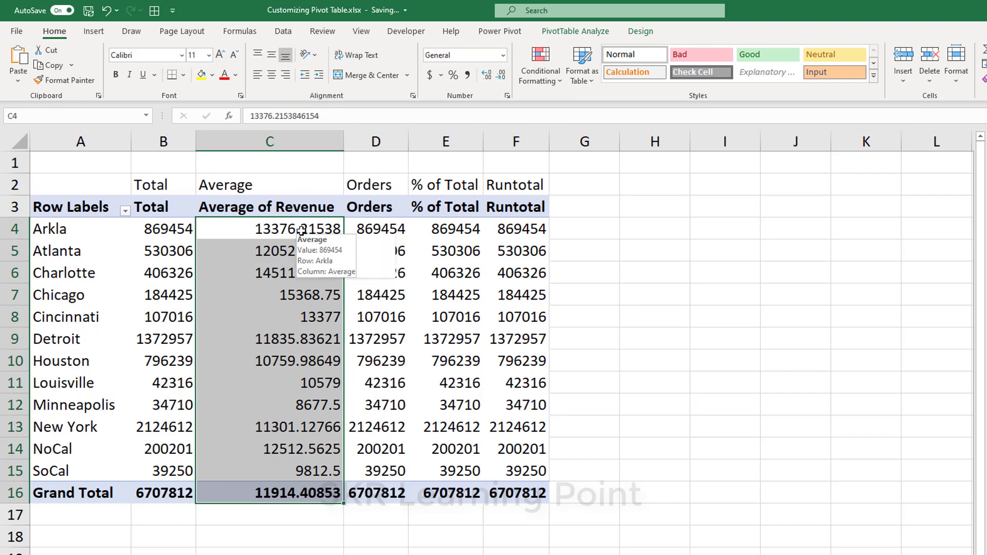
{"action": "mouse_move", "coordinate": [301, 236]}
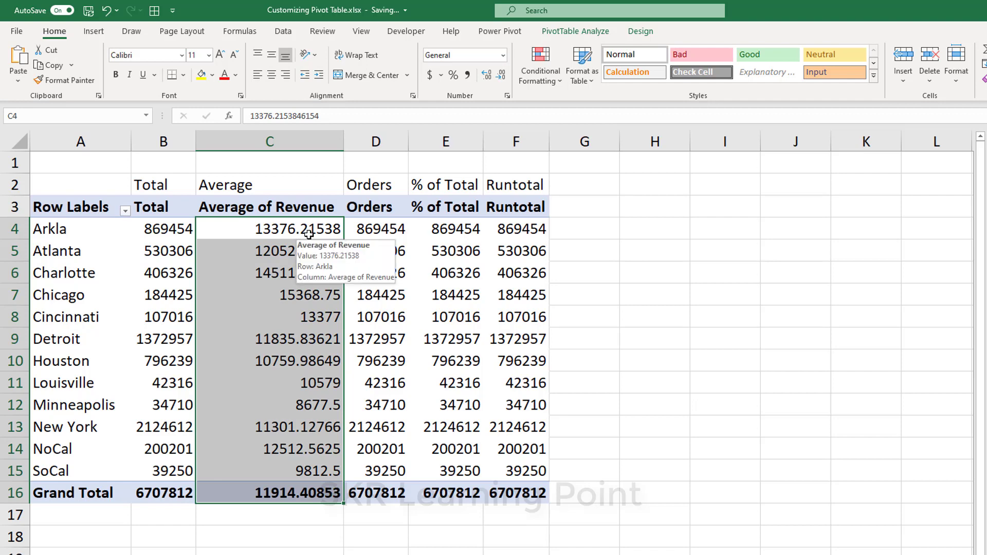
{"action": "right_click", "coordinate": [322, 232]}
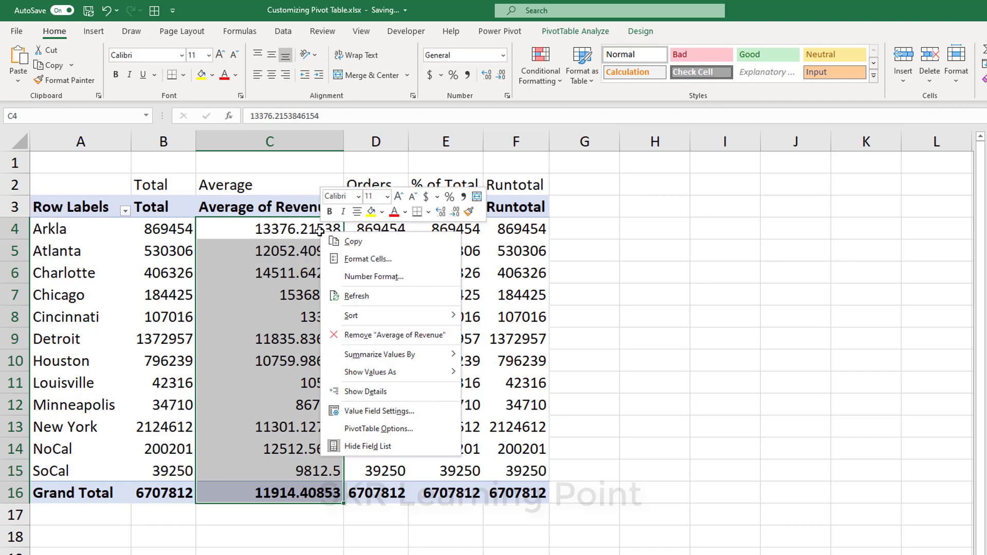
{"action": "left_click", "coordinate": [389, 412]}
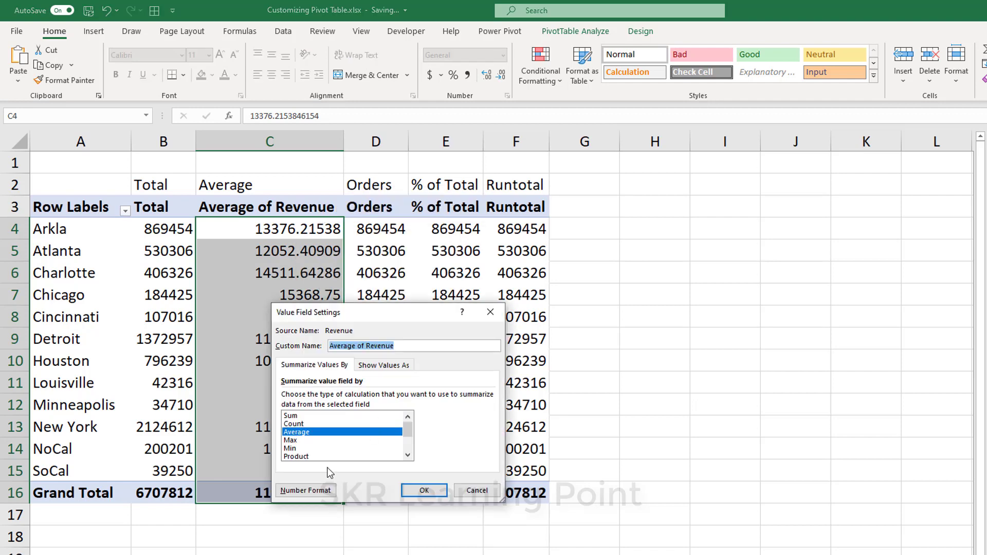
{"action": "left_click", "coordinate": [306, 491]}
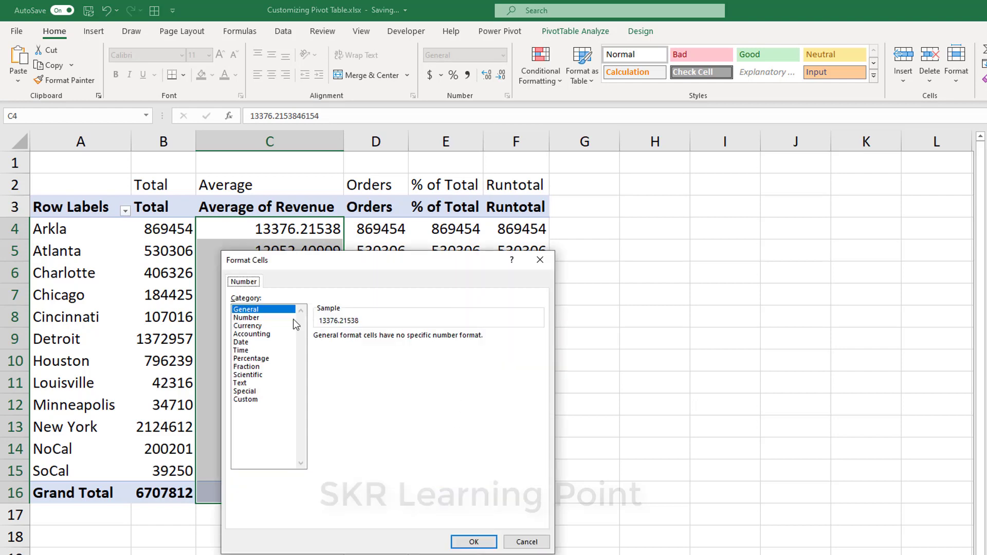
{"action": "left_click", "coordinate": [254, 319]}
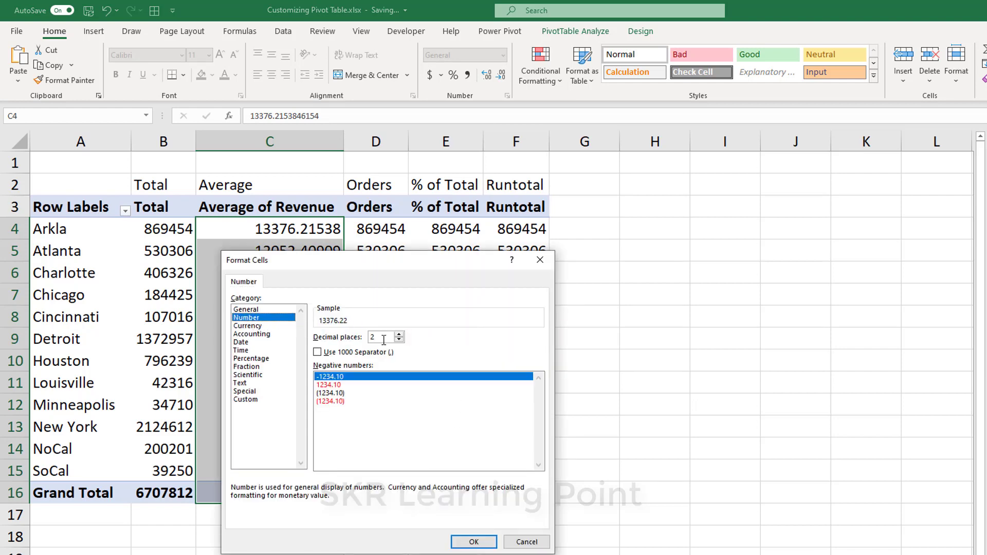
{"action": "left_click", "coordinate": [246, 326]}
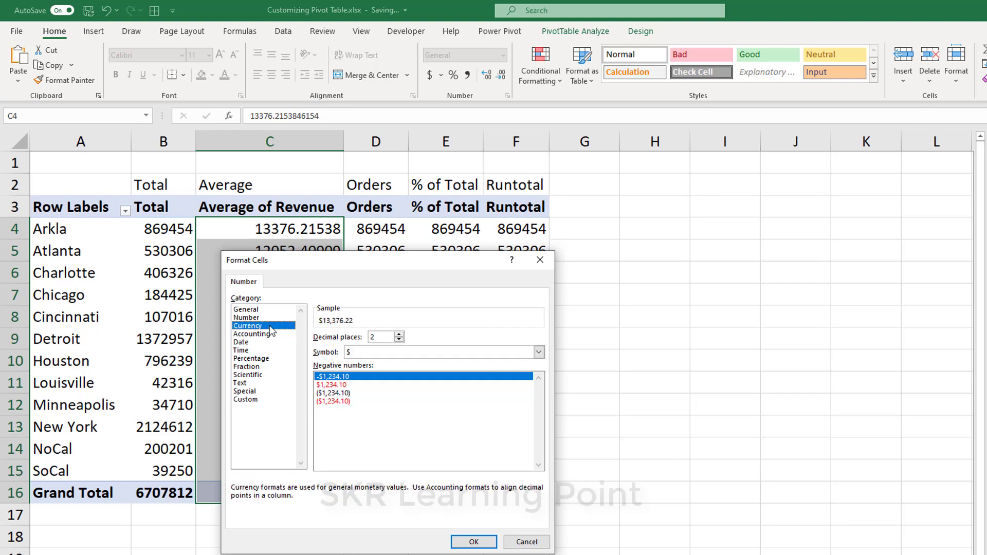
{"action": "left_click", "coordinate": [247, 318]}
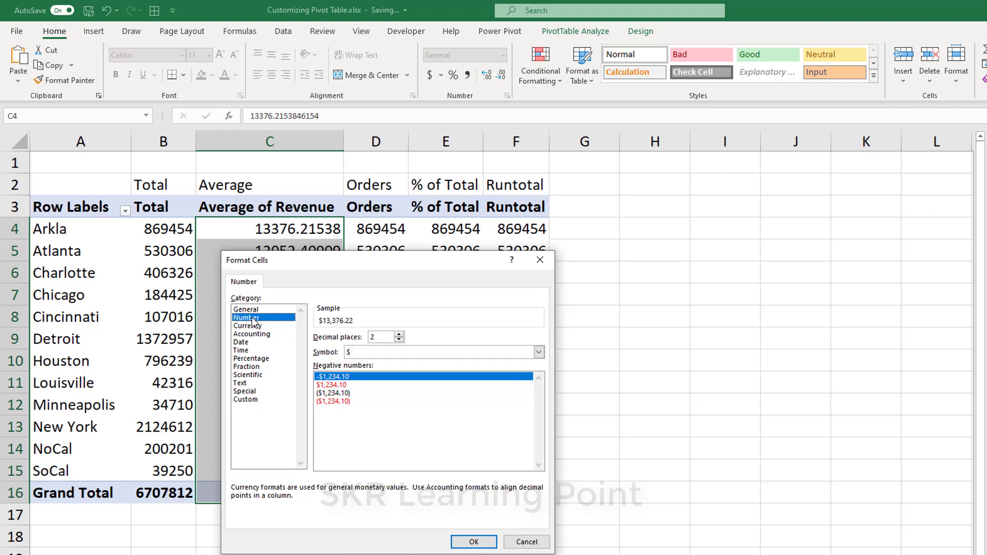
{"action": "left_click", "coordinate": [399, 340]}
{"action": "left_click", "coordinate": [399, 340]}
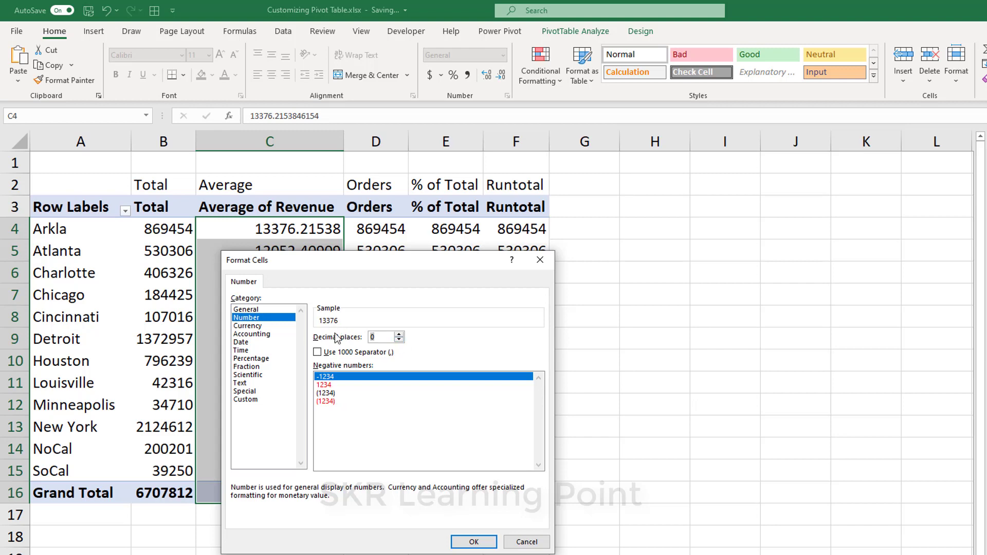
{"action": "left_click", "coordinate": [474, 541]}
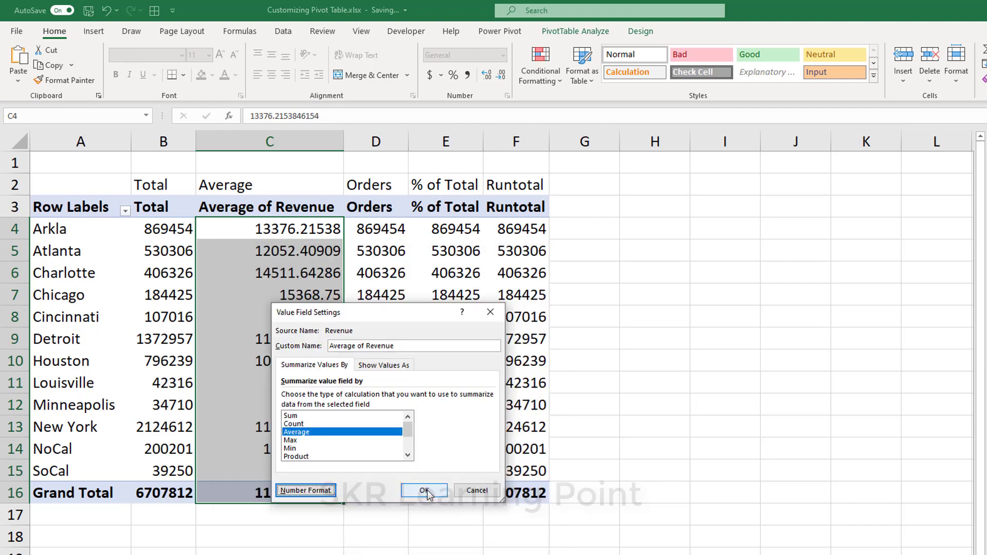
{"action": "left_click", "coordinate": [425, 491]}
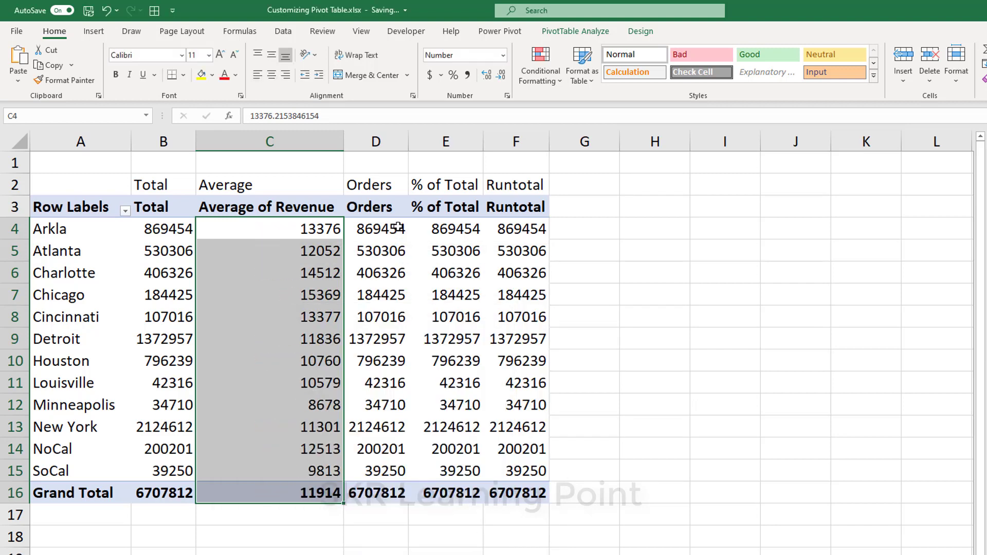
Change the value field settings of the Orders column so that it summarizes Revenue by Count.
{"action": "left_click_drag", "start_coordinate": [399, 227], "coordinate": [381, 491]}
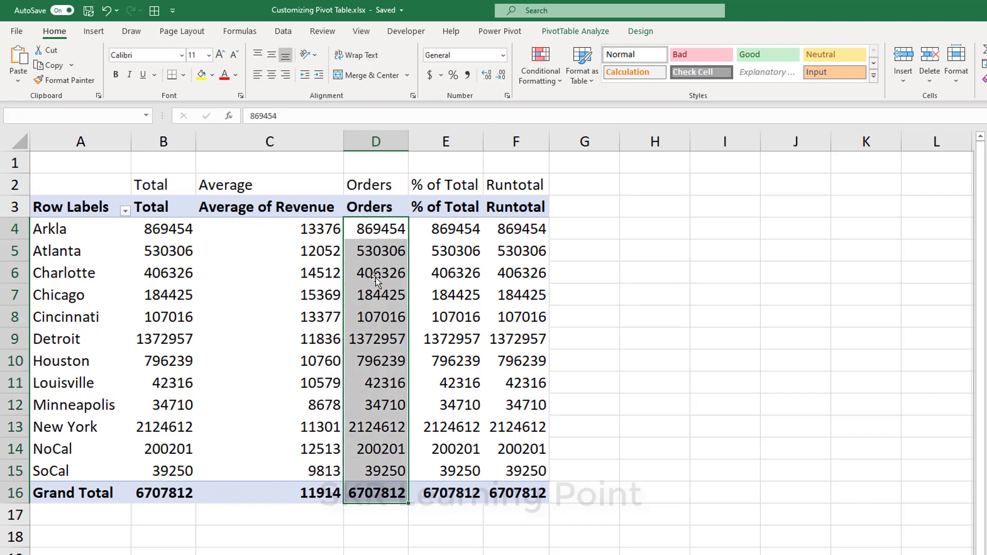
{"action": "right_click", "coordinate": [384, 233]}
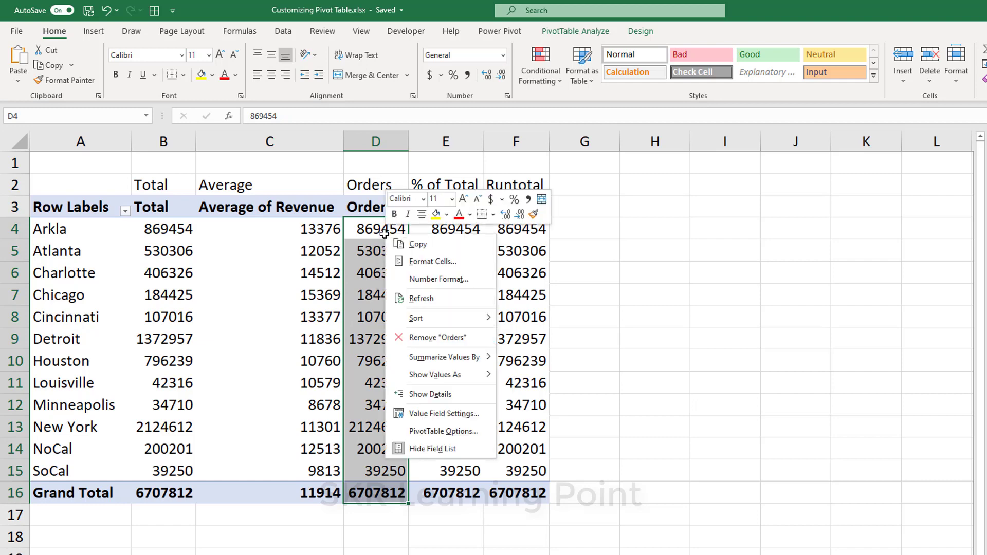
{"action": "left_click", "coordinate": [445, 415]}
{"action": "left_click_drag", "start_coordinate": [430, 322], "coordinate": [681, 220]}
{"action": "left_click", "coordinate": [602, 326]}
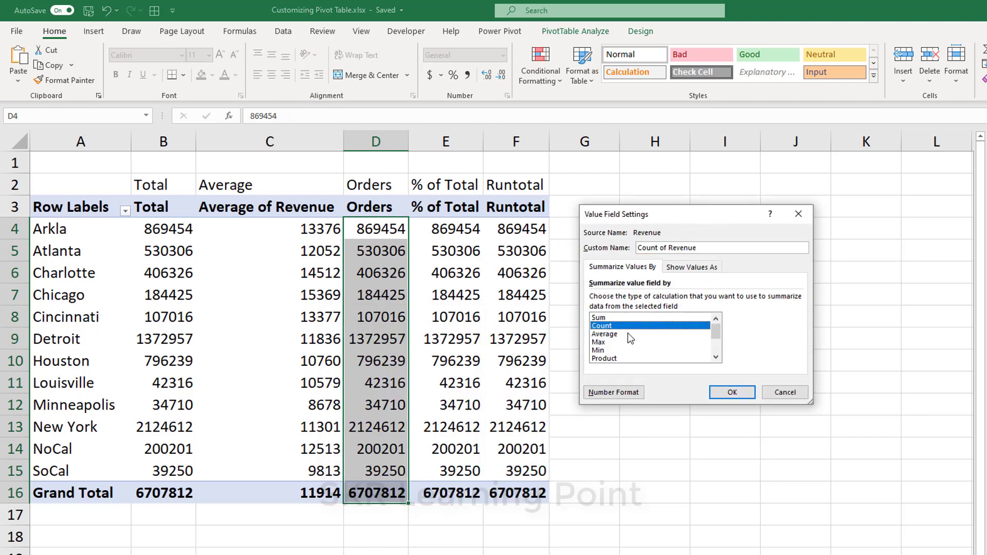
{"action": "left_click", "coordinate": [730, 392]}
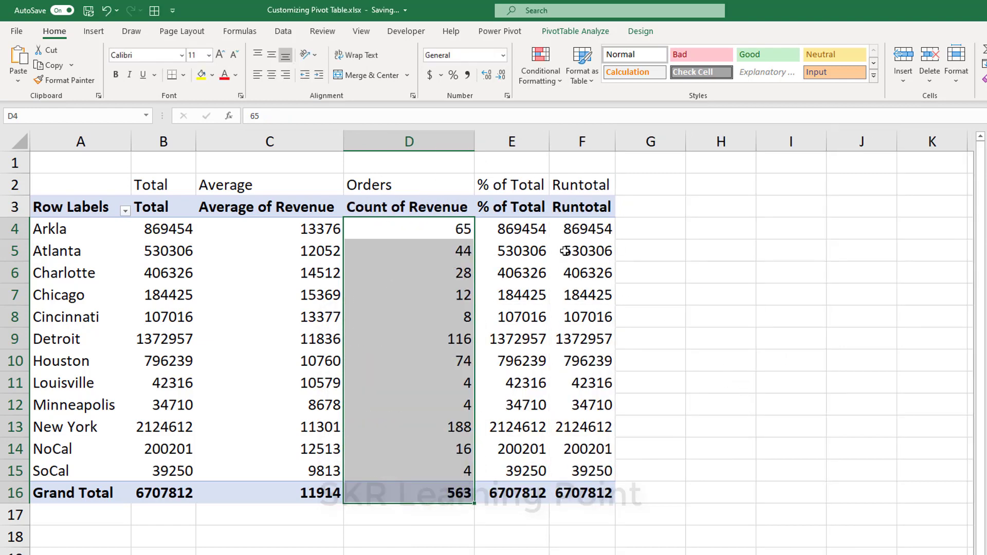
Show the % of Total column's values in E4:E16 as % of Column Total.
{"action": "left_click", "coordinate": [532, 233]}
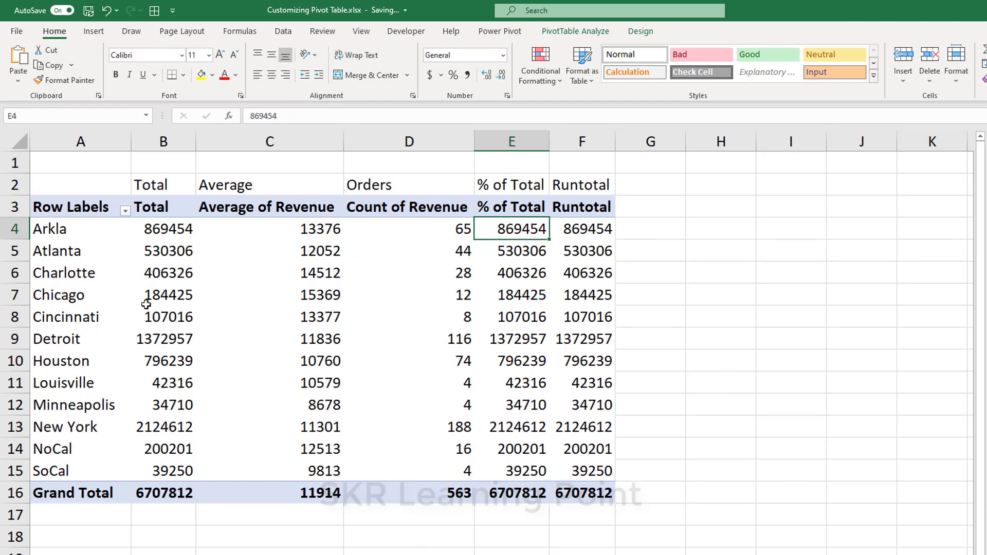
{"action": "left_click_drag", "start_coordinate": [529, 225], "coordinate": [506, 496]}
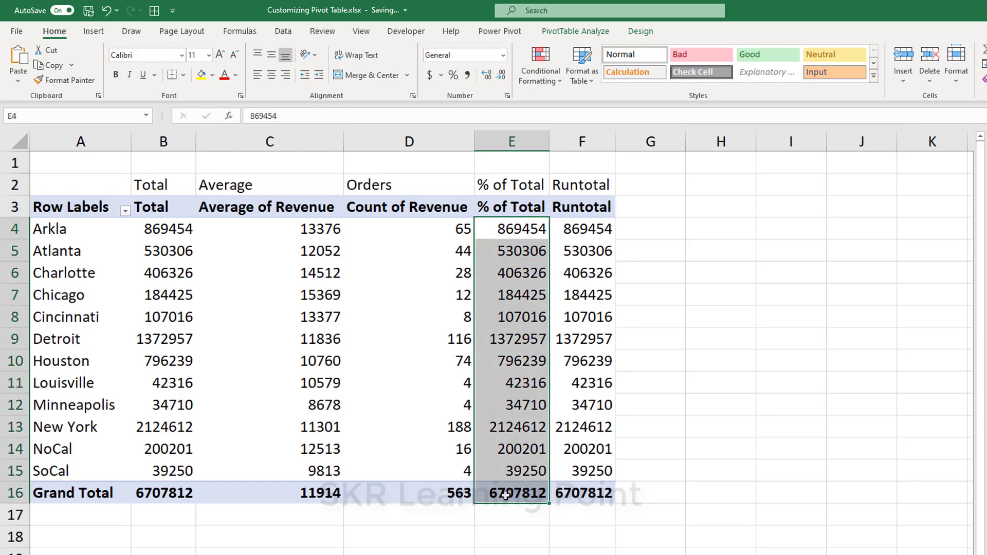
{"action": "right_click", "coordinate": [497, 247]}
{"action": "key", "text": "Escape"}
{"action": "left_click", "coordinate": [509, 488]}
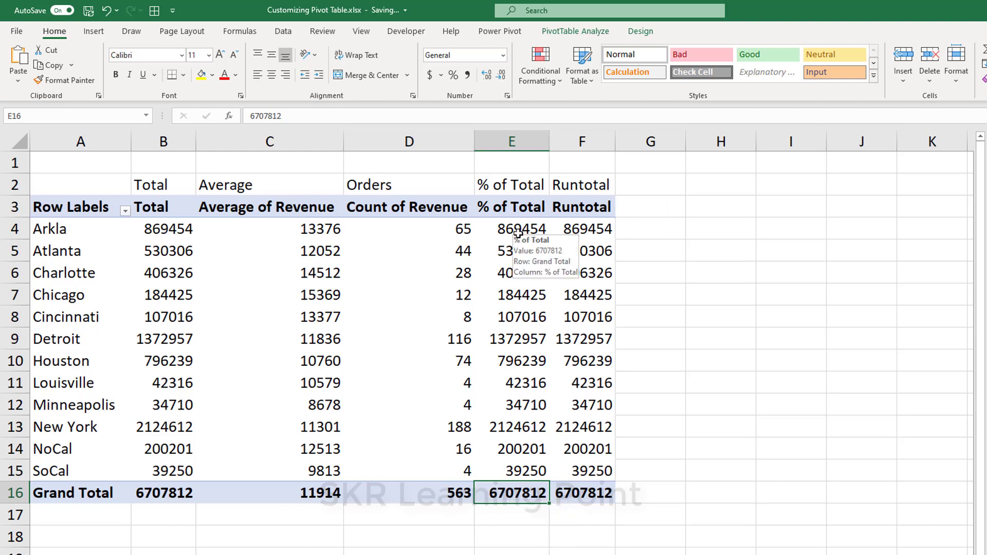
{"action": "left_click_drag", "start_coordinate": [518, 230], "coordinate": [523, 467]}
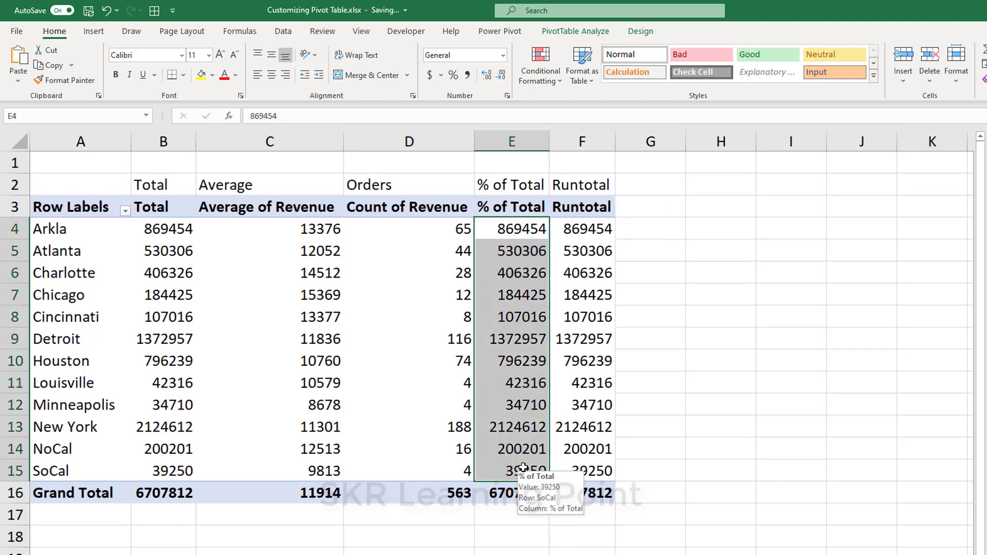
{"action": "left_click_drag", "start_coordinate": [525, 236], "coordinate": [524, 493]}
{"action": "right_click", "coordinate": [528, 349]}
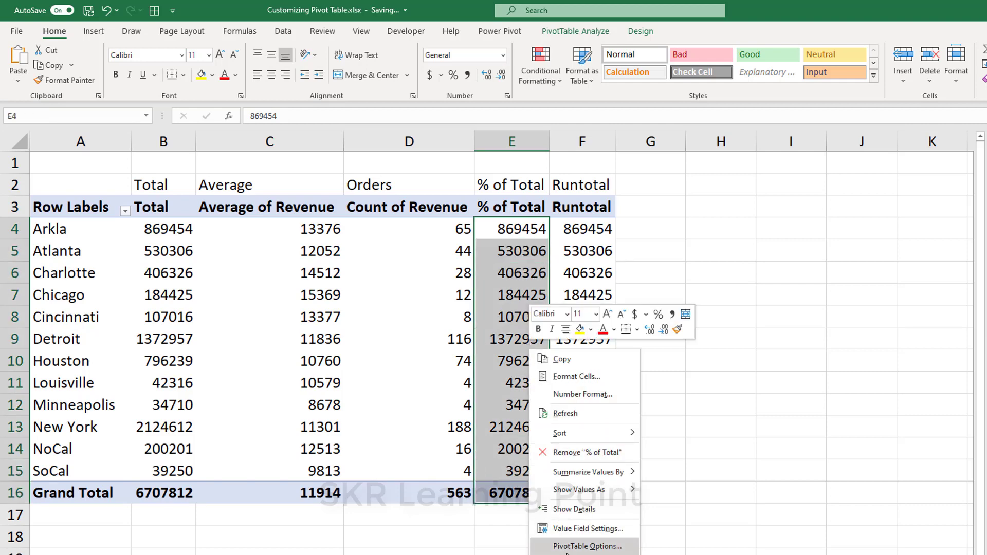
{"action": "mouse_move", "coordinate": [566, 496]}
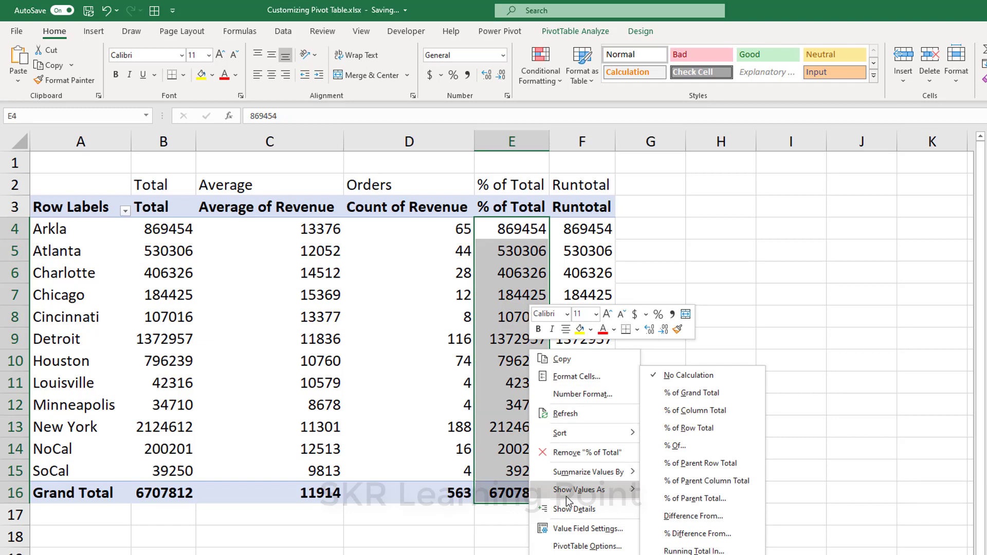
{"action": "left_click", "coordinate": [693, 413]}
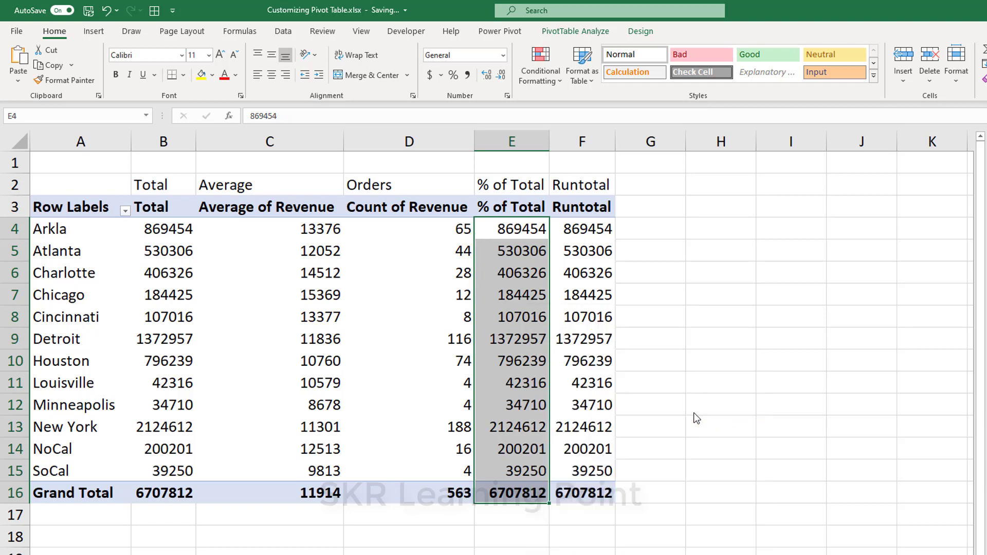
Examine the markets' shares in the % of Total column, checking their sum and comparing New York's share with its total revenue.
{"action": "left_click", "coordinate": [533, 331]}
{"action": "left_click", "coordinate": [515, 496]}
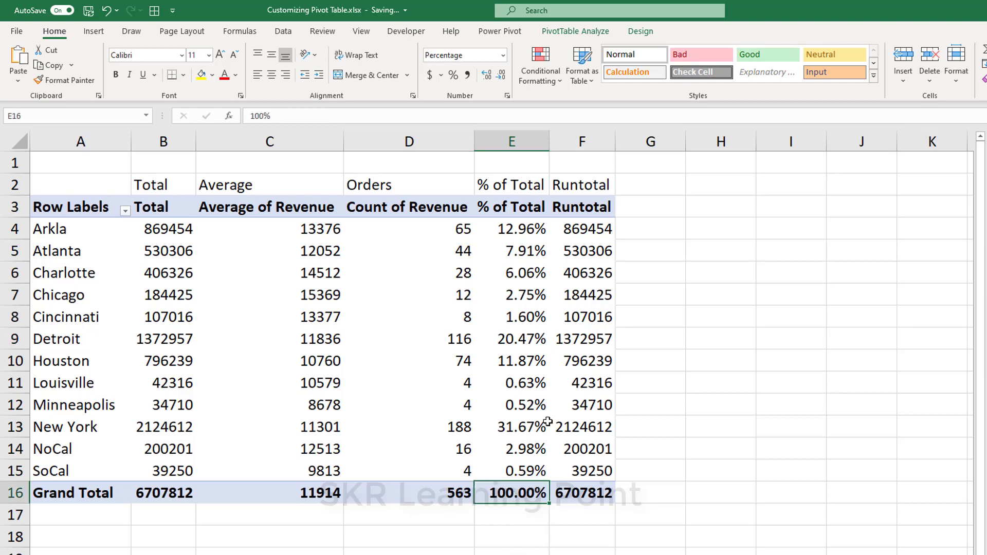
{"action": "left_click_drag", "start_coordinate": [513, 232], "coordinate": [514, 469]}
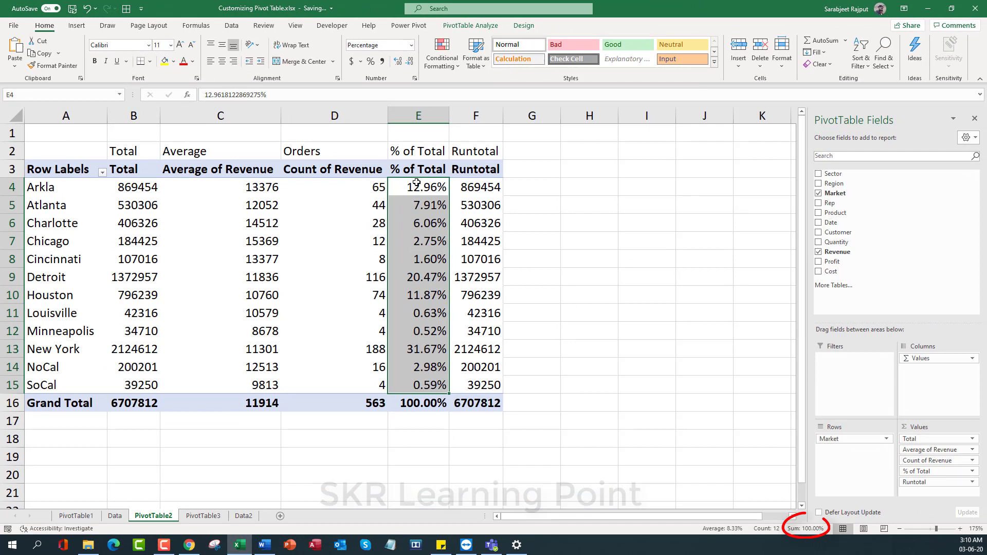
{"action": "left_click_drag", "start_coordinate": [416, 183], "coordinate": [419, 406]}
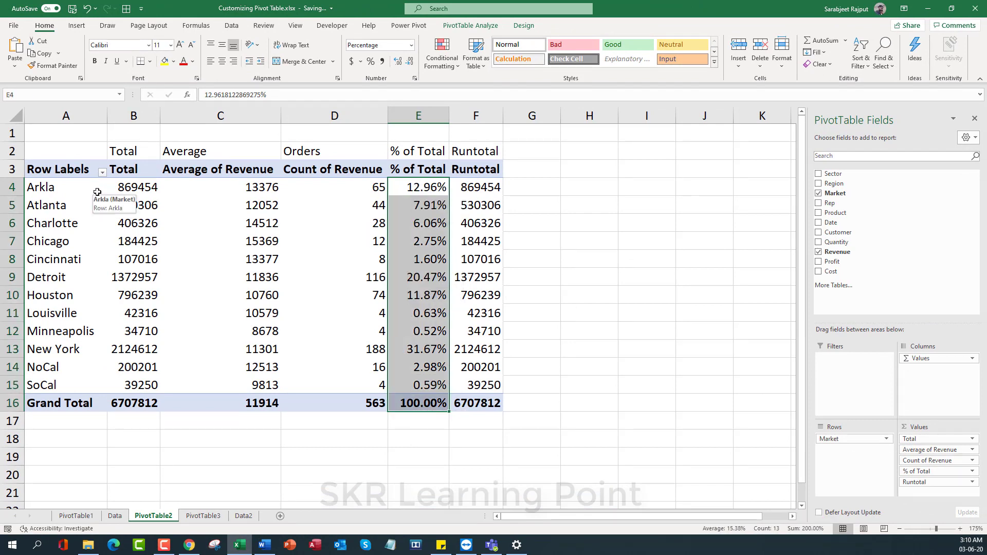
{"action": "right_click", "coordinate": [421, 206]}
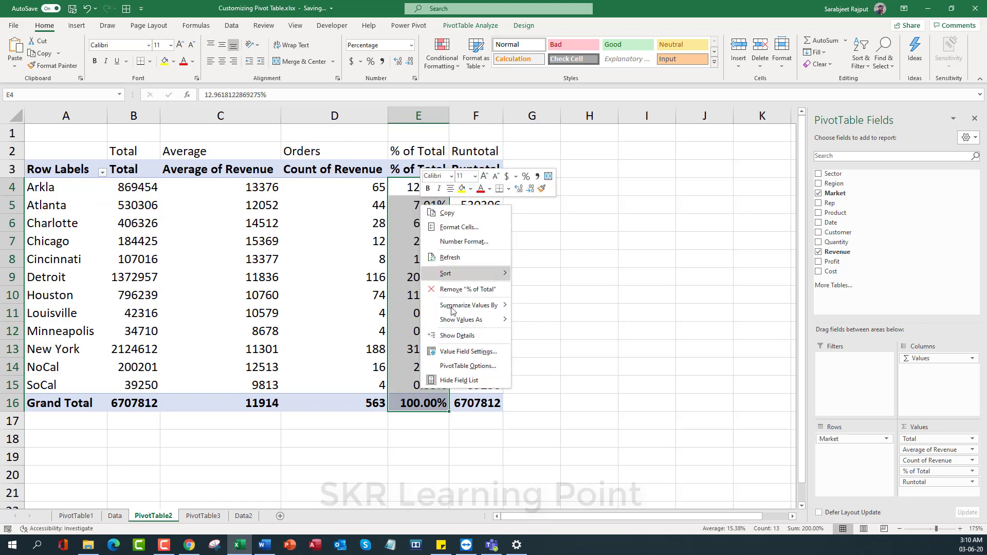
{"action": "key", "text": "Escape"}
{"action": "left_click", "coordinate": [78, 354]}
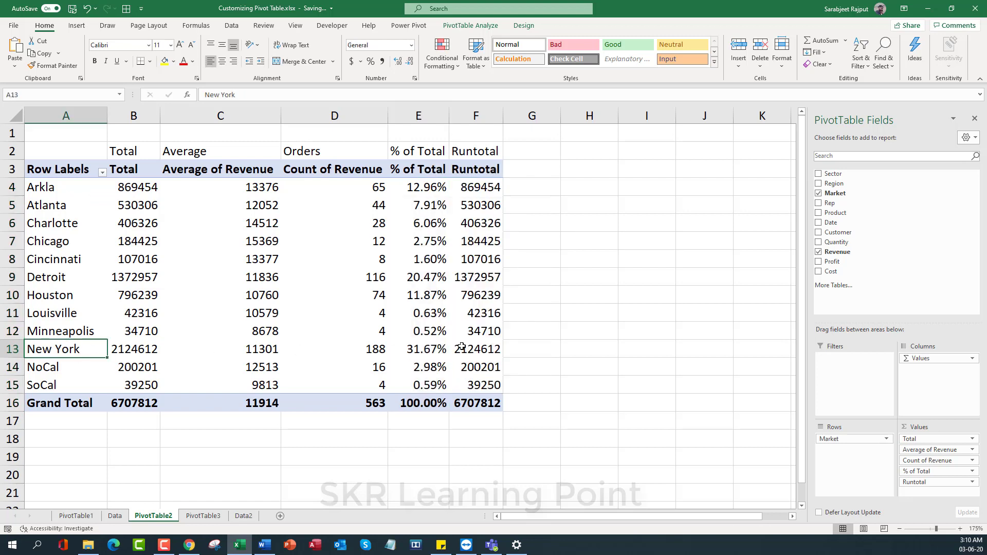
{"action": "left_click", "coordinate": [430, 347]}
{"action": "left_click", "coordinate": [88, 350]}
{"action": "left_click", "coordinate": [432, 352]}
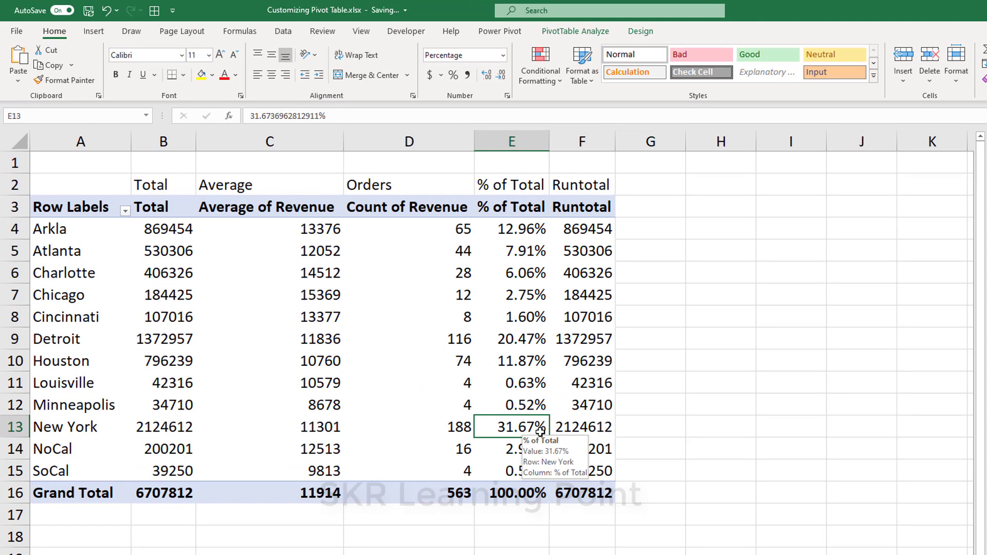
{"action": "left_click", "coordinate": [112, 434]}
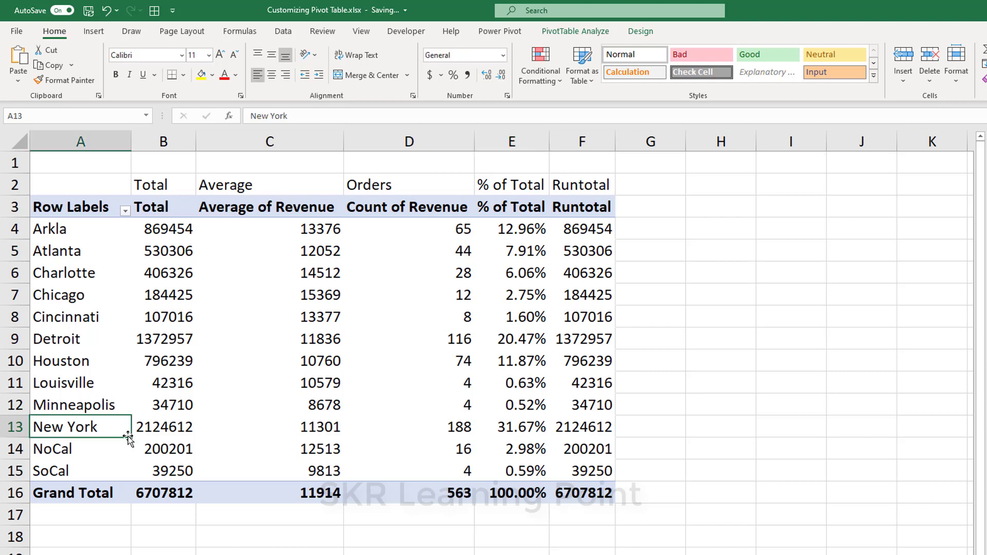
{"action": "left_click", "coordinate": [160, 432]}
{"action": "left_click", "coordinate": [182, 227]}
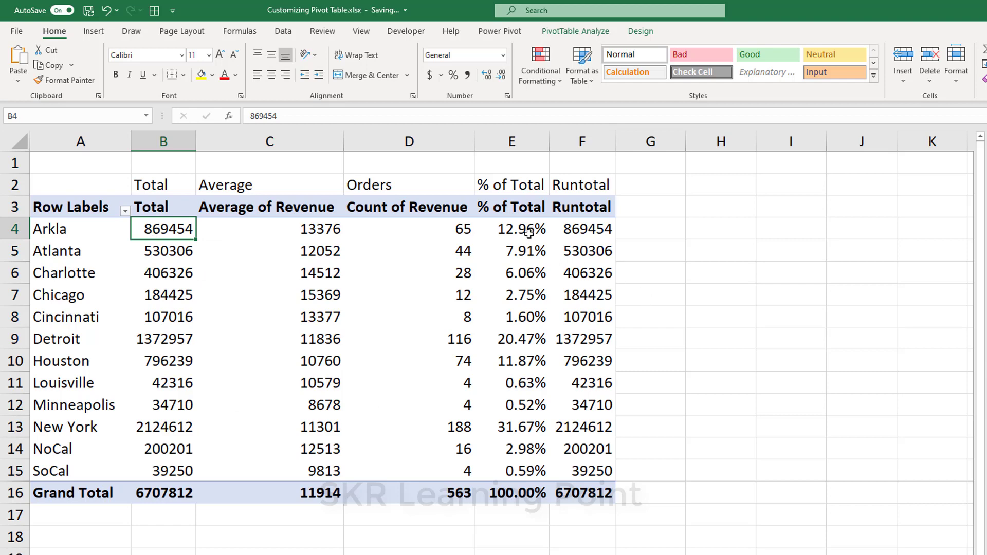
Show the % of Total column's values as % Of, with Market as base field and New York as base item.
{"action": "left_click_drag", "start_coordinate": [529, 233], "coordinate": [525, 488]}
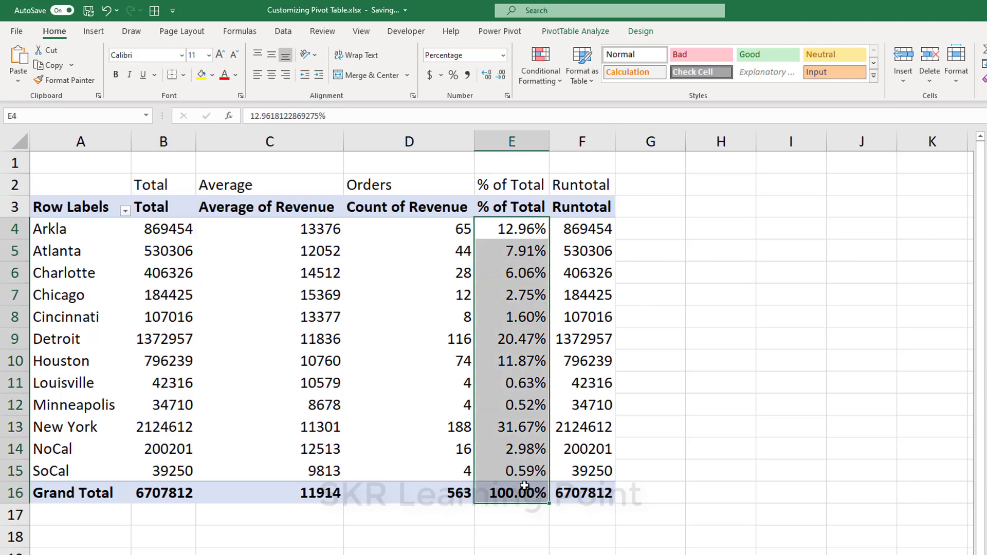
{"action": "right_click", "coordinate": [515, 423]}
{"action": "mouse_move", "coordinate": [571, 554]}
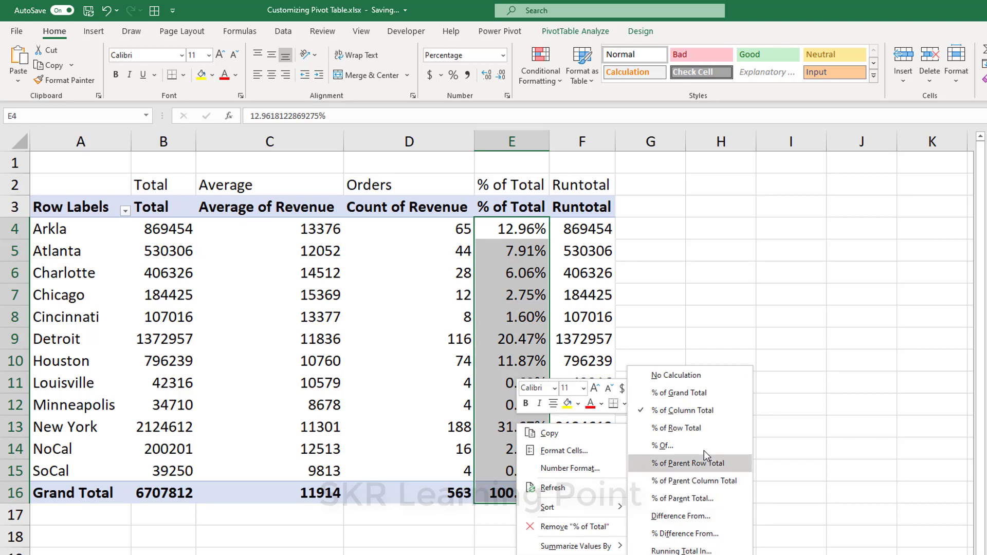
{"action": "left_click", "coordinate": [674, 451]}
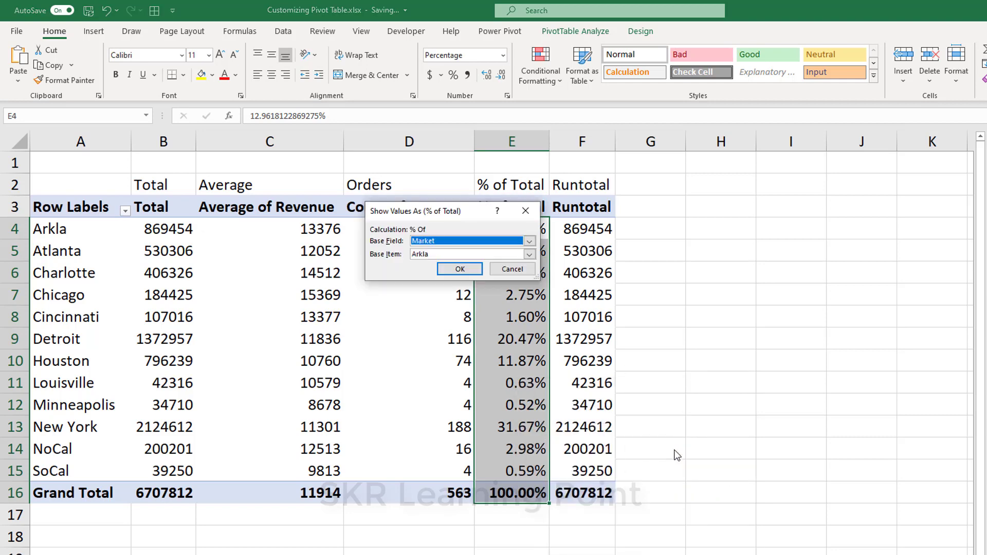
{"action": "left_click_drag", "start_coordinate": [446, 214], "coordinate": [782, 187]}
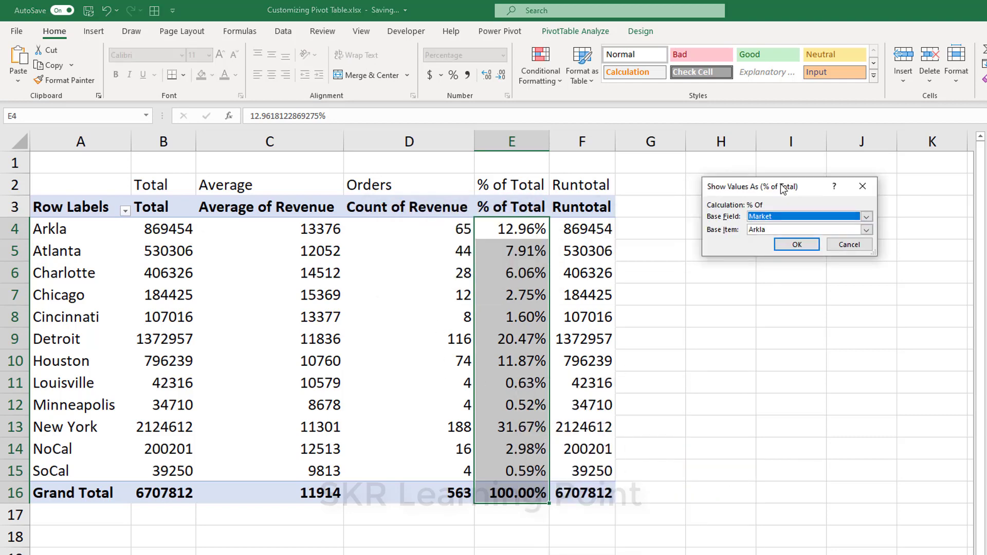
{"action": "left_click", "coordinate": [867, 230]}
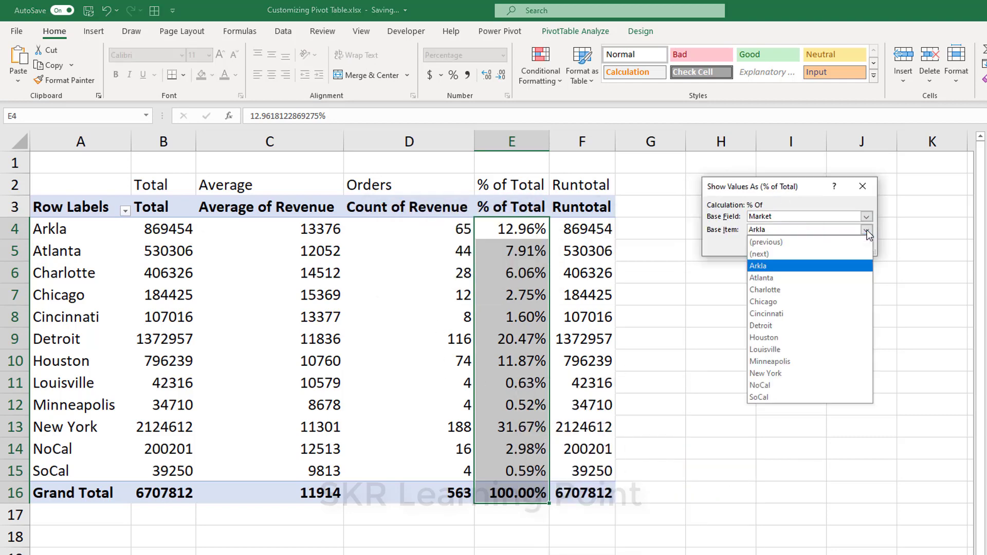
{"action": "left_click", "coordinate": [783, 377]}
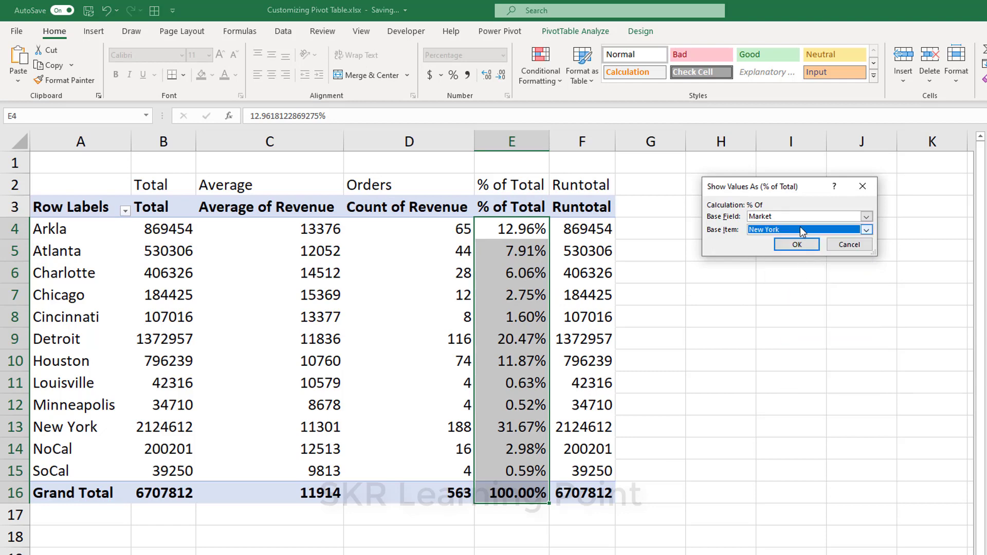
{"action": "left_click", "coordinate": [796, 245]}
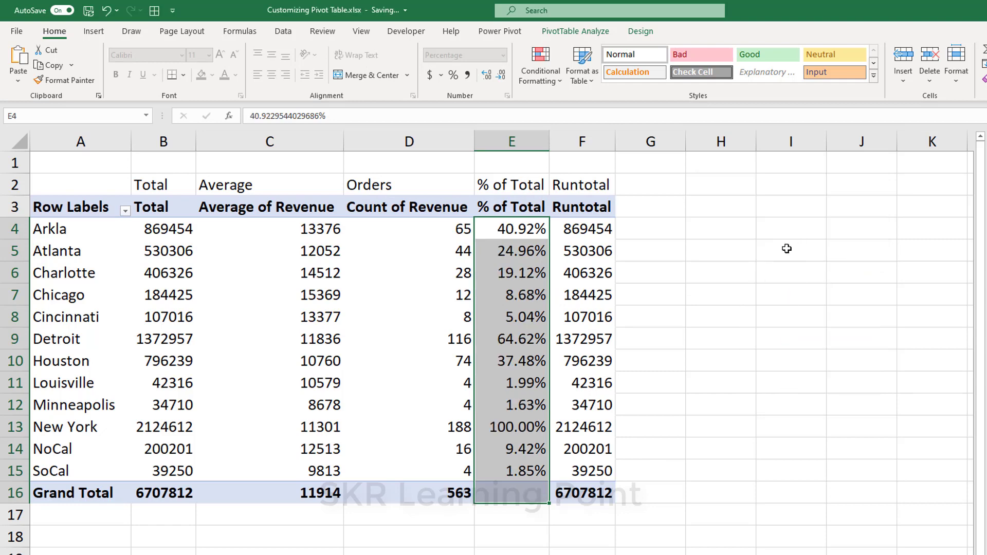
Compare the other markets' percentages with New York's in the % of Total column and review the available Show Values As calculations.
{"action": "left_click", "coordinate": [498, 426]}
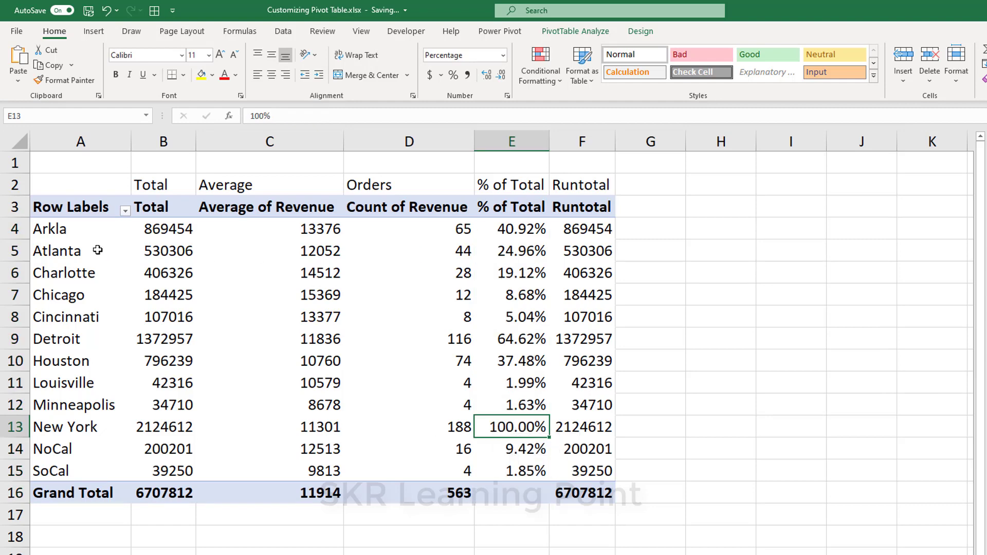
{"action": "left_click", "coordinate": [505, 230]}
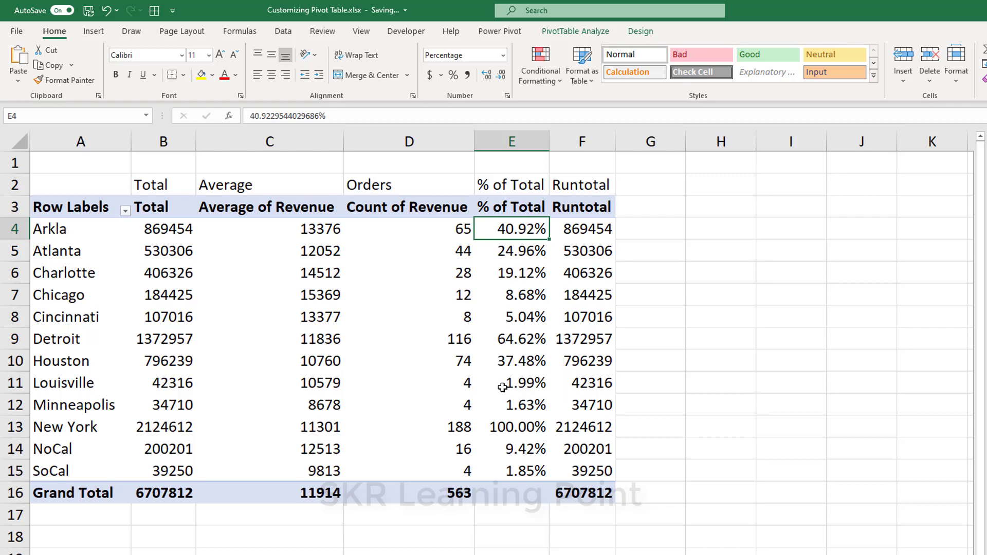
{"action": "left_click", "coordinate": [517, 434]}
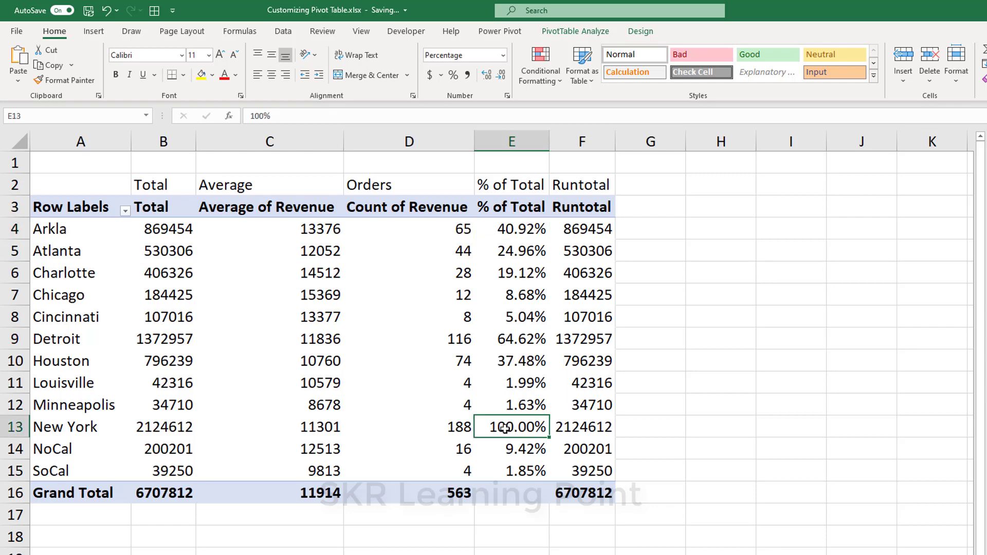
{"action": "left_click", "coordinate": [535, 231]}
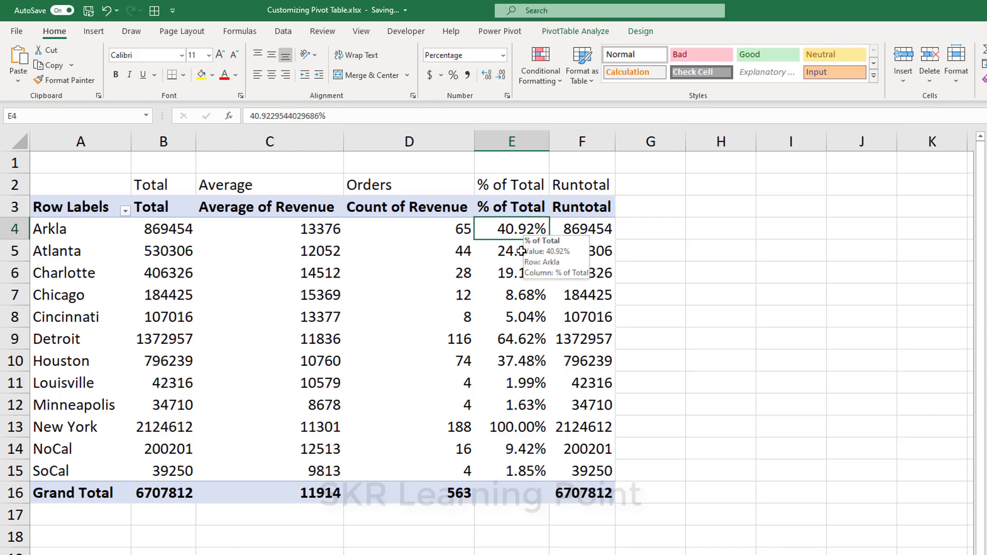
{"action": "mouse_move", "coordinate": [514, 274]}
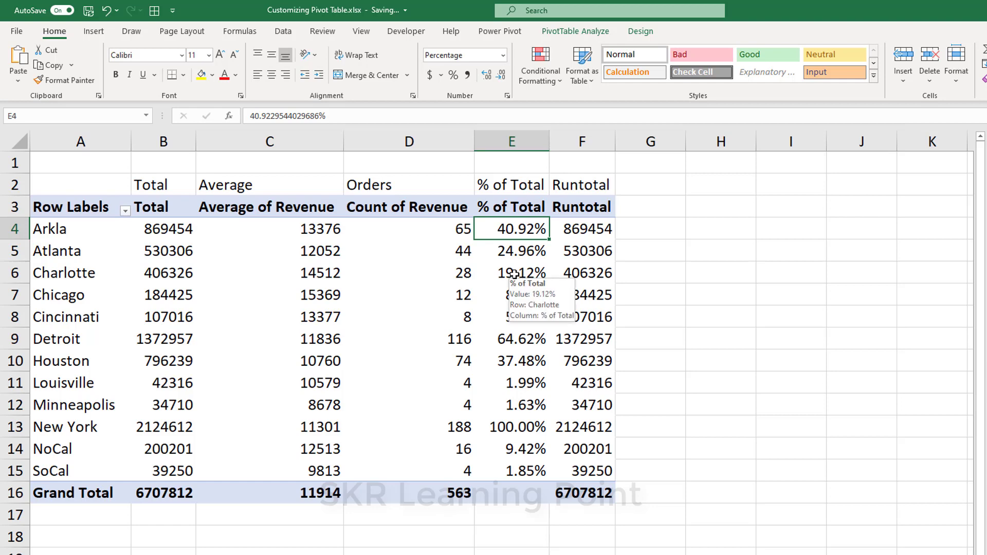
{"action": "left_click_drag", "start_coordinate": [511, 224], "coordinate": [521, 487]}
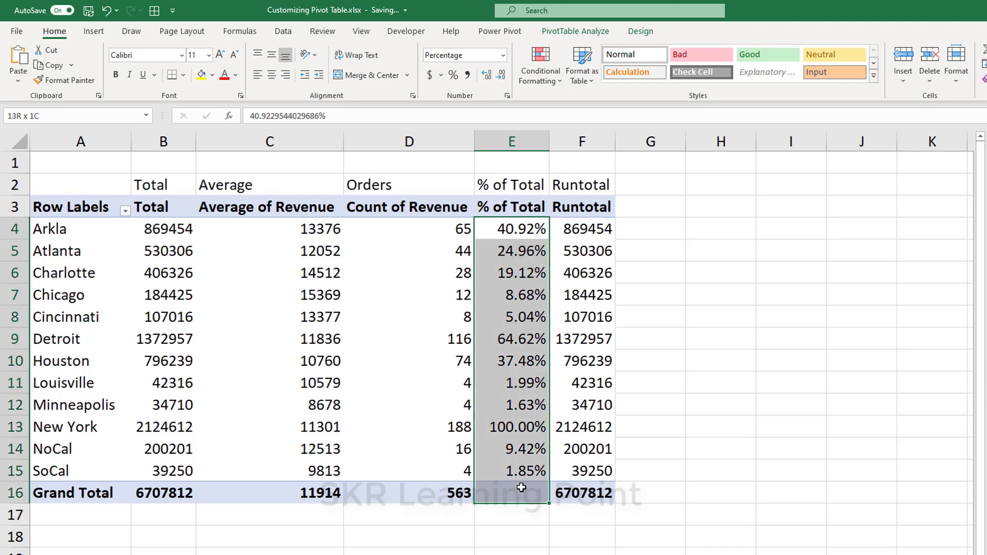
{"action": "right_click", "coordinate": [491, 362]}
{"action": "mouse_move", "coordinate": [542, 509]}
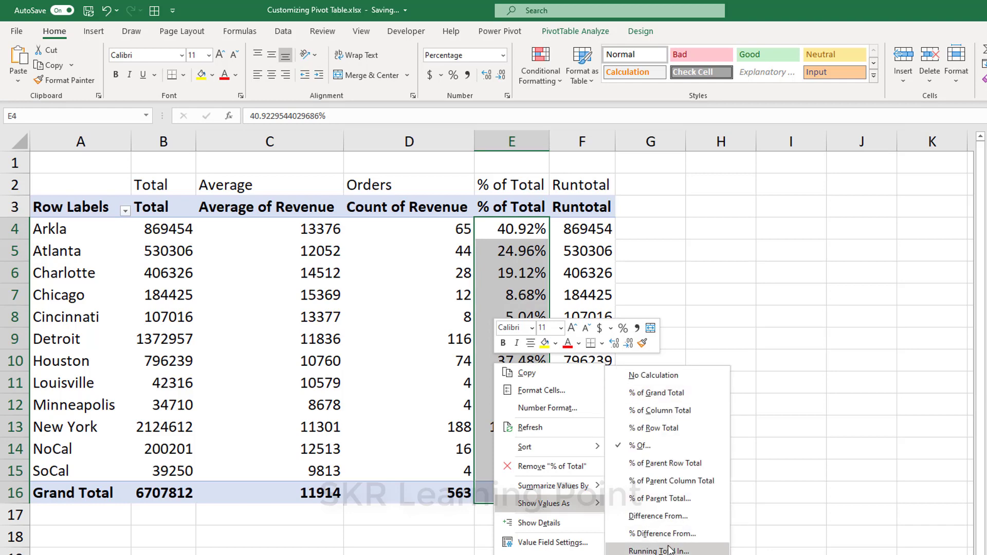
{"action": "left_click", "coordinate": [597, 241]}
Show the Runtotal column's values in F4:F16 as Running Total In, with Market as the base field.
{"action": "left_click", "coordinate": [594, 234]}
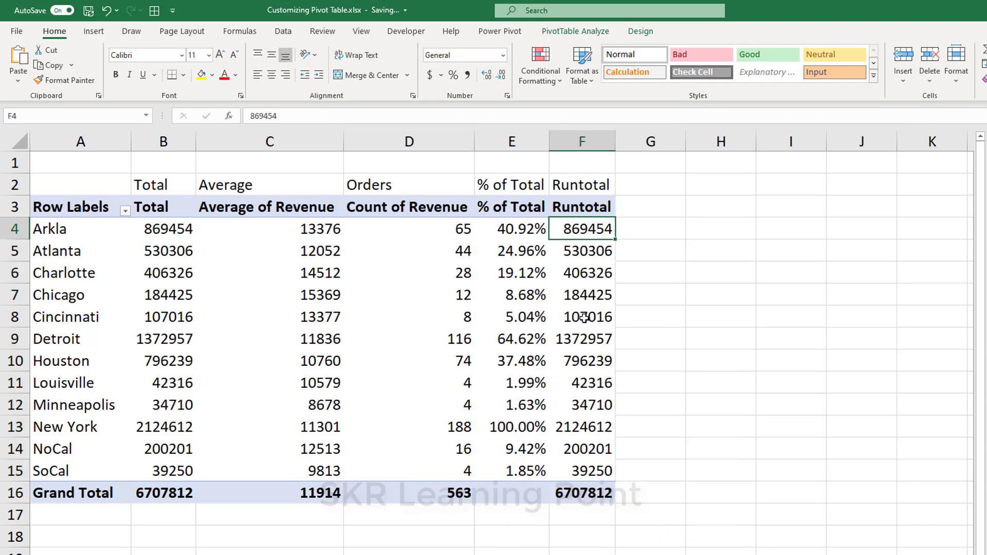
{"action": "mouse_move", "coordinate": [585, 318]}
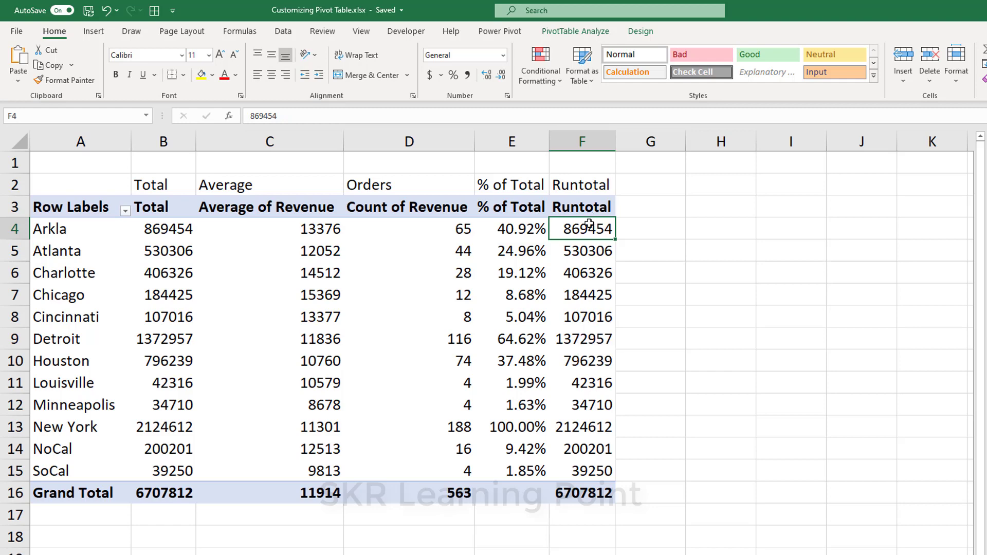
{"action": "mouse_move", "coordinate": [588, 225]}
{"action": "left_click_drag", "start_coordinate": [588, 226], "coordinate": [586, 337]}
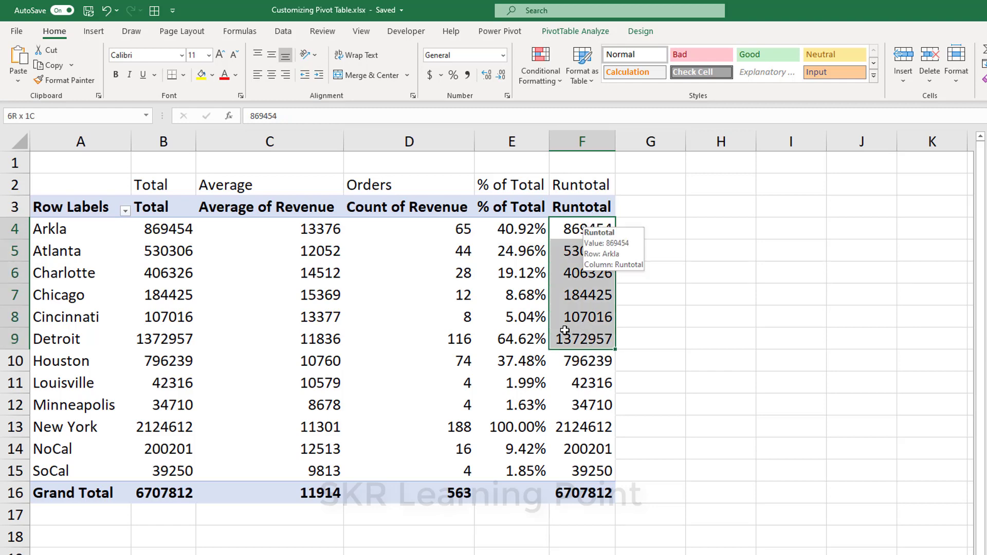
{"action": "left_click", "coordinate": [50, 227]}
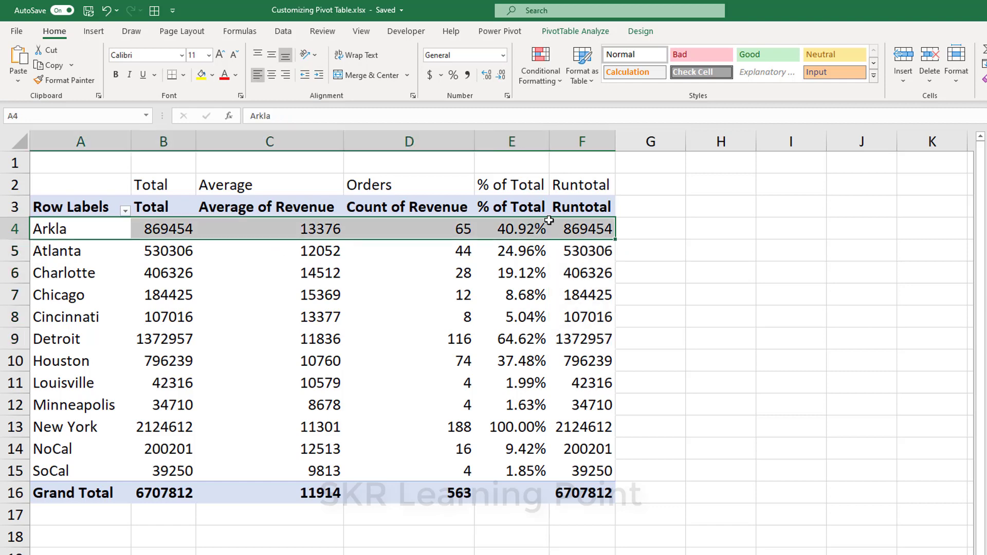
{"action": "left_click", "coordinate": [588, 230]}
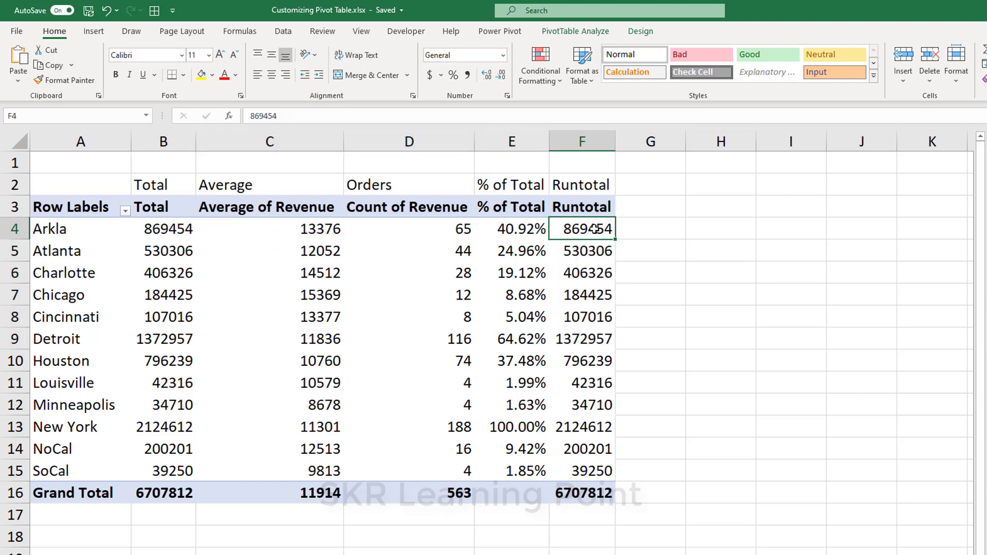
{"action": "left_click_drag", "start_coordinate": [595, 229], "coordinate": [586, 490]}
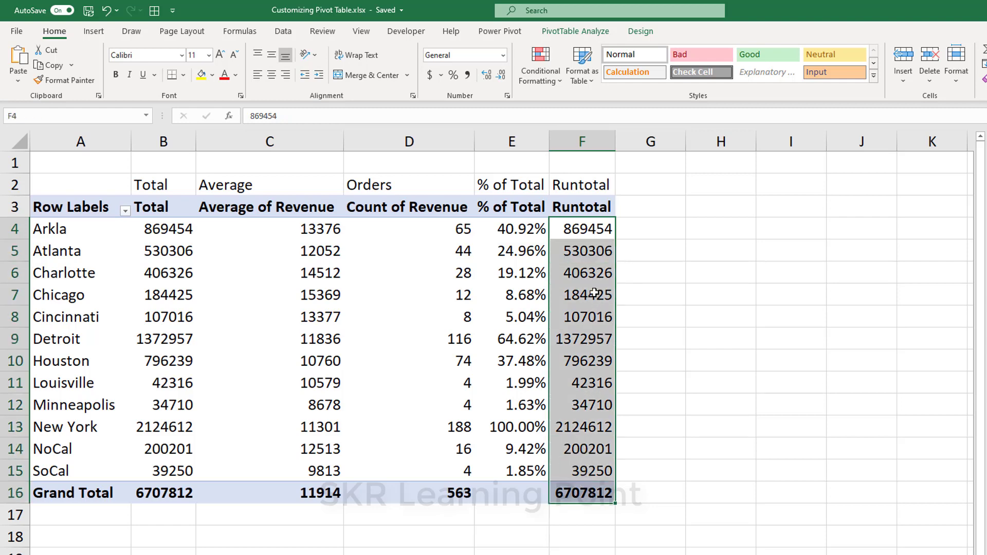
{"action": "right_click", "coordinate": [588, 235]}
{"action": "mouse_move", "coordinate": [652, 379]}
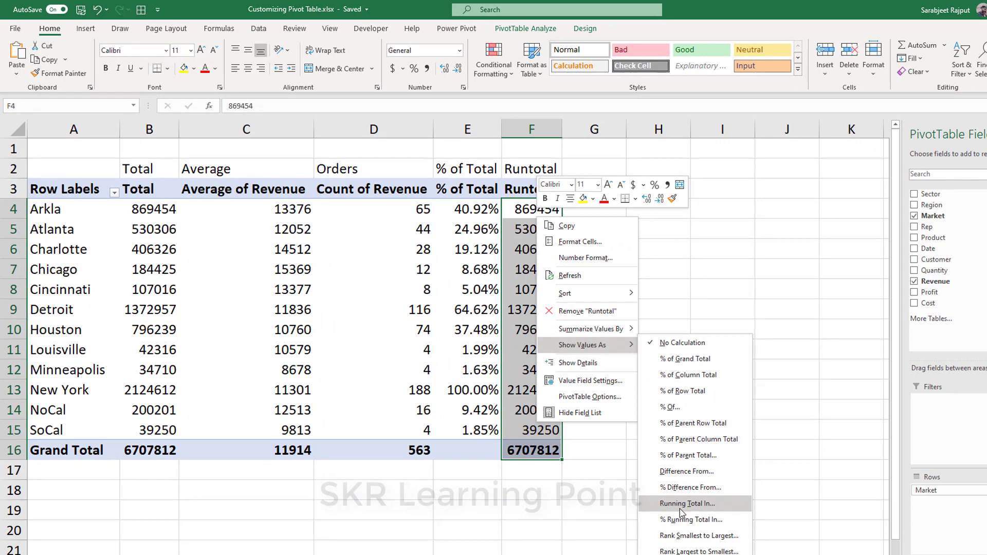
{"action": "left_click", "coordinate": [684, 506]}
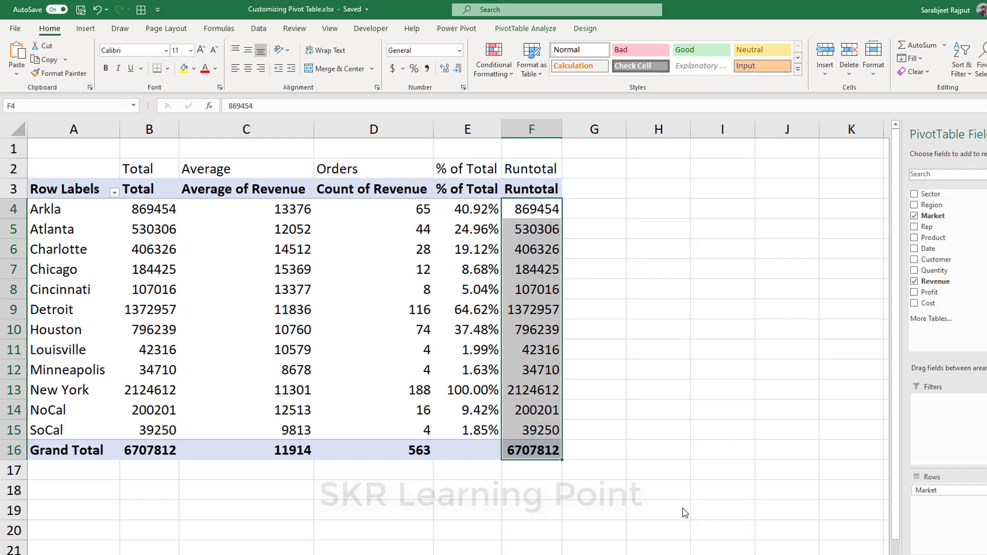
{"action": "left_click", "coordinate": [736, 222]}
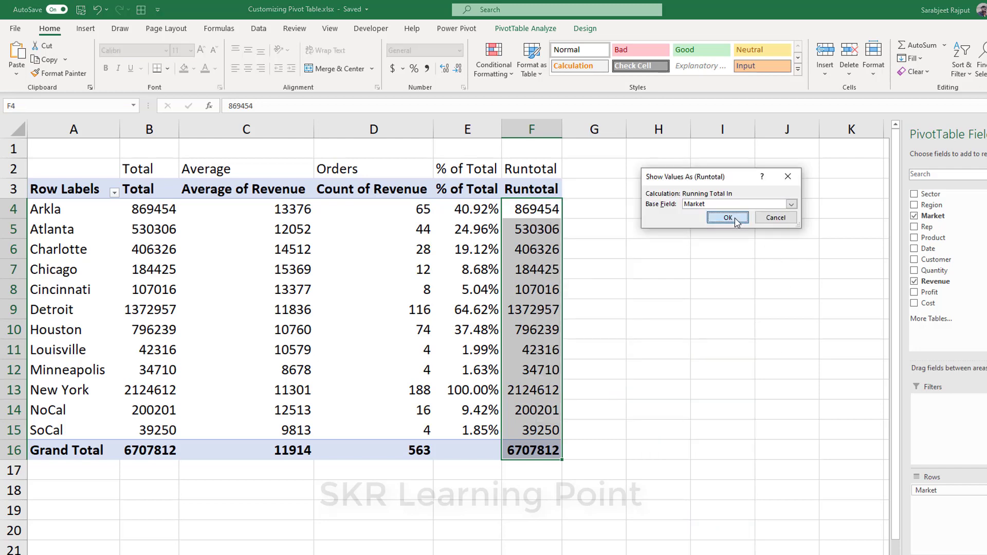
Check the Runtotal values for Atlanta and Cincinnati against the sums of B4:B5 and B4:B8 in the Total column.
{"action": "left_click", "coordinate": [550, 206]}
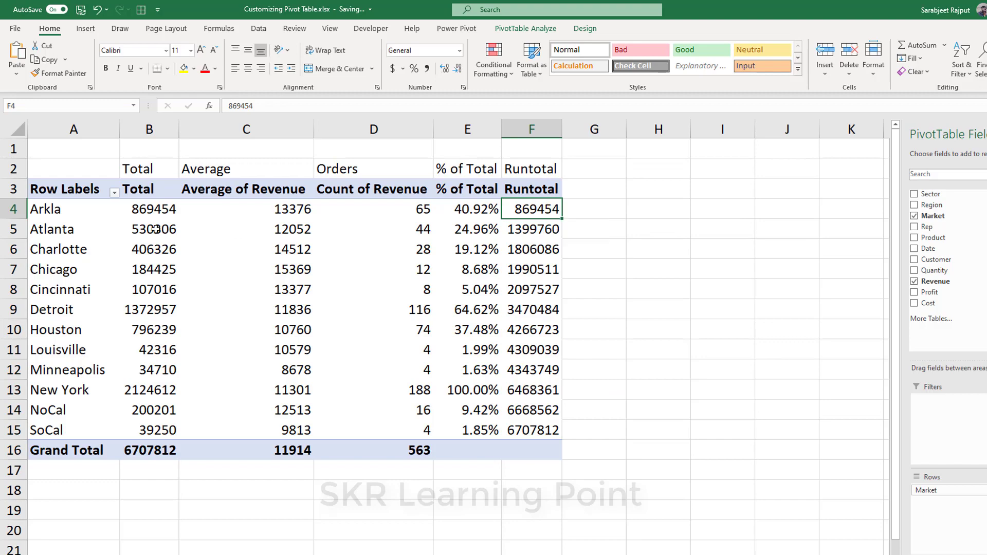
{"action": "left_click_drag", "start_coordinate": [149, 211], "coordinate": [149, 231]}
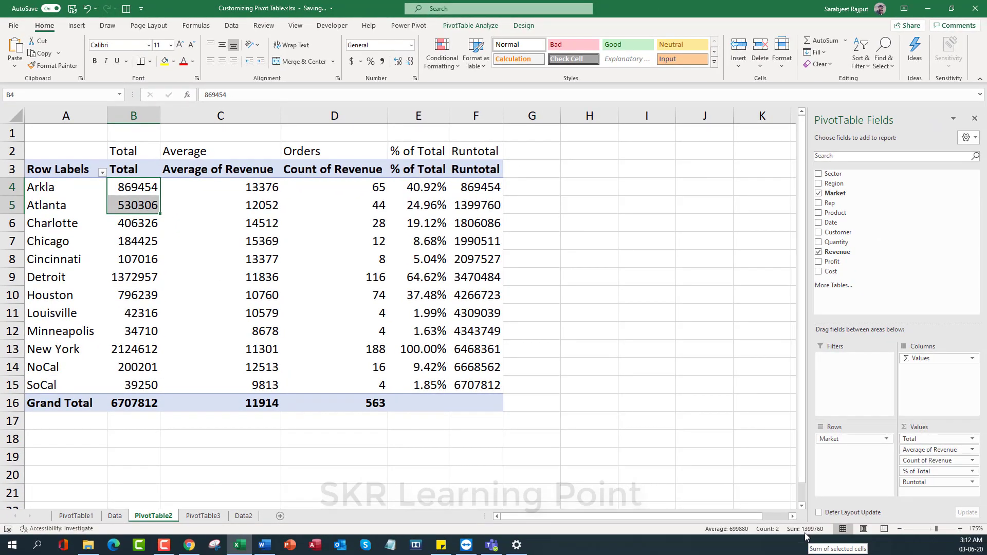
{"action": "left_click", "coordinate": [480, 208]}
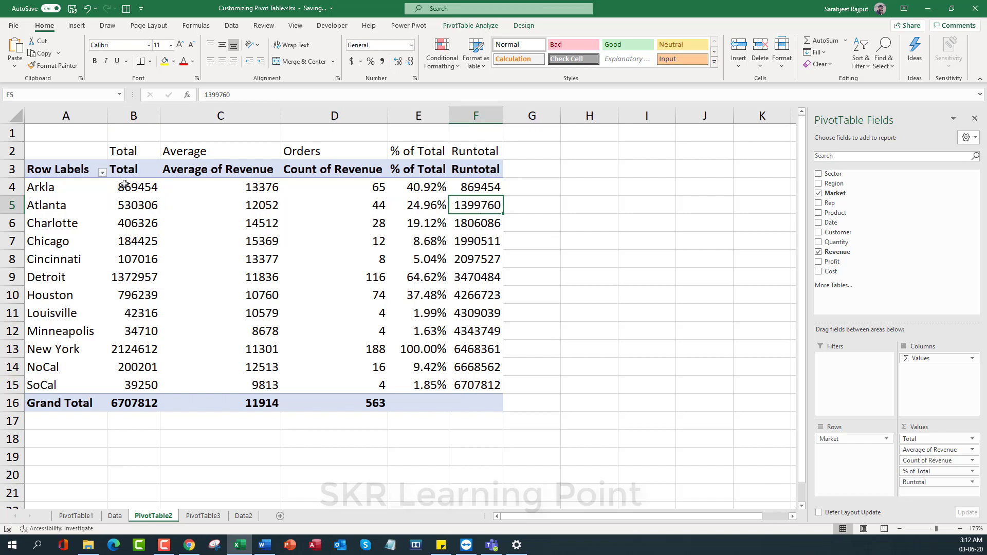
{"action": "left_click_drag", "start_coordinate": [125, 185], "coordinate": [122, 267]}
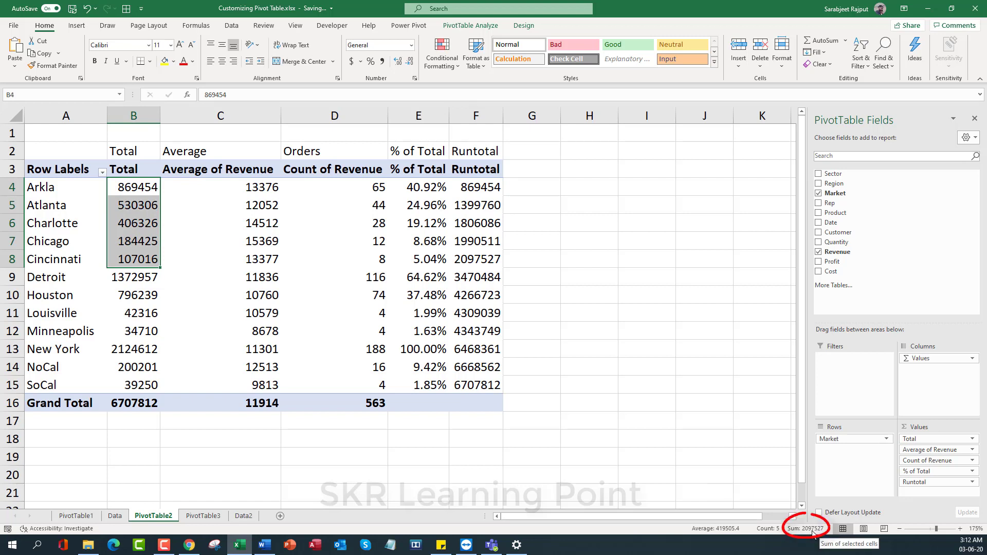
{"action": "left_click_drag", "start_coordinate": [471, 186], "coordinate": [472, 228]}
{"action": "left_click", "coordinate": [469, 266]}
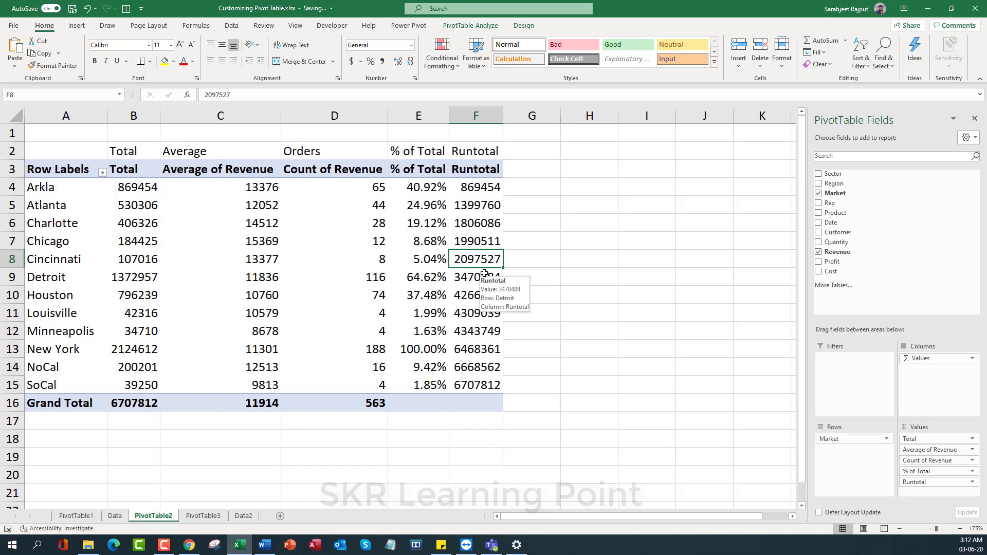
{"action": "left_click", "coordinate": [55, 190]}
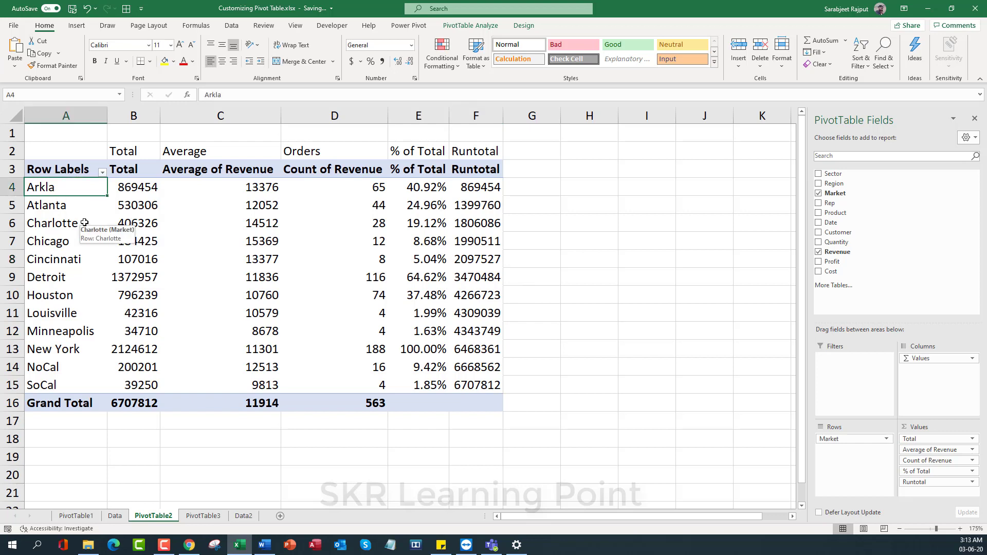
{"action": "left_click", "coordinate": [460, 280]}
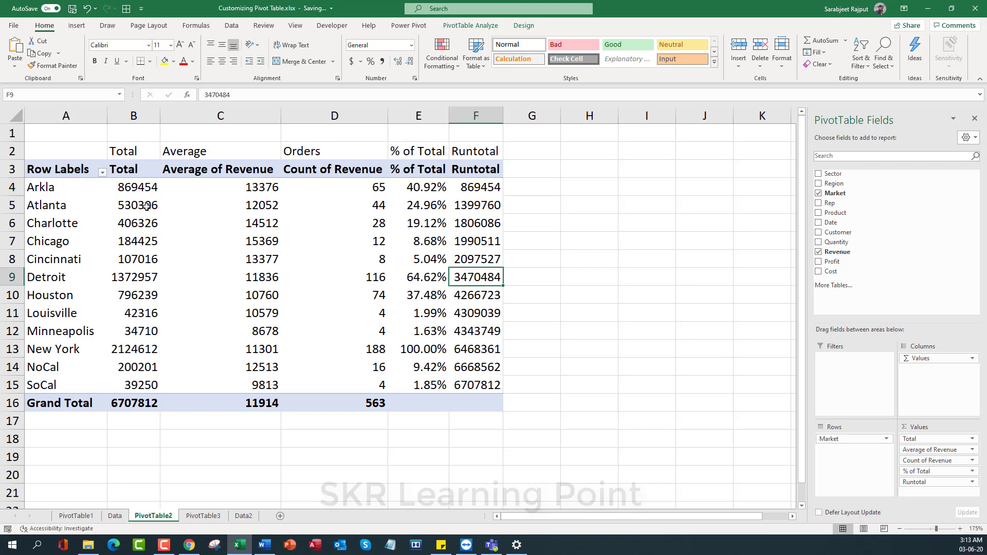
Review the value columns in B4:F15 and the Show Values As calculations available for Count of Revenue.
{"action": "left_click_drag", "start_coordinate": [142, 189], "coordinate": [462, 389]}
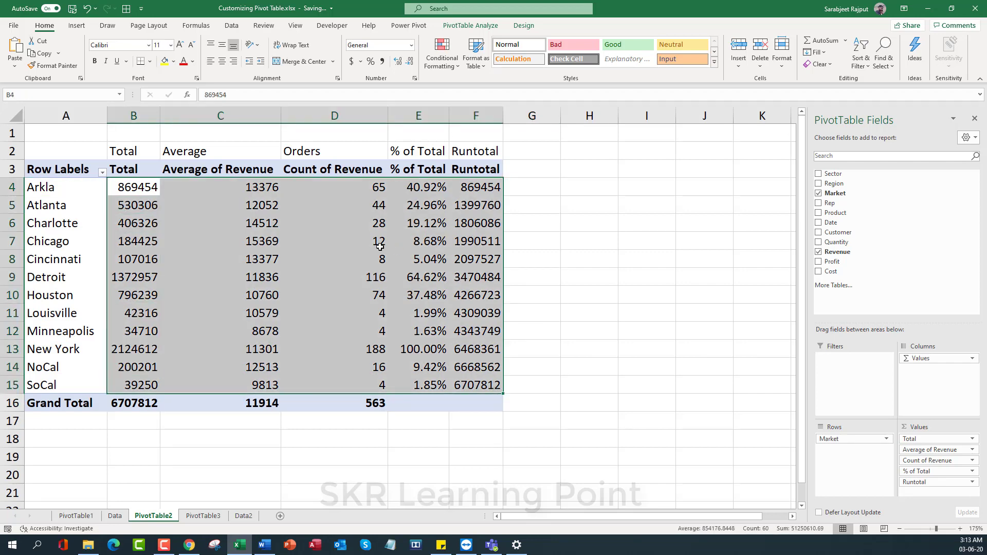
{"action": "left_click", "coordinate": [335, 244]}
{"action": "right_click", "coordinate": [267, 261]}
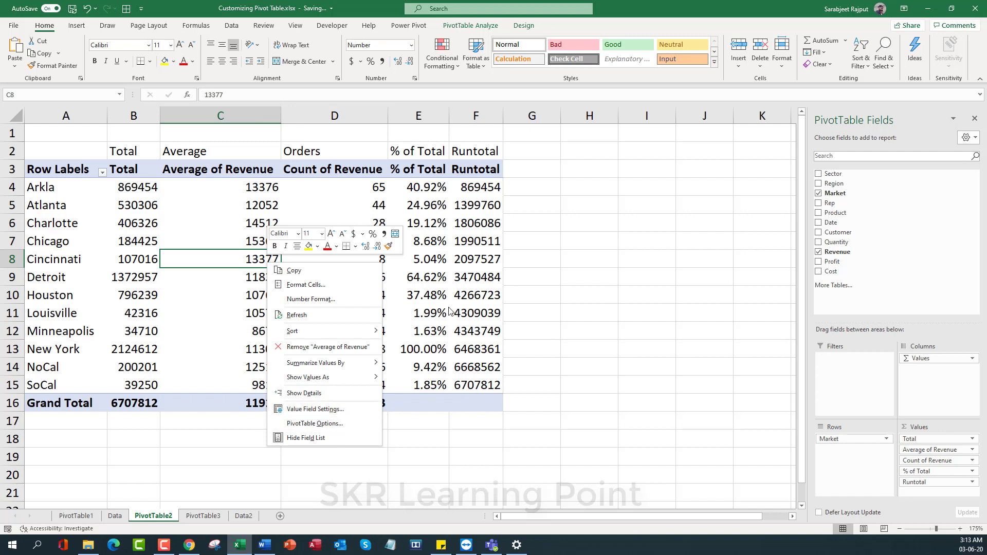
{"action": "key", "text": "Escape"}
{"action": "right_click", "coordinate": [322, 252]}
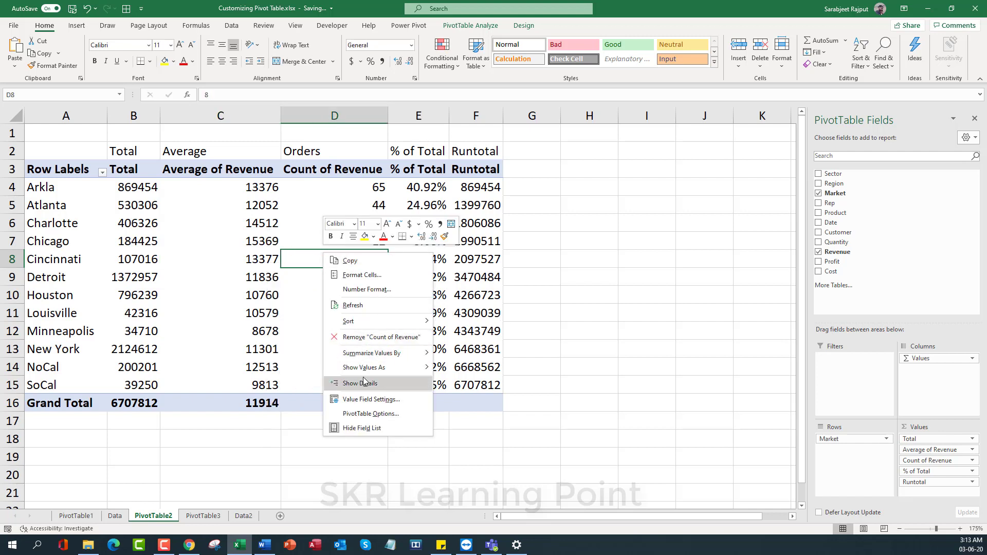
{"action": "mouse_move", "coordinate": [378, 368]}
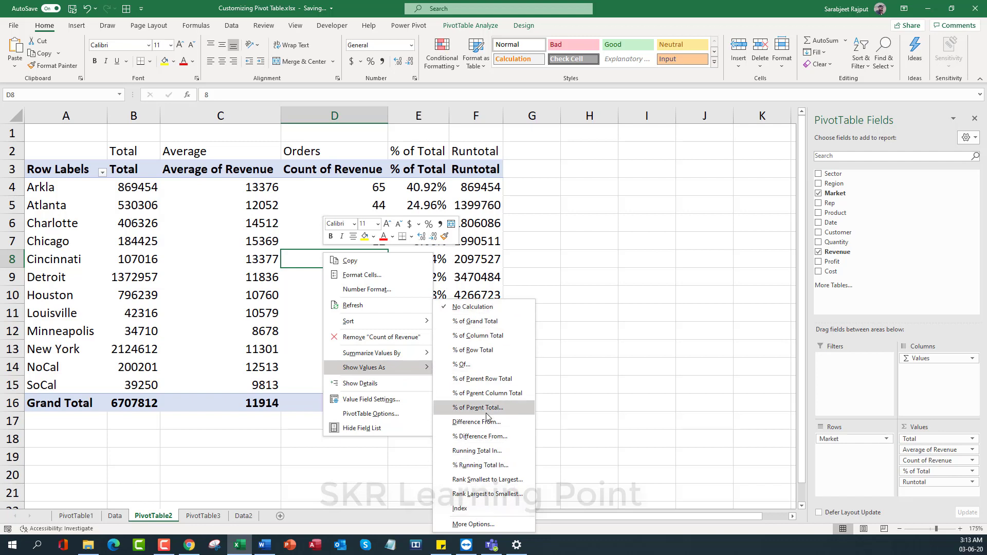
{"action": "key", "text": "Escape"}
{"action": "key", "text": "Escape"}
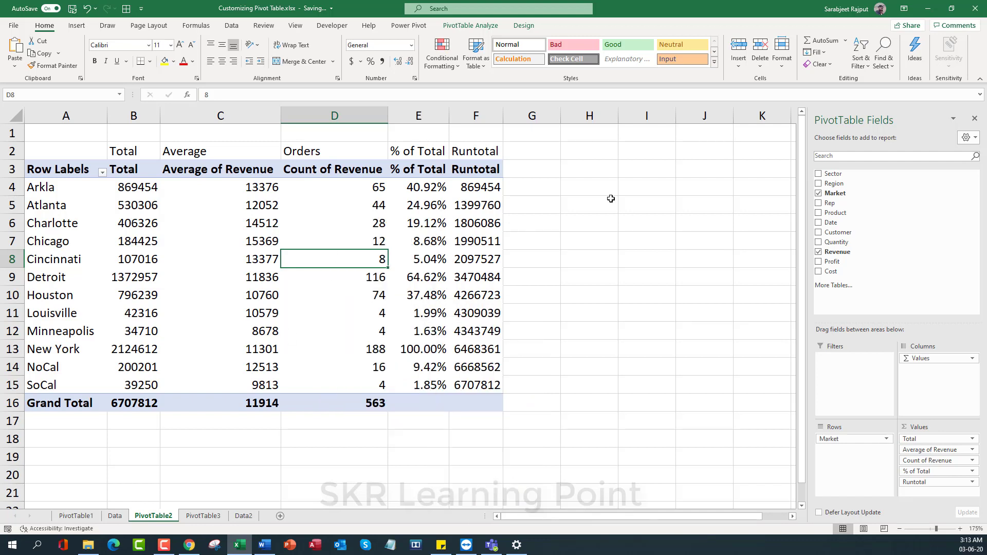
View the value field settings of Count of Revenue, including its Summarize Values By functions, and close them.
{"action": "left_click", "coordinate": [320, 218]}
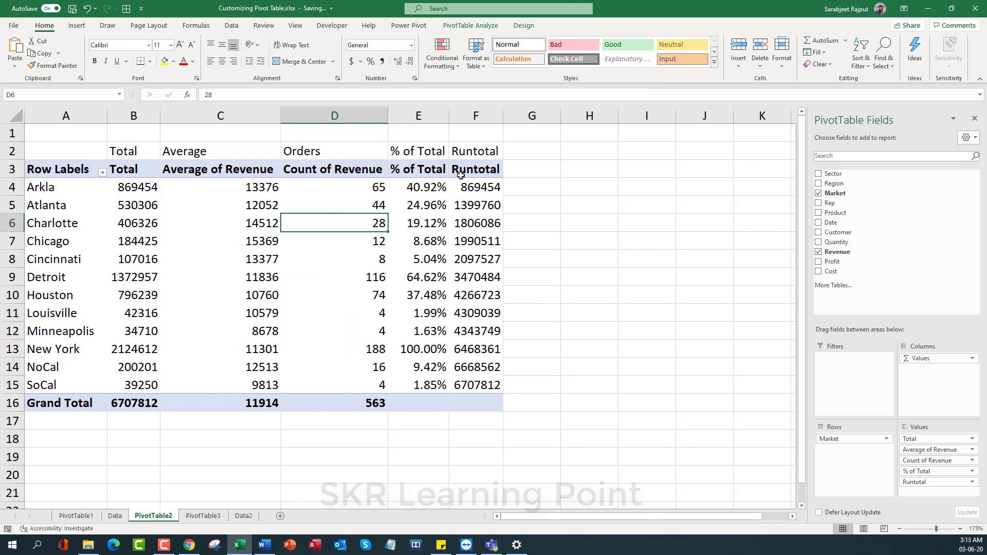
{"action": "left_click", "coordinate": [470, 27]}
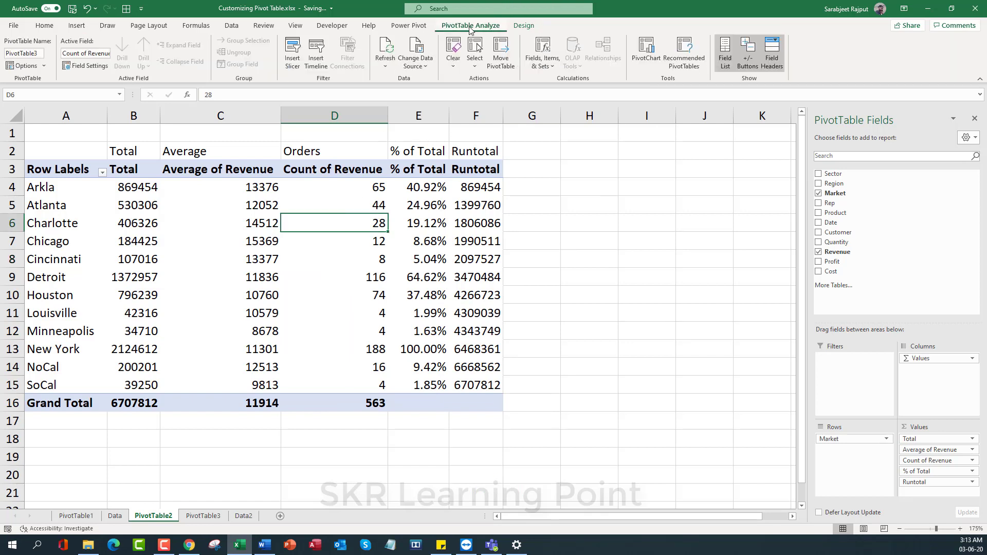
{"action": "left_click", "coordinate": [86, 66]}
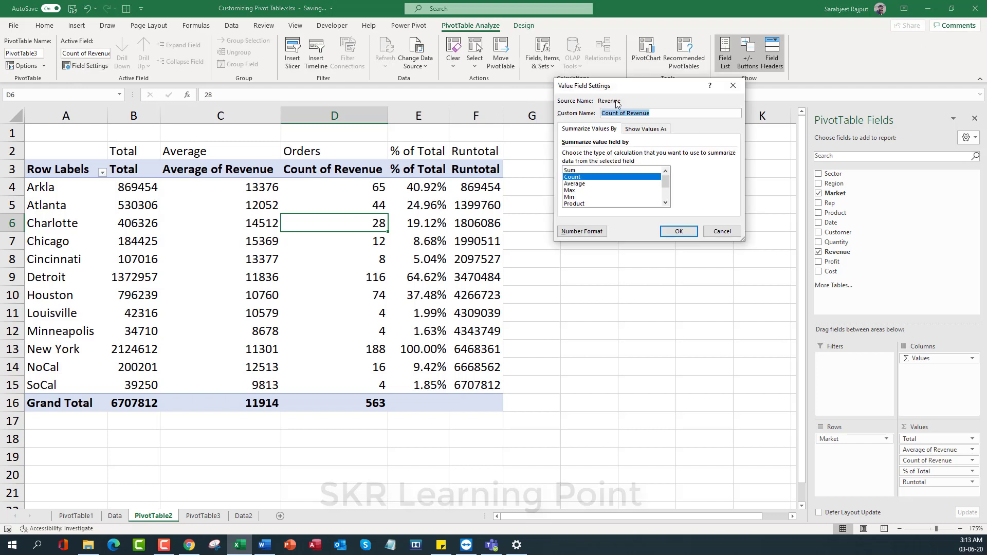
{"action": "left_click_drag", "start_coordinate": [623, 87], "coordinate": [527, 164]}
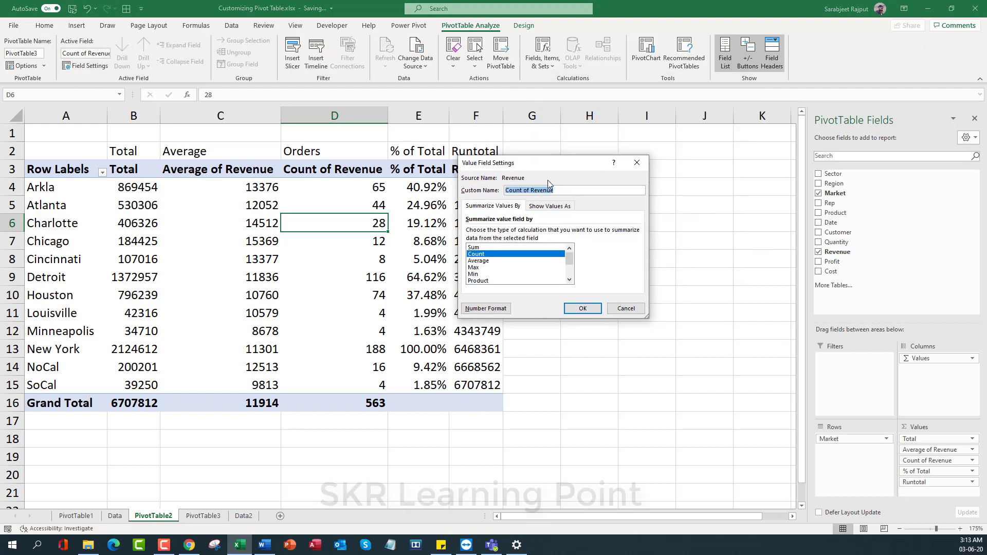
{"action": "left_click", "coordinate": [637, 163]}
{"action": "key", "text": "Down"}
{"action": "key", "text": "Down"}
{"action": "key", "text": "Down"}
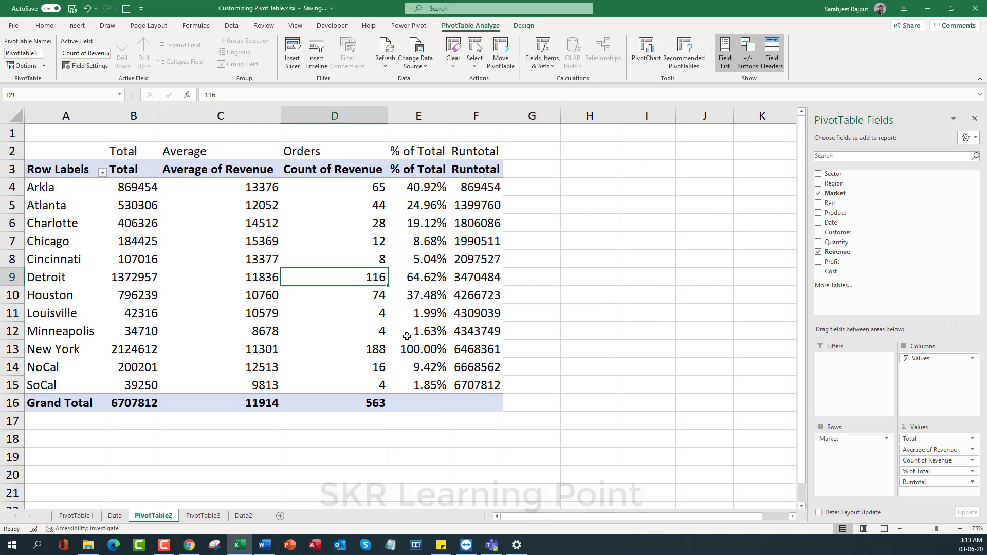
{"action": "left_click", "coordinate": [406, 334]}
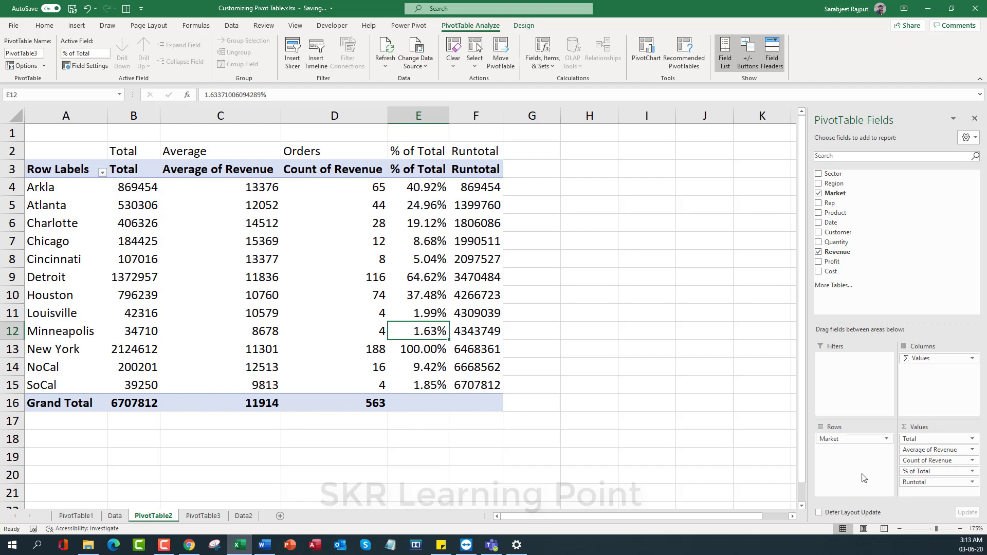
Go to the PivotTable3 sheet and examine its Region, Market, Rep and Sum of Revenue columns and the market subtotal rows.
{"action": "left_click", "coordinate": [202, 516]}
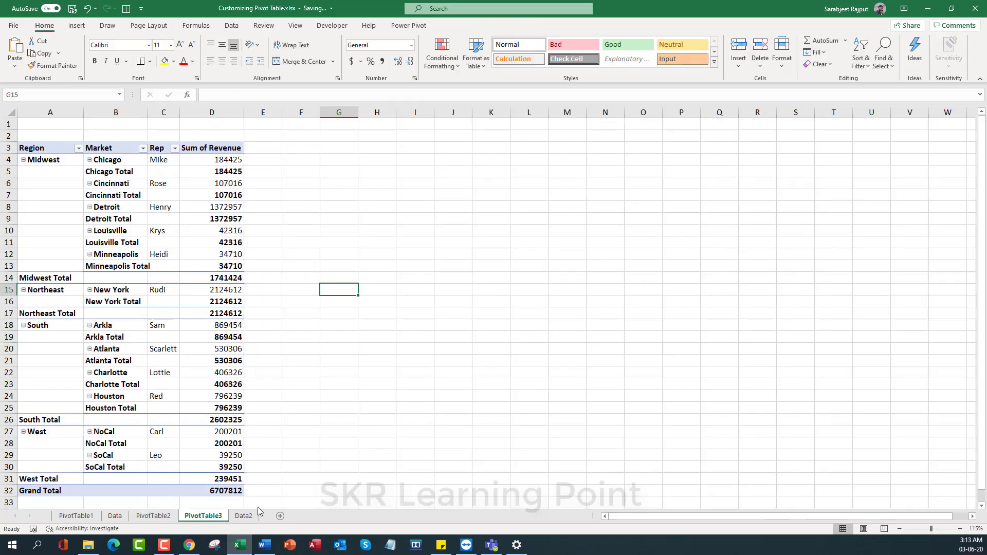
{"action": "left_click", "coordinate": [114, 188]}
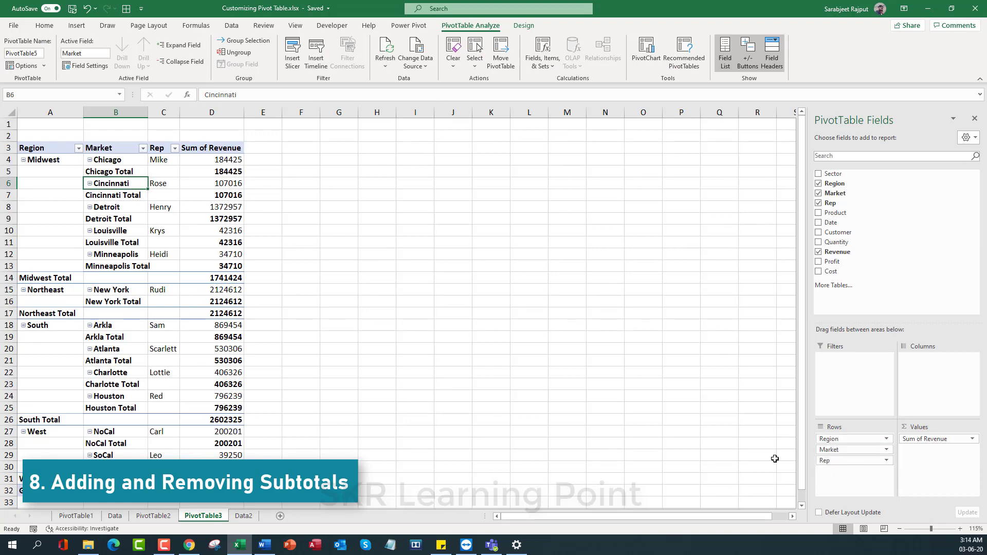
{"action": "left_click", "coordinate": [109, 175]}
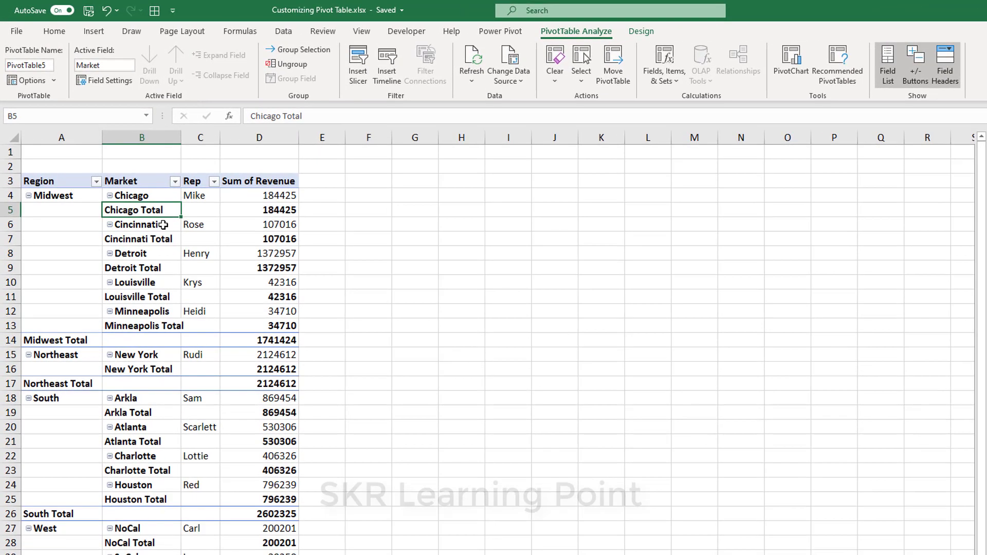
{"action": "left_click", "coordinate": [60, 195]}
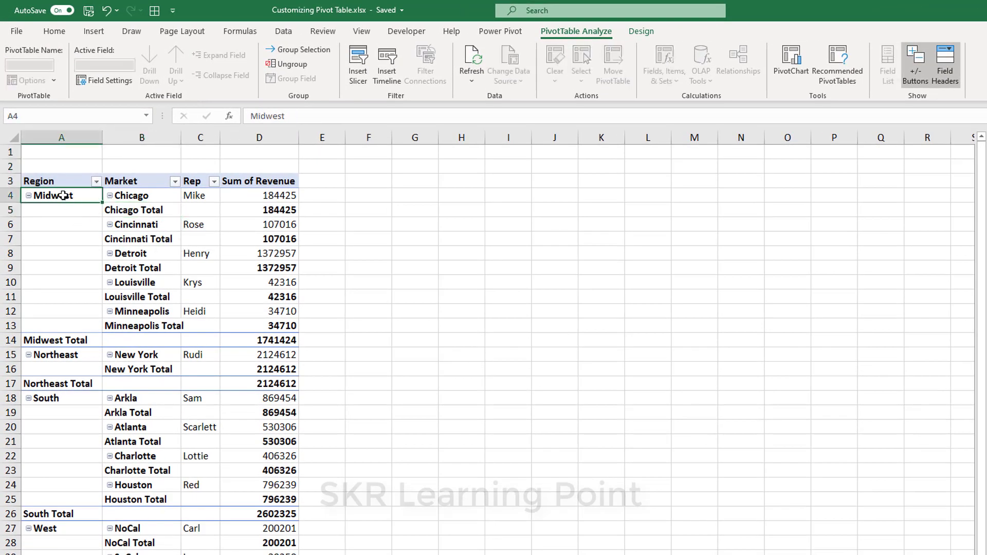
{"action": "left_click", "coordinate": [131, 200]}
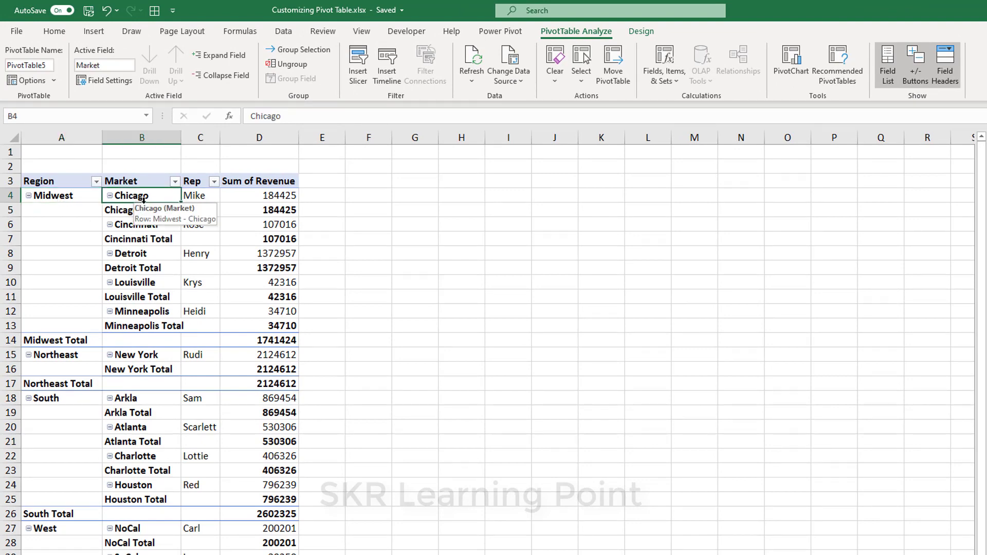
{"action": "left_click", "coordinate": [194, 199]}
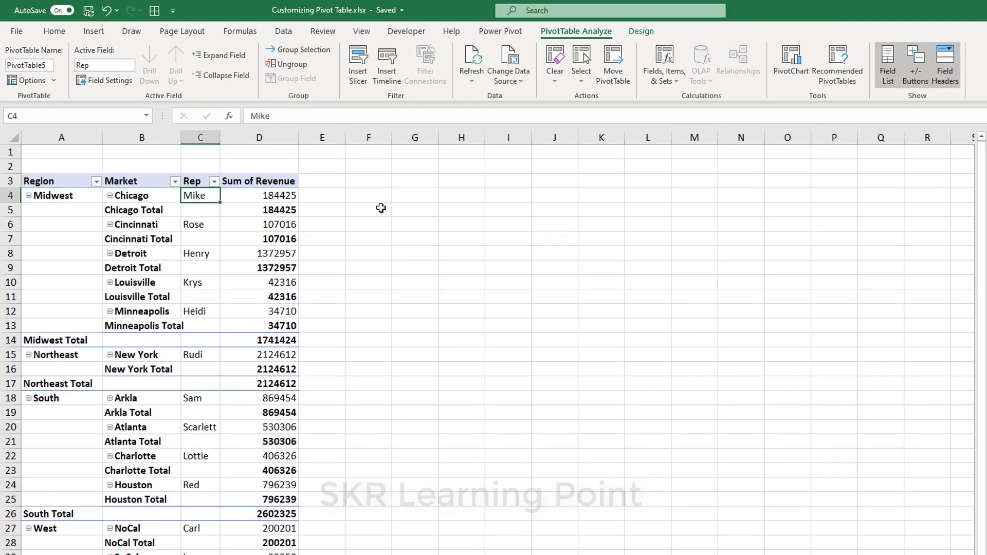
{"action": "left_click", "coordinate": [283, 196]}
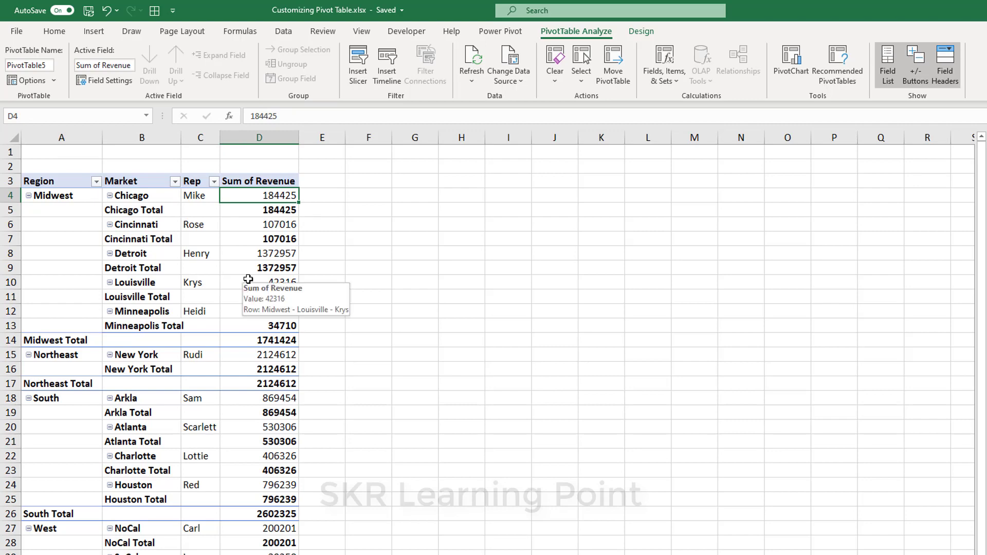
{"action": "left_click", "coordinate": [145, 211]}
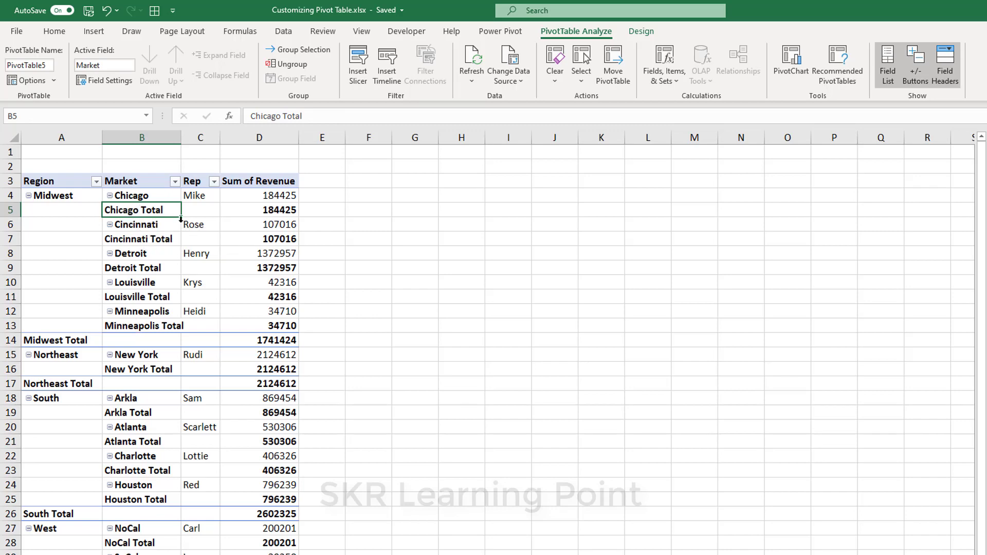
Try hiding every subtotal in the PivotTable with the Do Not Show Subtotals option.
{"action": "left_click", "coordinate": [120, 238]}
{"action": "left_click", "coordinate": [172, 240]}
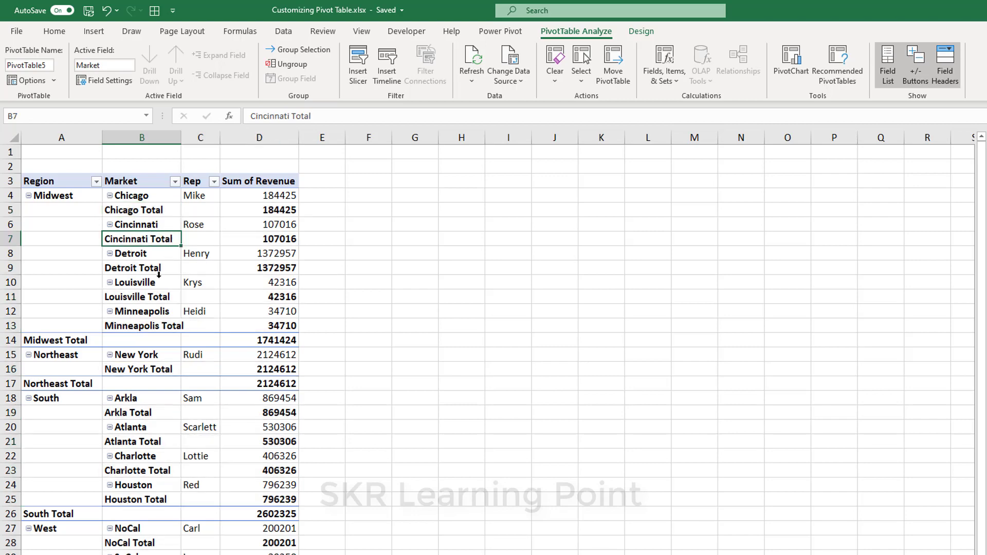
{"action": "left_click", "coordinate": [131, 270]}
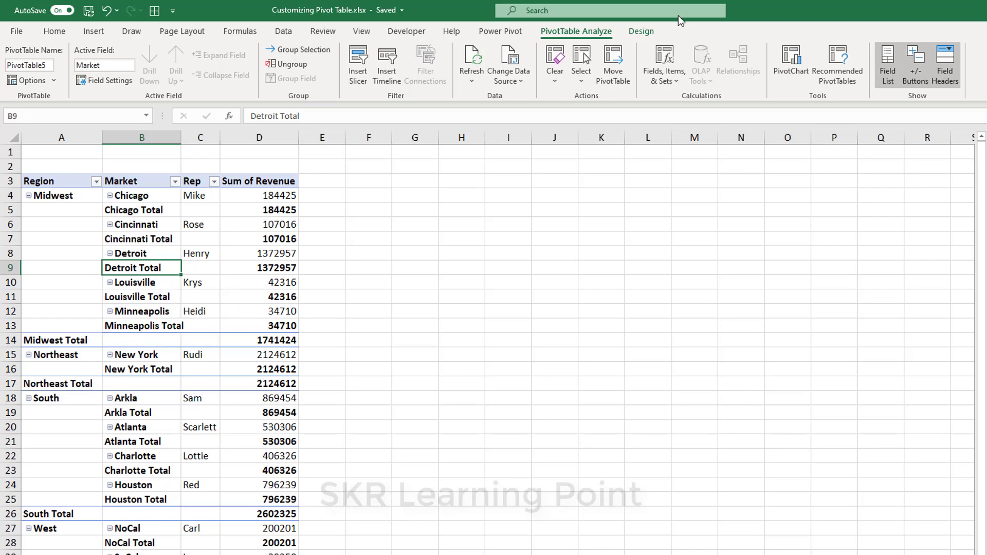
{"action": "left_click", "coordinate": [642, 31]}
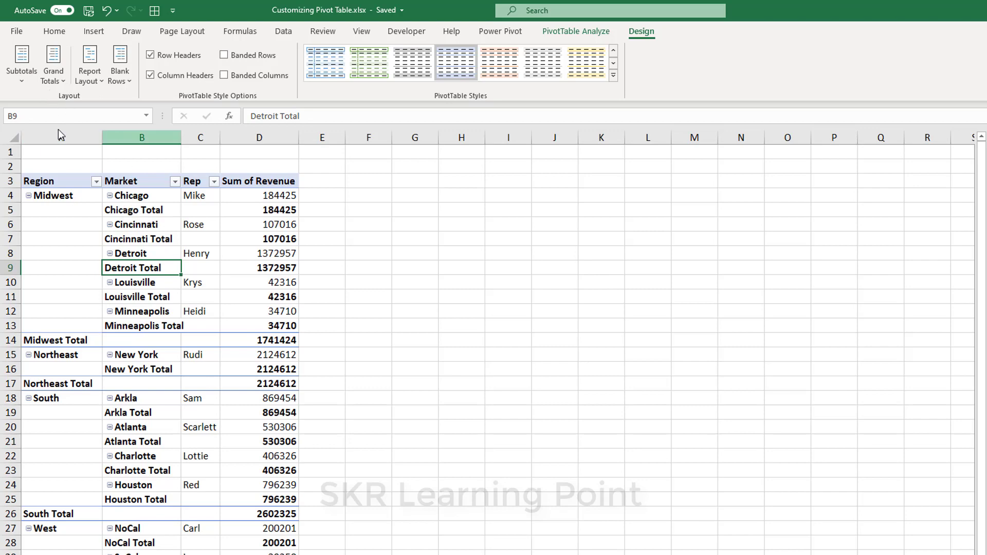
{"action": "key", "text": "ctrl+z"}
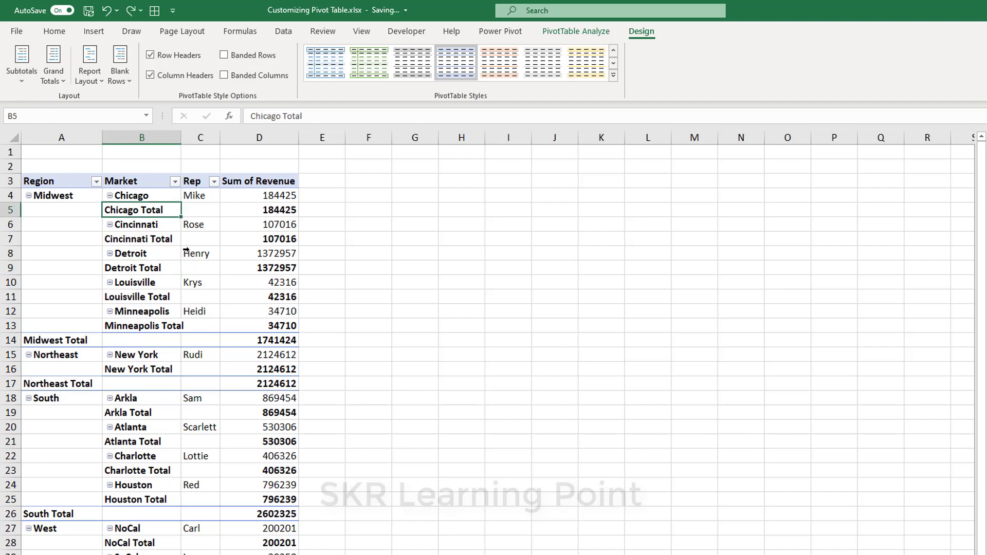
{"action": "left_click", "coordinate": [20, 81]}
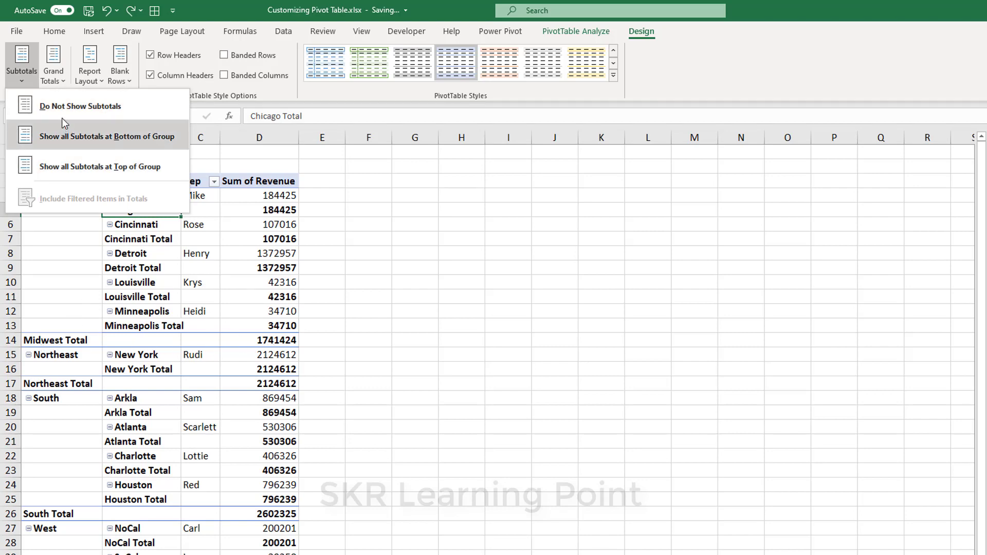
{"action": "left_click", "coordinate": [63, 105]}
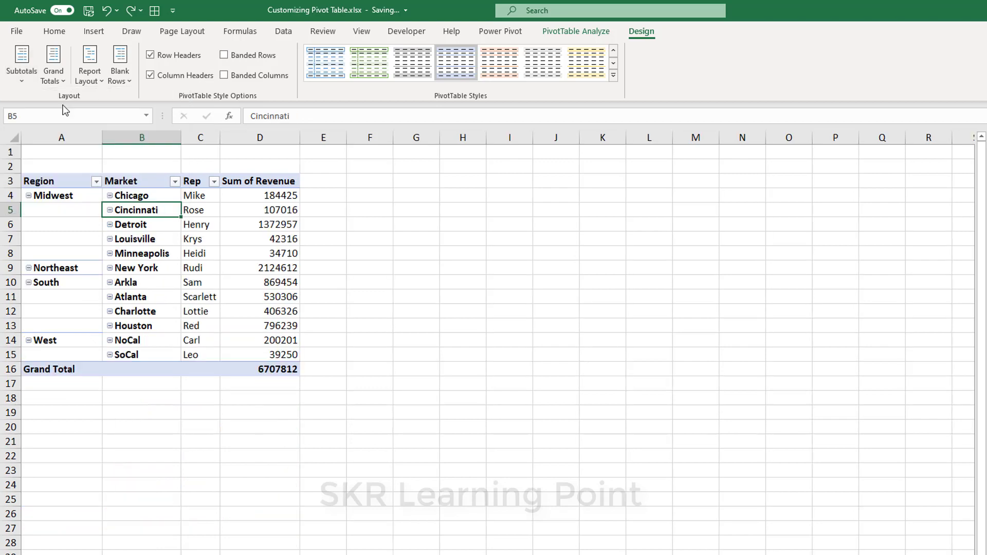
Check the Northeast row A9:D9 and undo the removal of all subtotals.
{"action": "left_click_drag", "start_coordinate": [77, 270], "coordinate": [260, 268]}
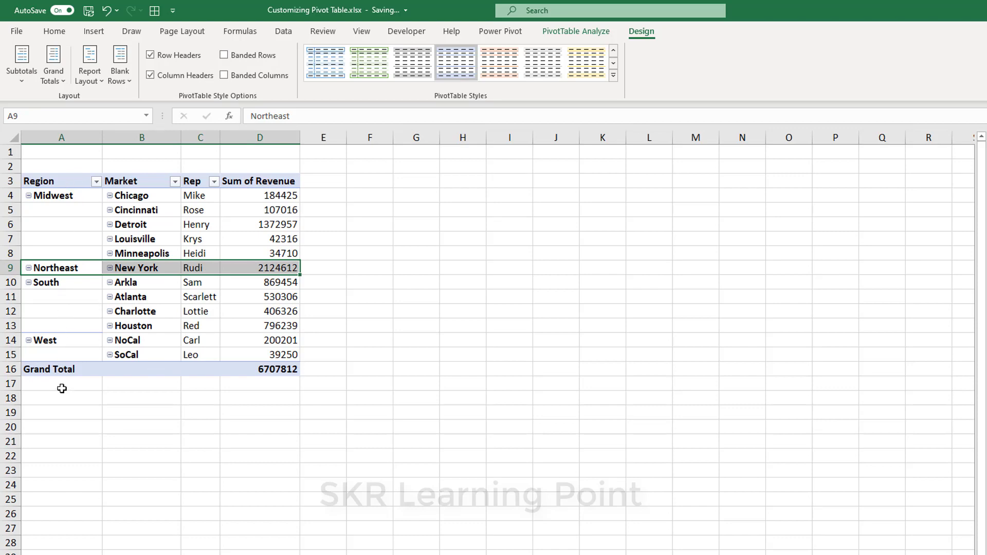
{"action": "left_click", "coordinate": [136, 211]}
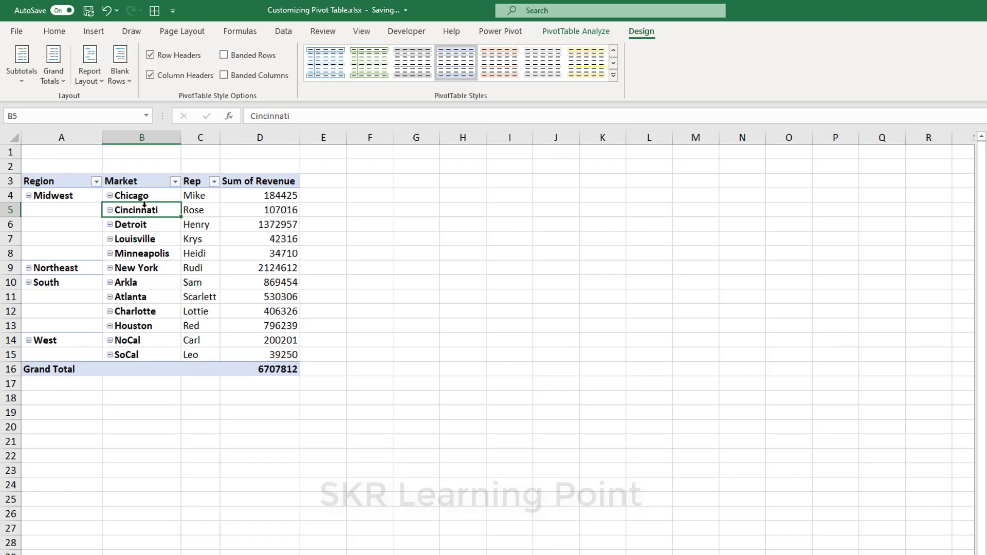
{"action": "key", "text": "ctrl+z"}
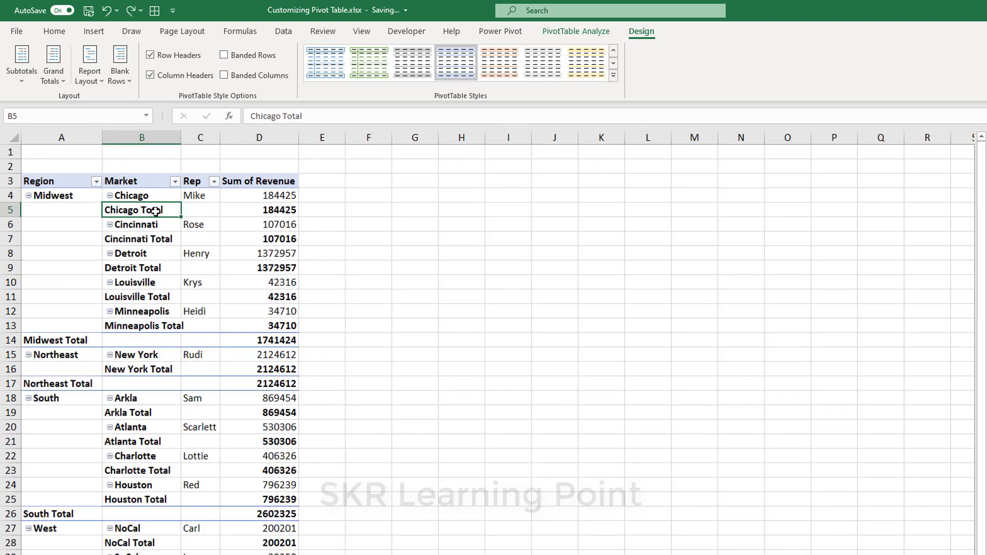
Compare the individual Subtotal settings of the Market and Region fields with the options for showing or hiding all subtotals.
{"action": "right_click", "coordinate": [155, 212]}
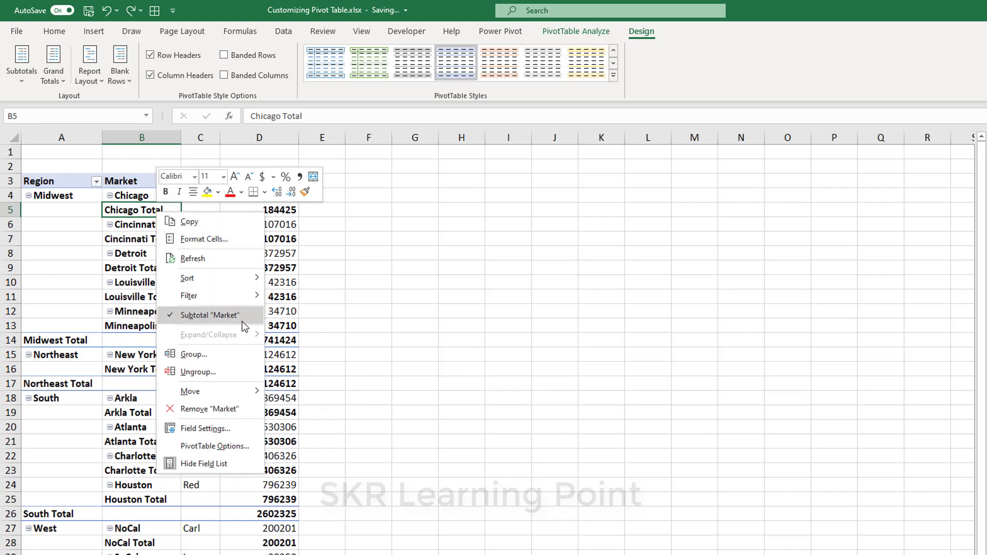
{"action": "left_click", "coordinate": [52, 197]}
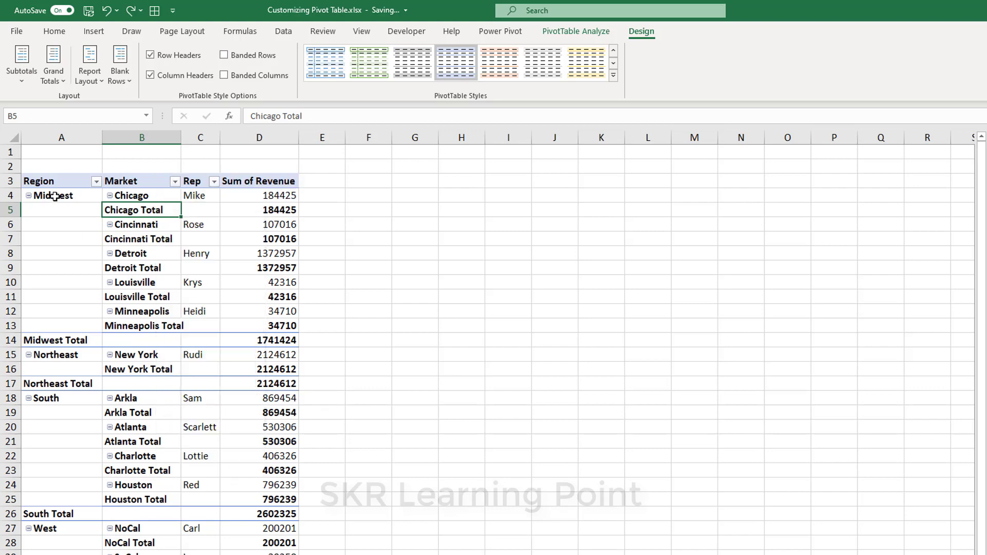
{"action": "right_click", "coordinate": [54, 197]}
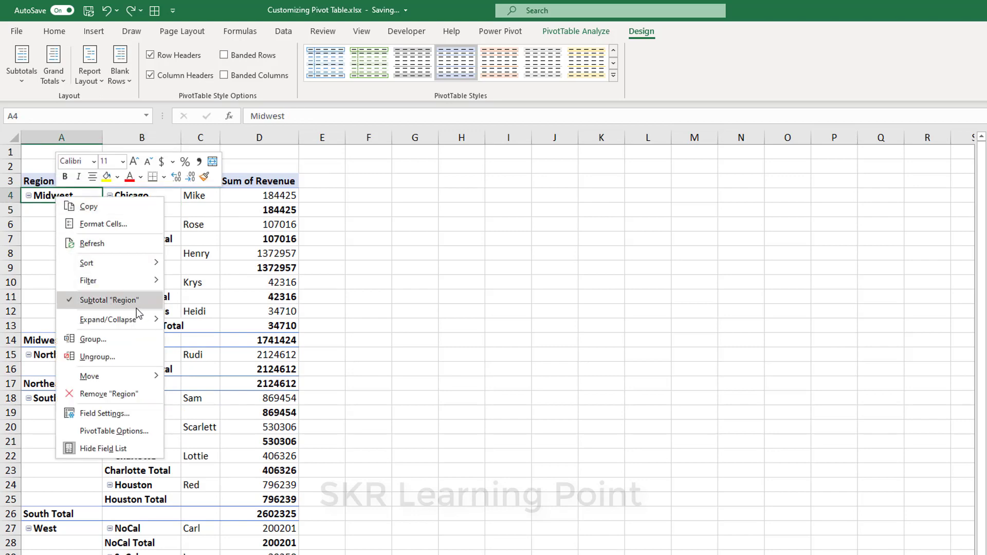
{"action": "left_click", "coordinate": [204, 295]}
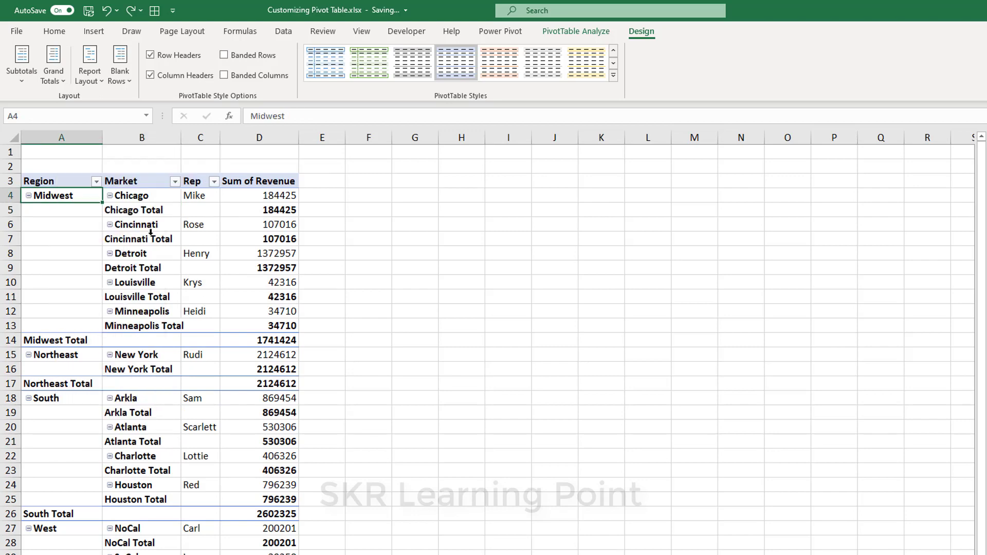
{"action": "left_click", "coordinate": [22, 64]}
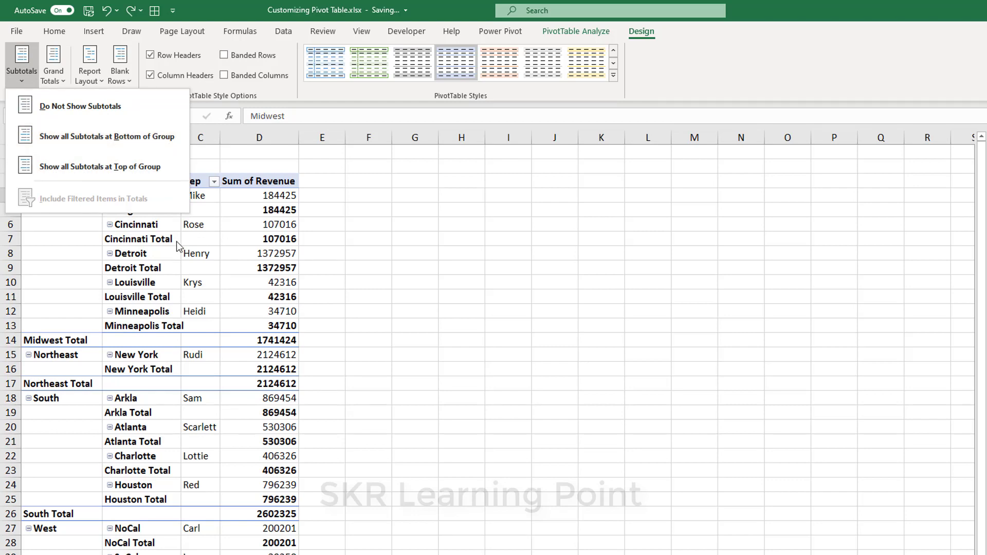
{"action": "left_click", "coordinate": [163, 233]}
{"action": "left_click", "coordinate": [162, 234]}
{"action": "left_click", "coordinate": [160, 239]}
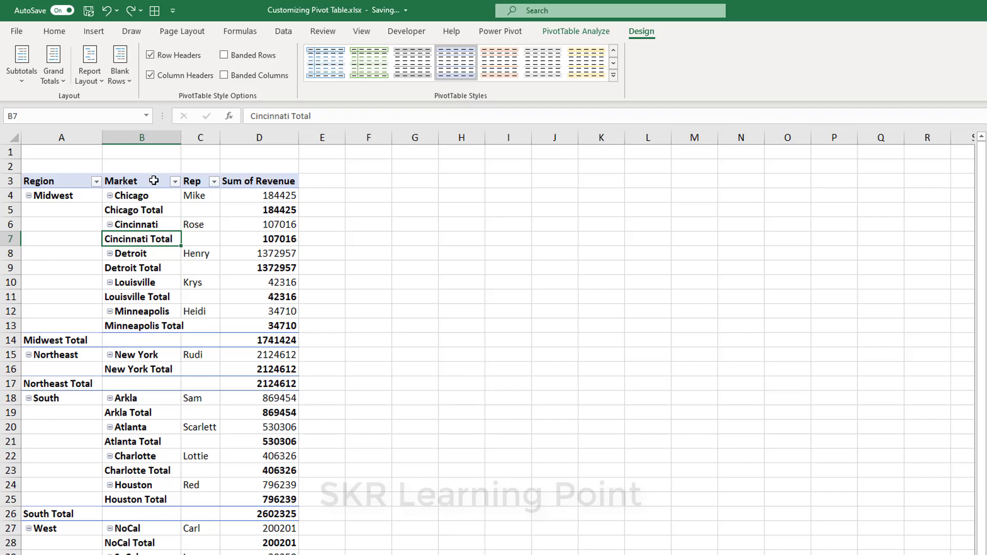
Turn off the subtotals of the Market field only and review the market rows in B4:B18.
{"action": "right_click", "coordinate": [156, 240]}
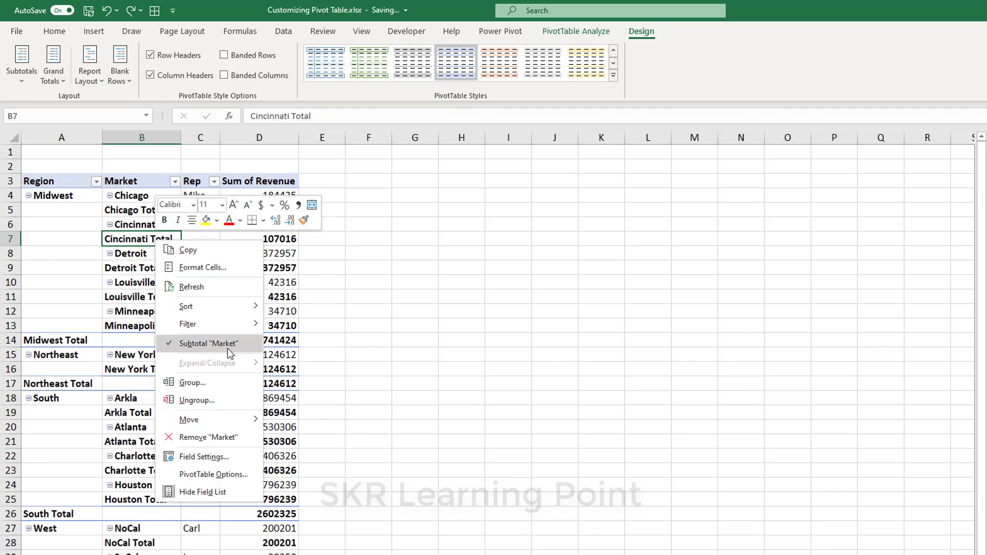
{"action": "left_click", "coordinate": [234, 344]}
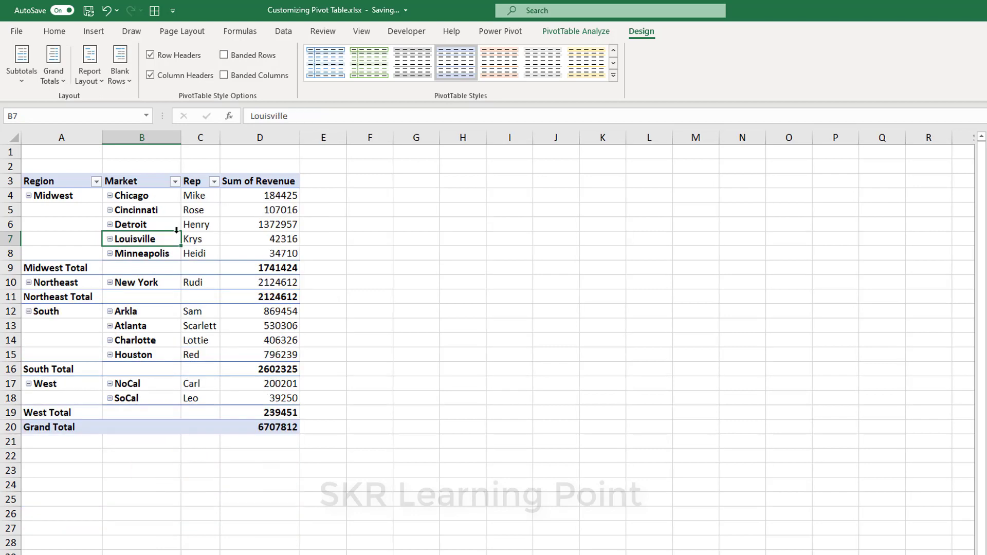
{"action": "left_click_drag", "start_coordinate": [136, 195], "coordinate": [159, 404]}
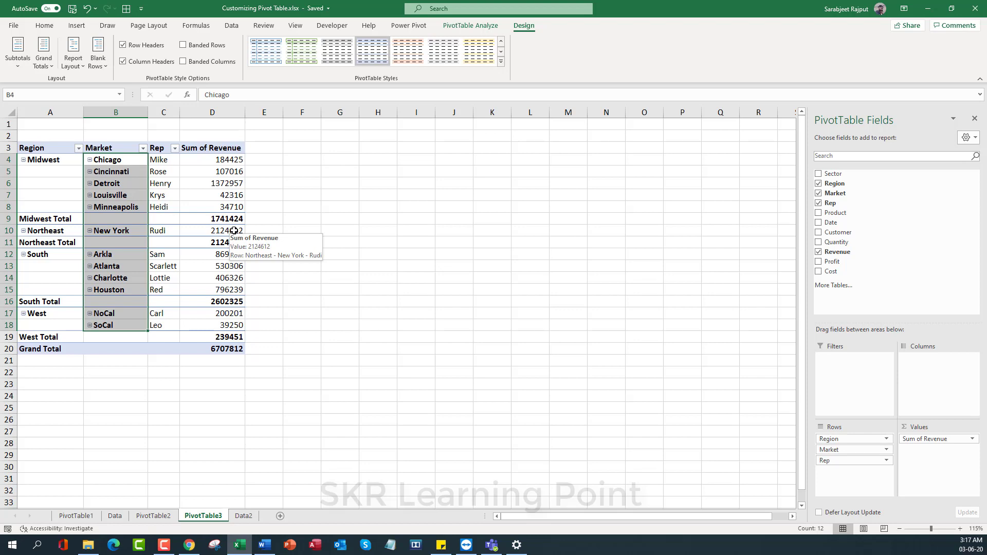
{"action": "left_click", "coordinate": [193, 177]}
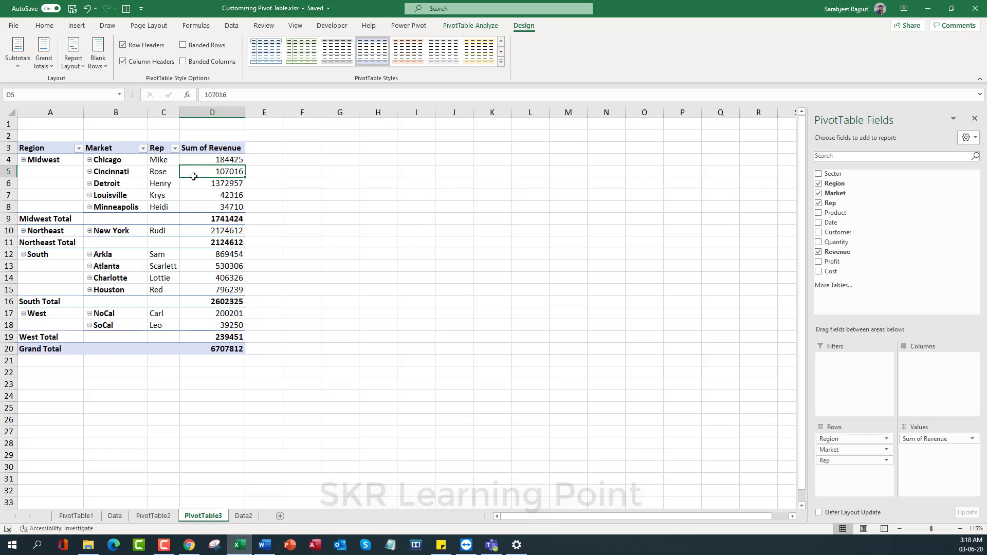